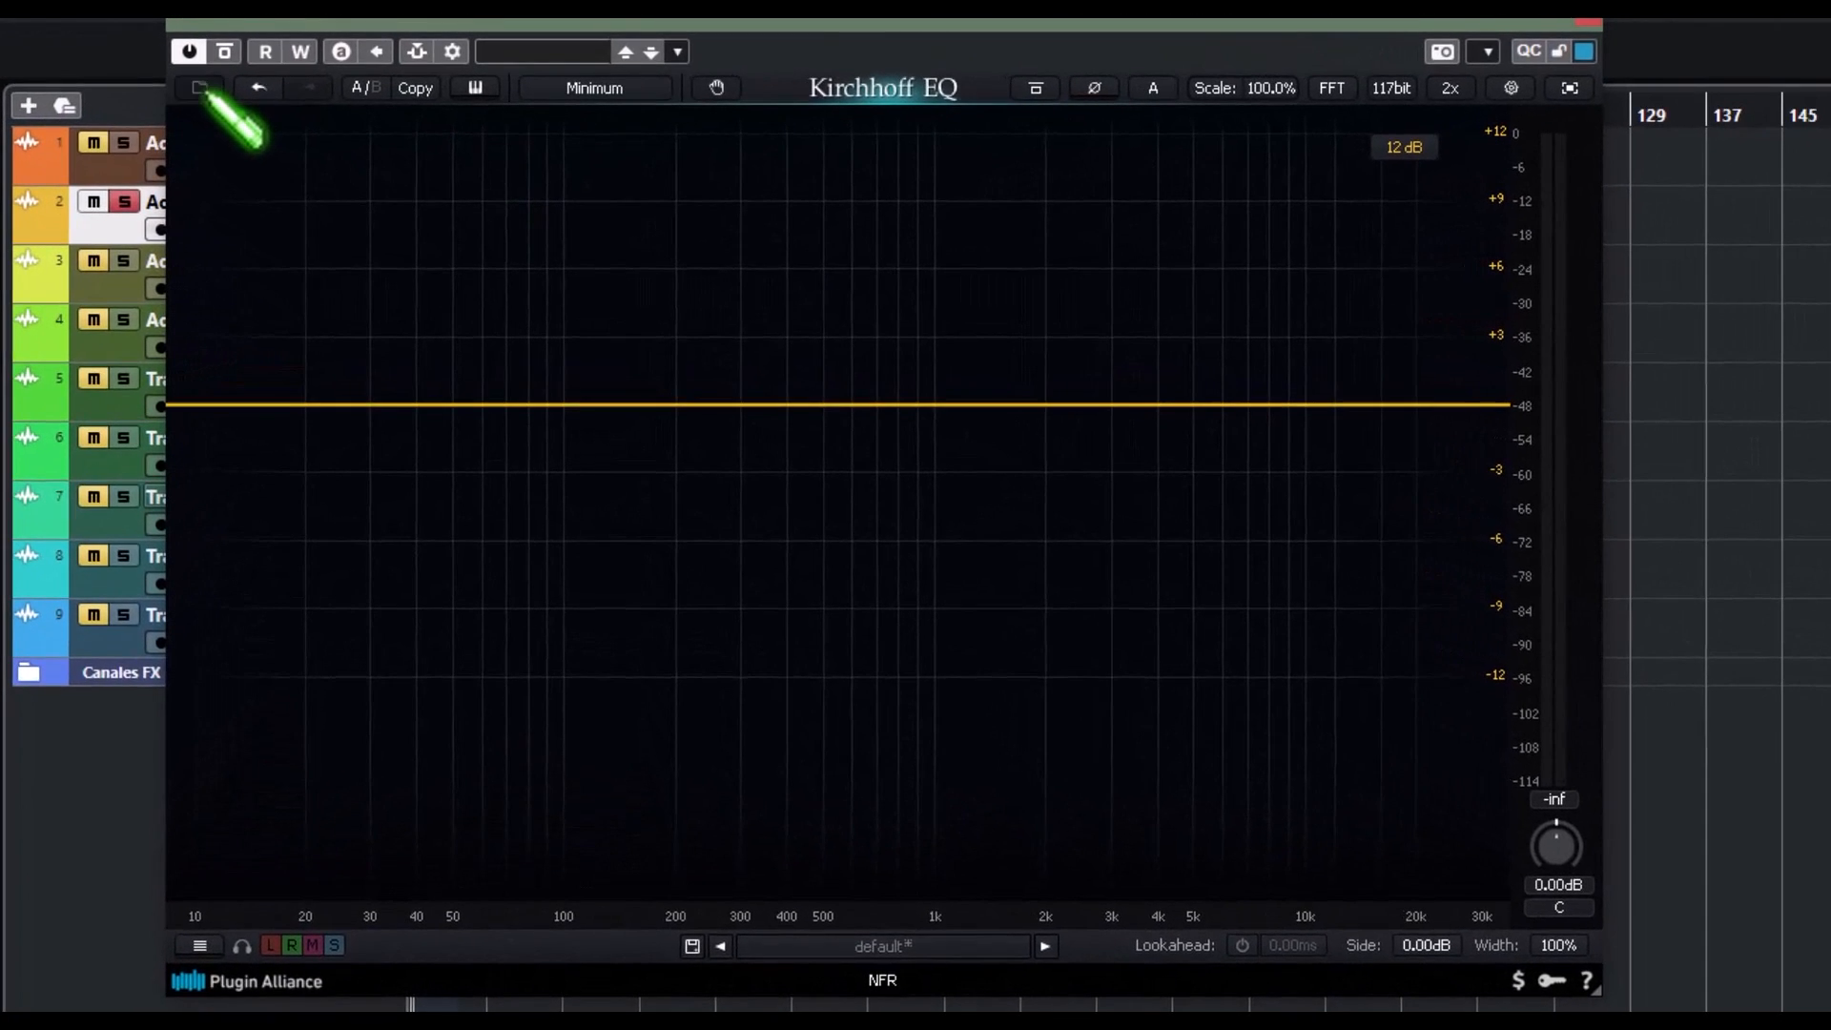
- Show the piano keyboard along the frequency axis and hide it again
click(201, 87)
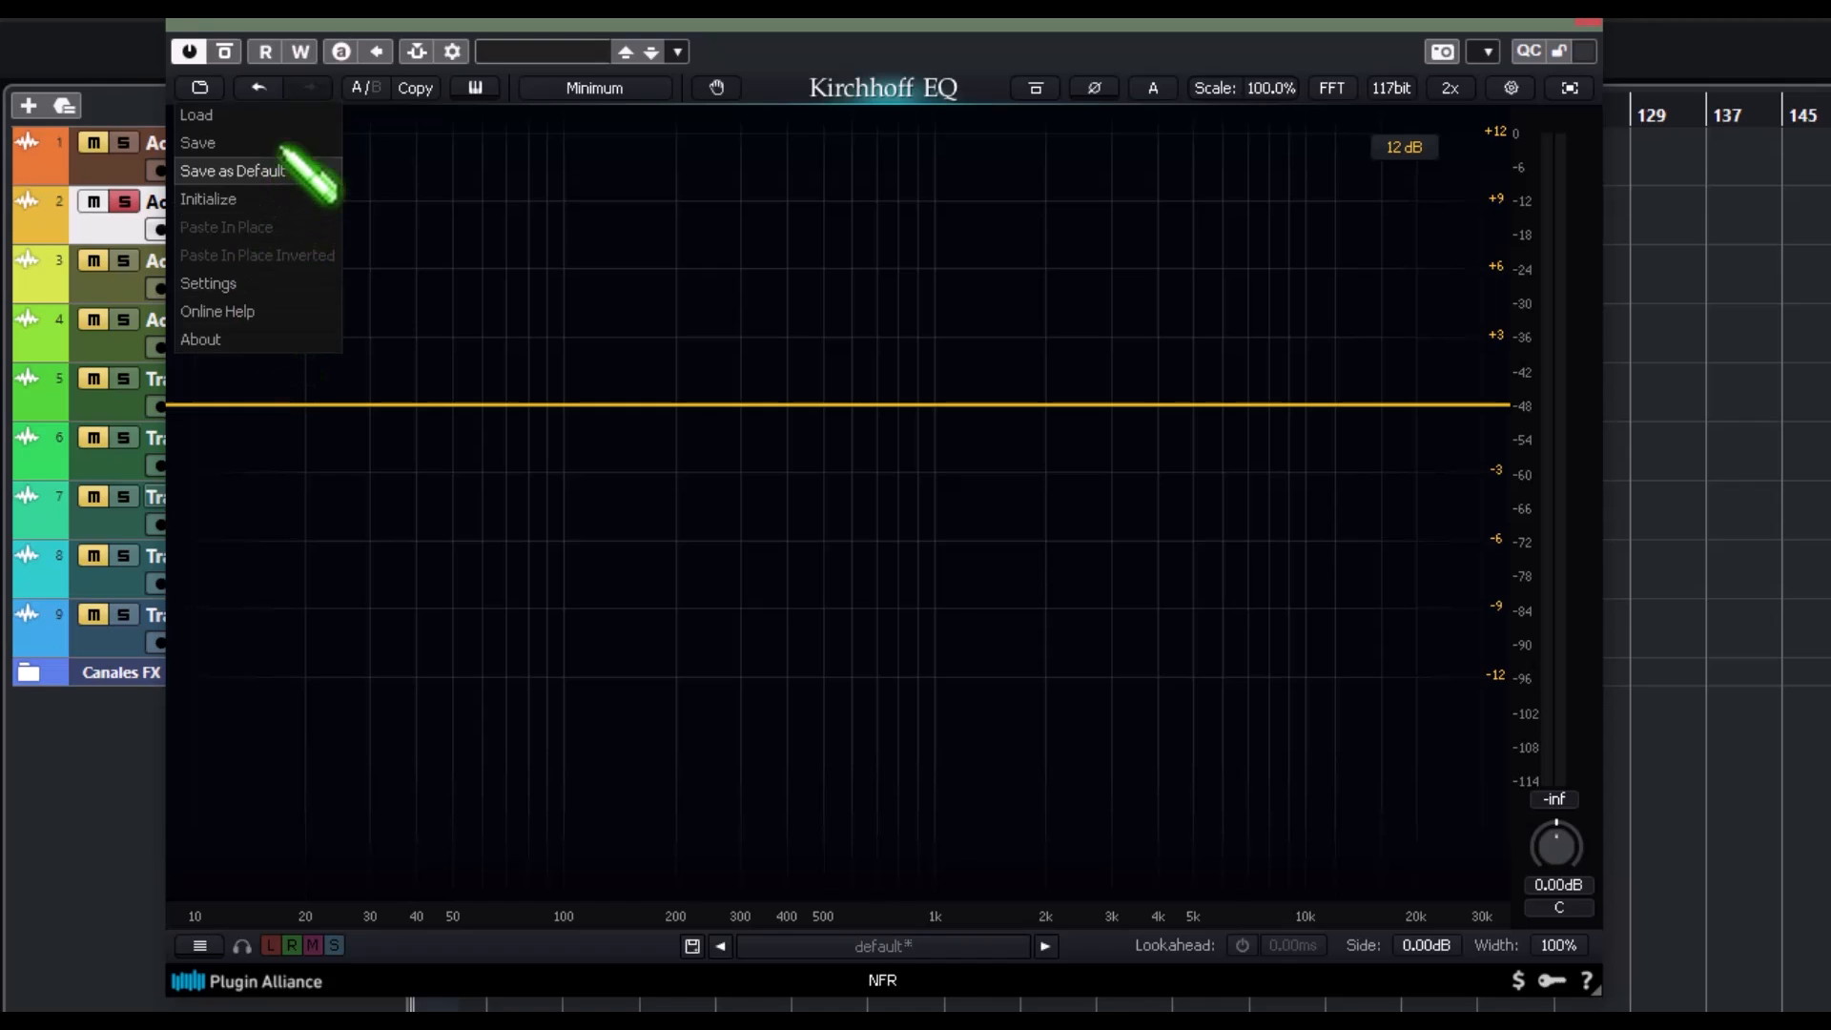
click(295, 93)
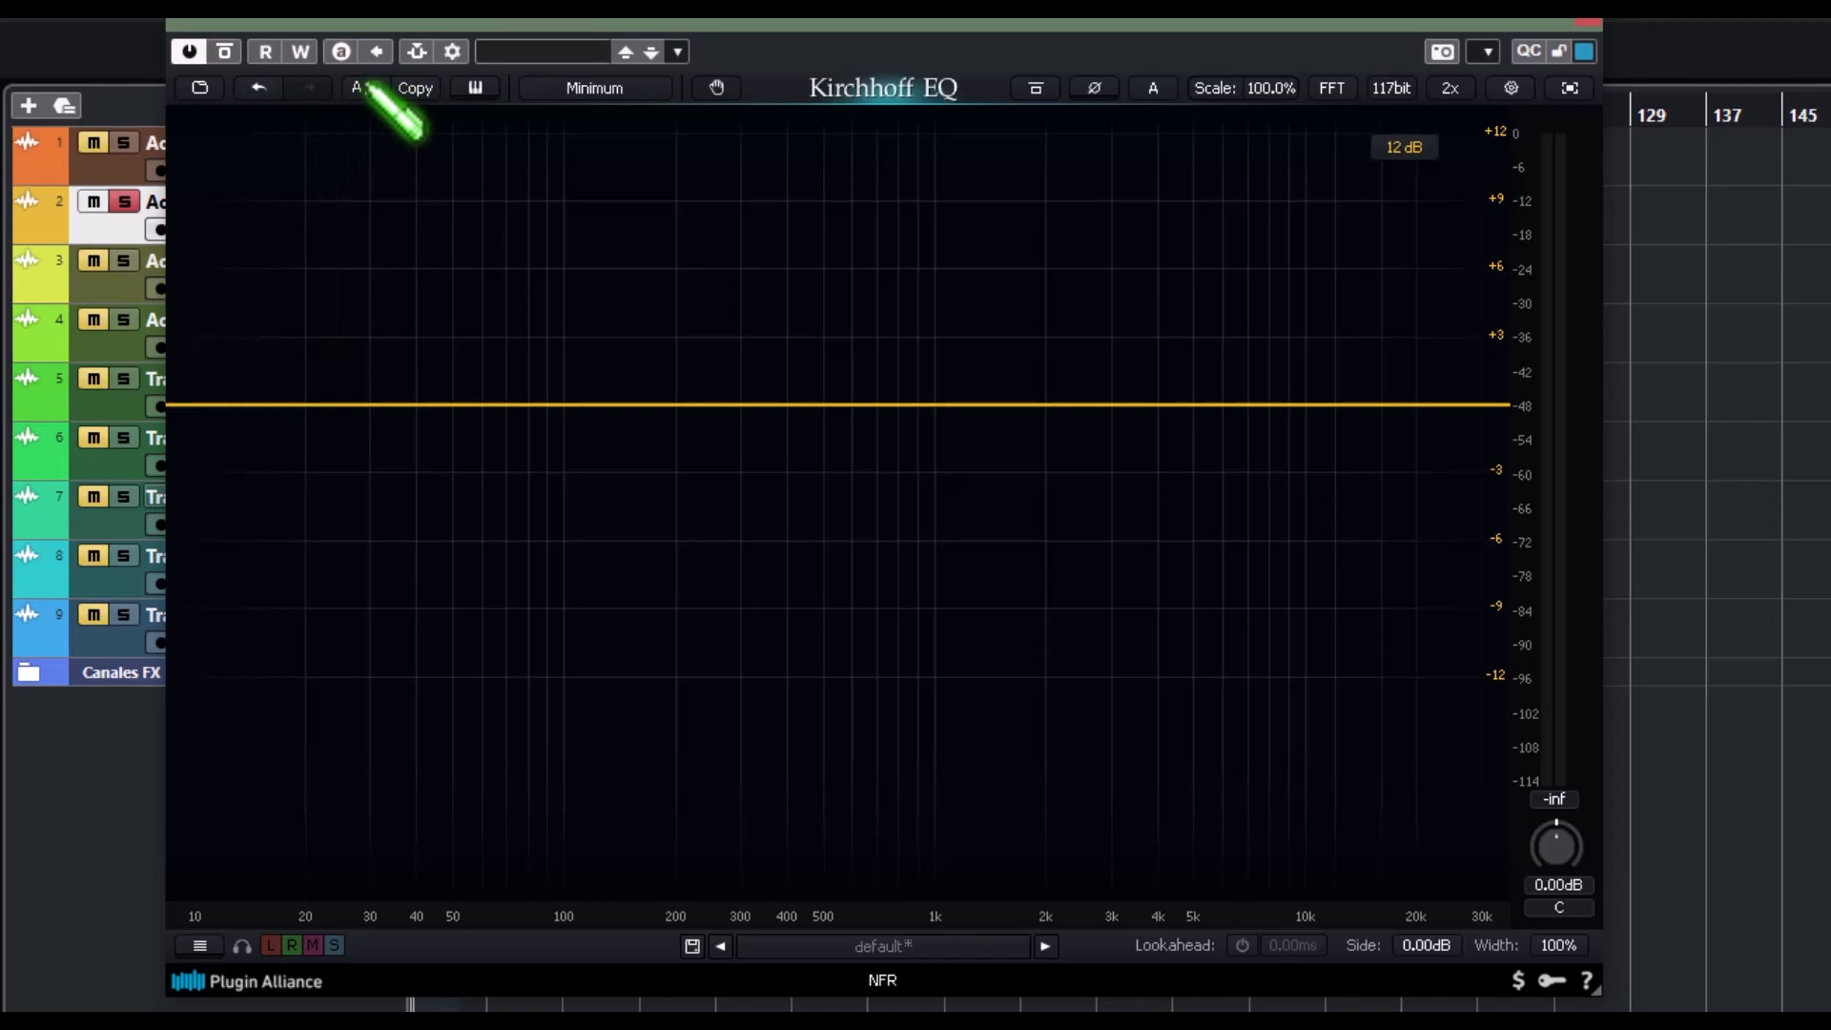
click(478, 90)
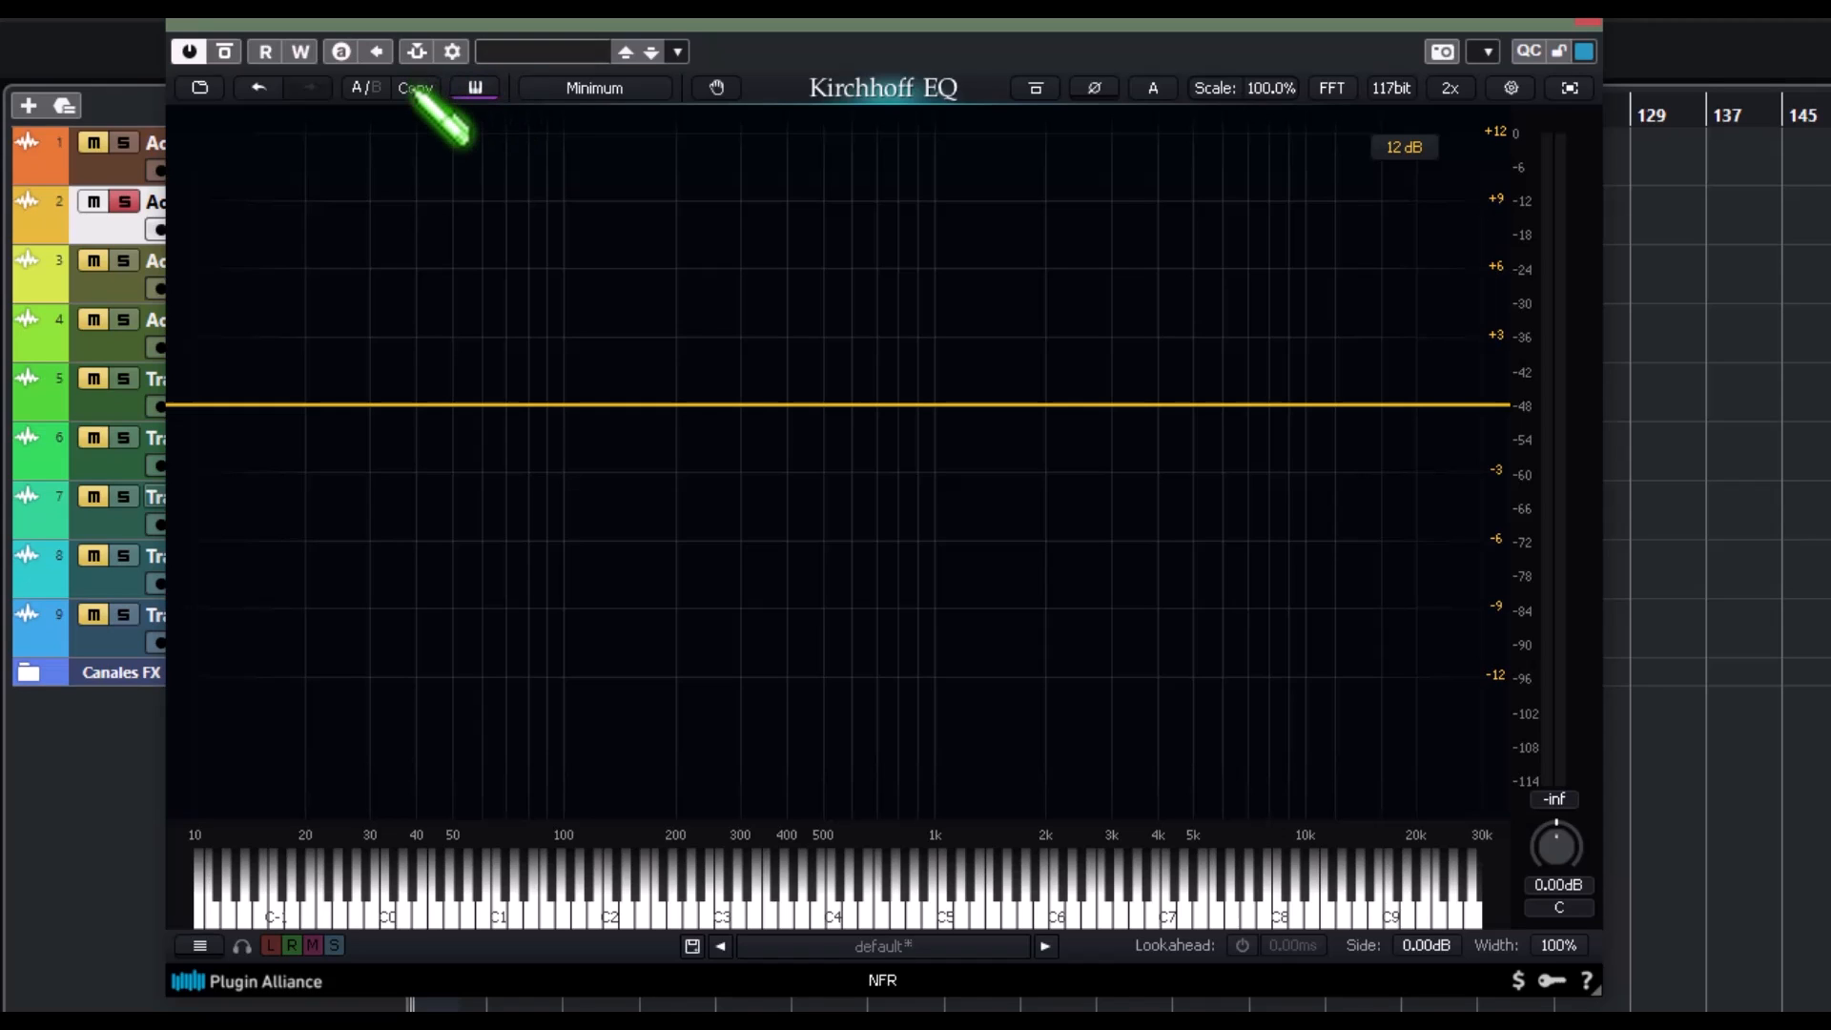
click(474, 88)
- Switch the phase mode through Analog and Mix to Linear, and view the Linear resolution options
click(594, 89)
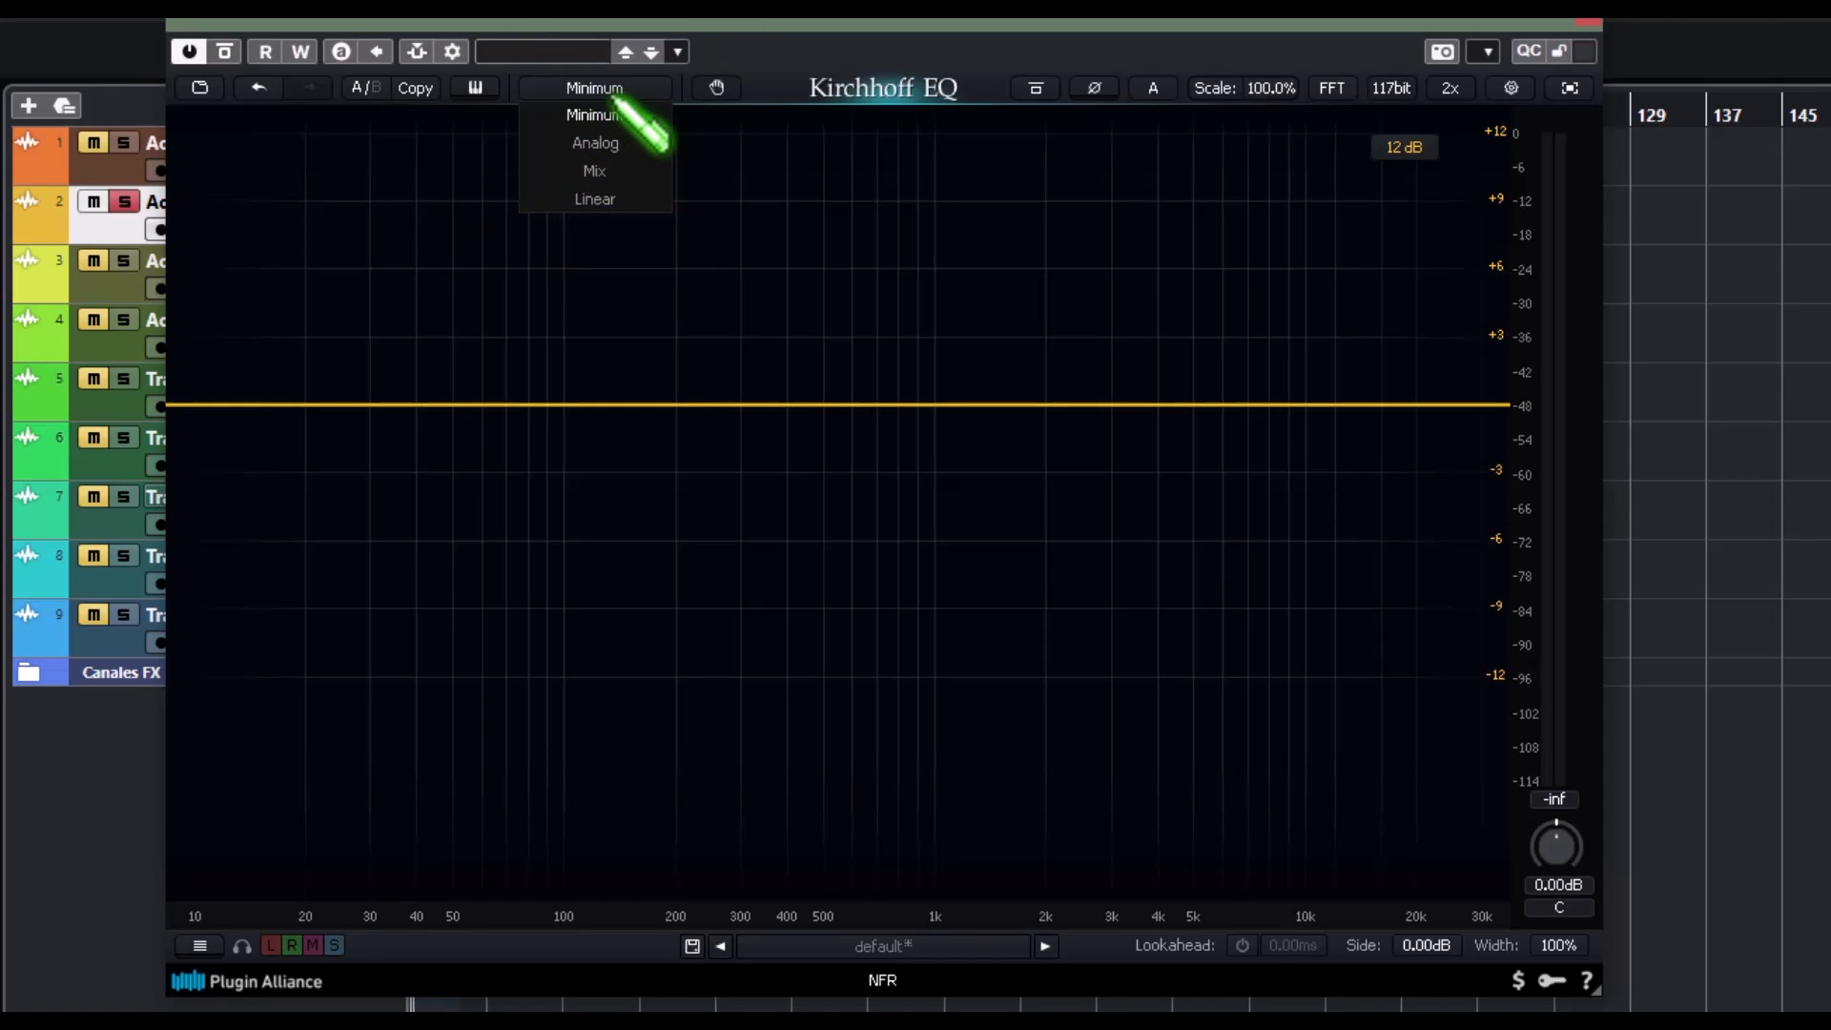
click(630, 151)
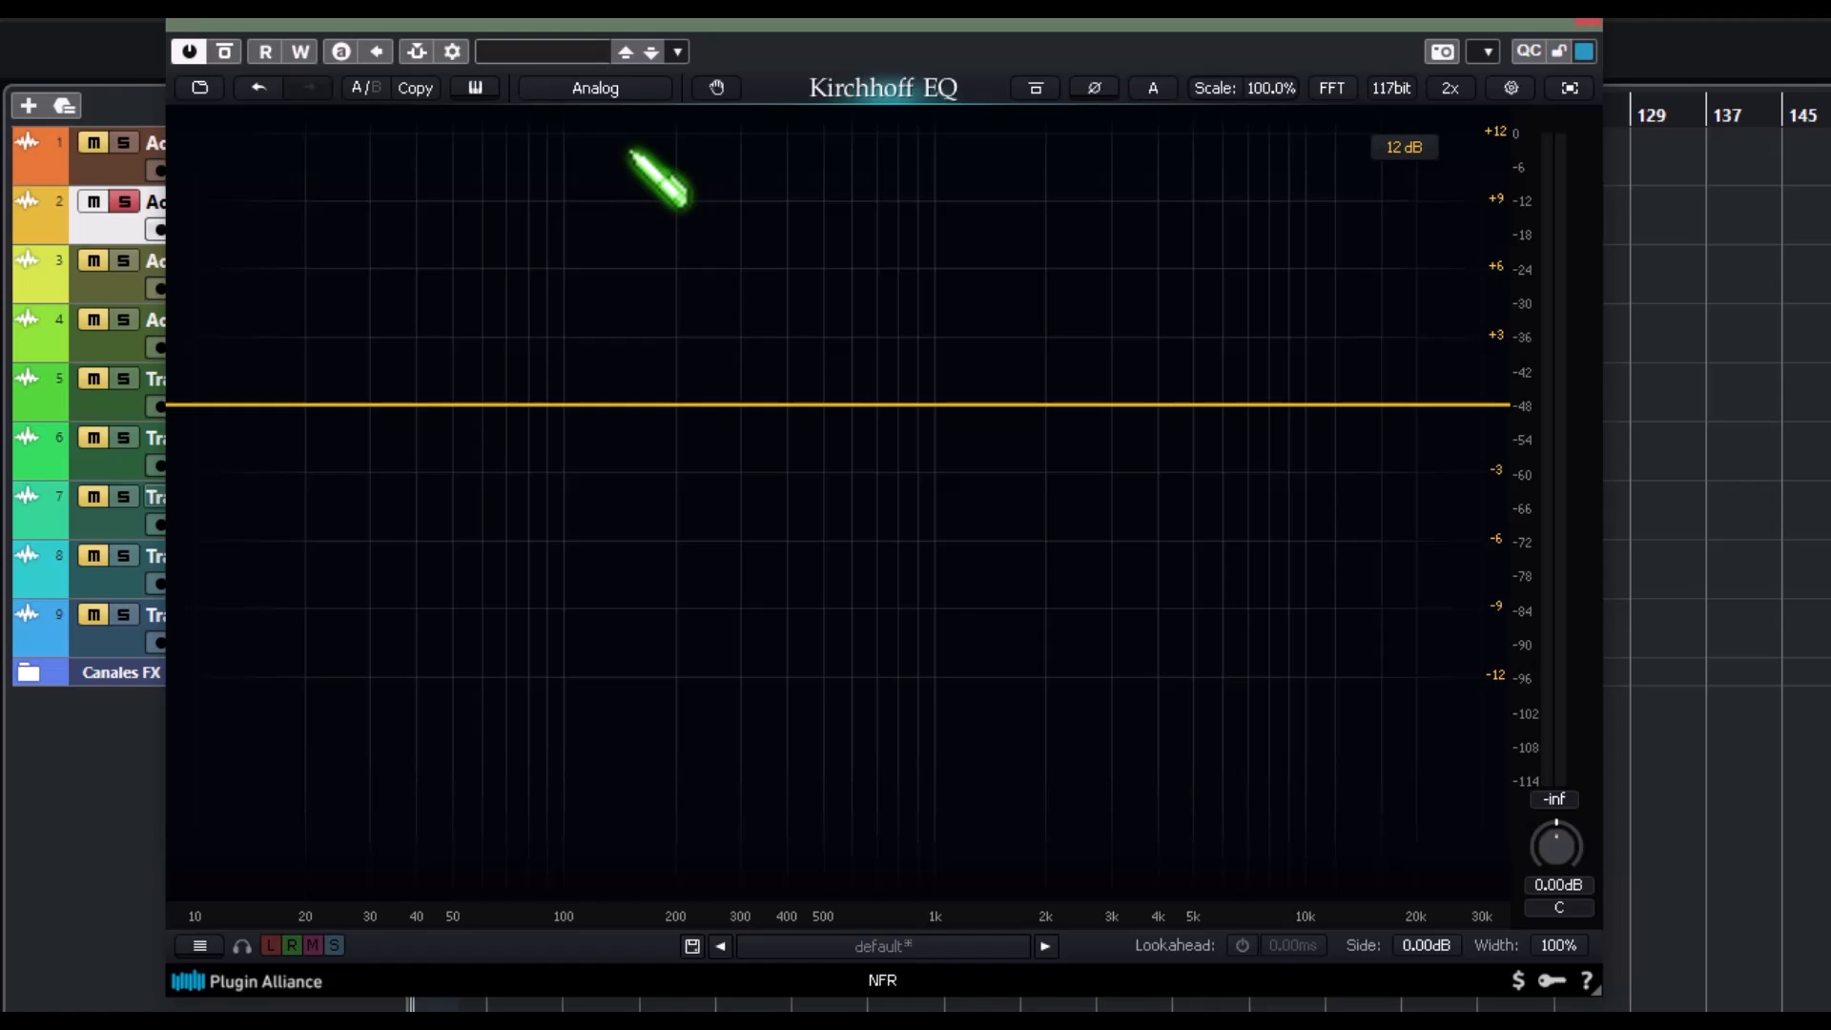
click(621, 88)
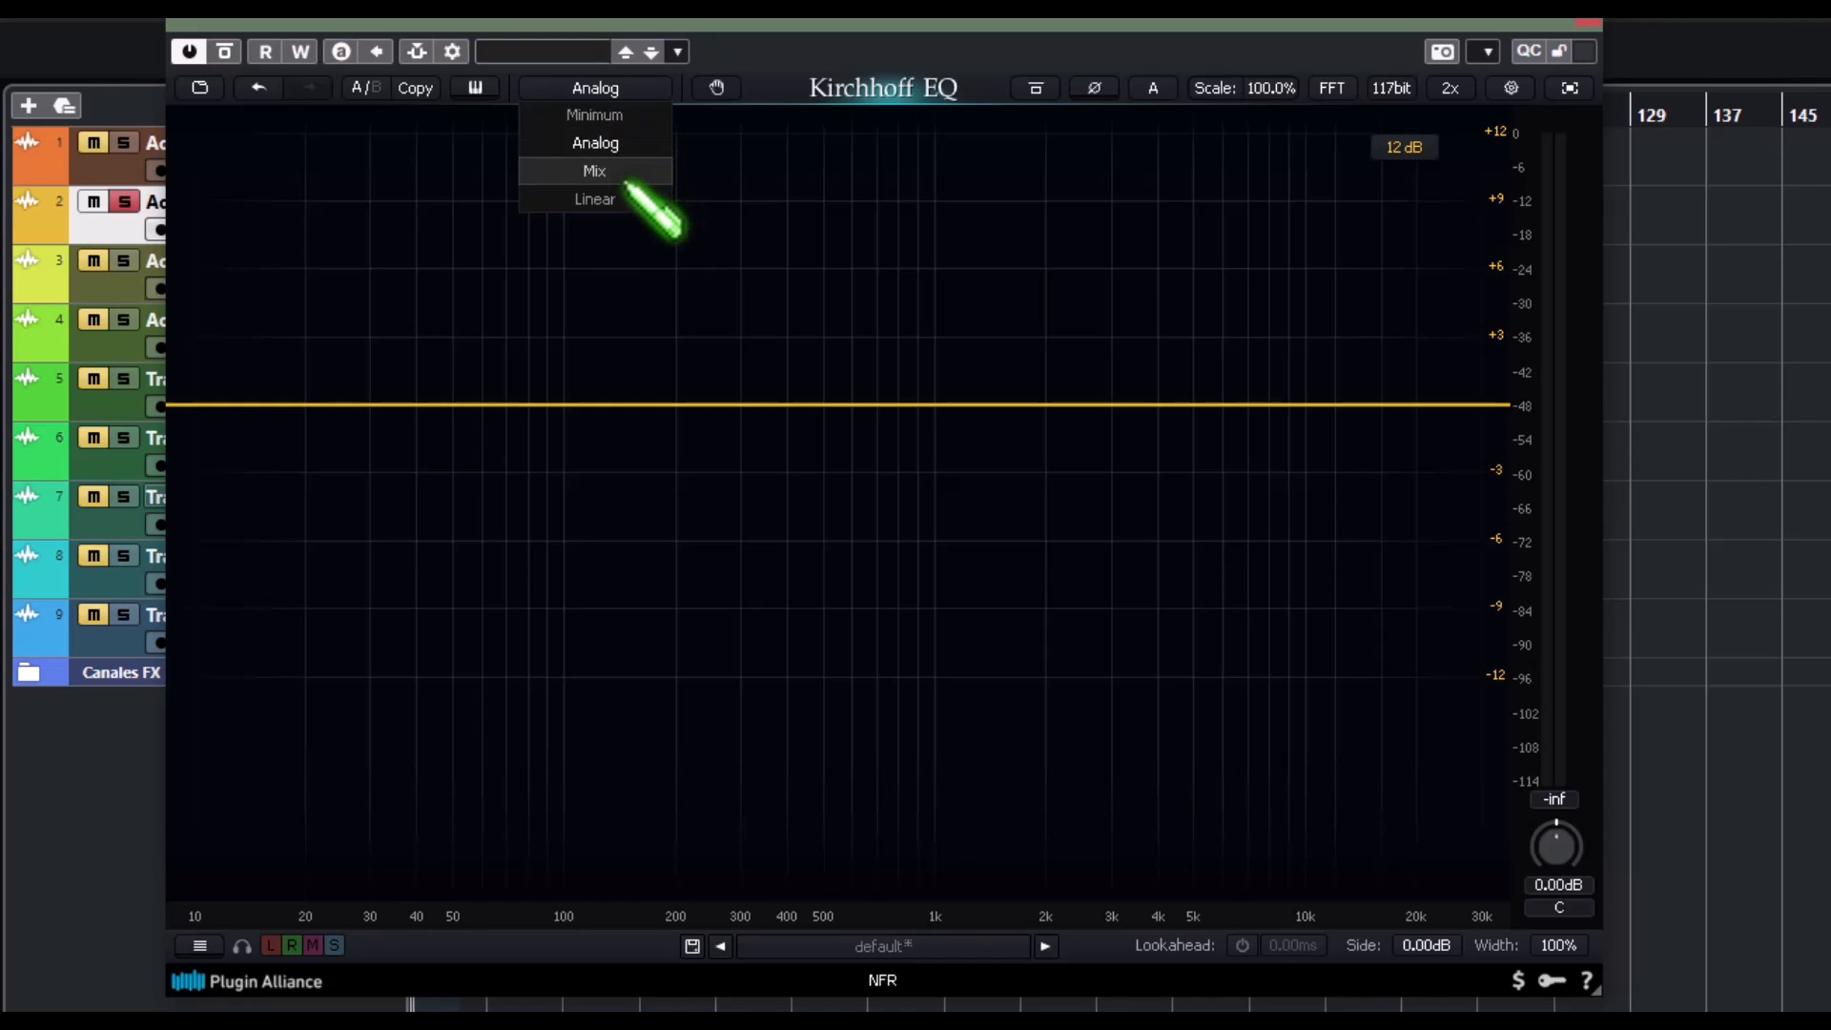
click(601, 177)
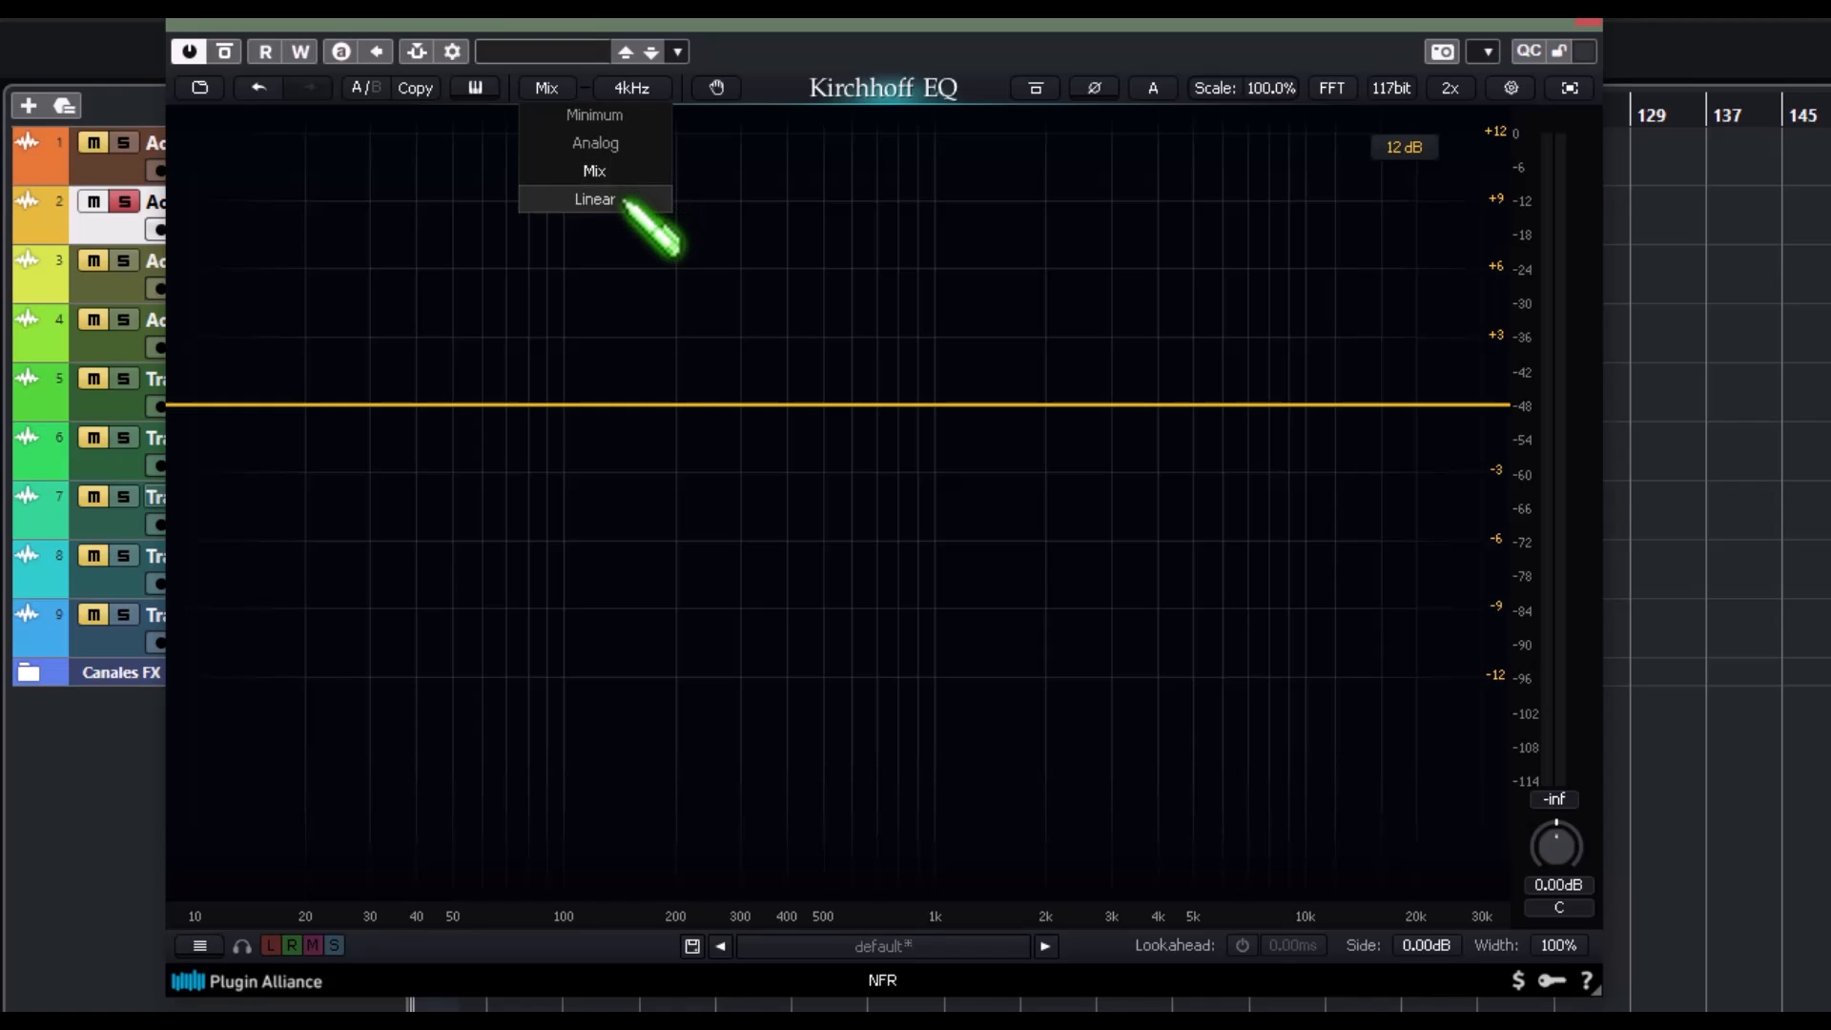
click(625, 202)
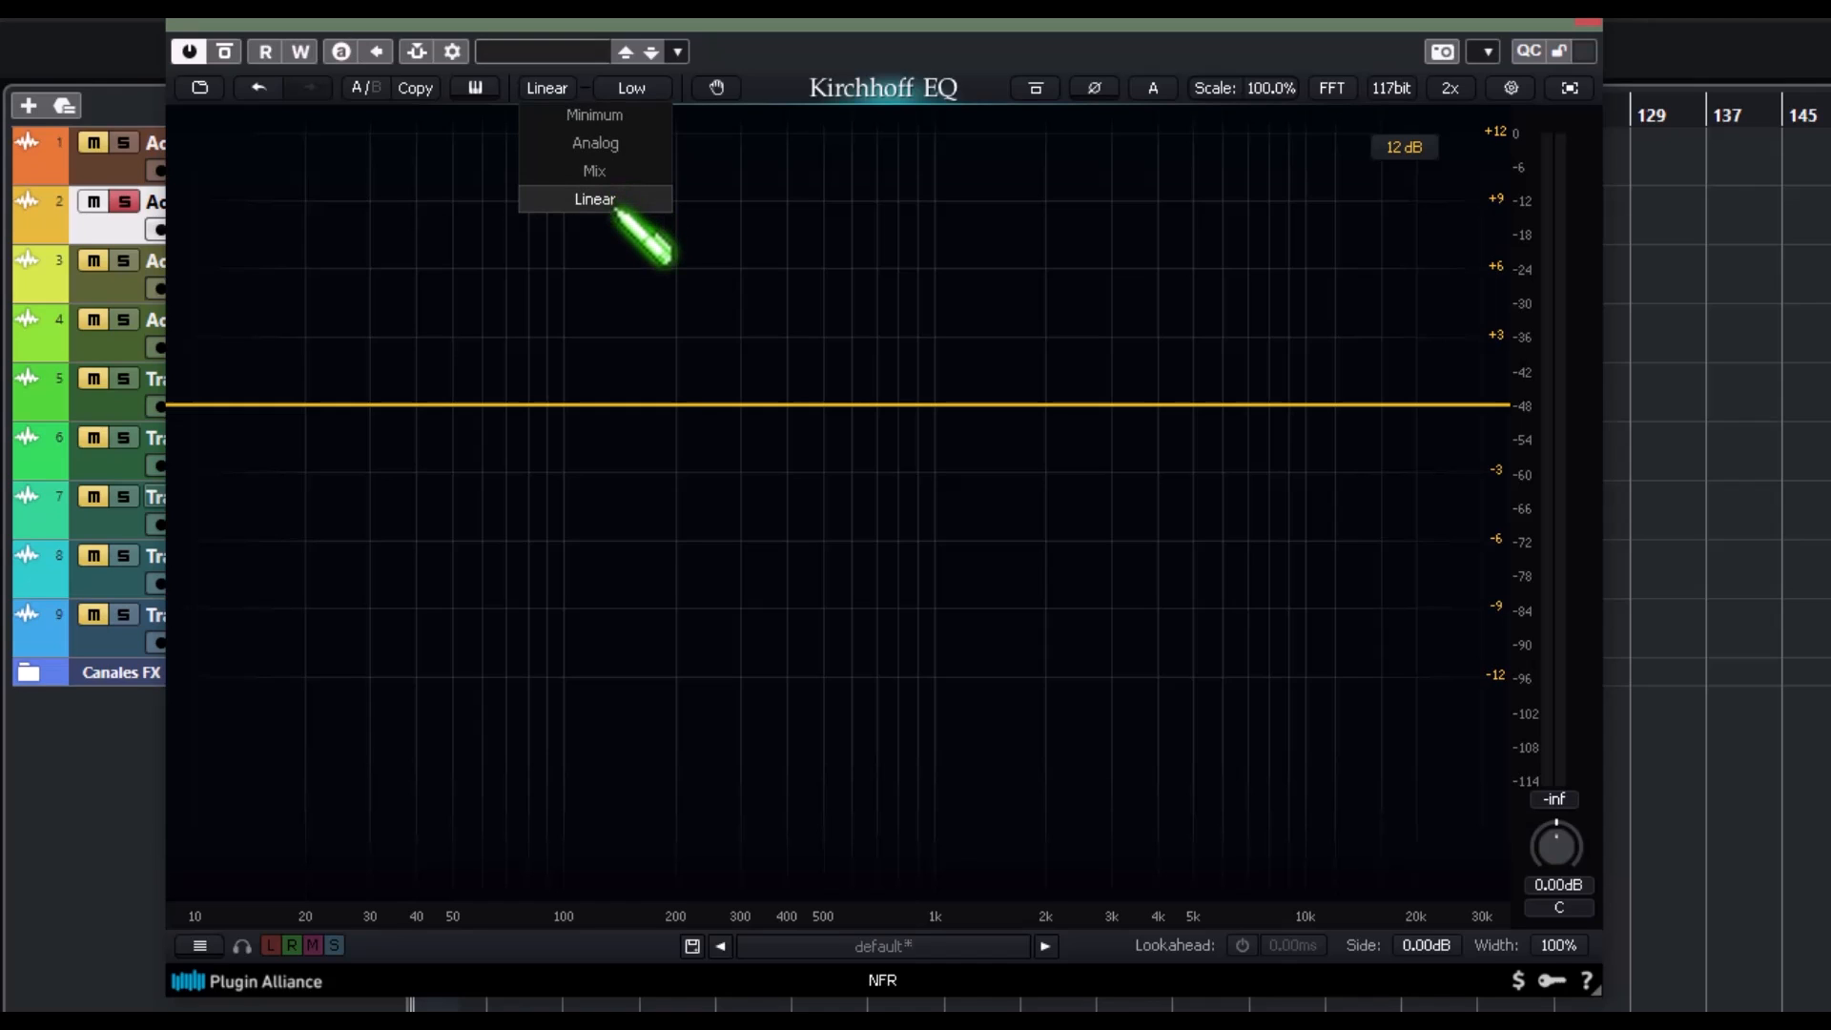
click(775, 175)
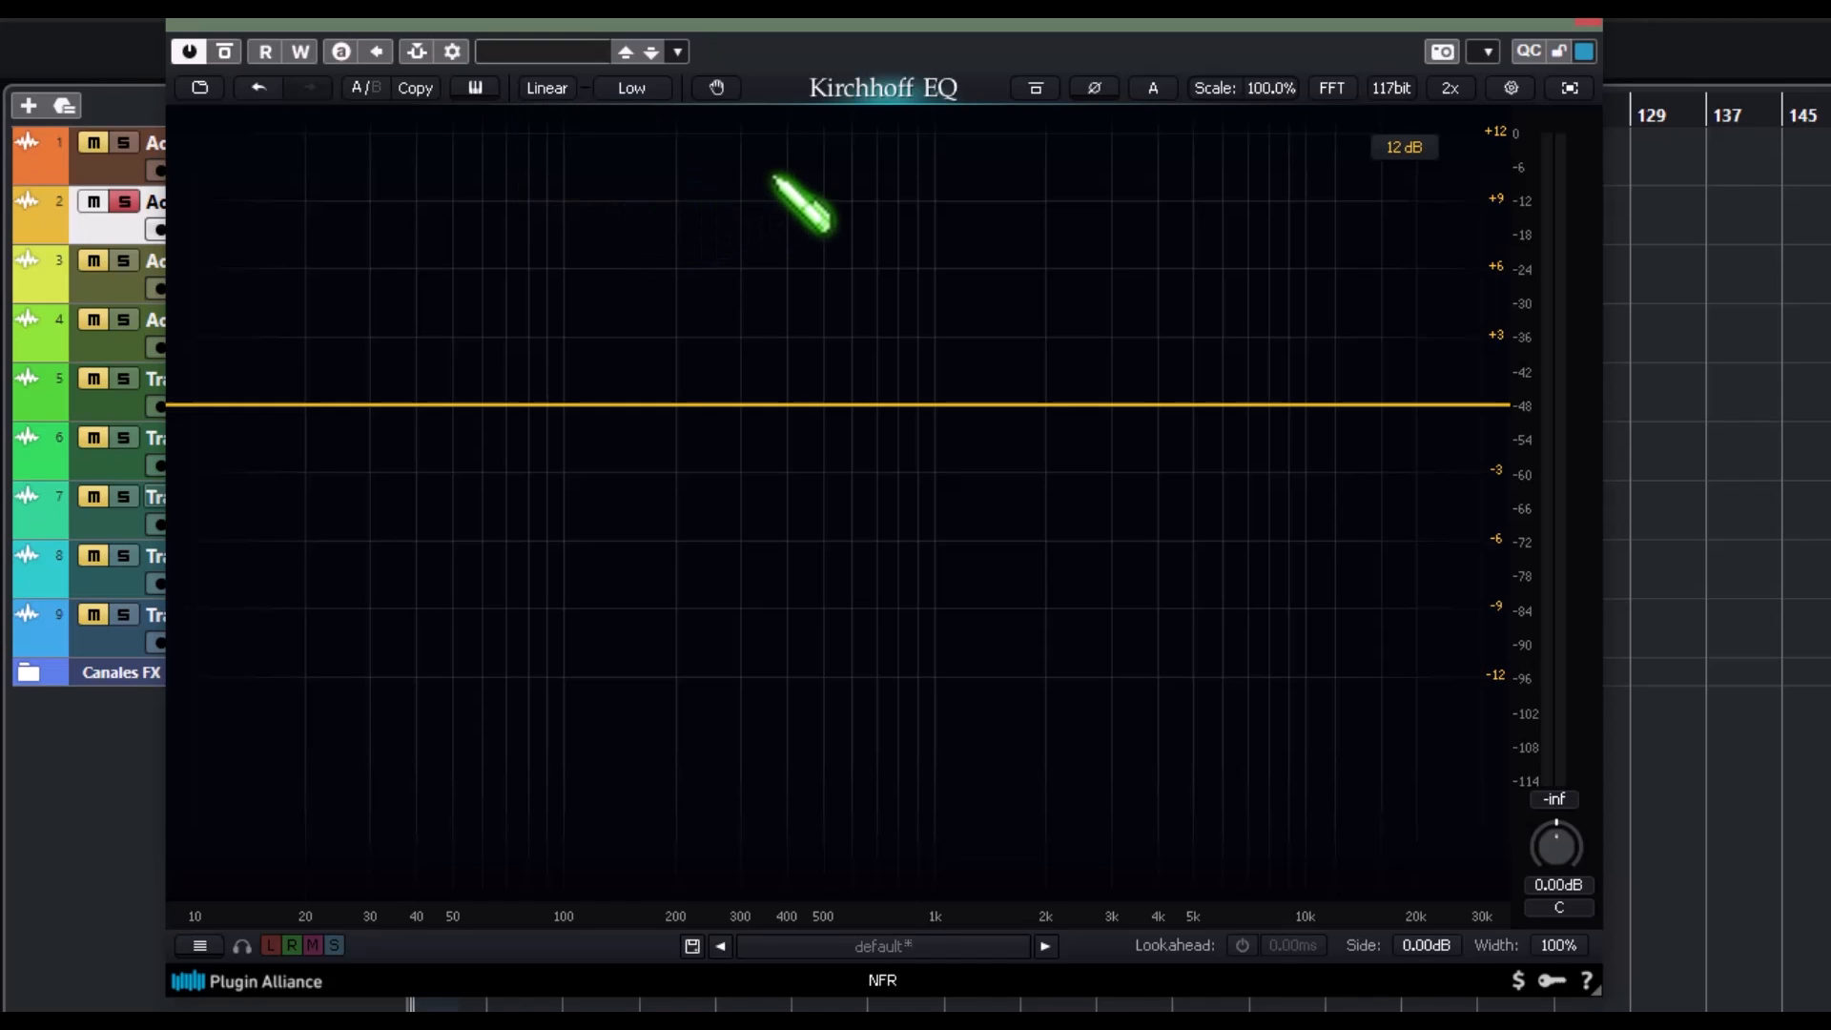
click(643, 92)
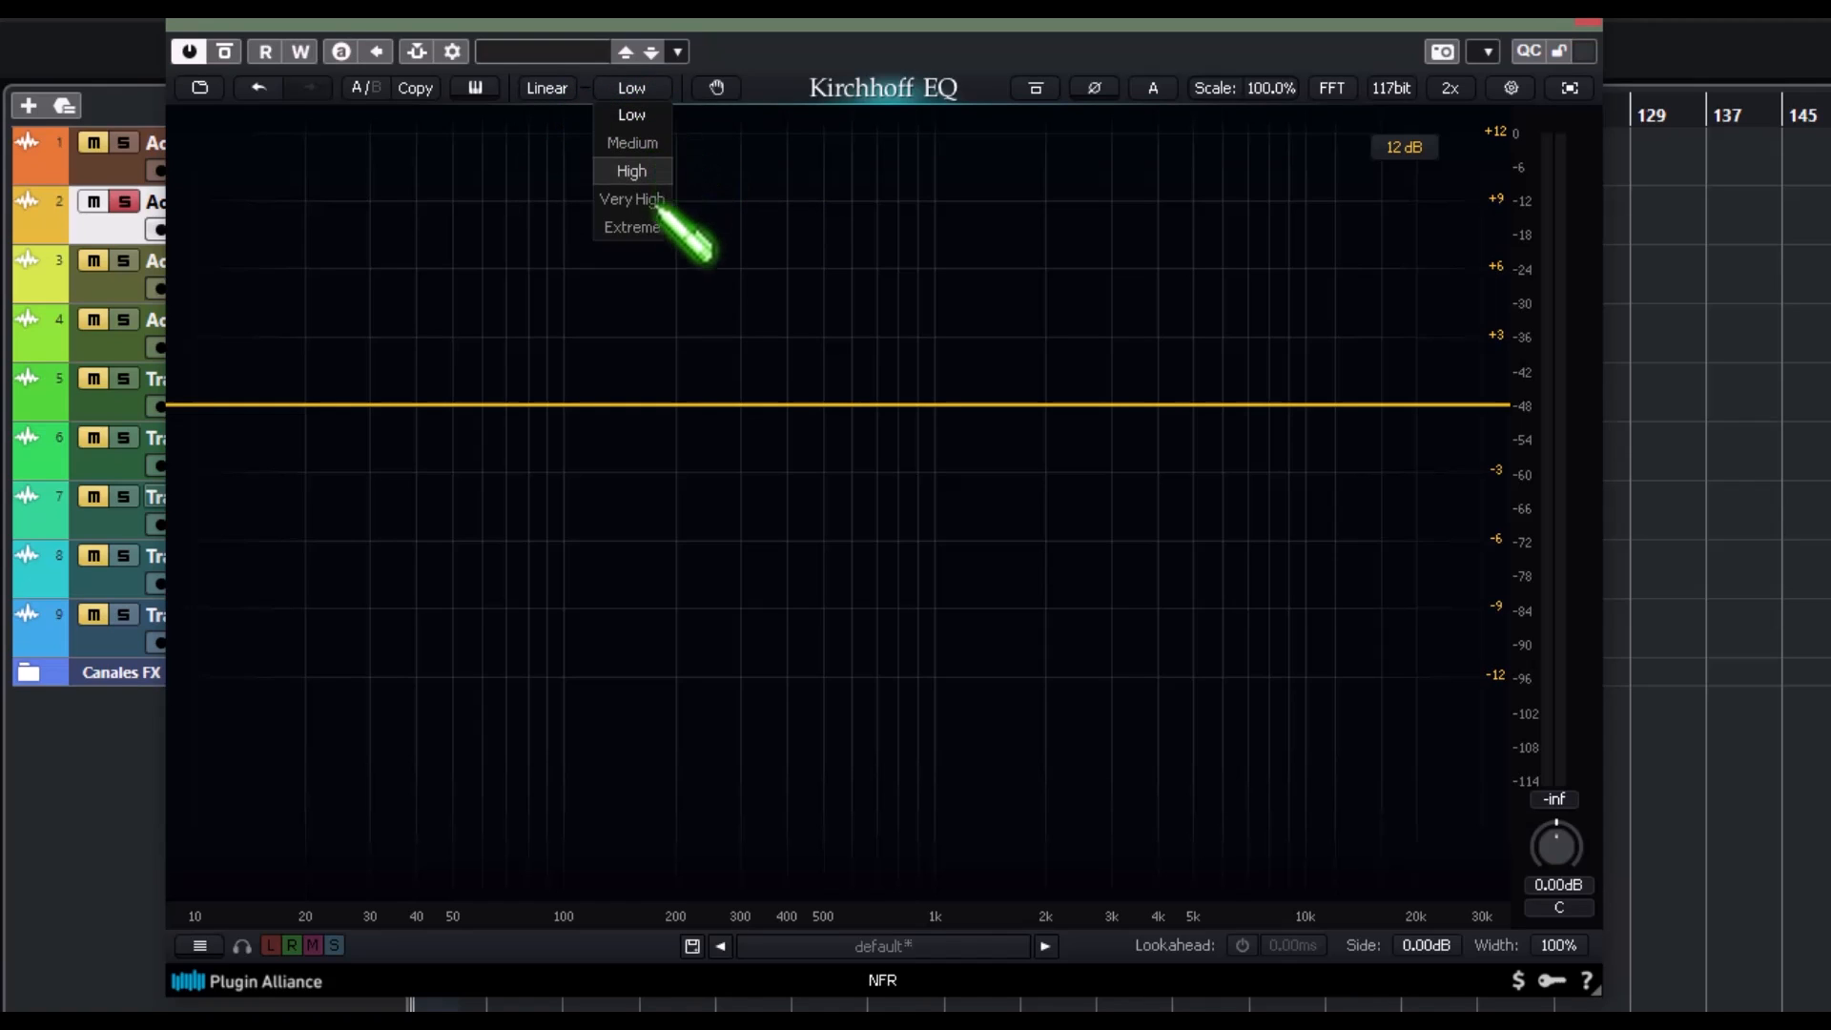
click(584, 86)
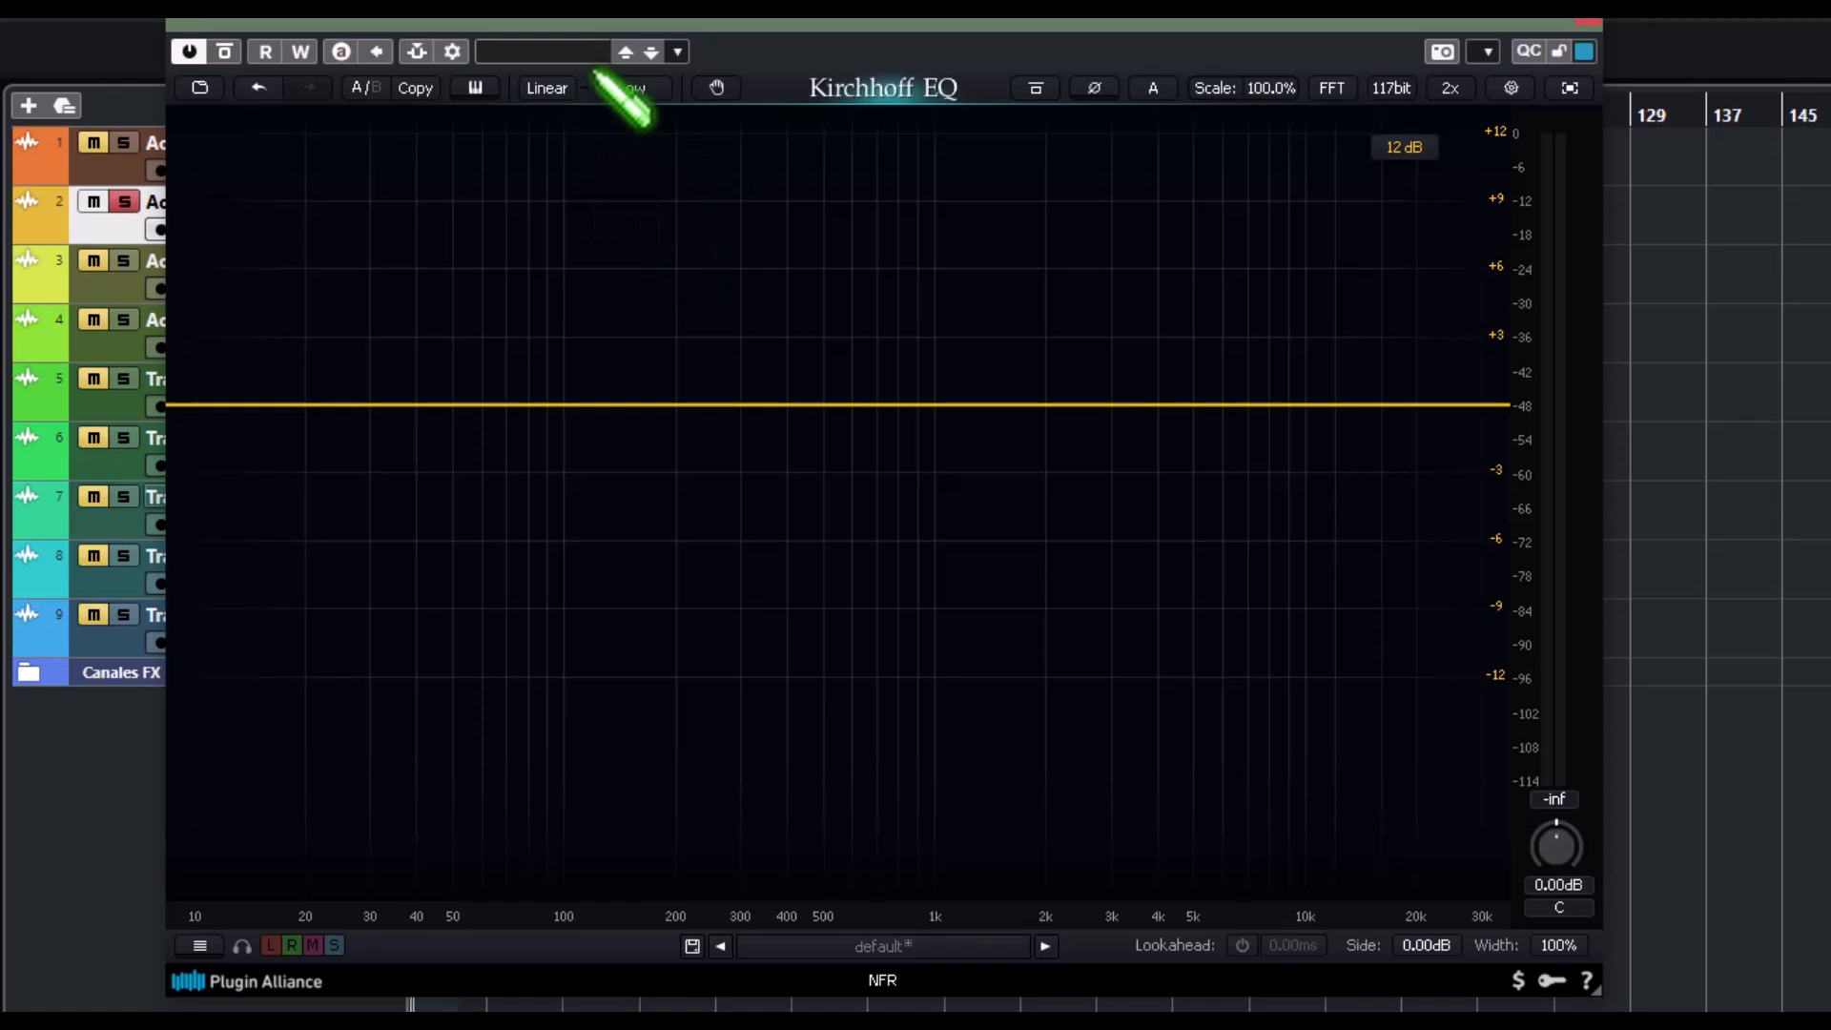
- Change the phase mode to Mix and view its available crossover frequencies
click(553, 88)
click(618, 172)
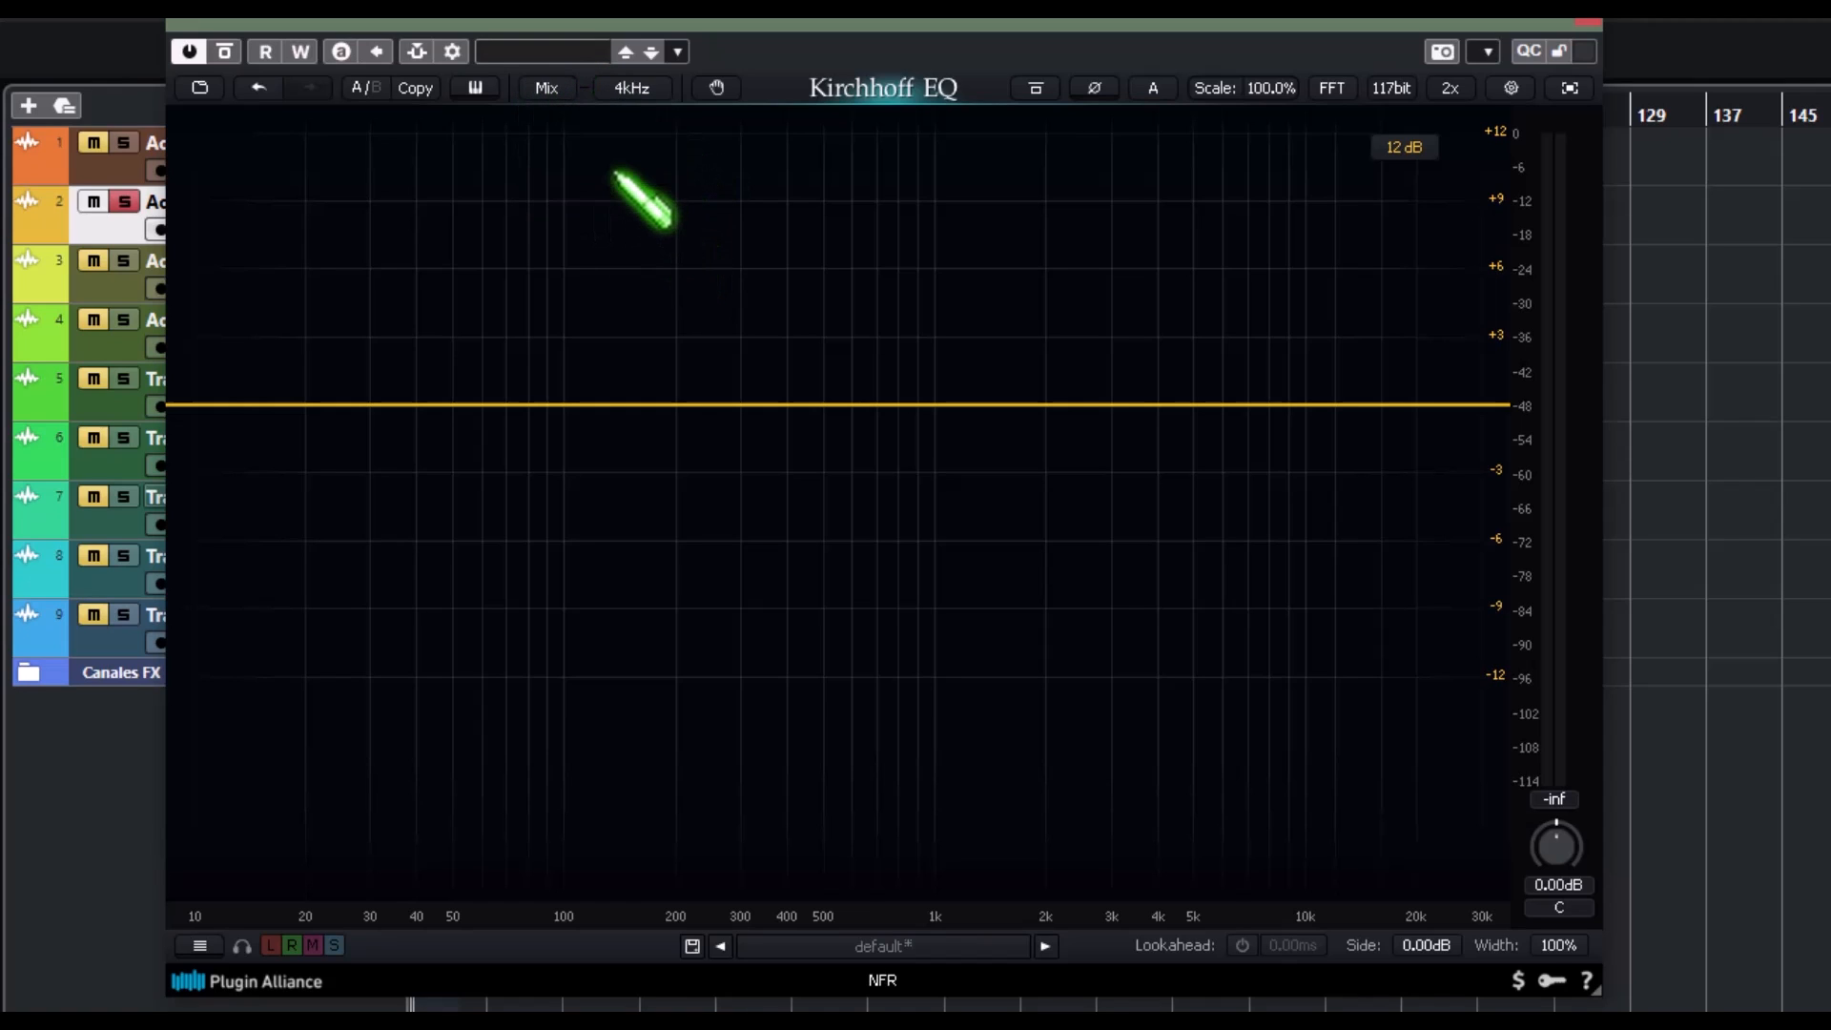
click(632, 97)
click(631, 96)
click(631, 88)
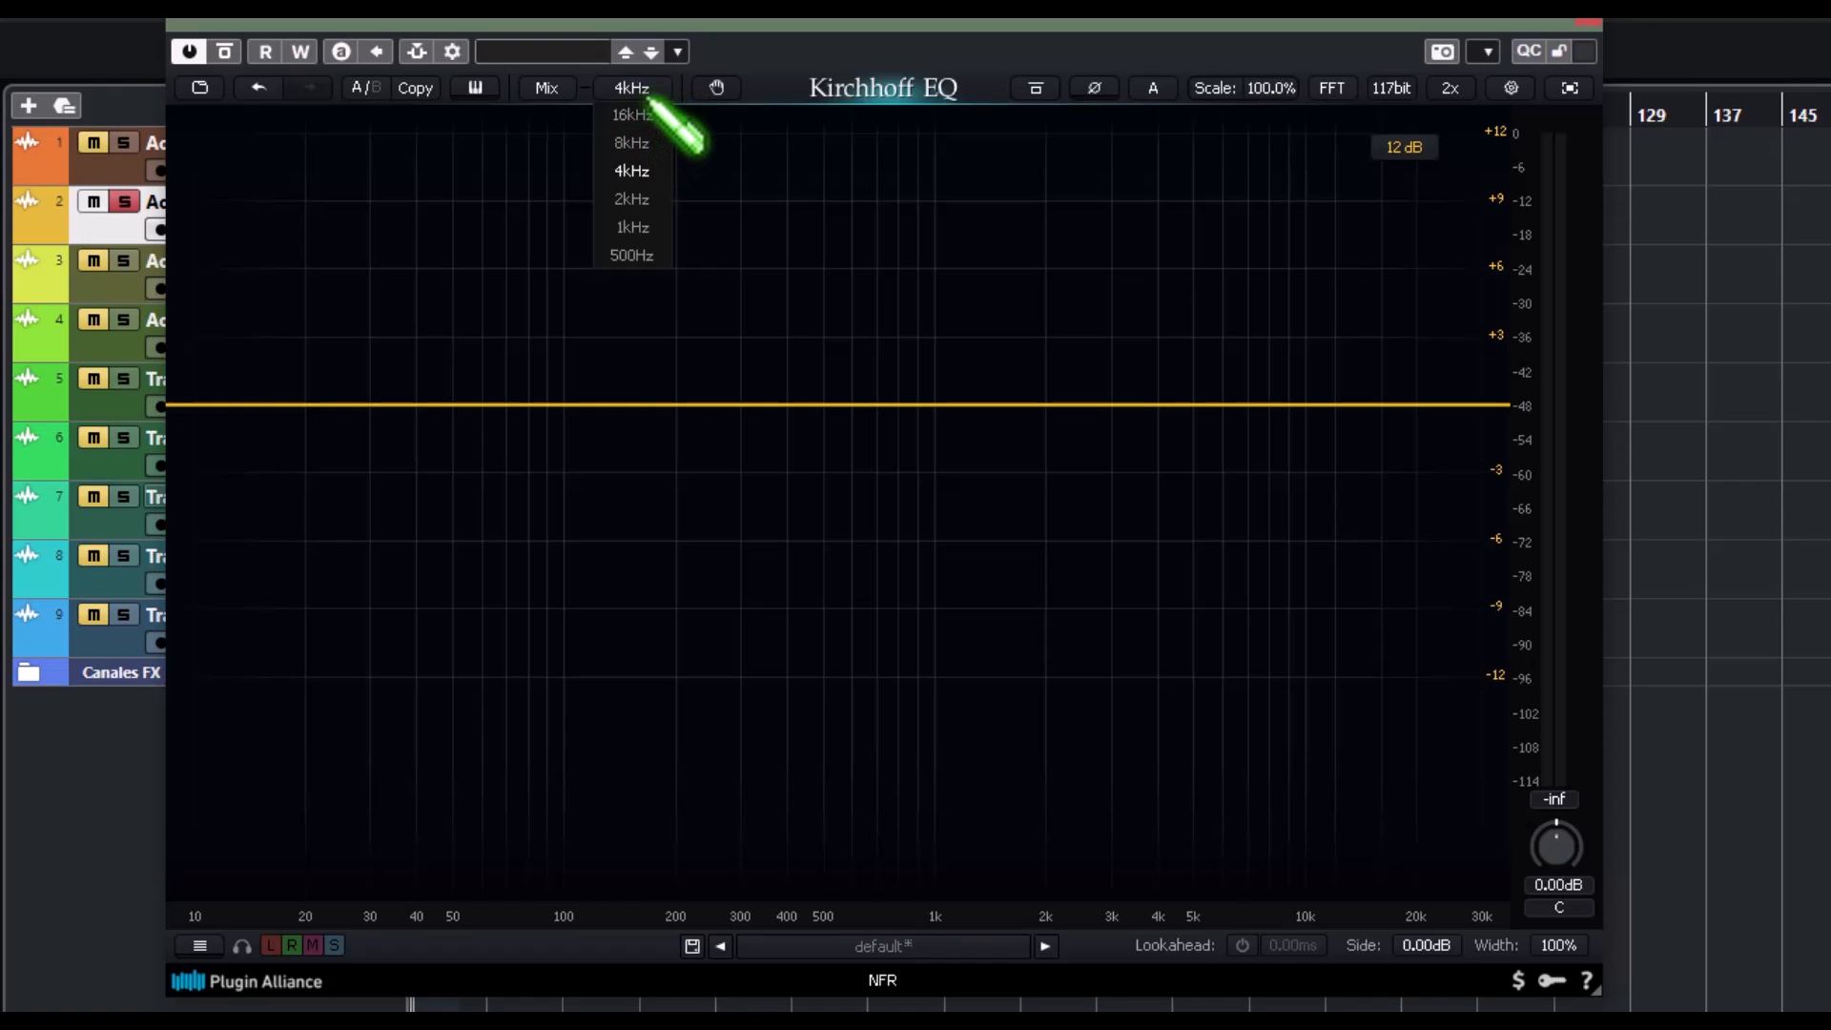
click(639, 87)
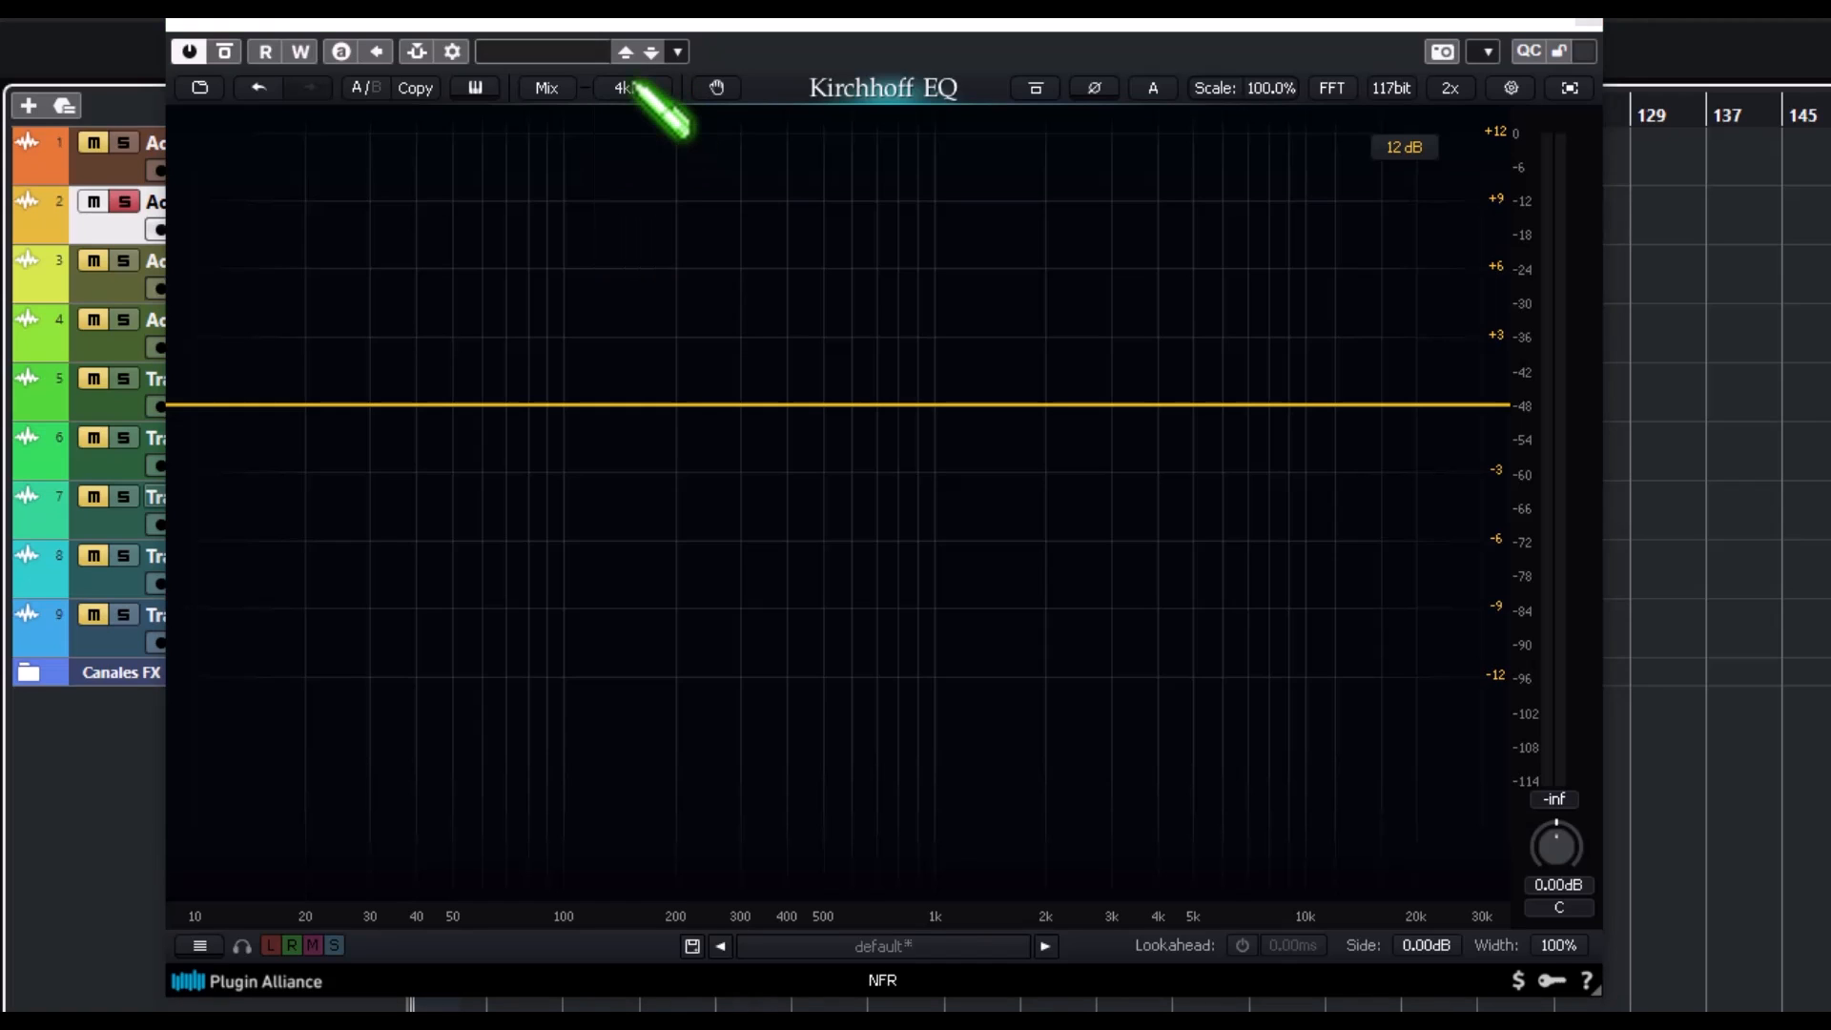
- Switch the phase mode to Analog and then return it to Minimum
click(549, 88)
click(583, 145)
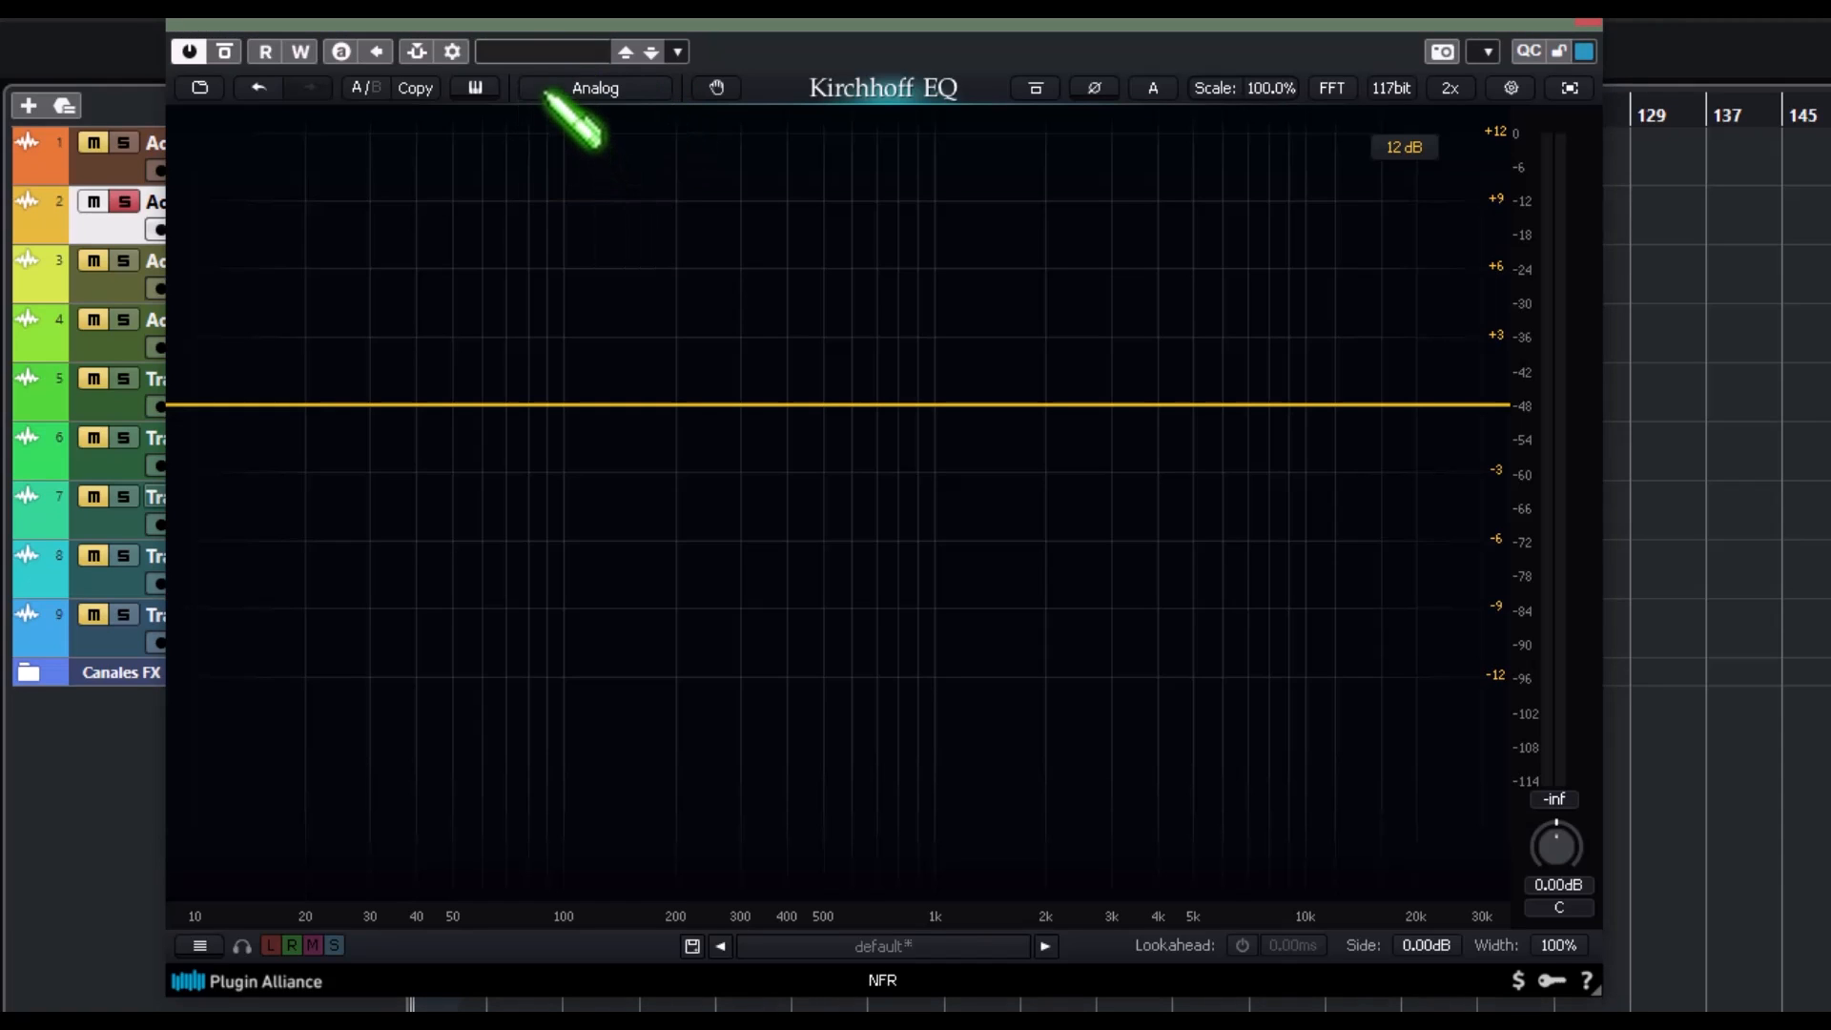
click(558, 89)
click(599, 114)
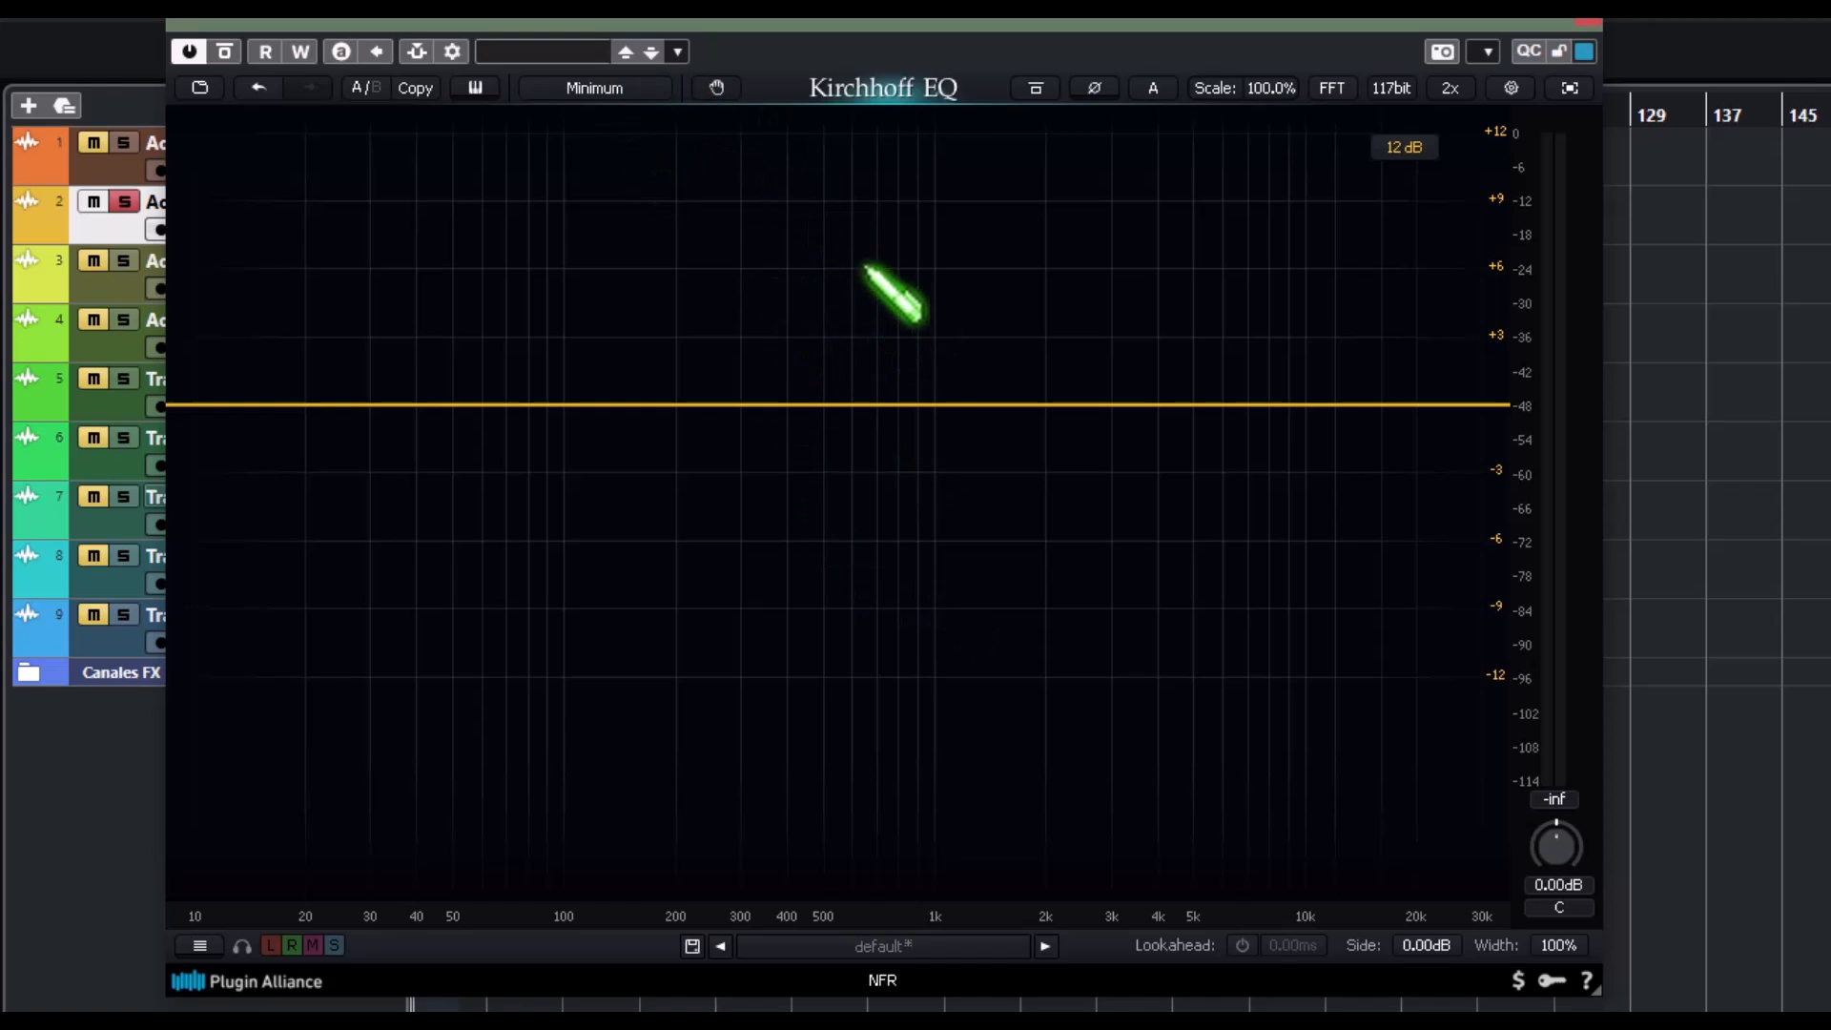
- Add a bell band and, during playback, raise it to about +3.3 dB at about 274 Hz
click(720, 89)
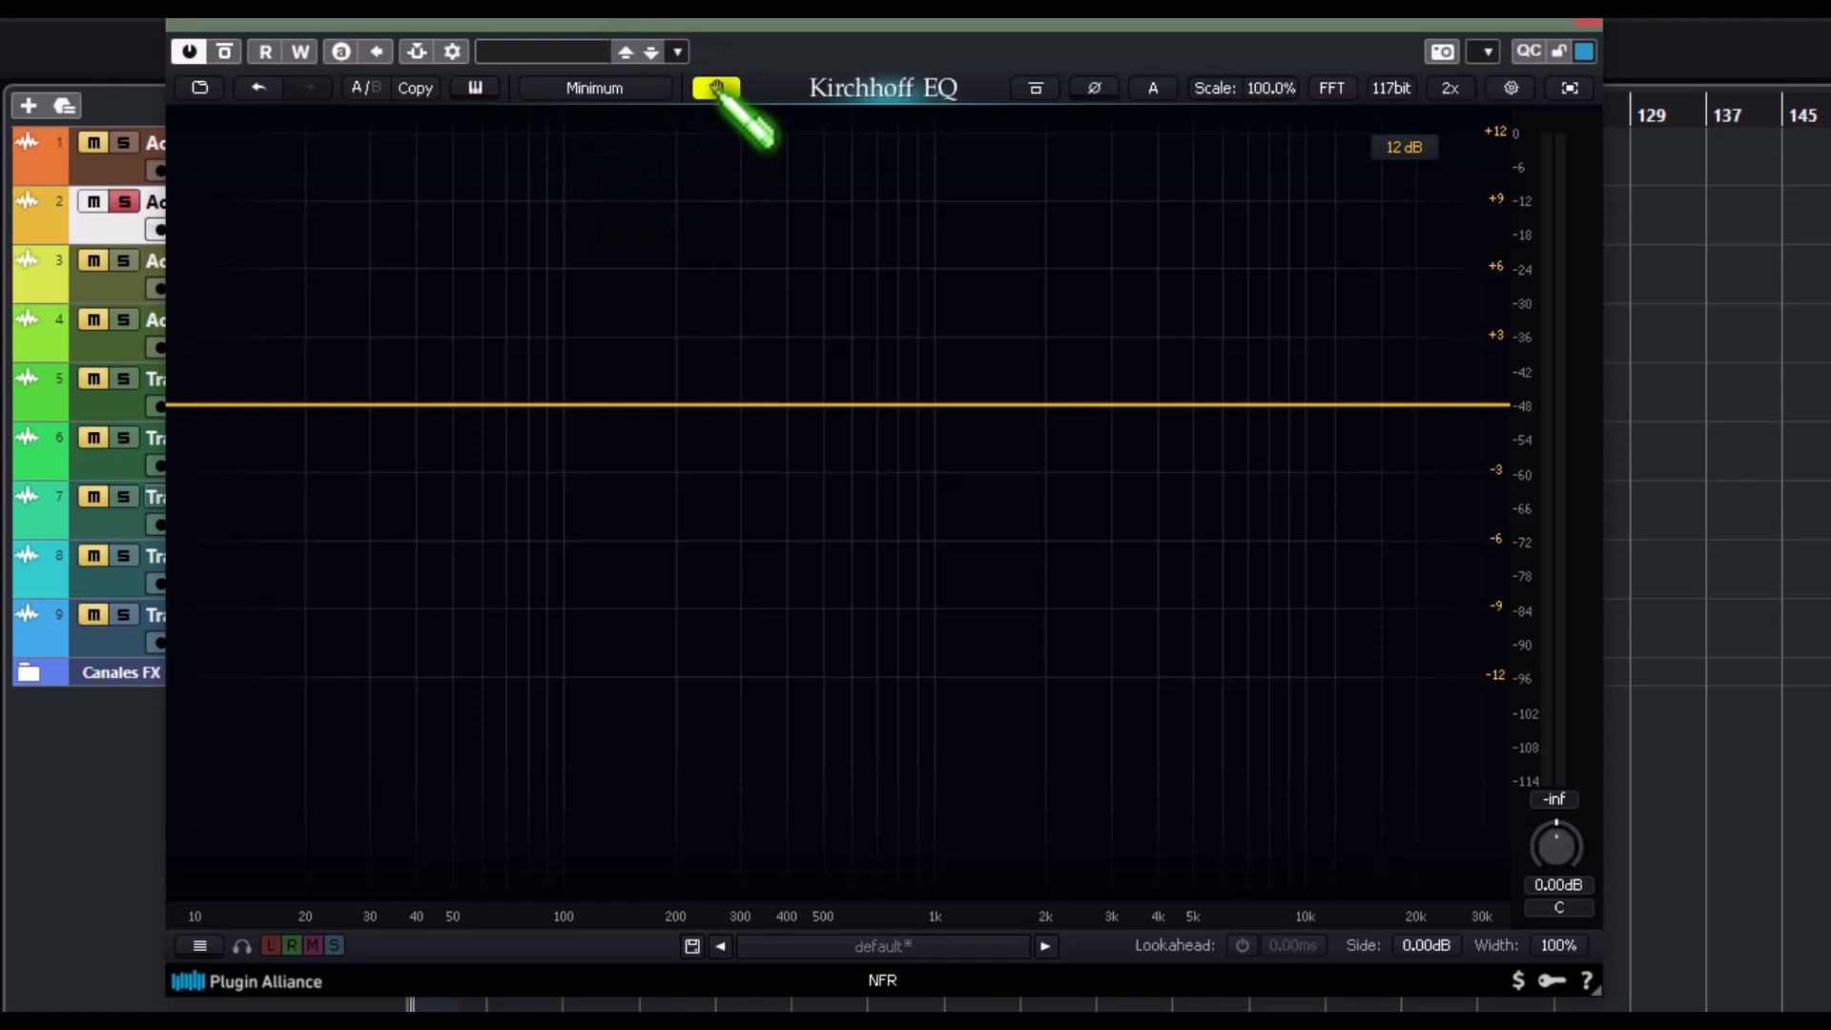
double_click(725, 403)
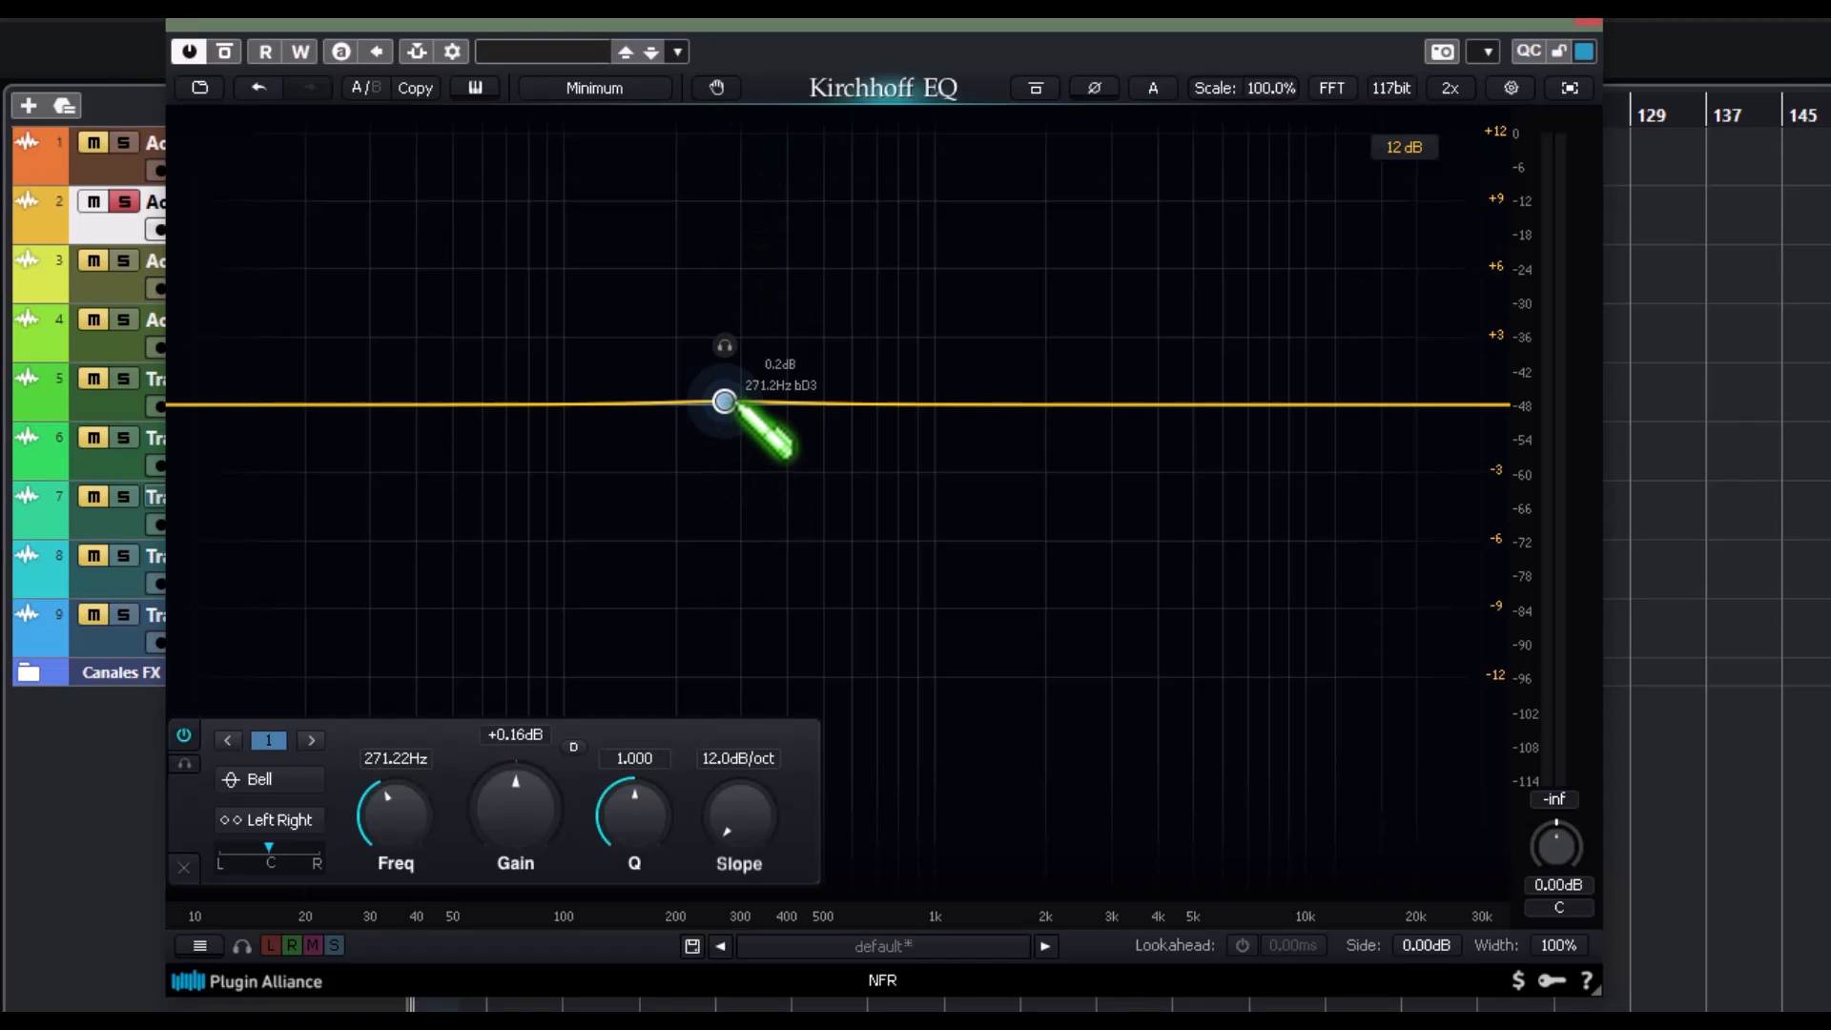
right_click(724, 400)
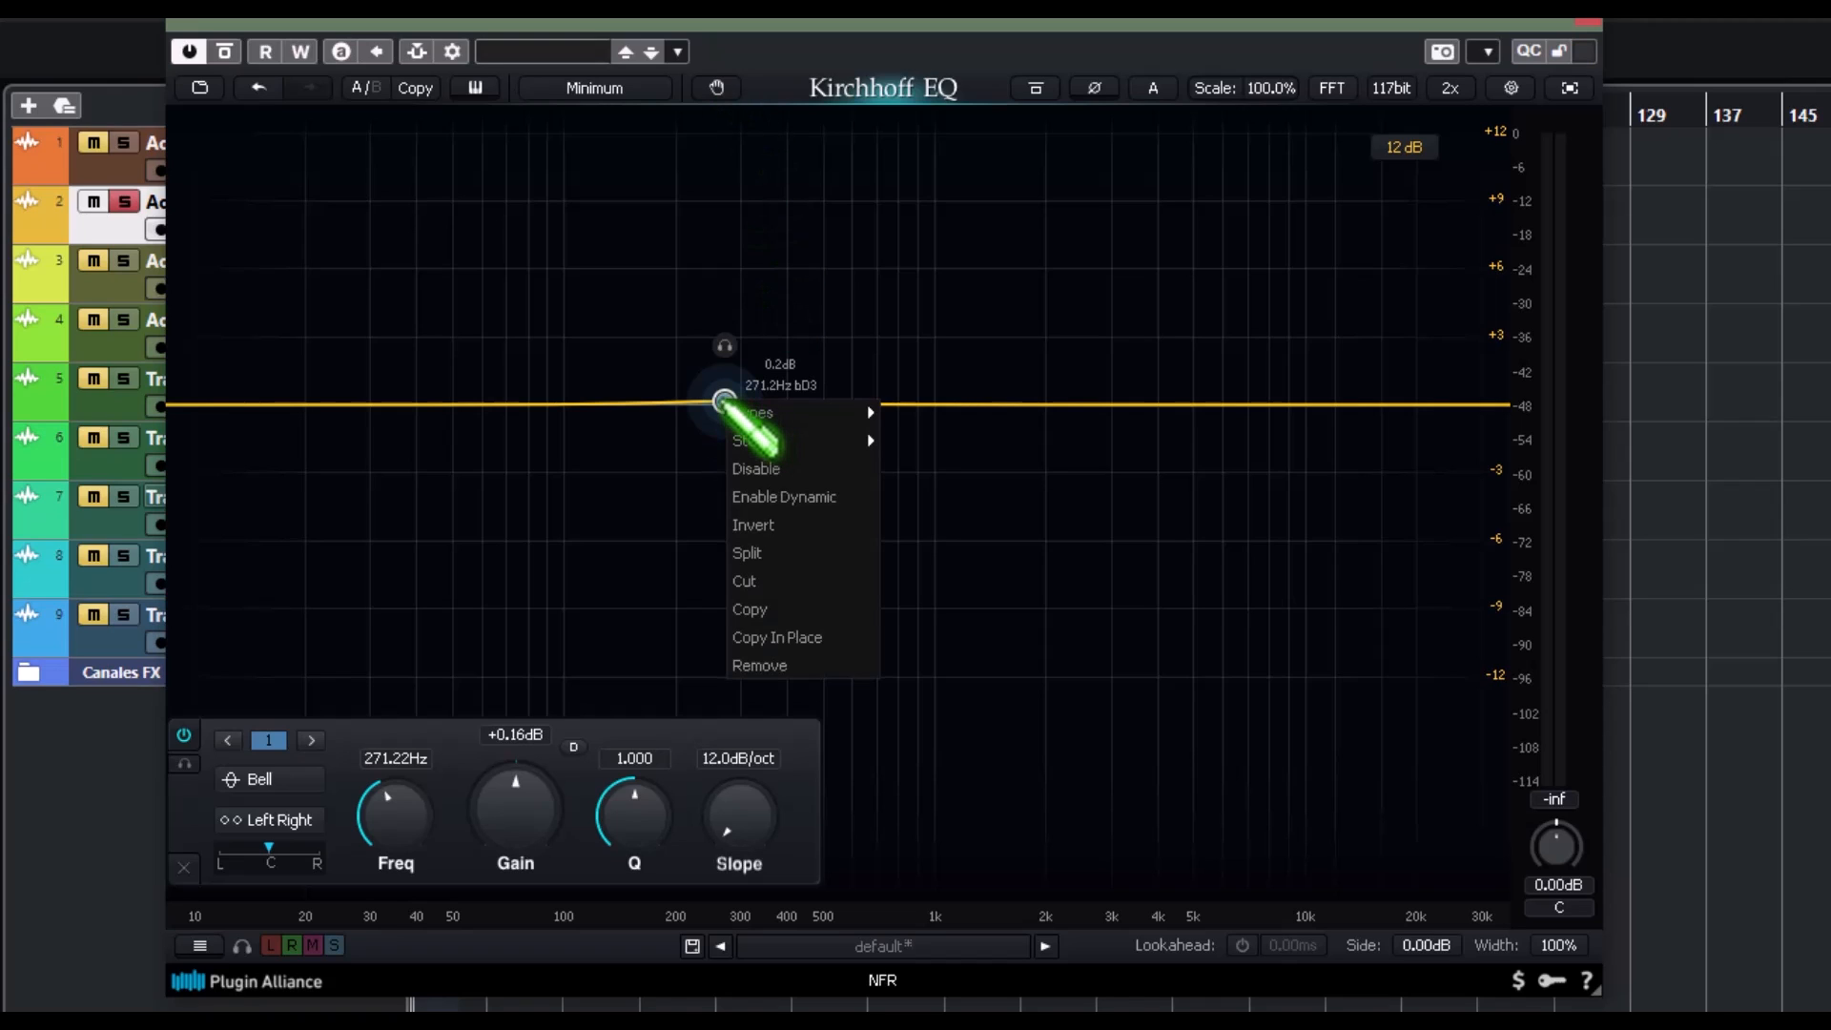
click(748, 95)
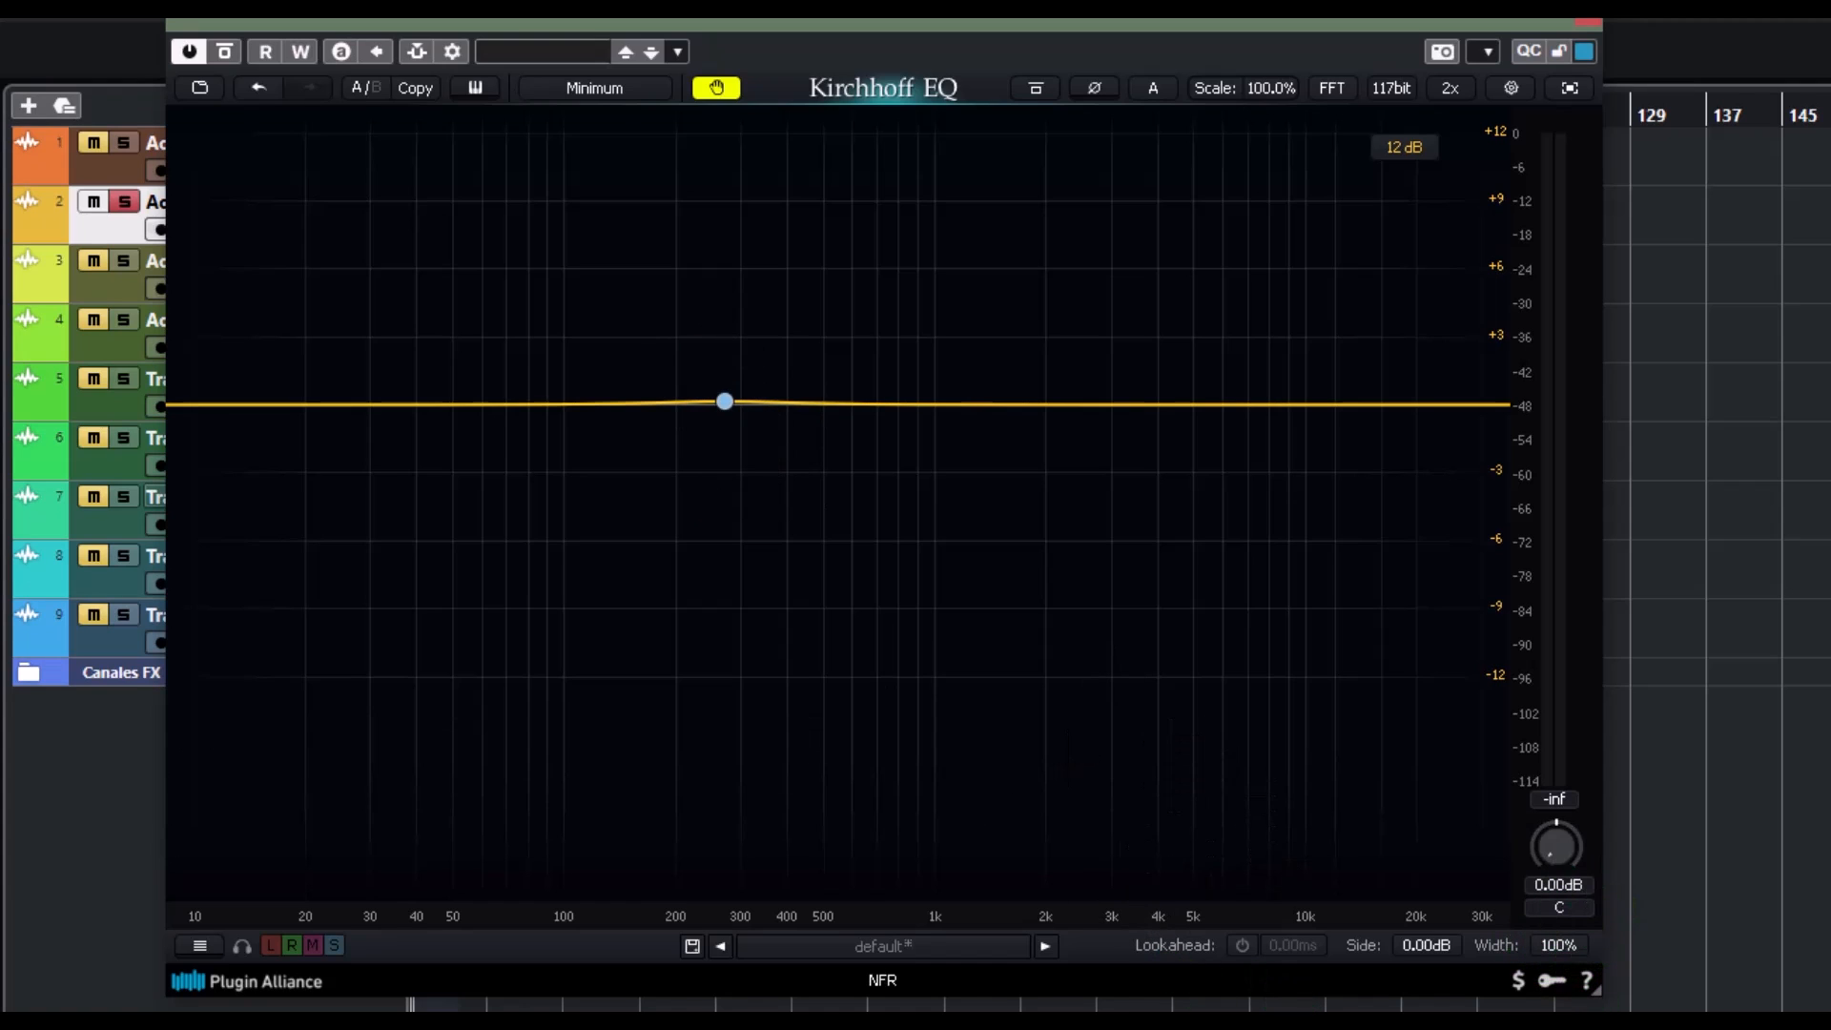
key(space)
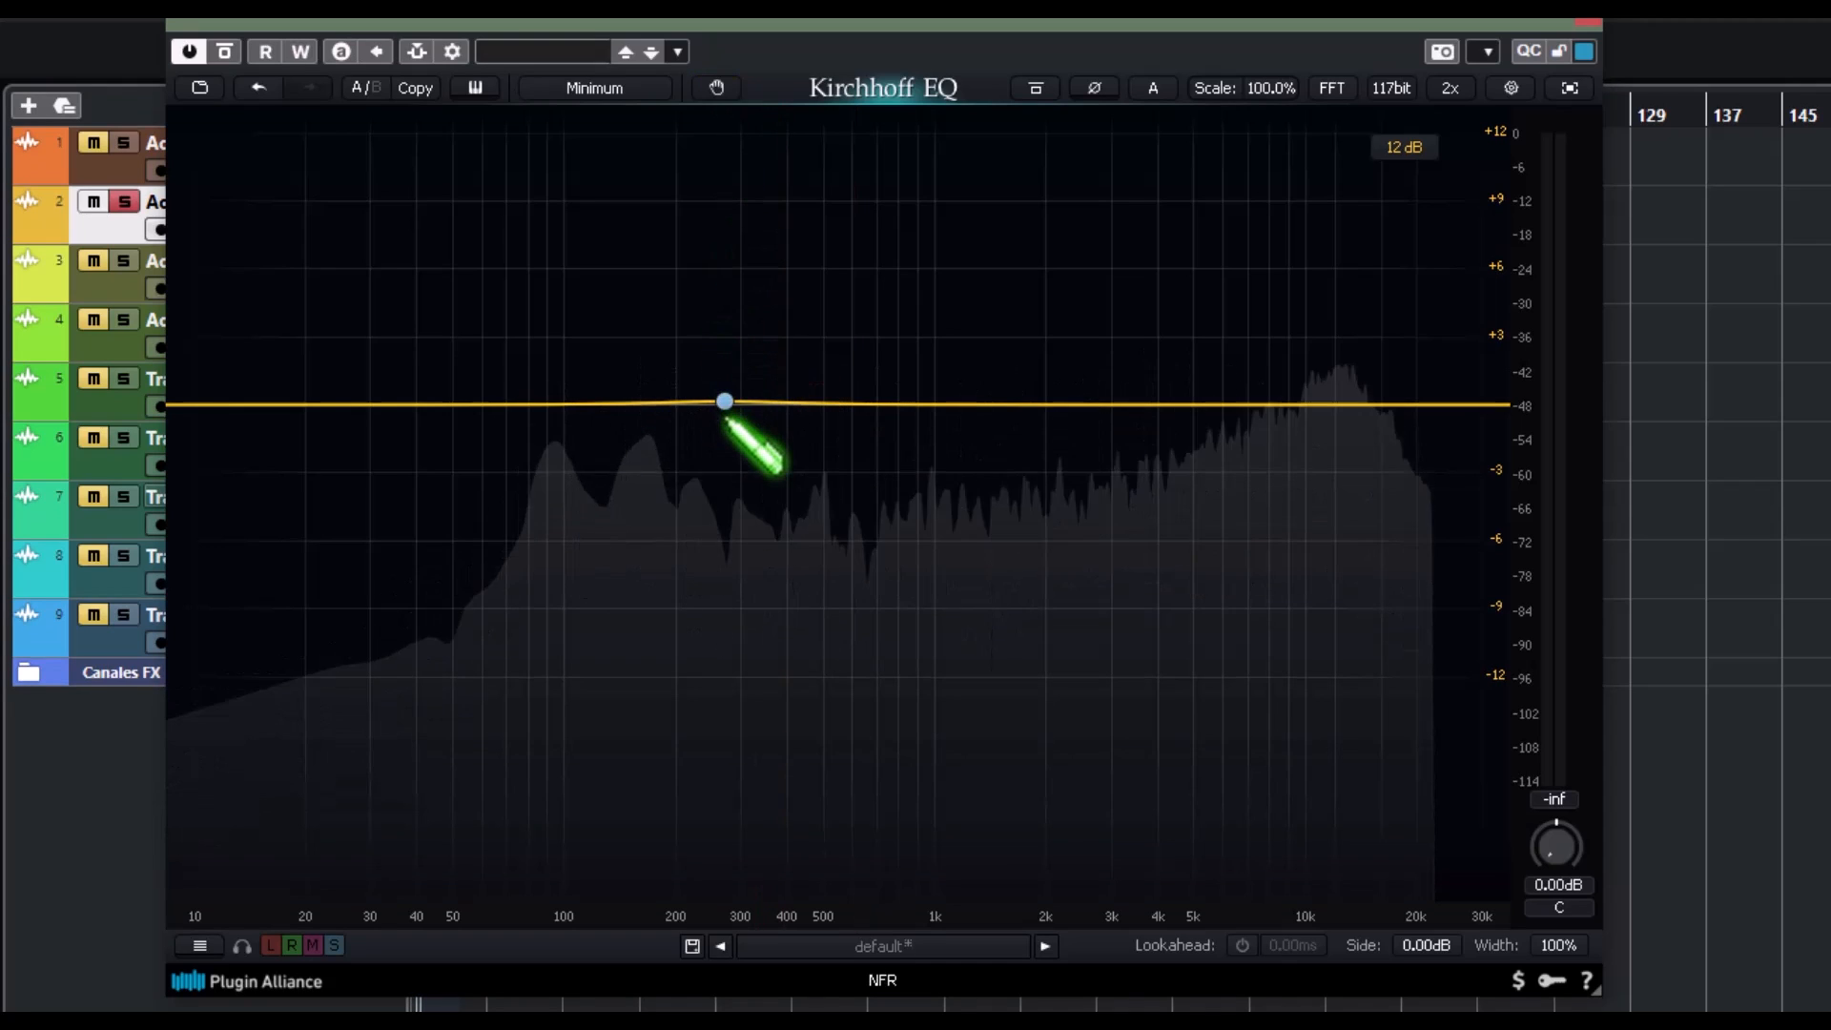
drag(725, 404, 727, 331)
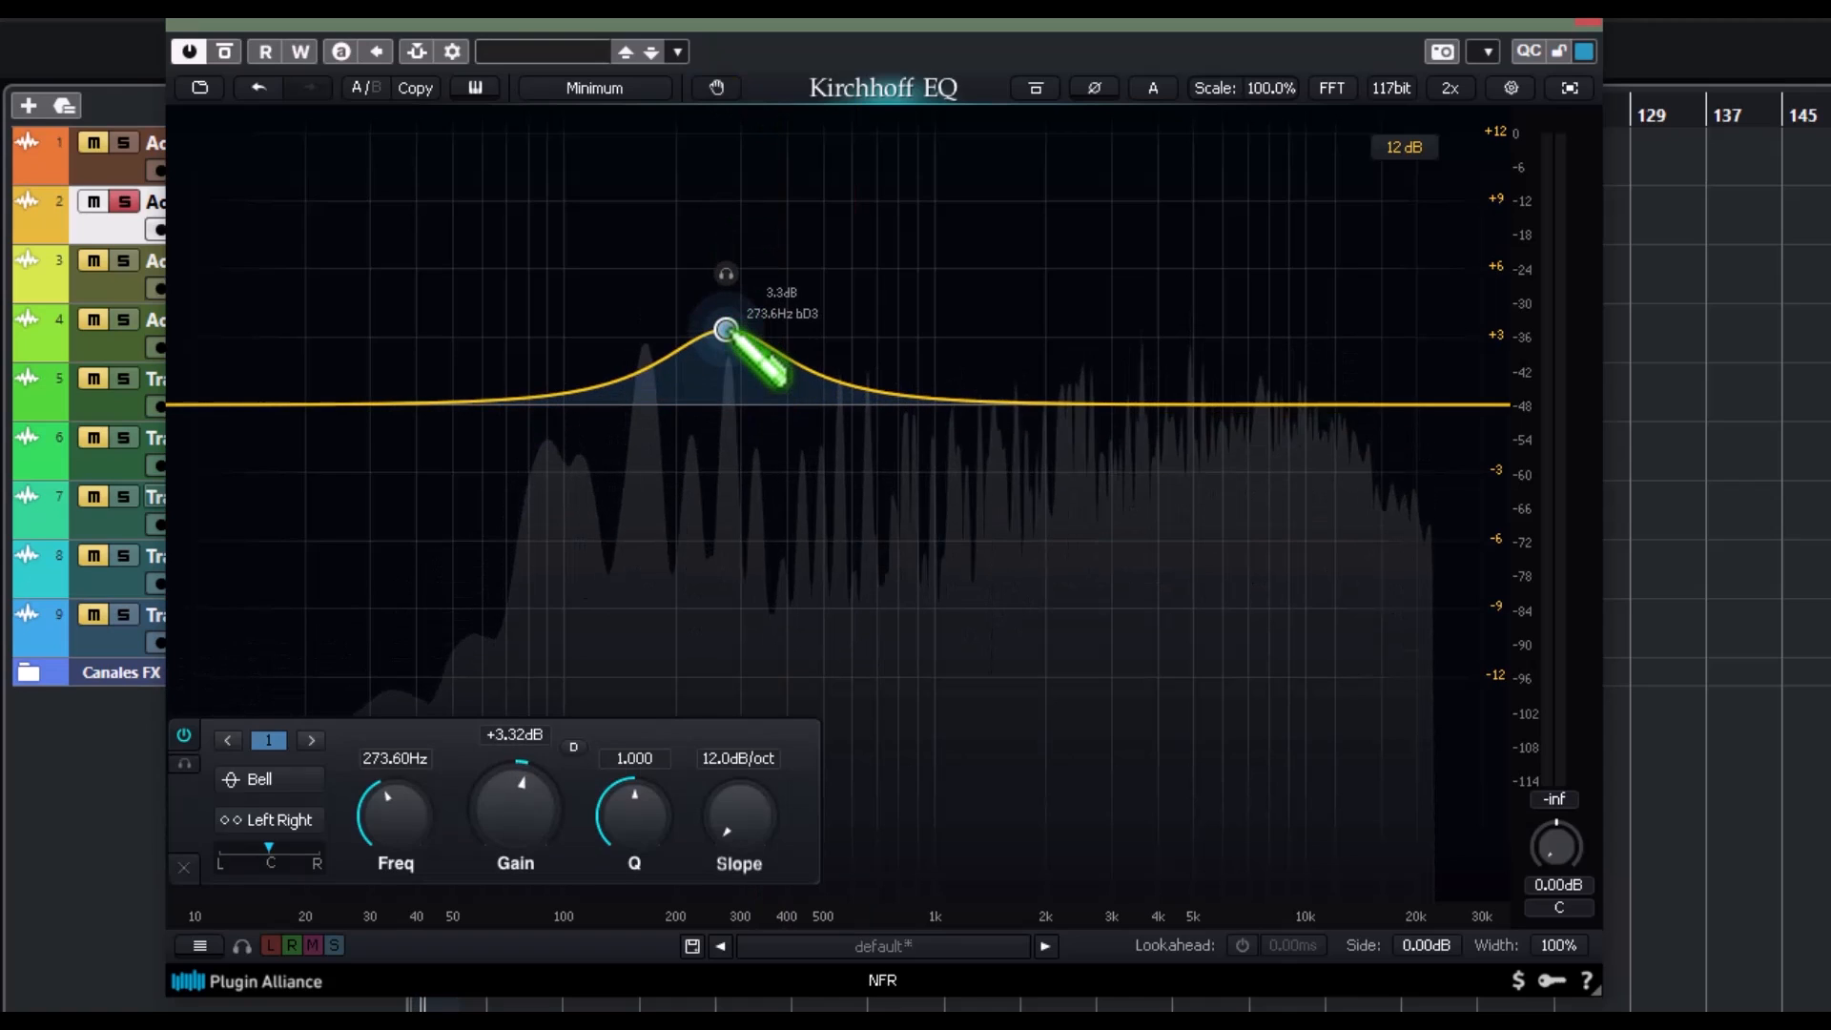
- Grab the spectrum peak near 277 Hz as a second bell band and pull it to about -5 dB at about 258 Hz
click(716, 87)
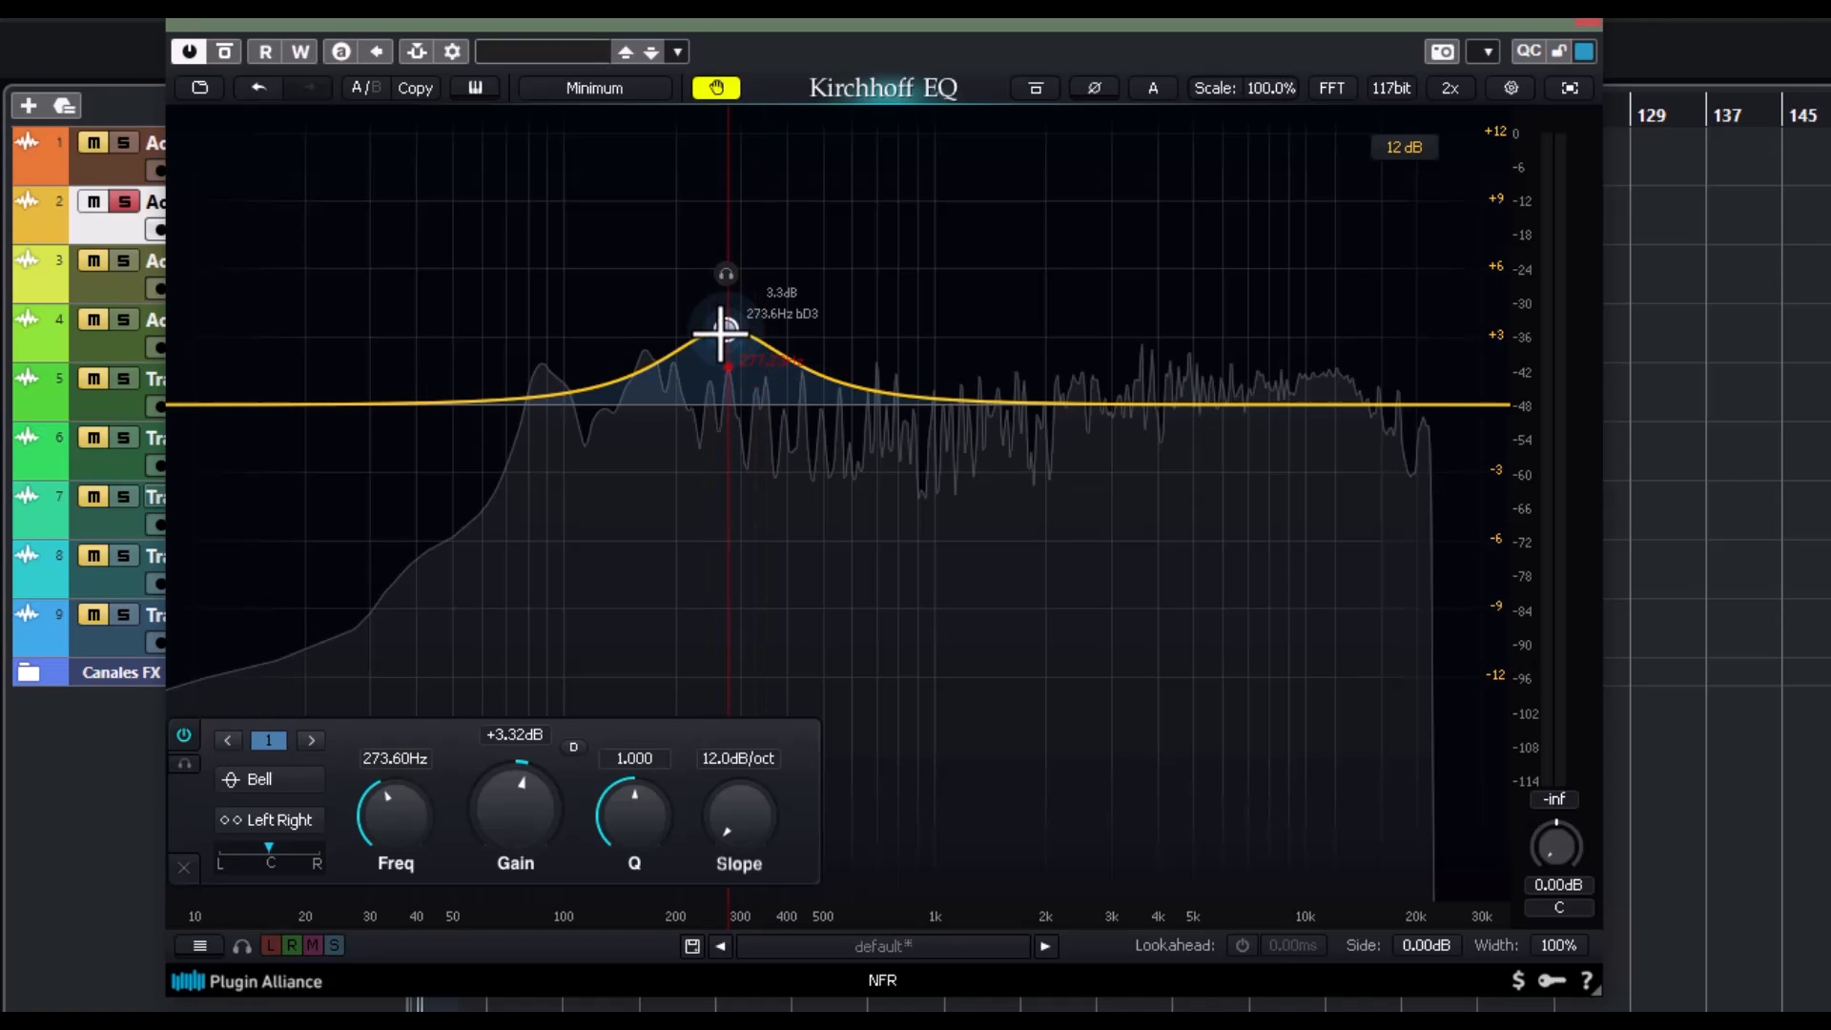
click(723, 344)
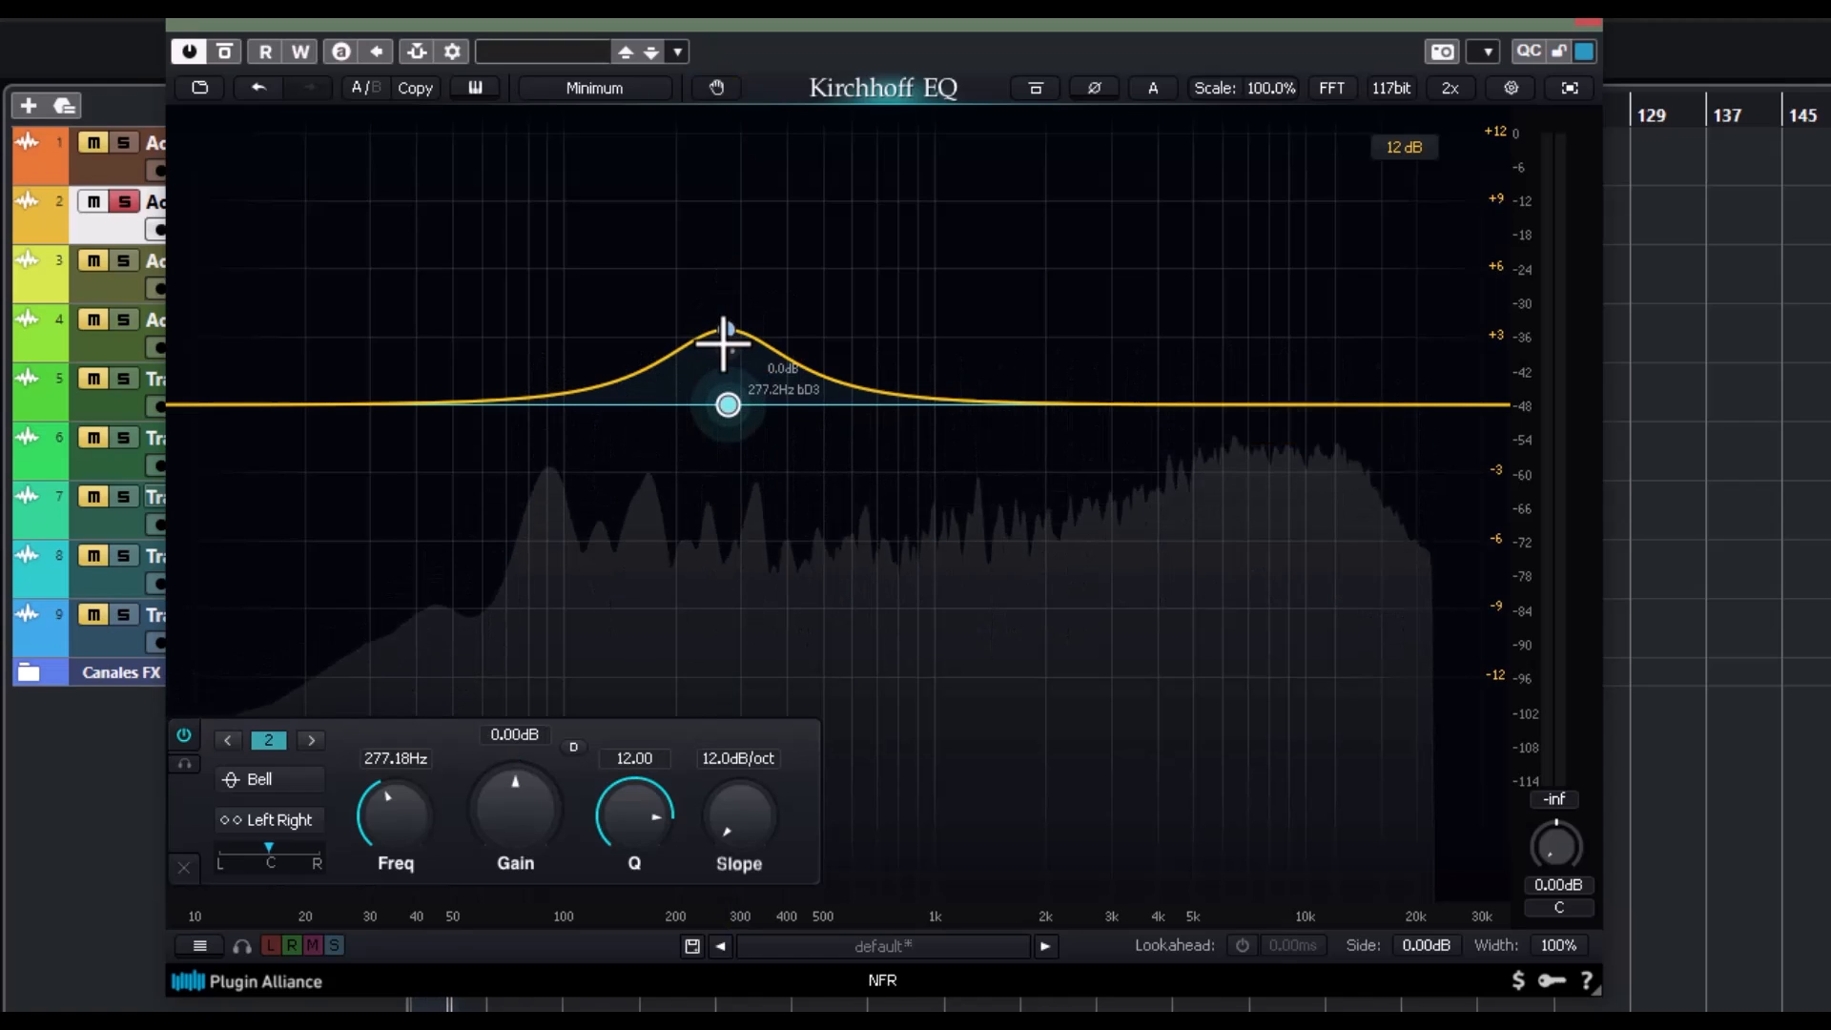
drag(724, 344, 711, 408)
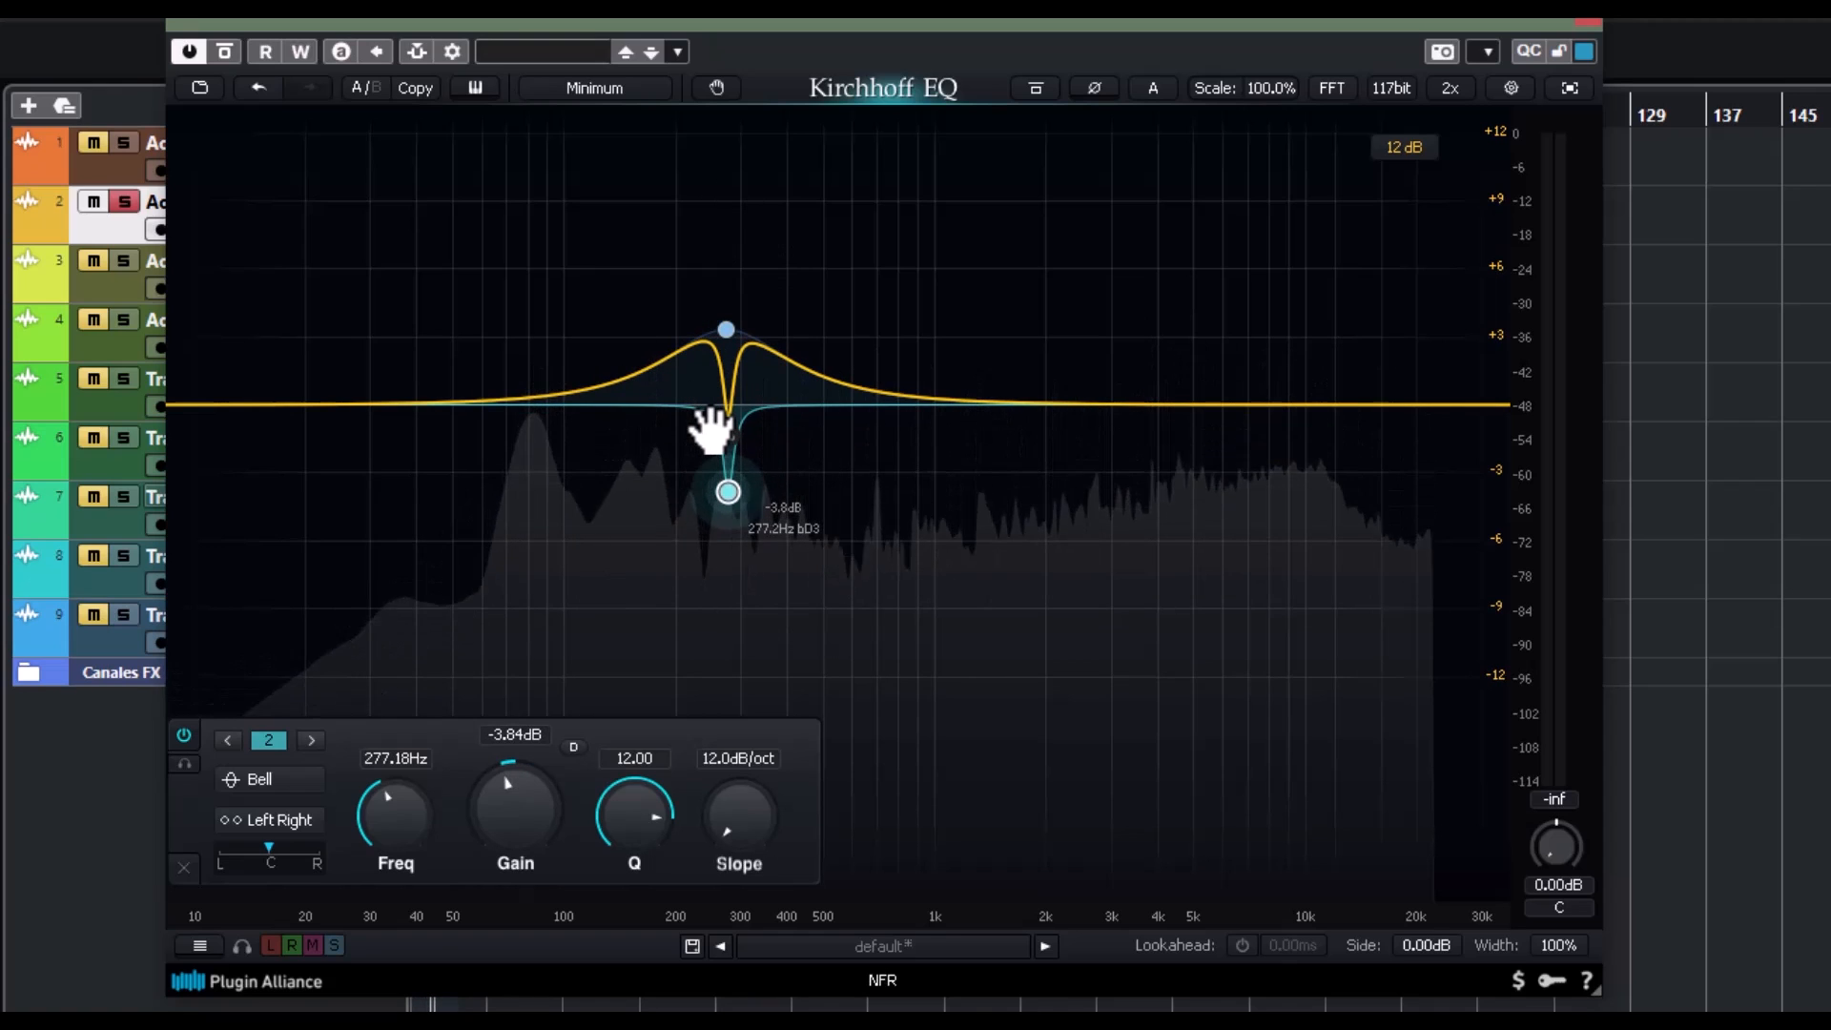
drag(711, 434, 708, 429)
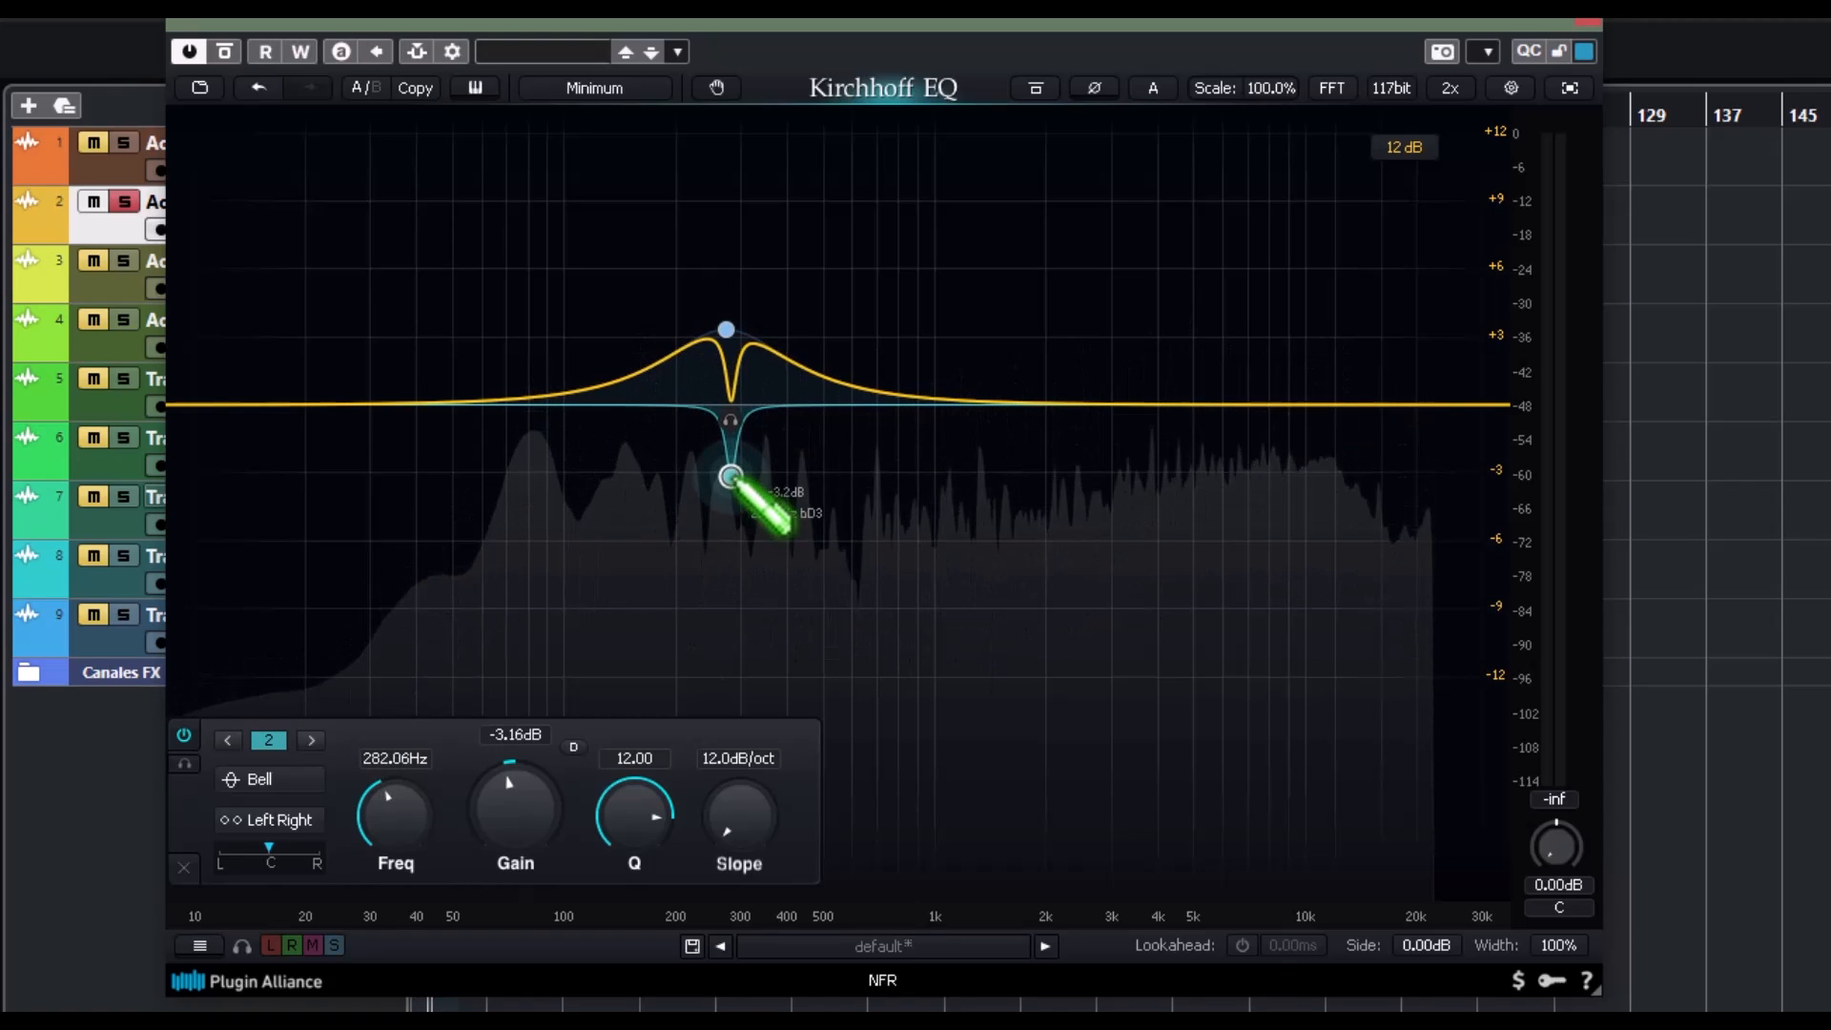
drag(734, 450, 721, 536)
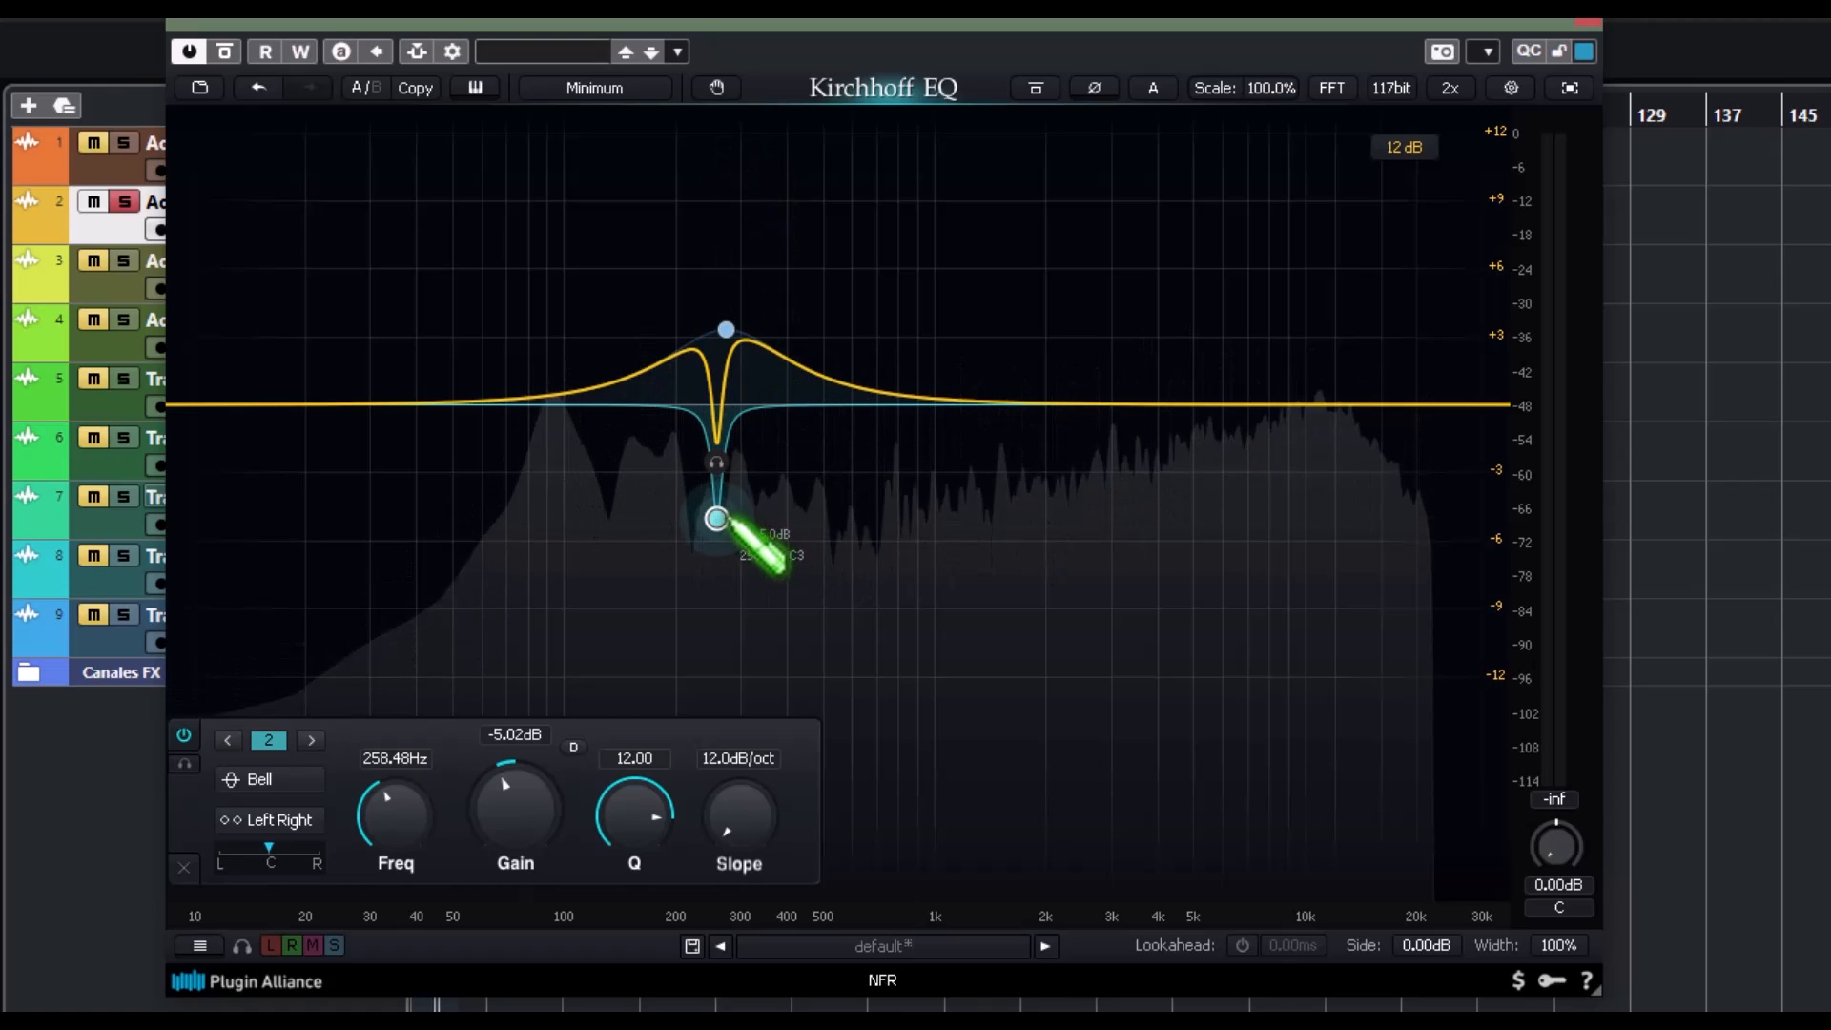
- Remove the narrow second band, then initialize the equalizer and stop playback
right_click(716, 520)
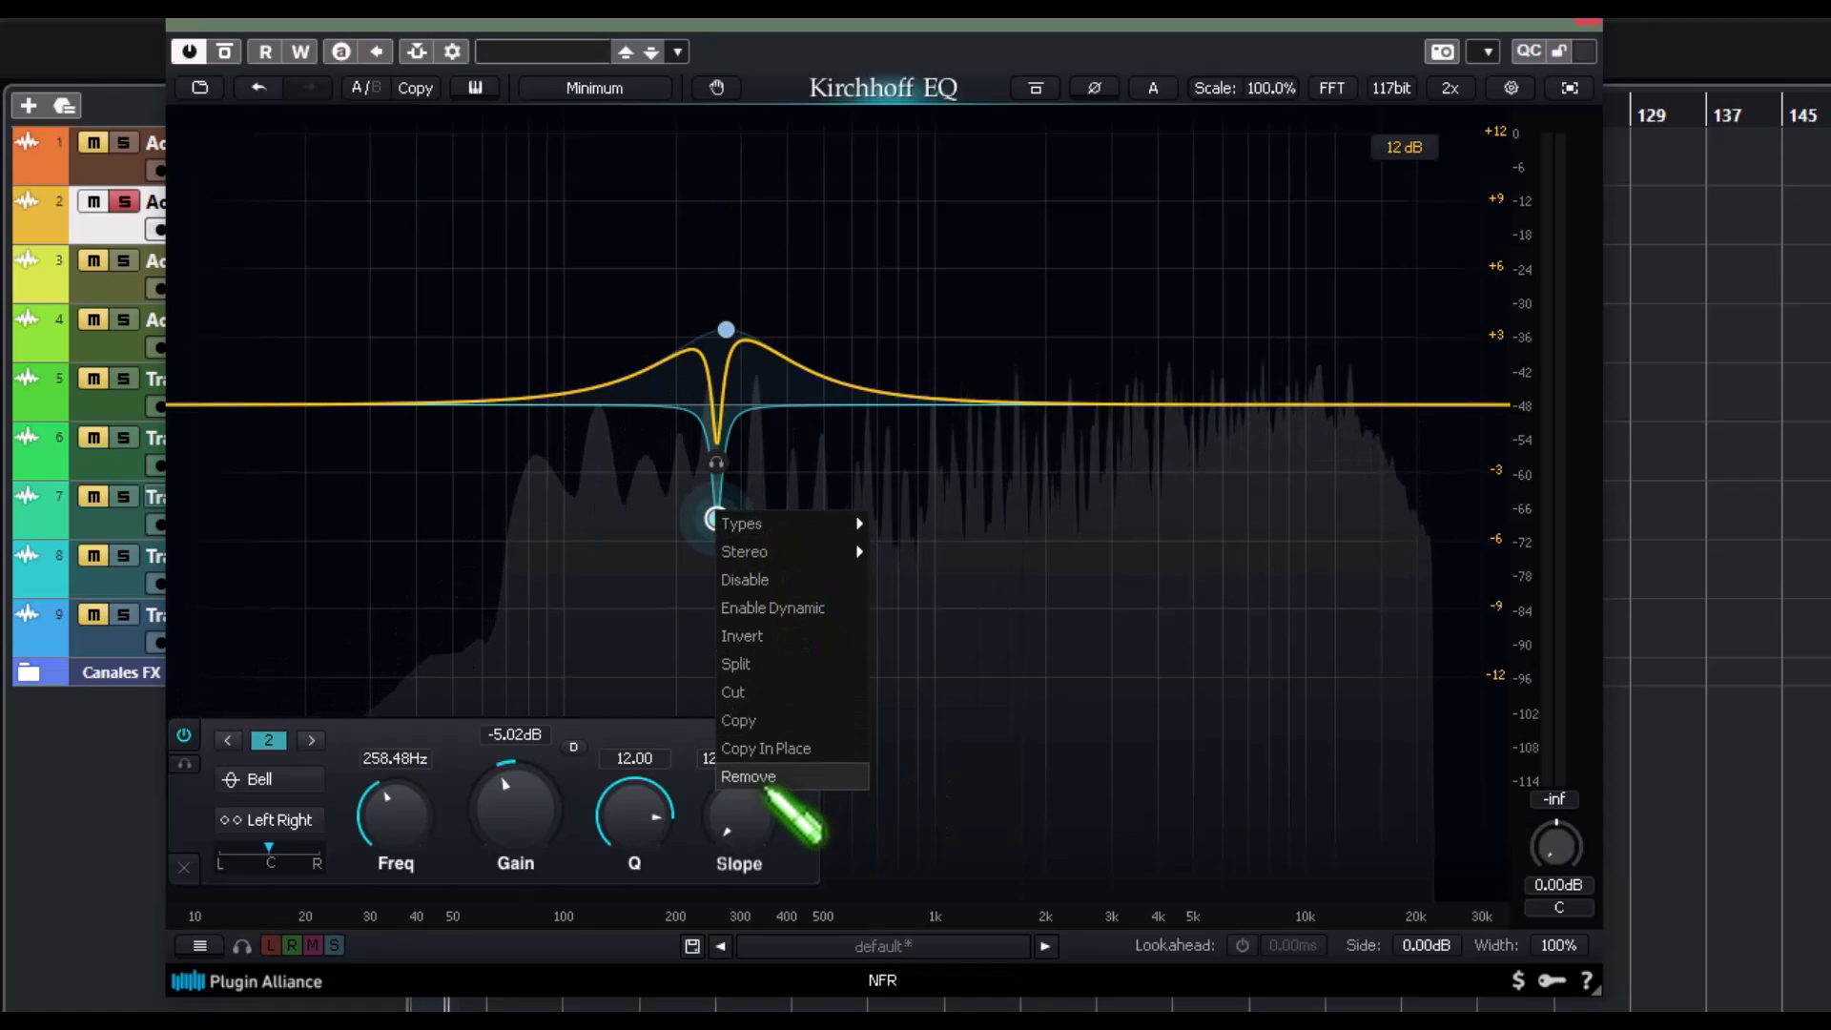
click(768, 787)
click(199, 89)
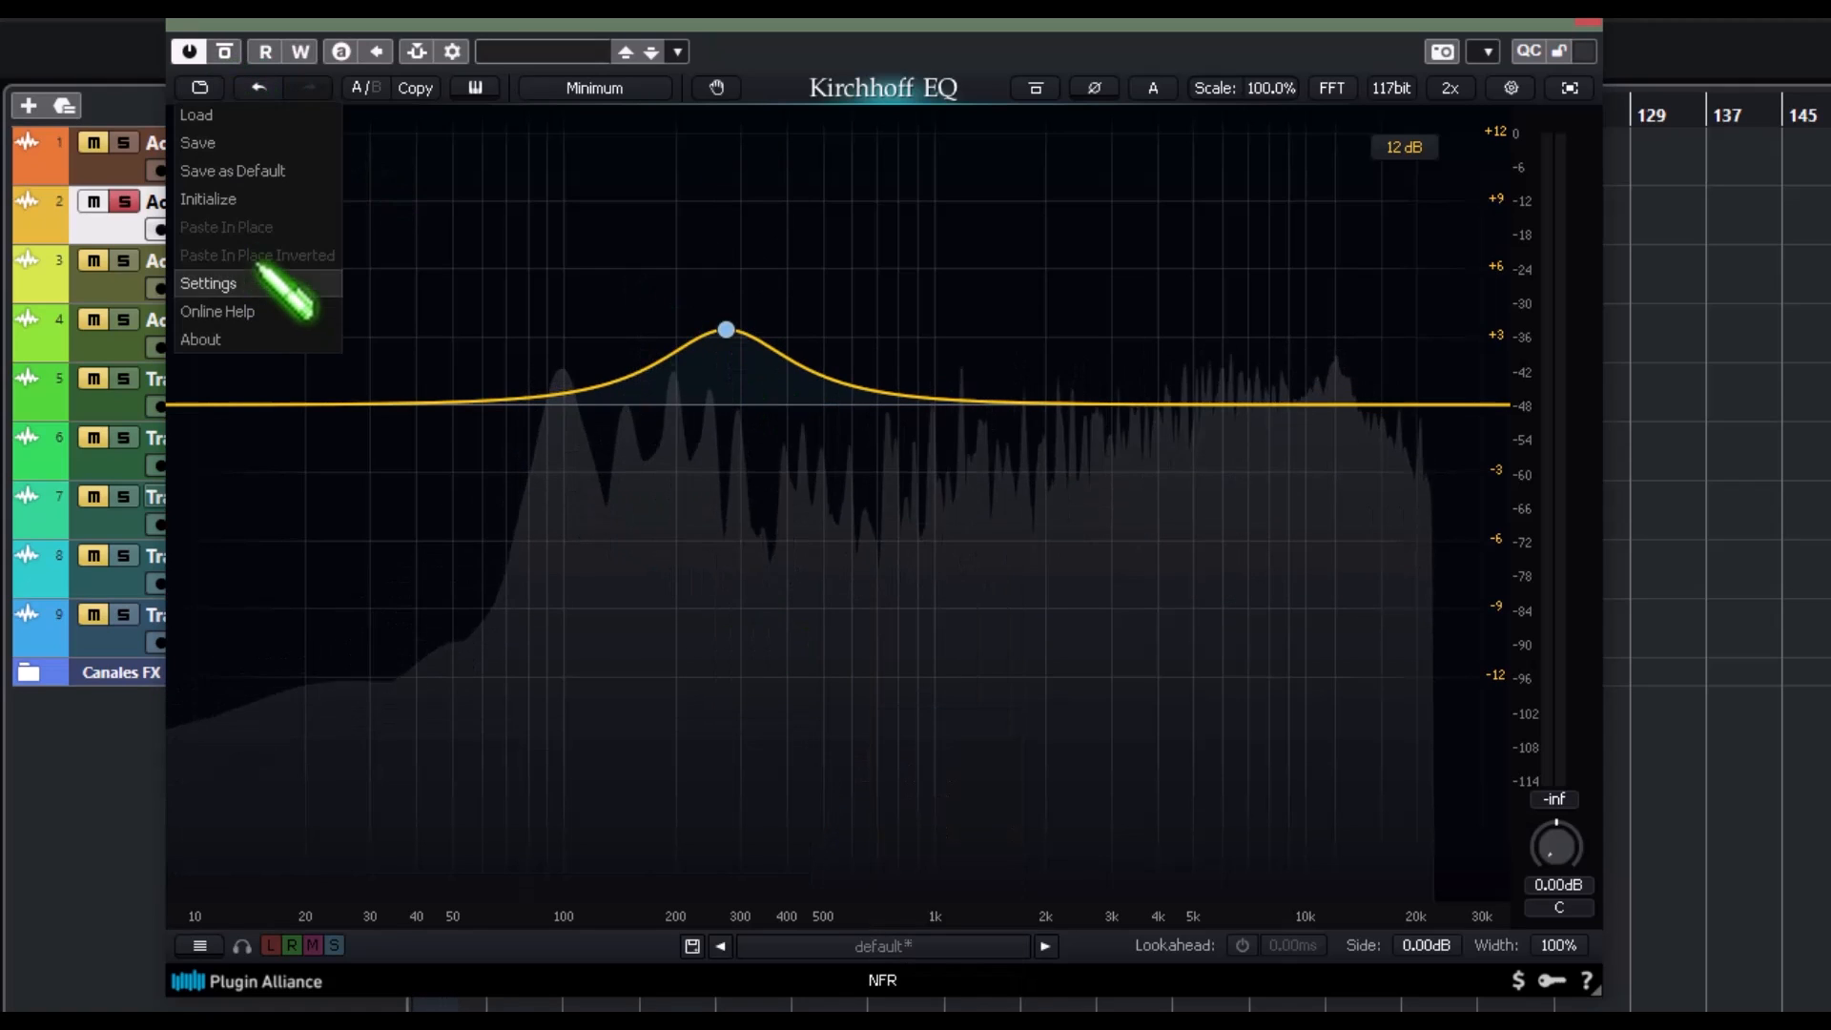
click(250, 200)
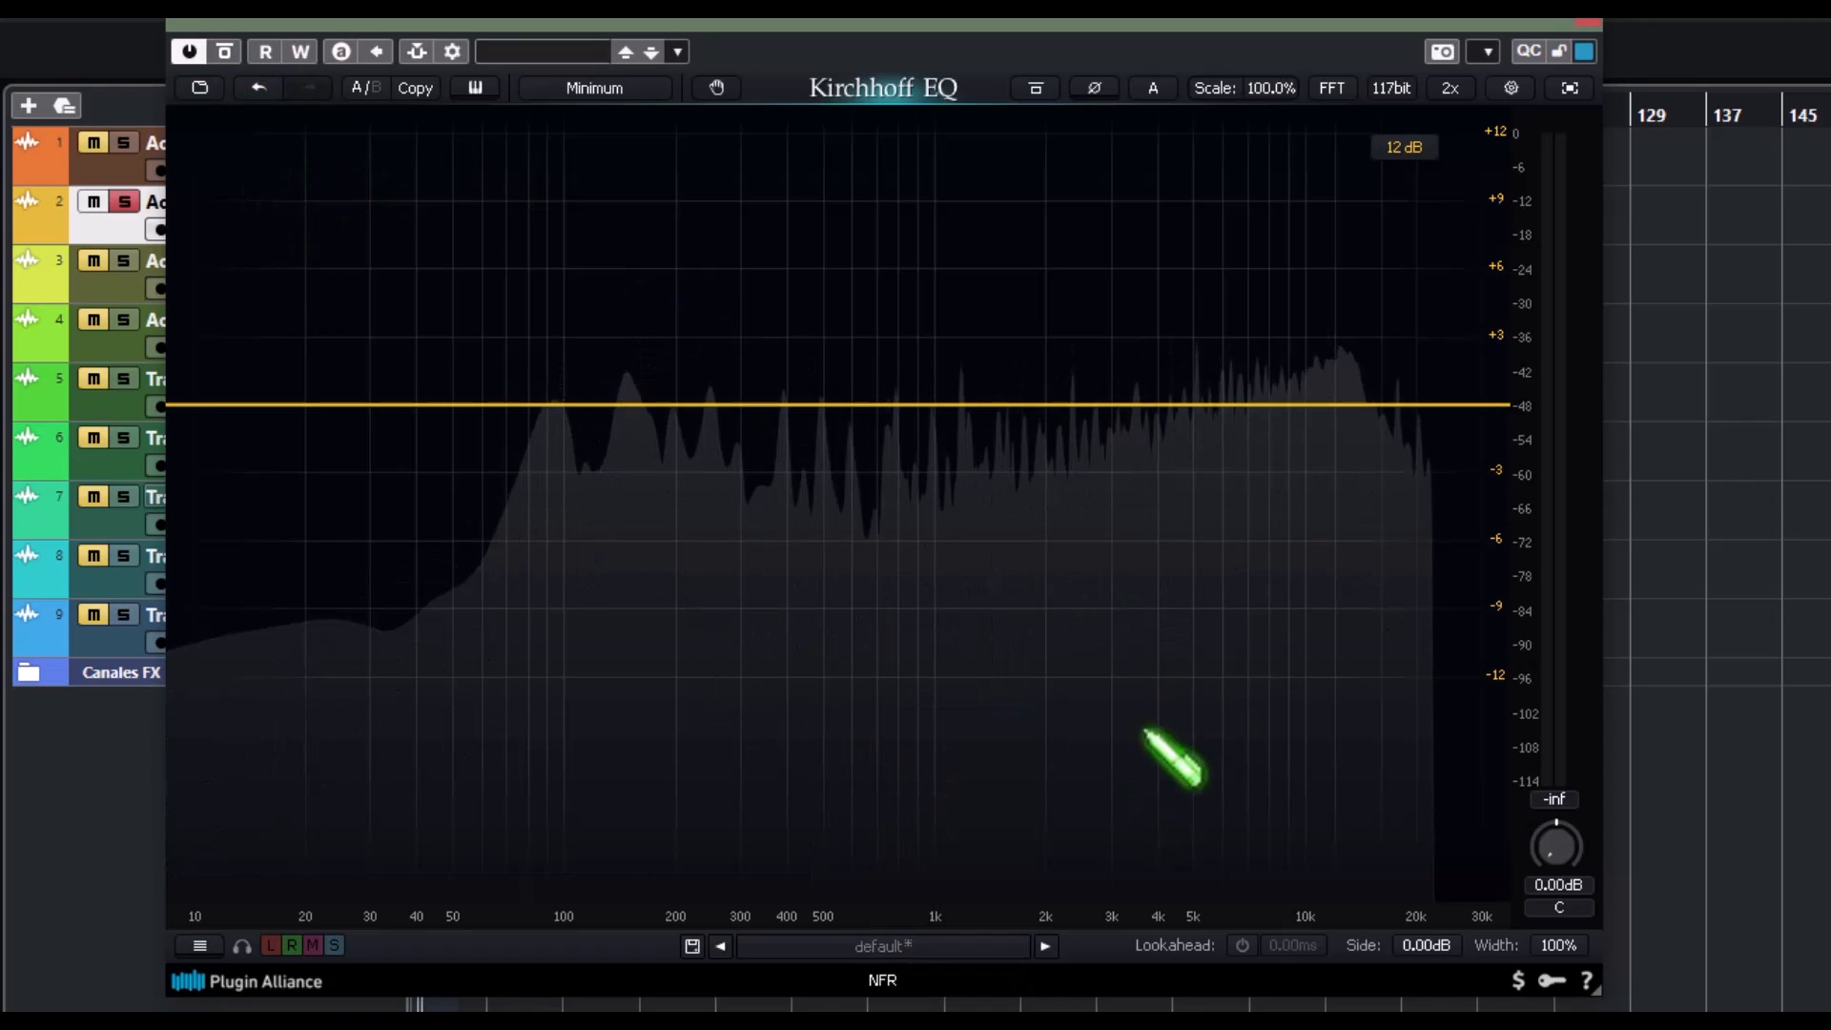
key(space)
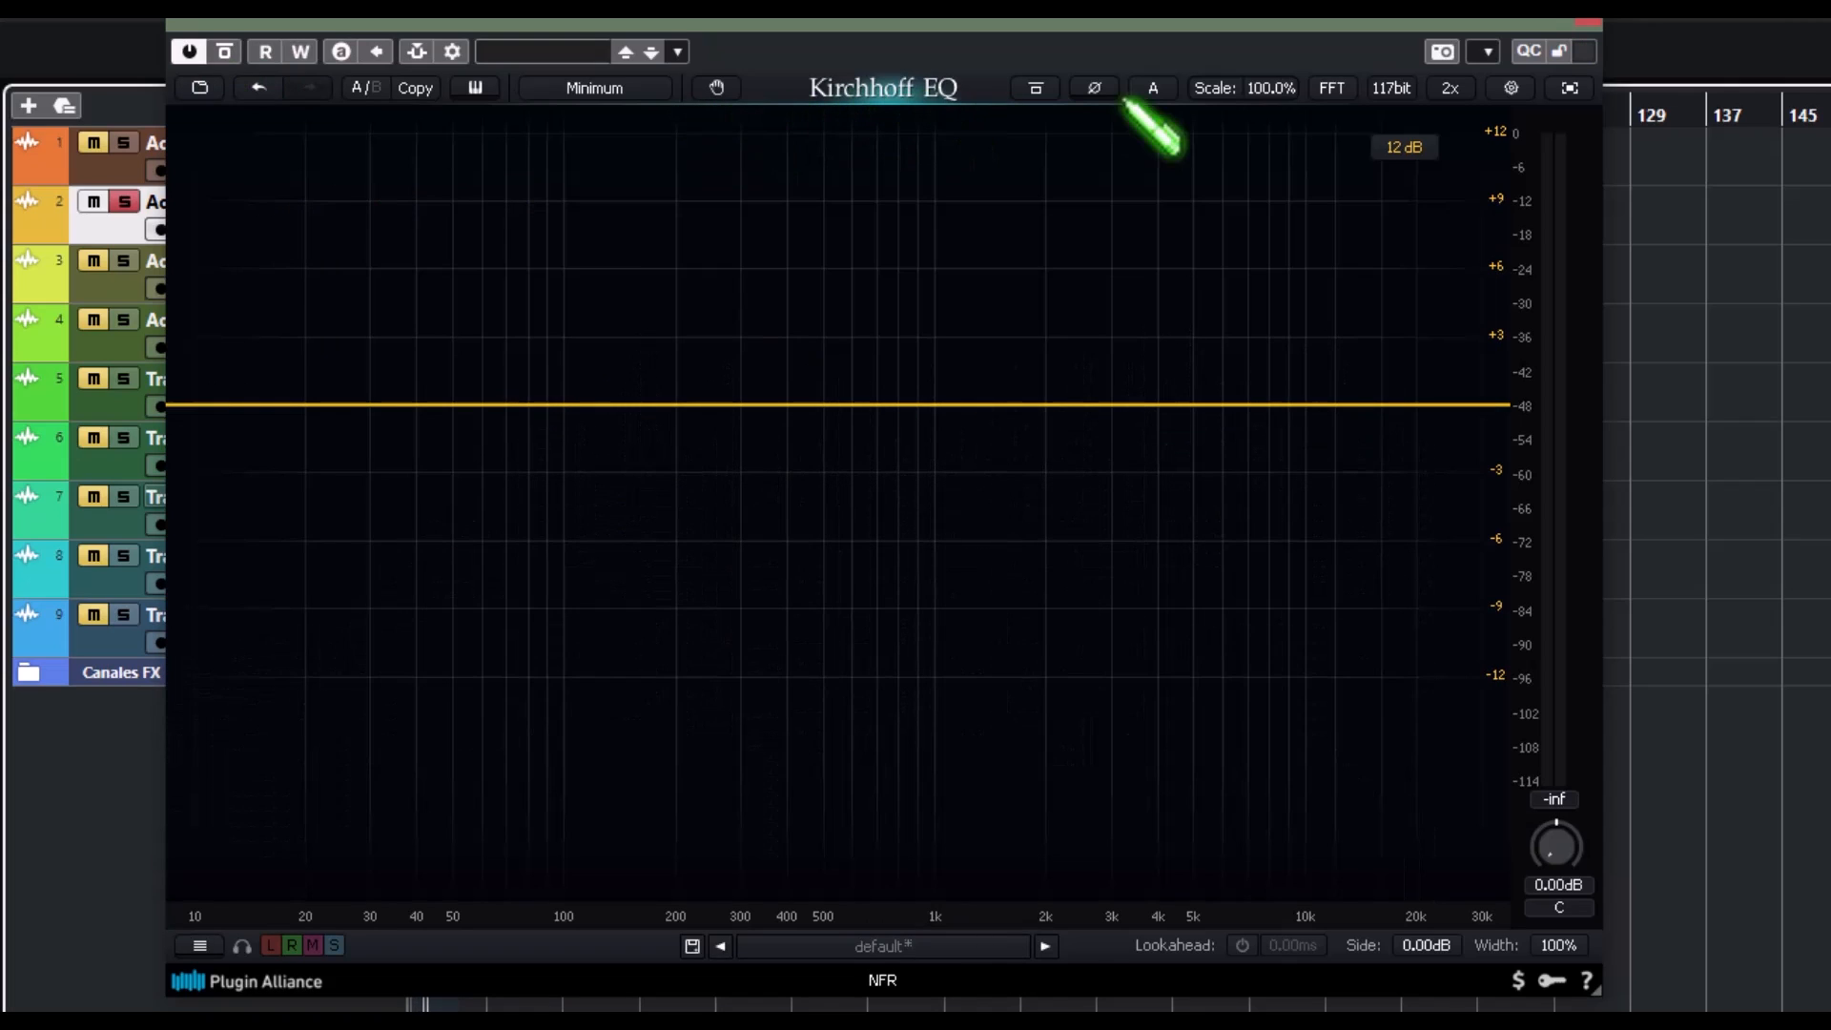
- Turn the automatic gain (A) option on and back off
click(1036, 87)
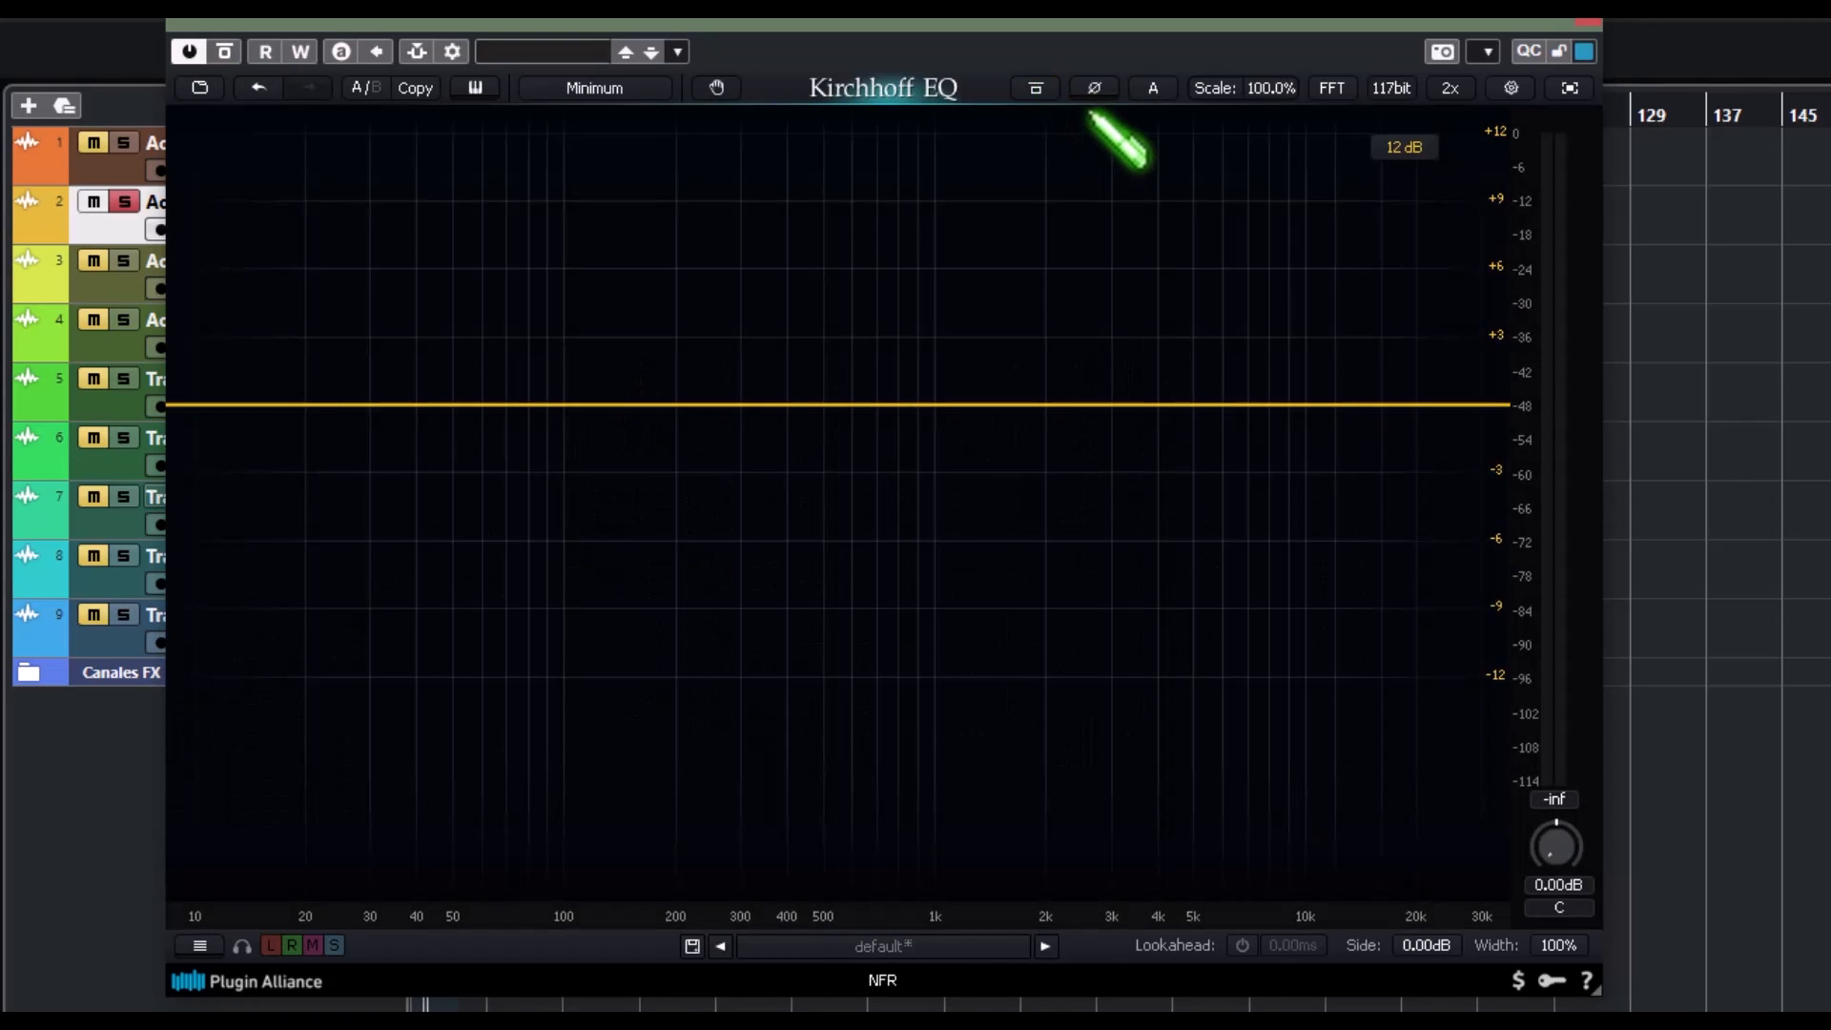
click(1151, 87)
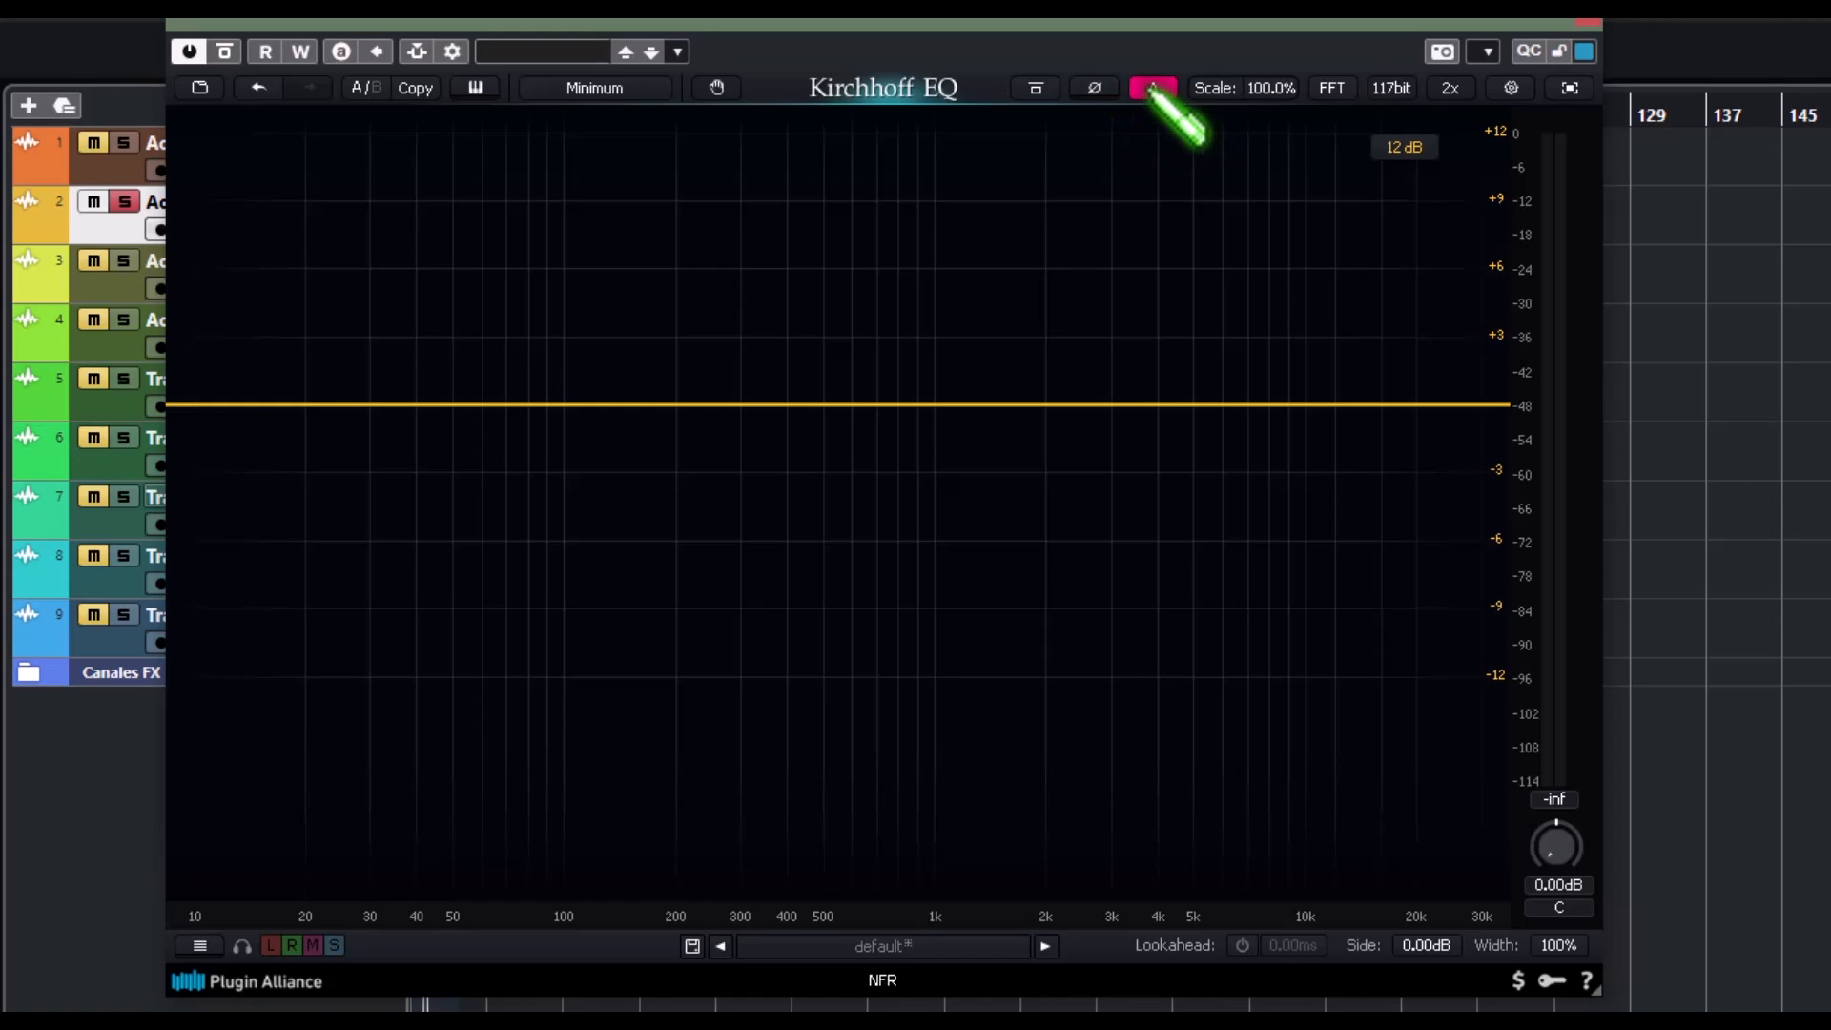
click(1152, 87)
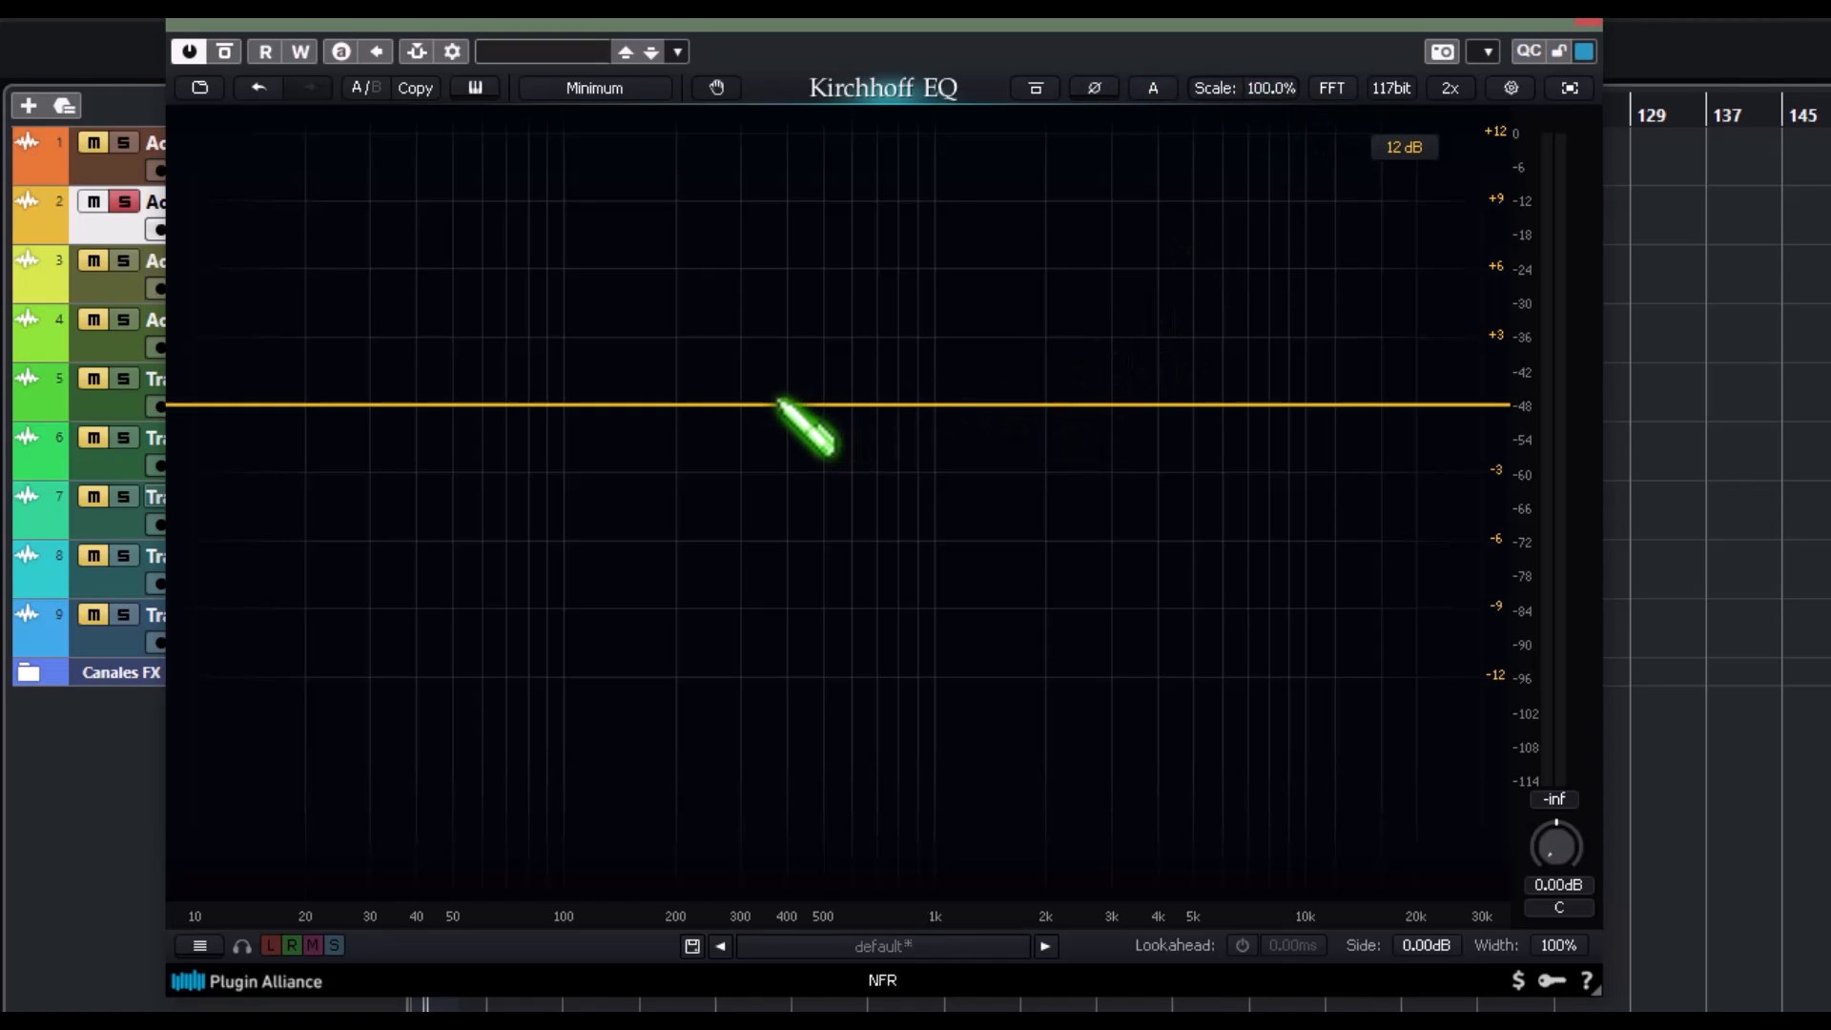
- Add a bell band of about +3.5 dB at about 232 Hz
drag(695, 404, 699, 325)
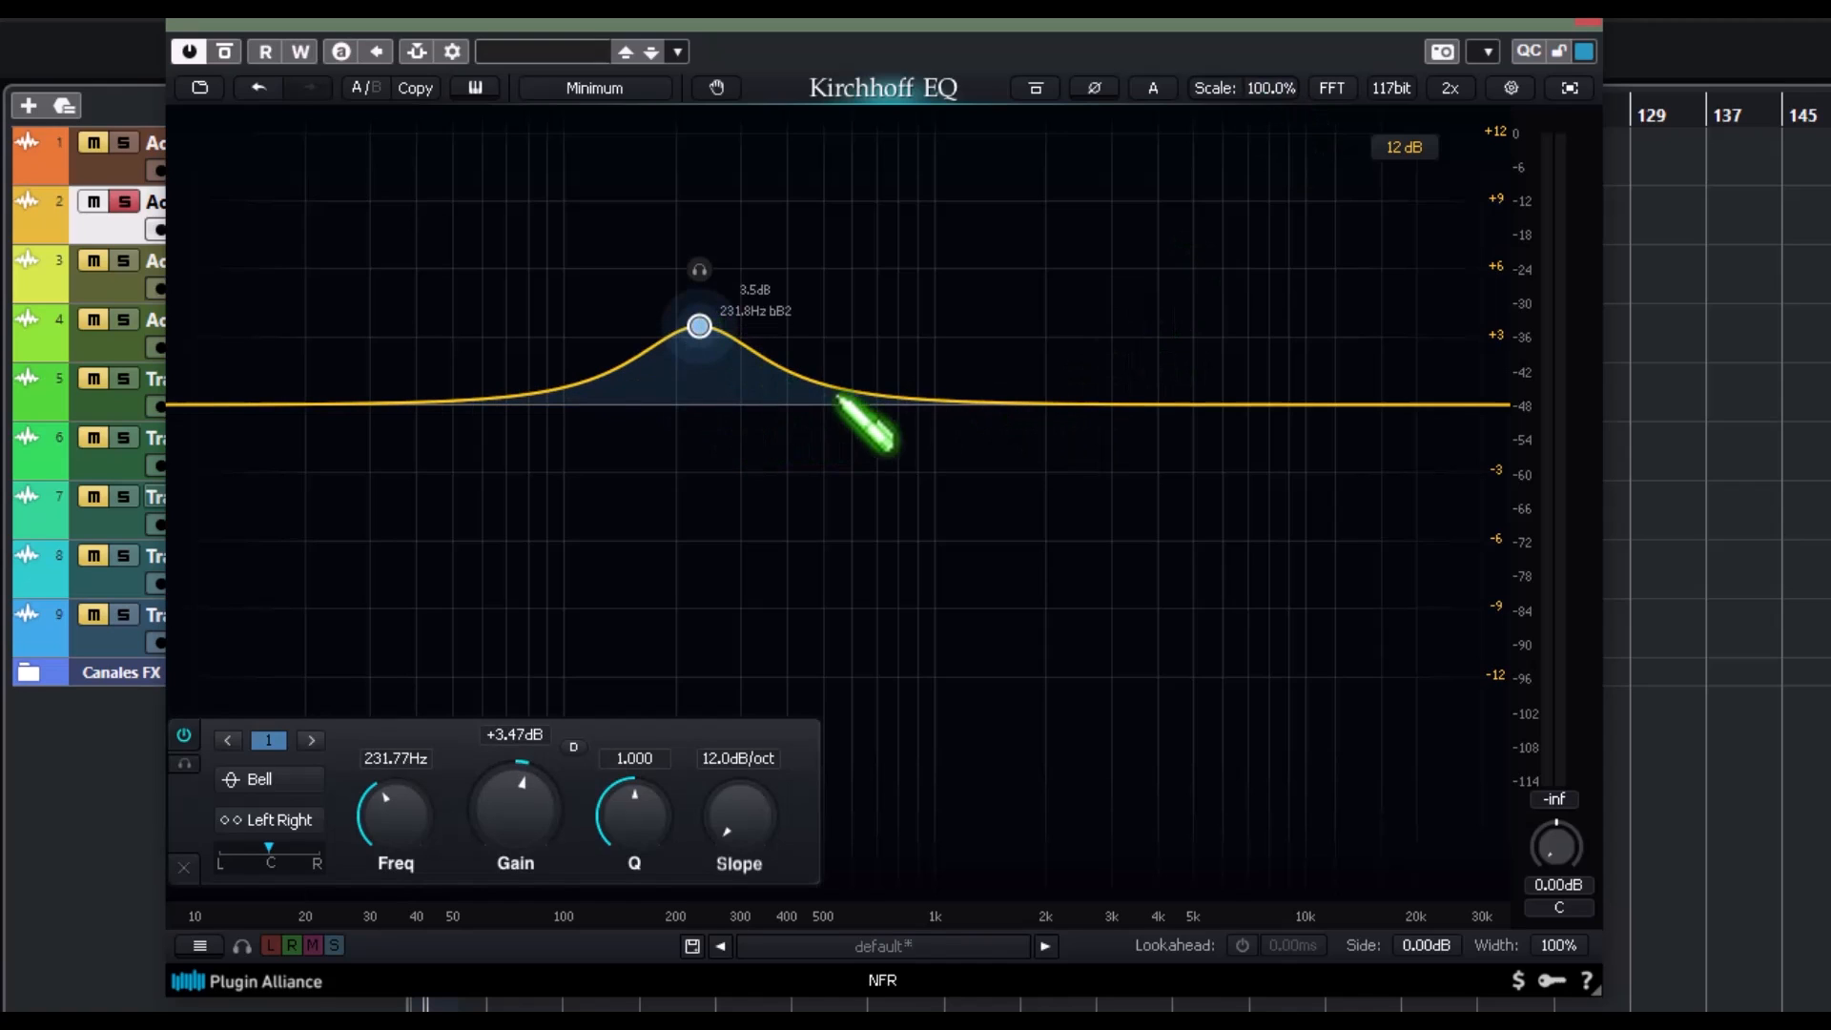
- Add a bell cut of about -4.3 dB near 1.4 kHz and a +3.4 dB bell boost at 6.6 kHz, then try the gain scale and reset it
drag(948, 401, 990, 501)
drag(1224, 404, 1237, 325)
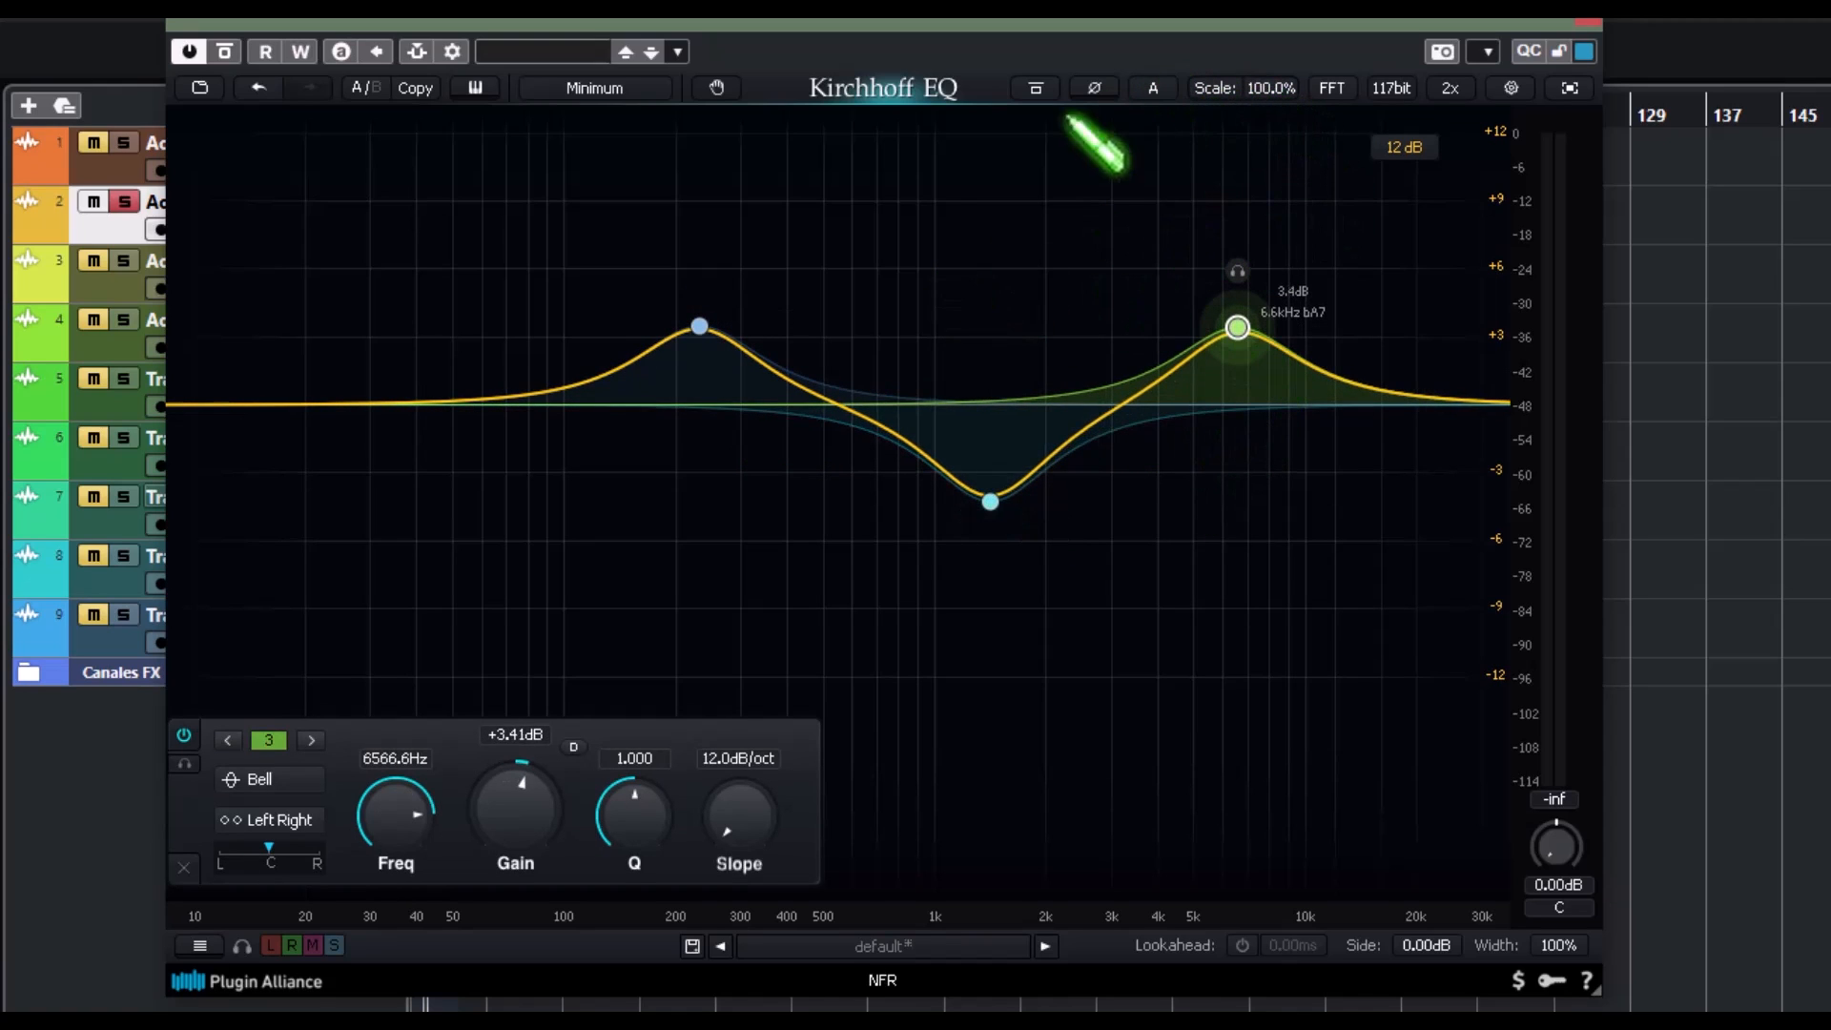
mouse_move(1265, 88)
mouse_down()
mouse_move(1278, 10)
mouse_move(1272, 333)
mouse_move(1154, 818)
mouse_move(1204, 116)
mouse_move(1234, 352)
mouse_move(1206, 728)
mouse_move(1287, 74)
mouse_move(1266, 85)
mouse_up()
double_click(1267, 91)
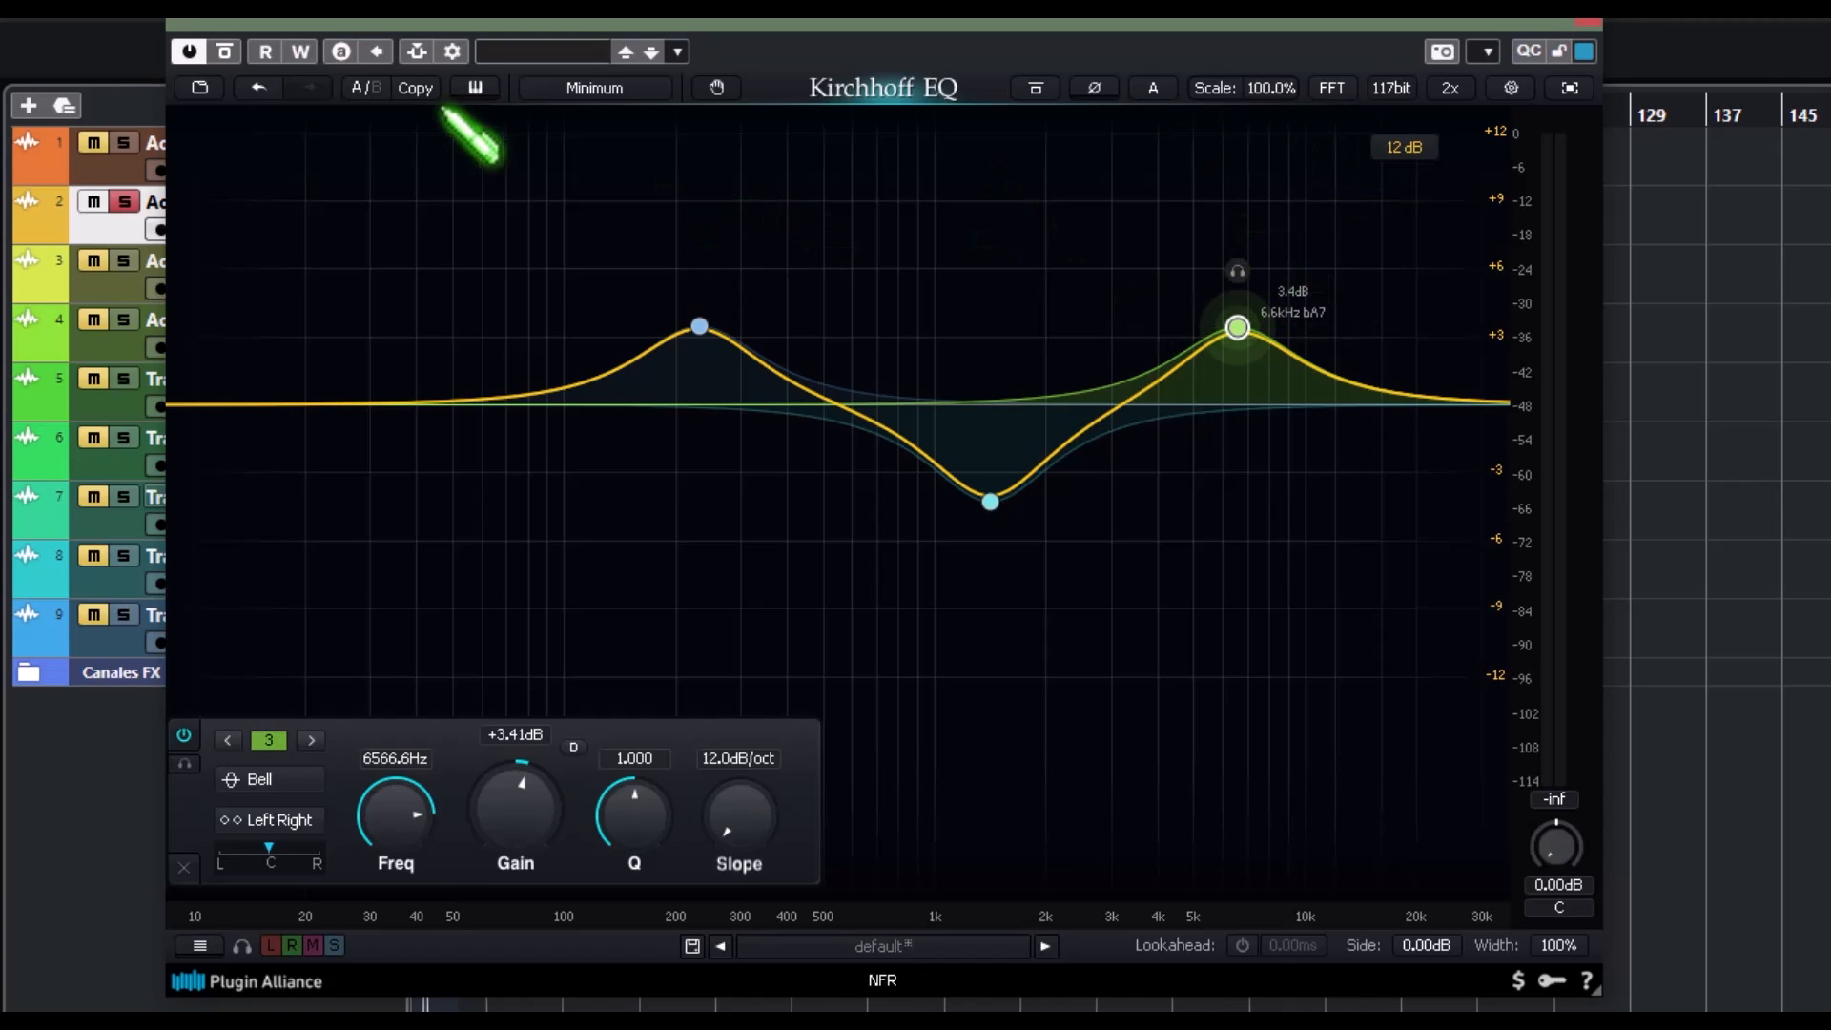
- Initialize the equalizer to clear all bands
click(199, 87)
click(243, 198)
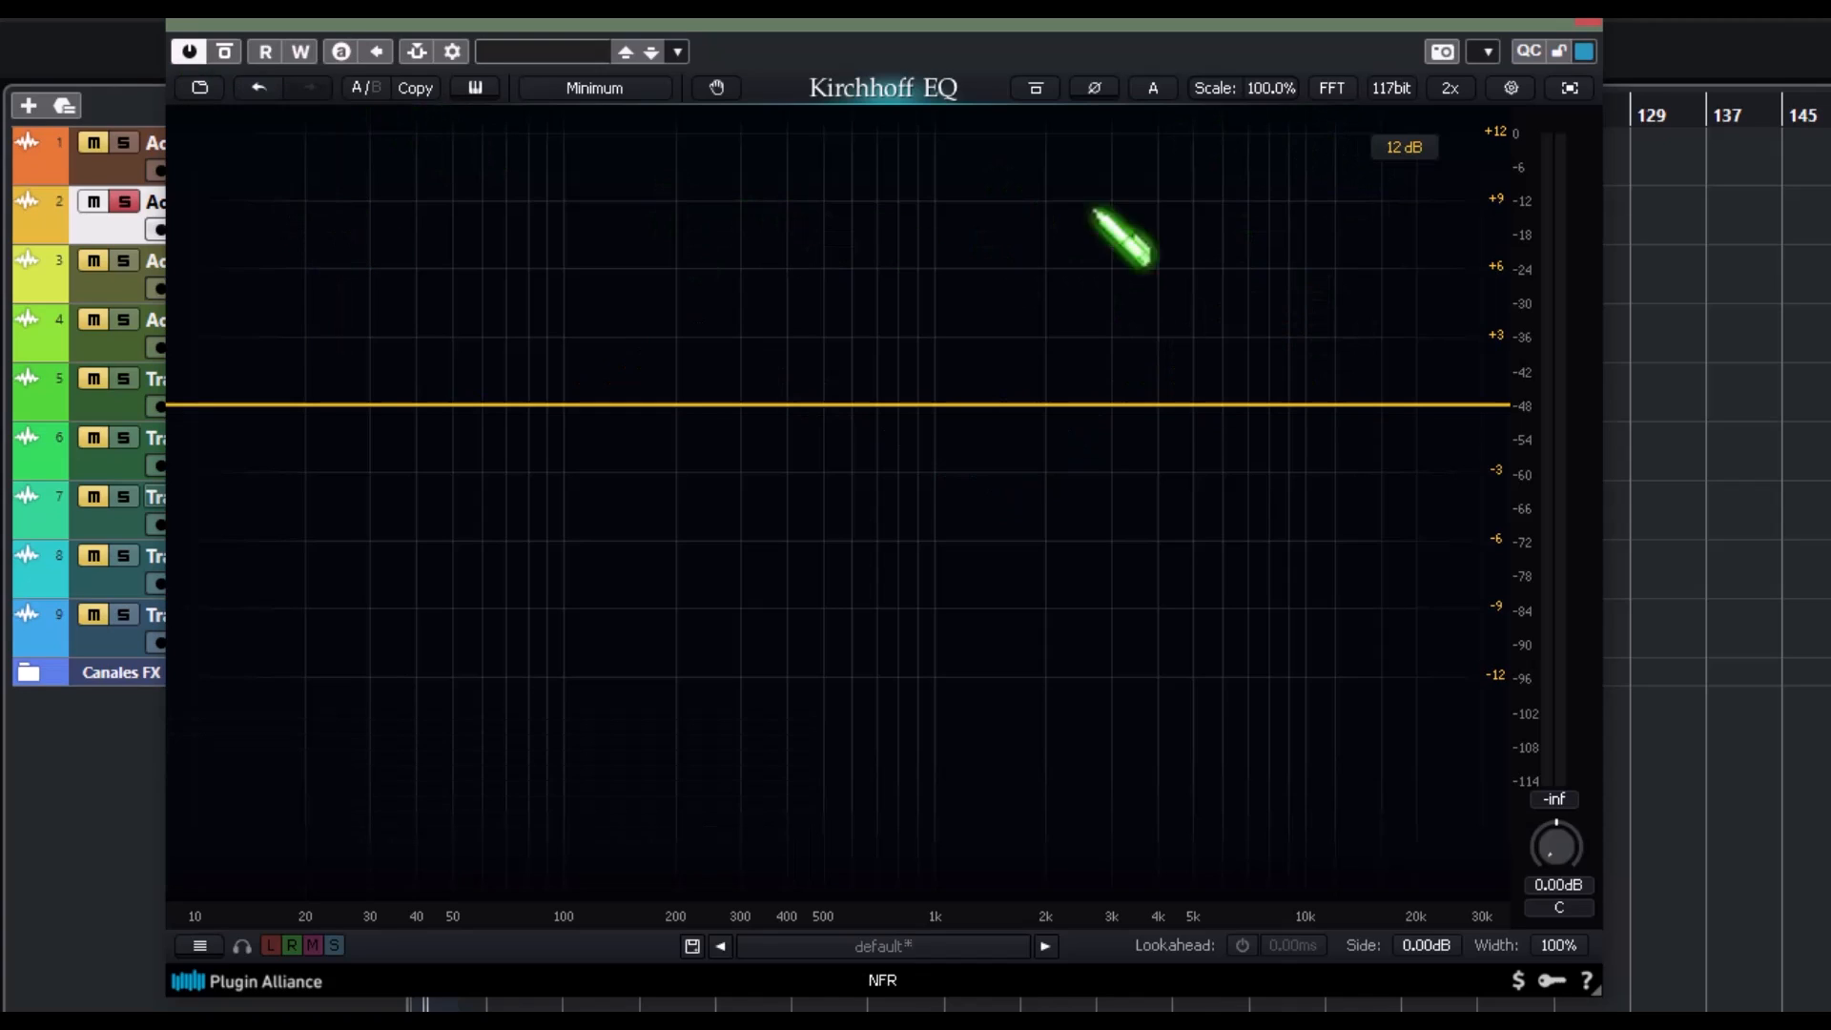
- Open the FFT analyzer settings and review the available Resolution and Tilt choices without changing them
click(1343, 95)
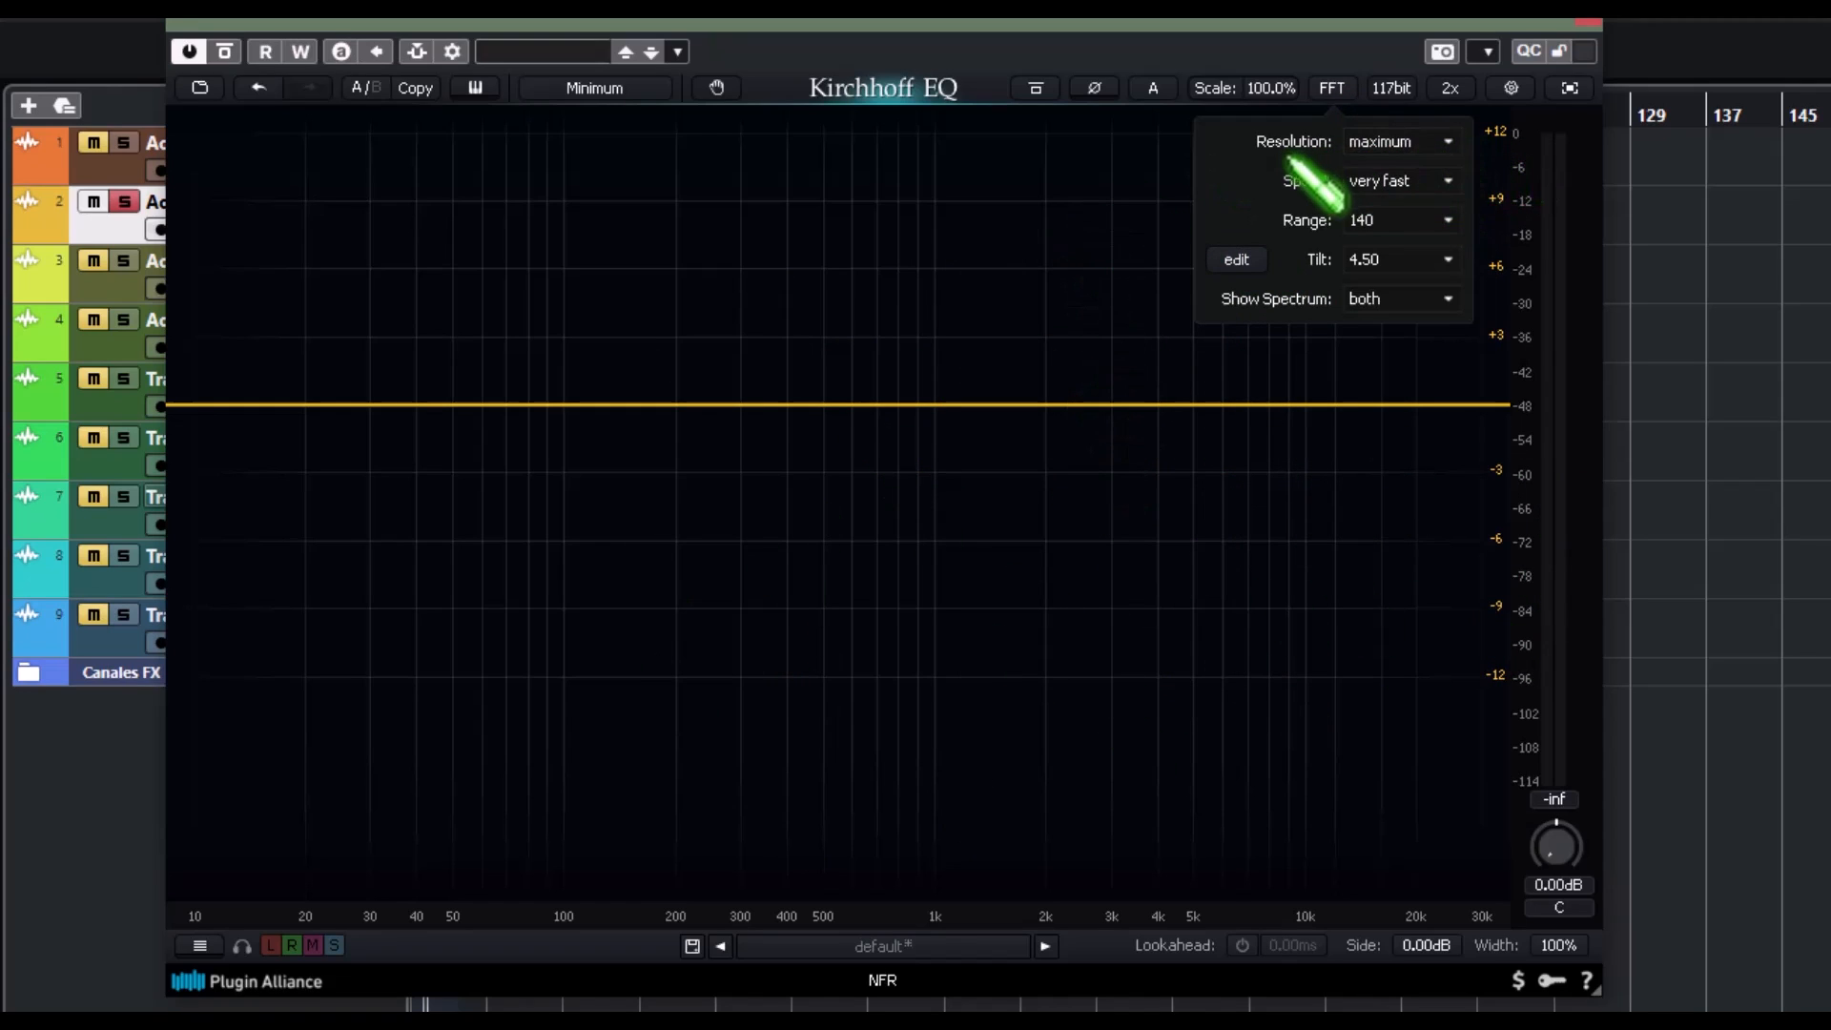
click(1448, 143)
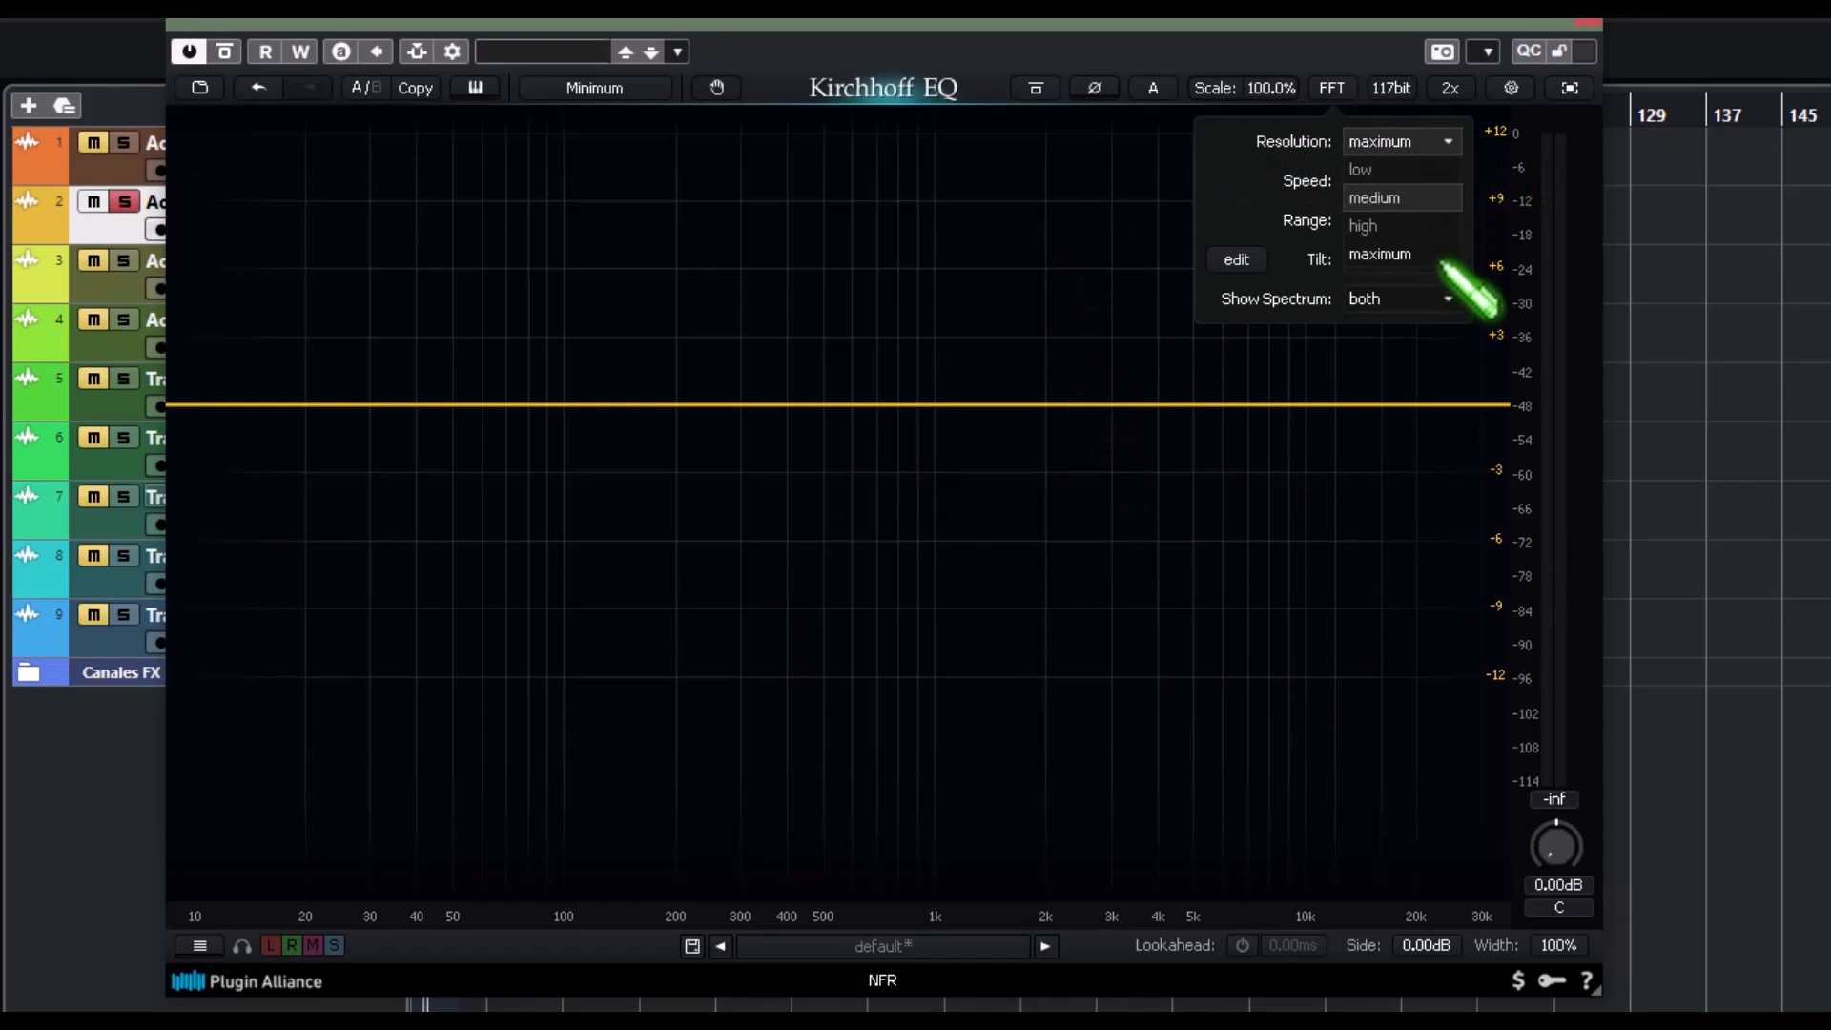
click(1448, 143)
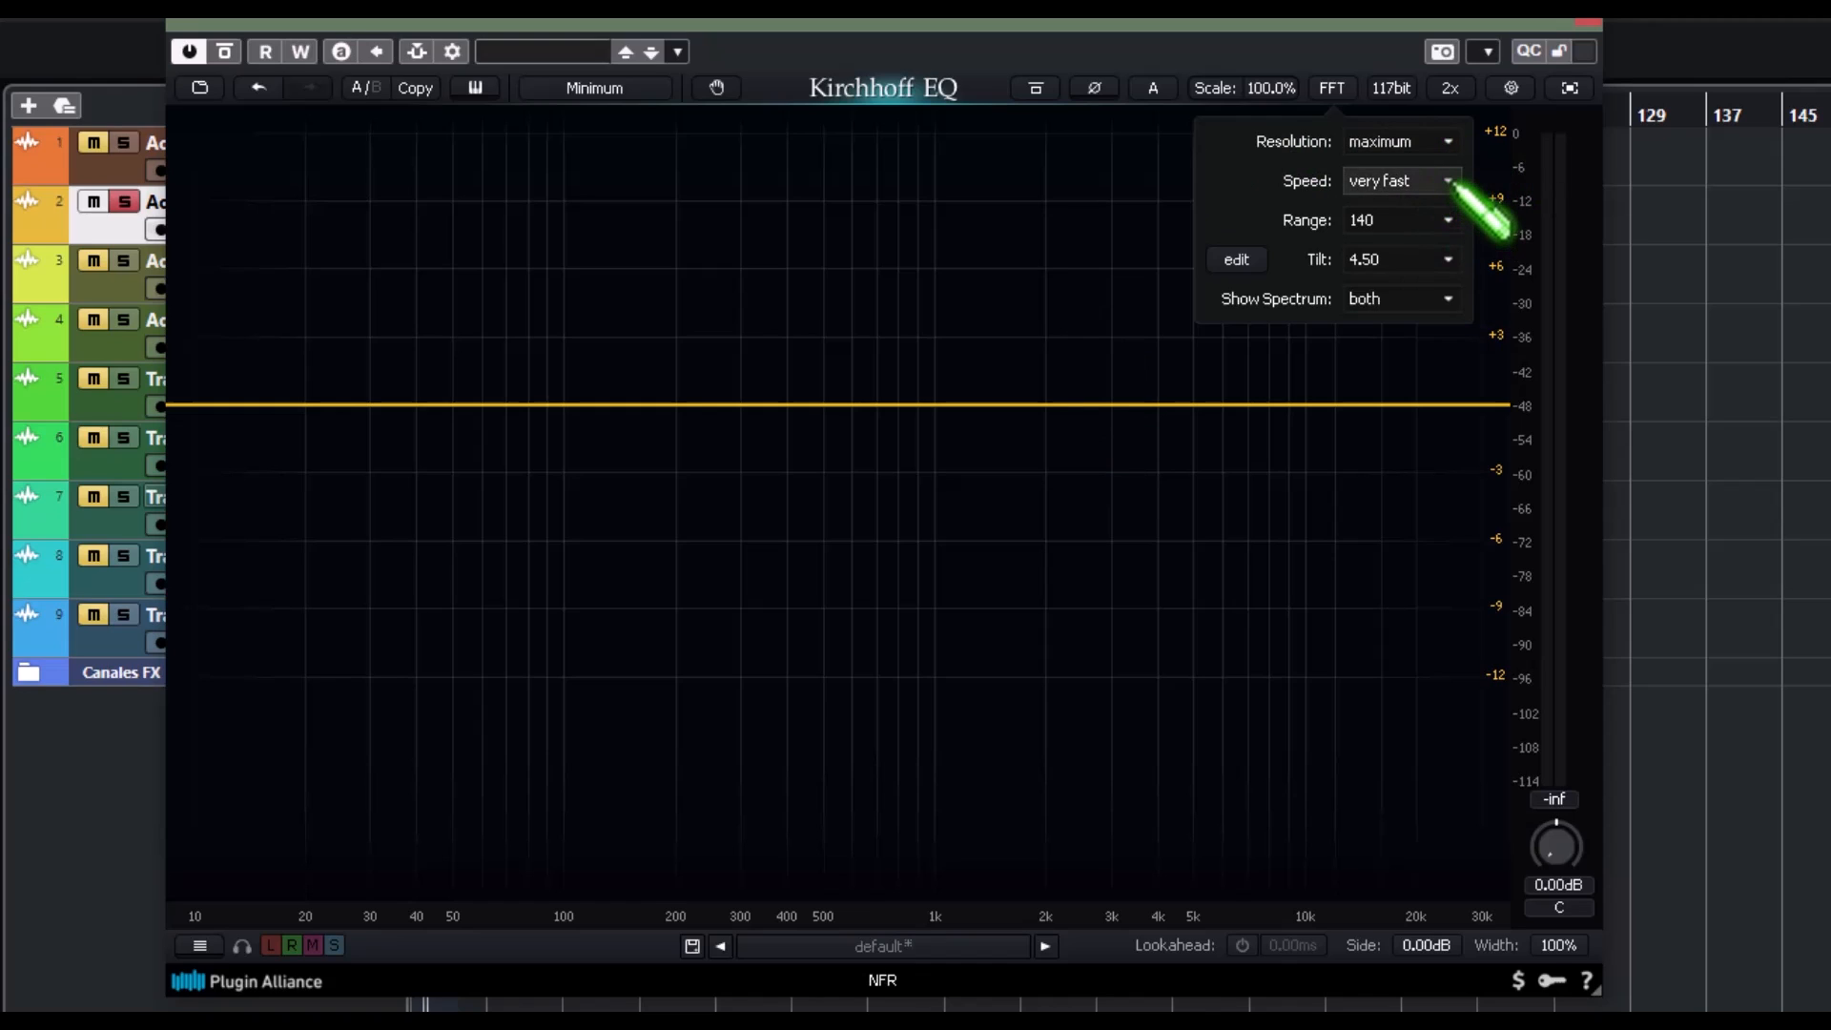
click(1448, 259)
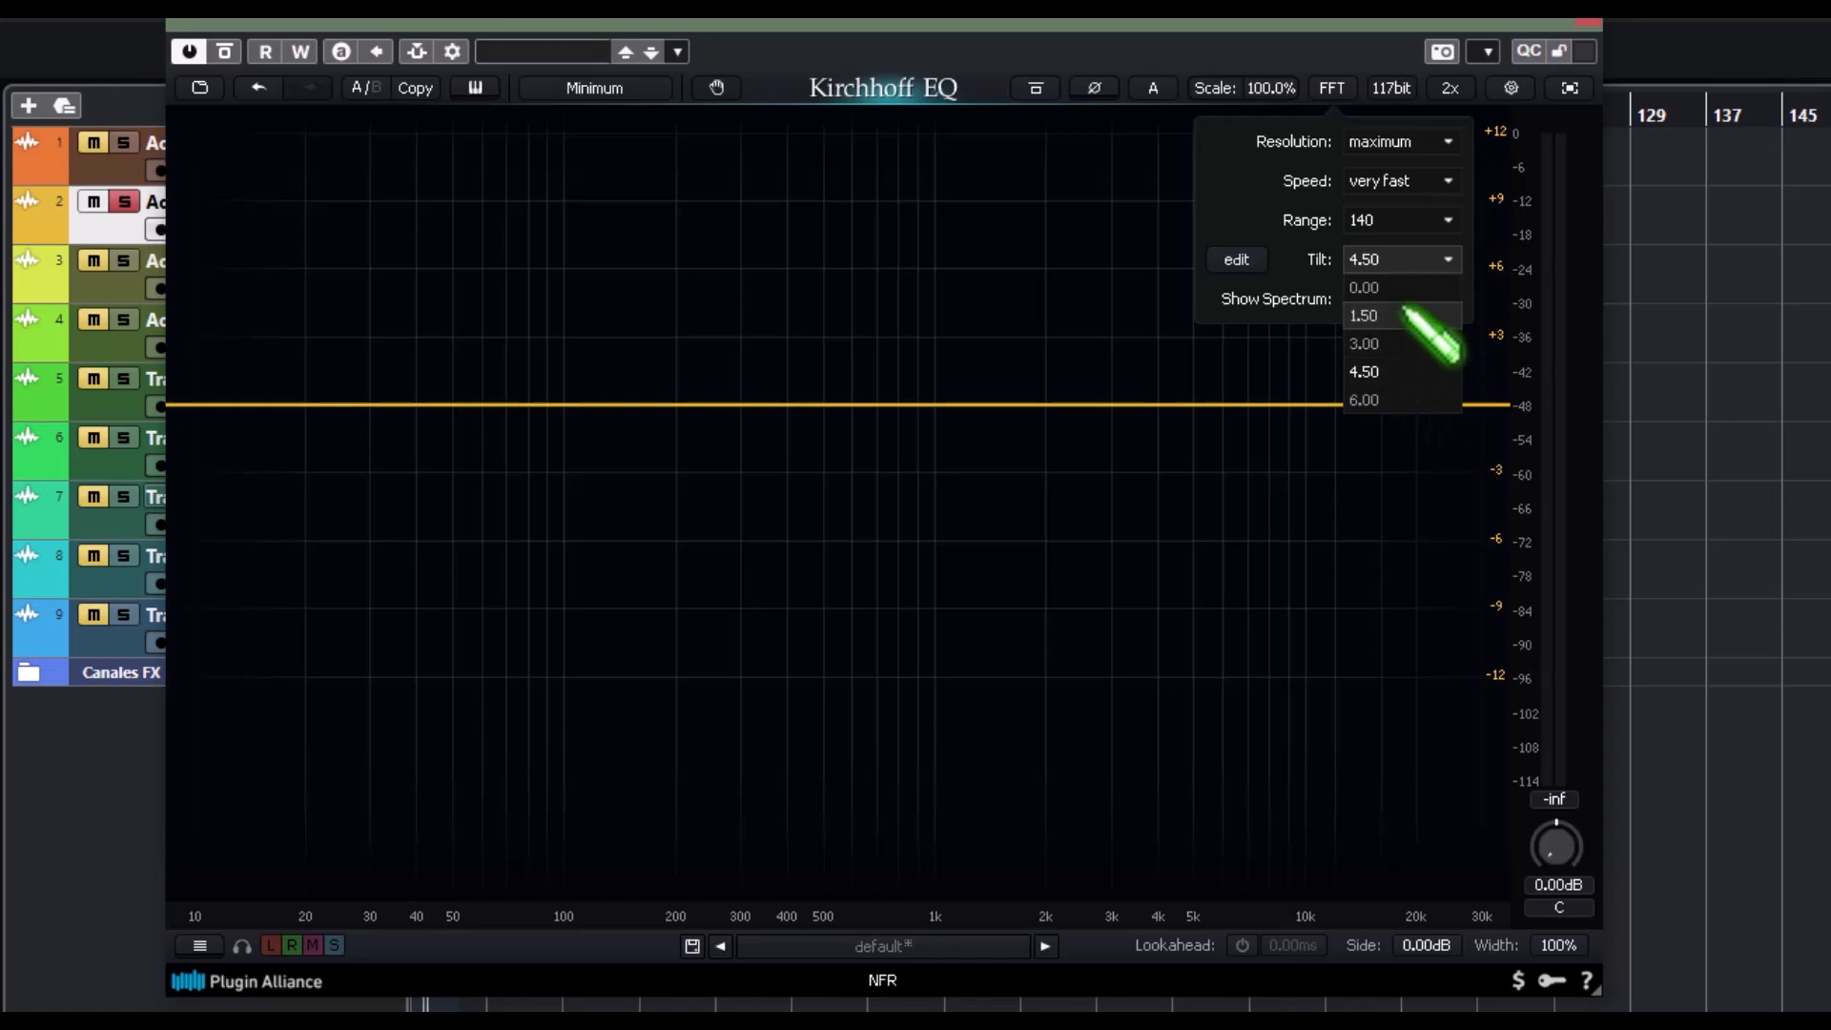
click(1439, 259)
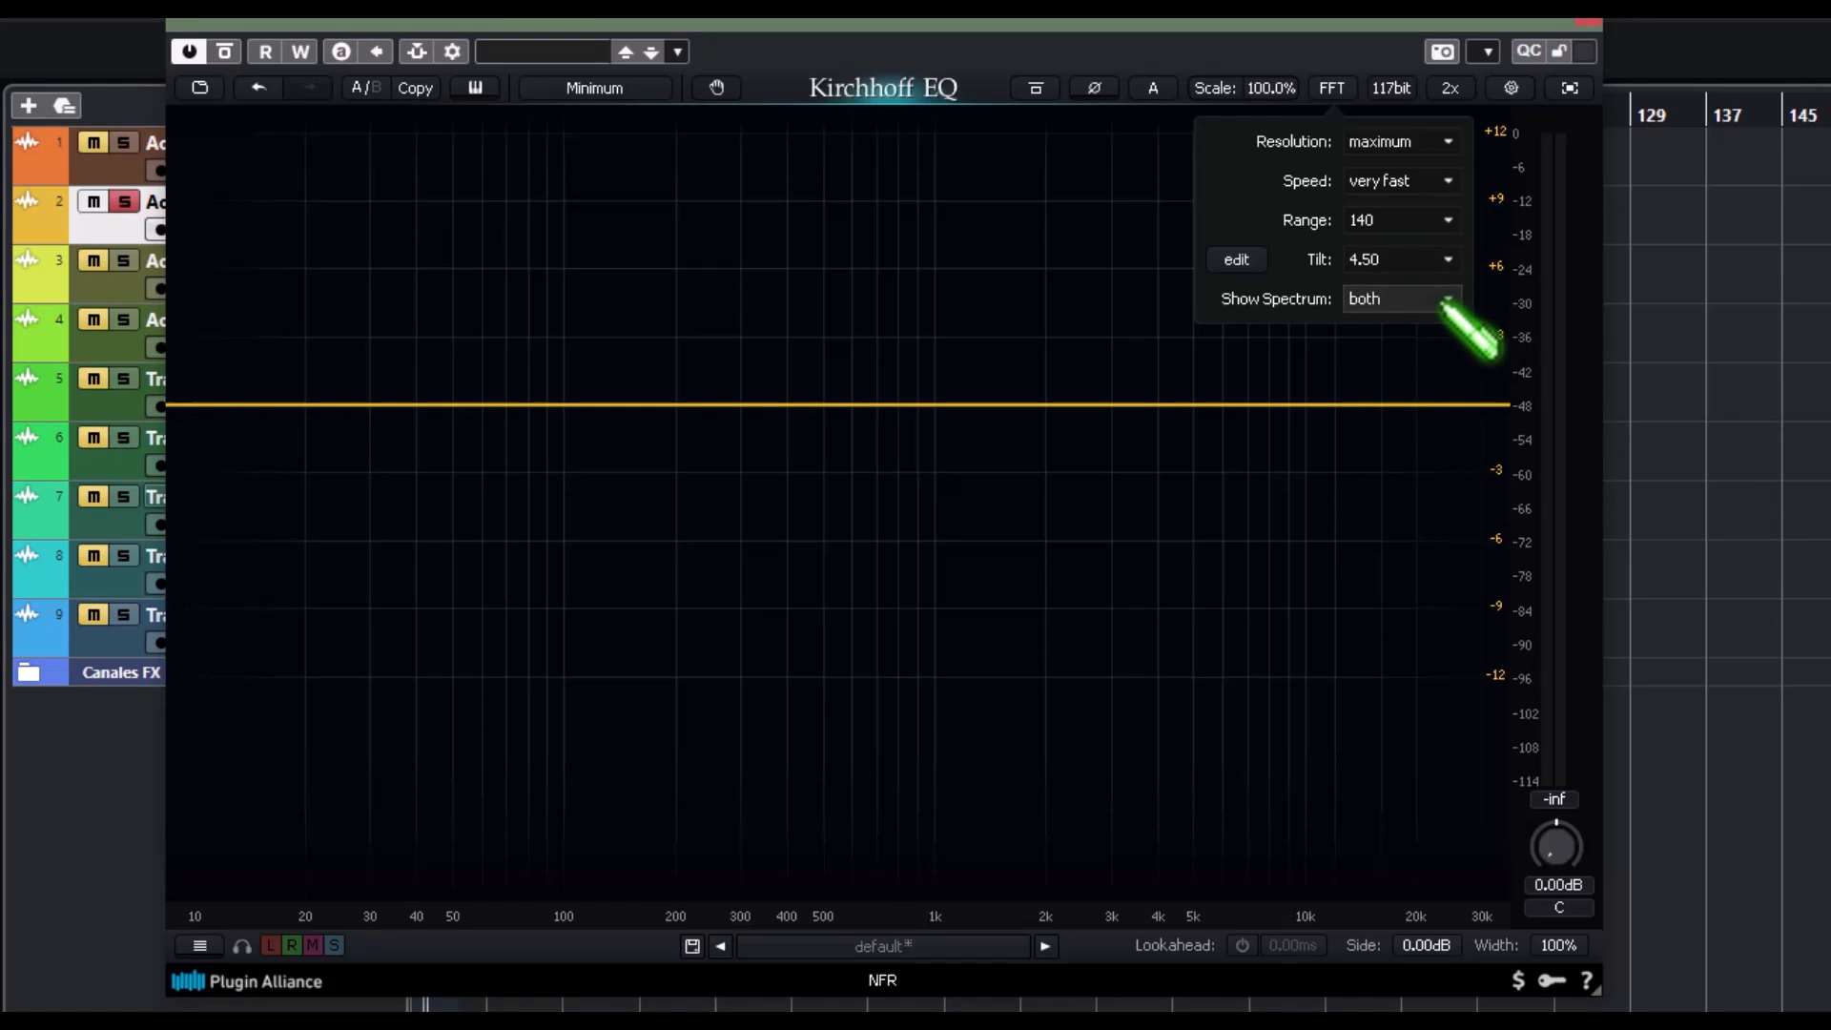
- Hide the spectrum display, then set it to show the input spectrum only
click(1441, 302)
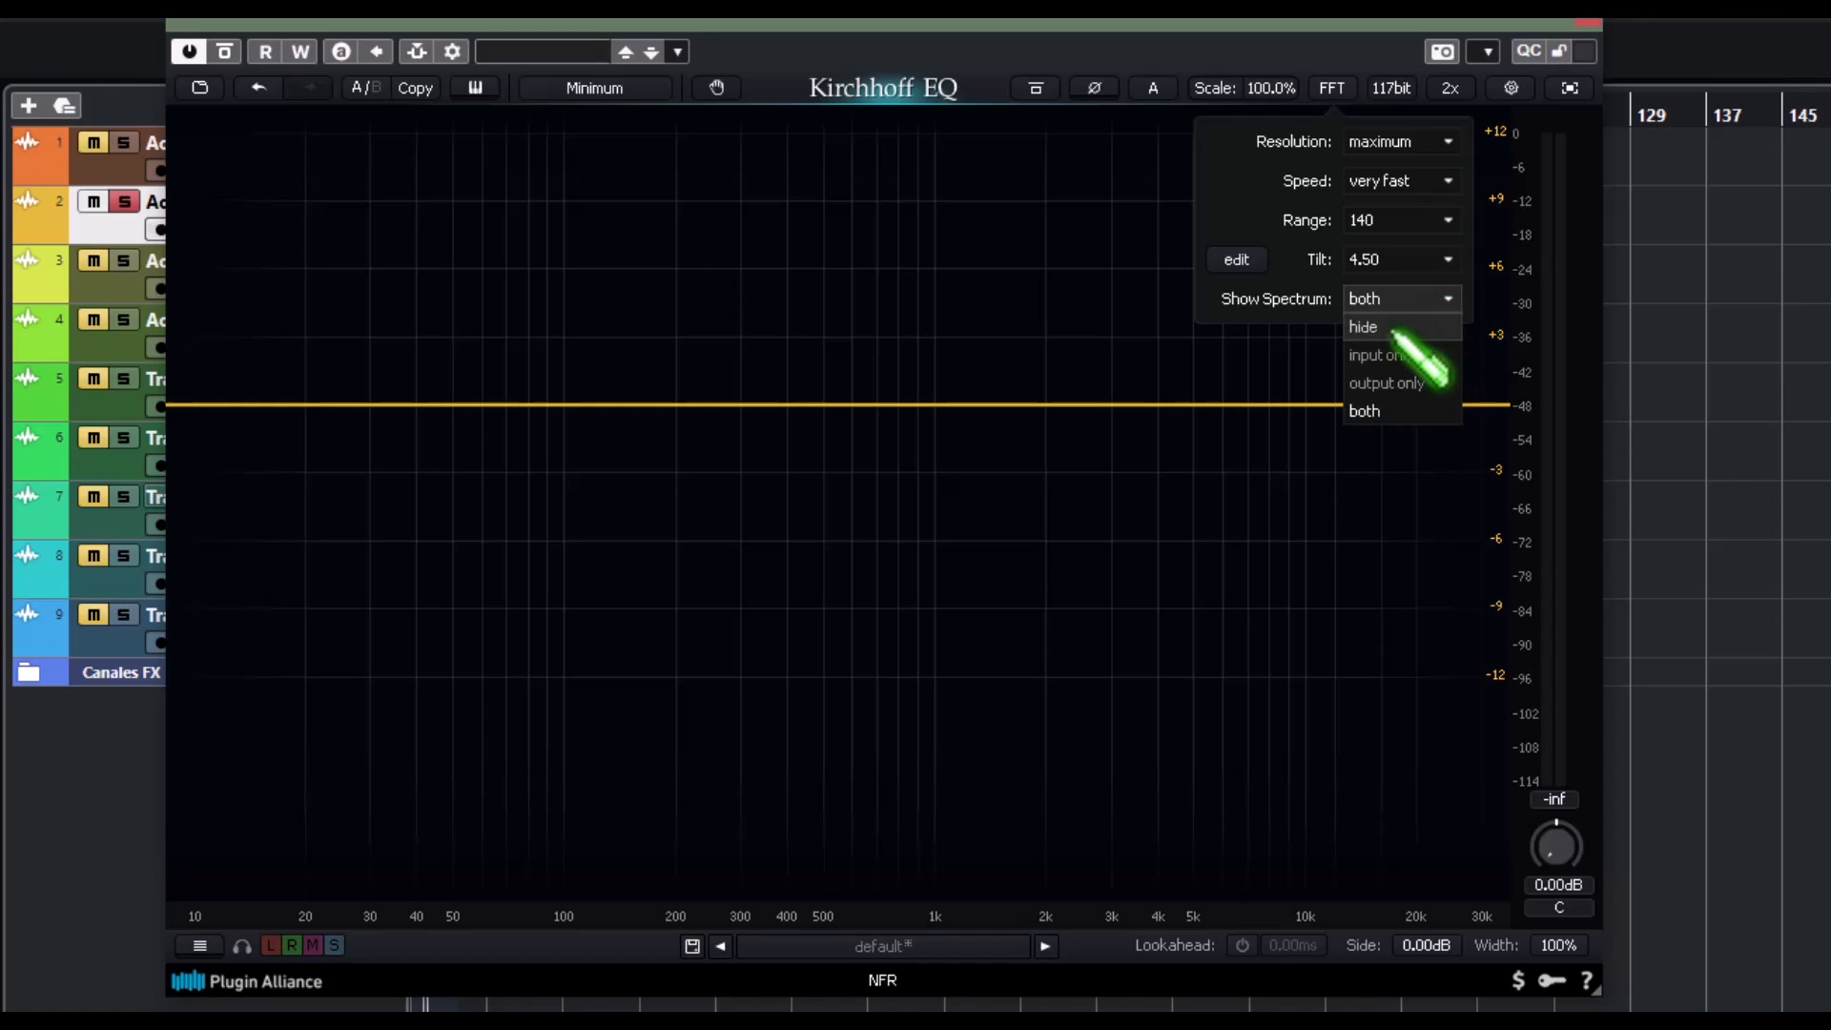
click(1165, 404)
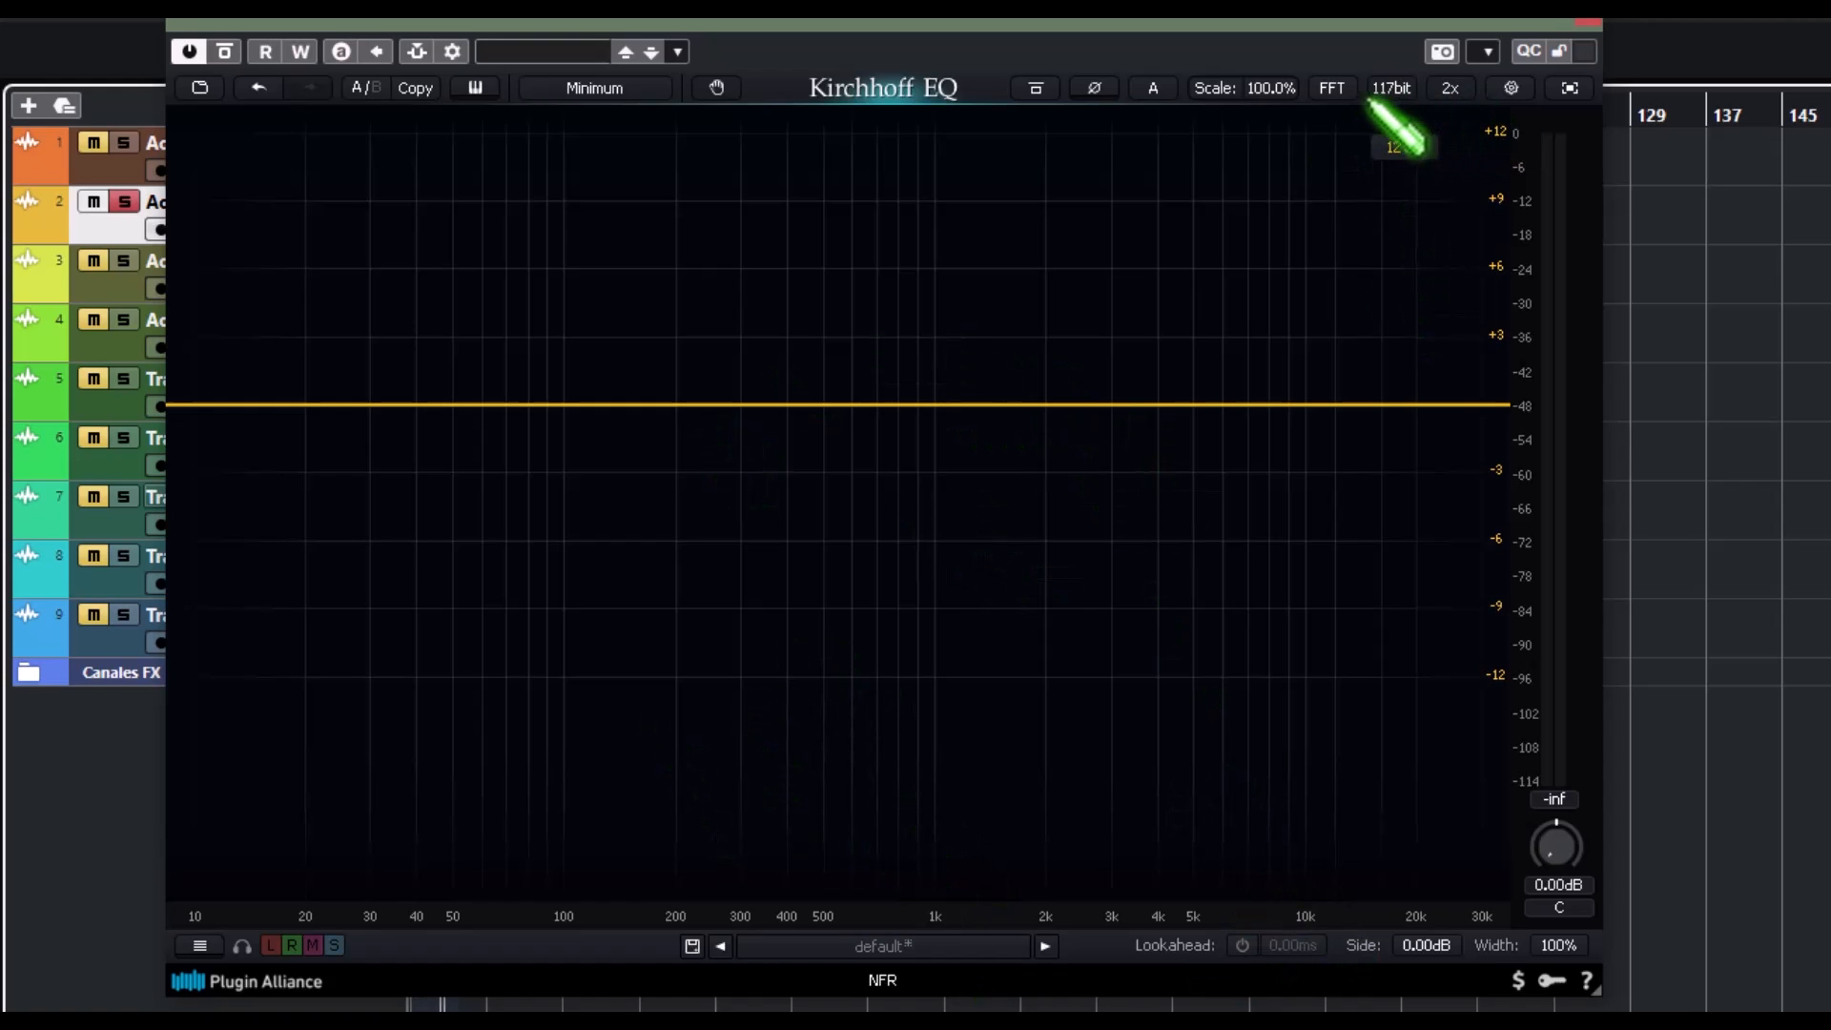
mouse_move(1371, 121)
click(1427, 301)
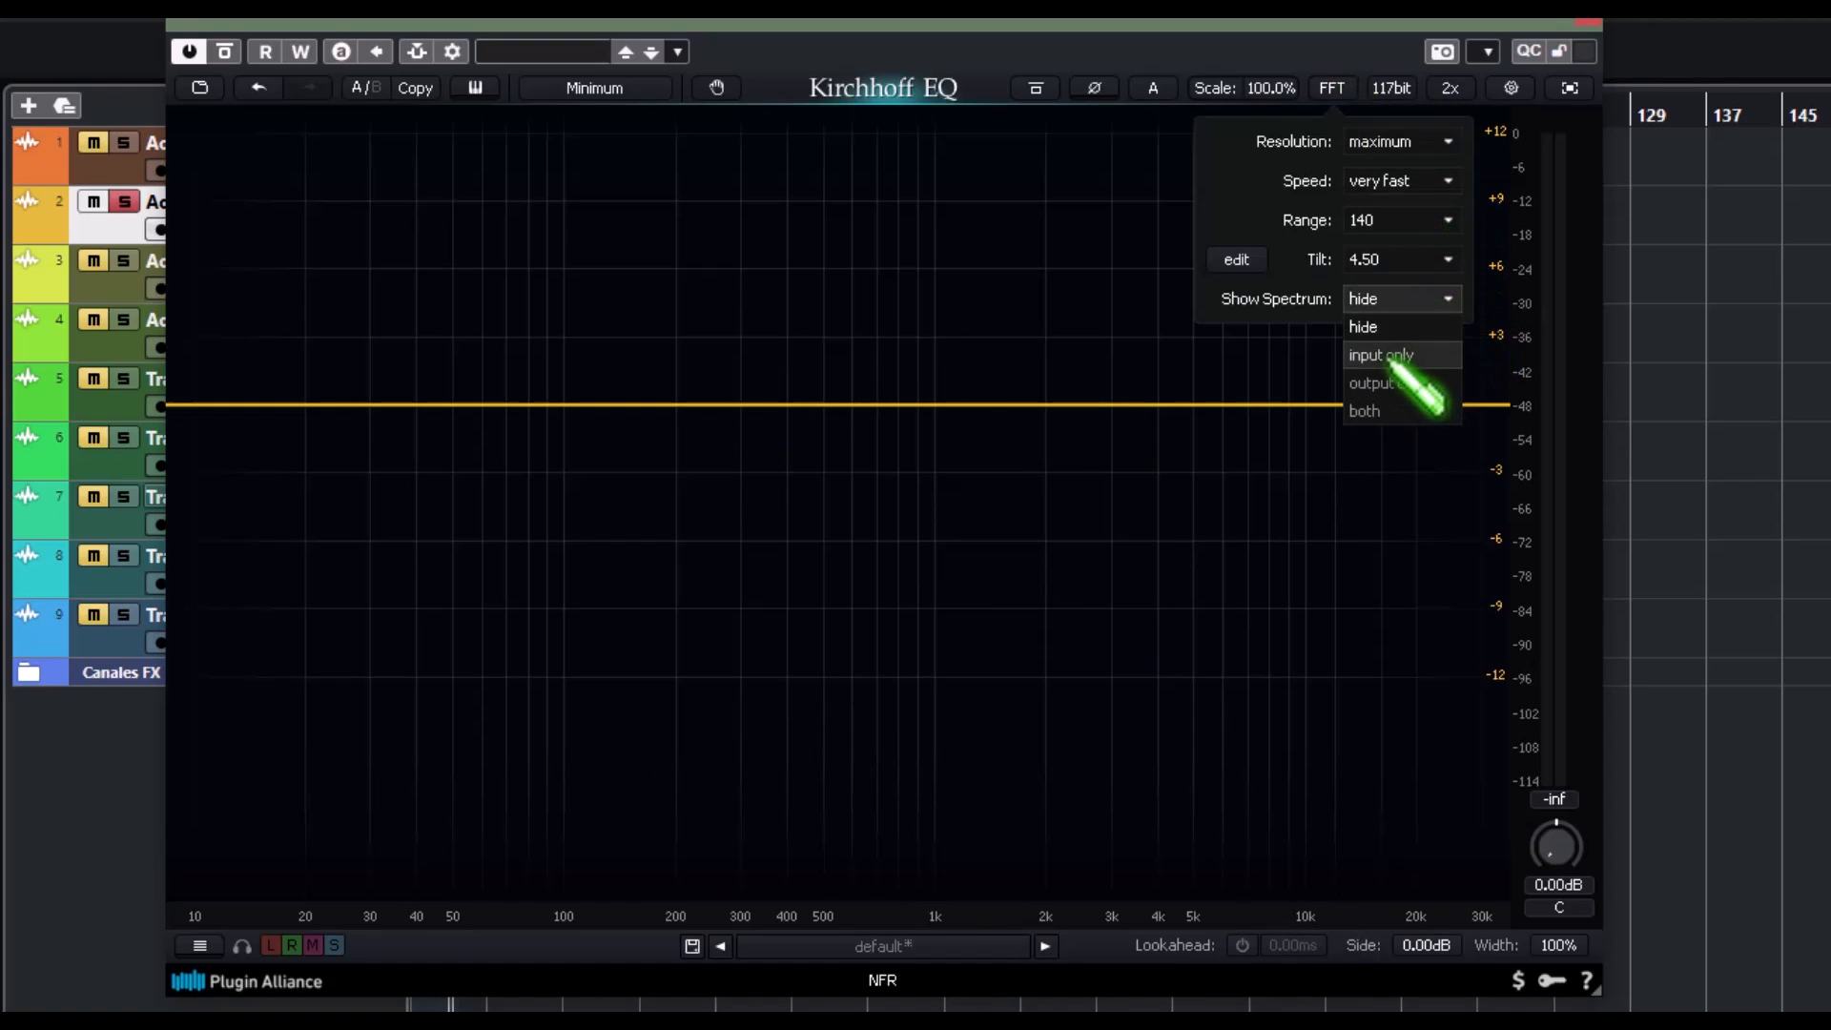
click(1392, 363)
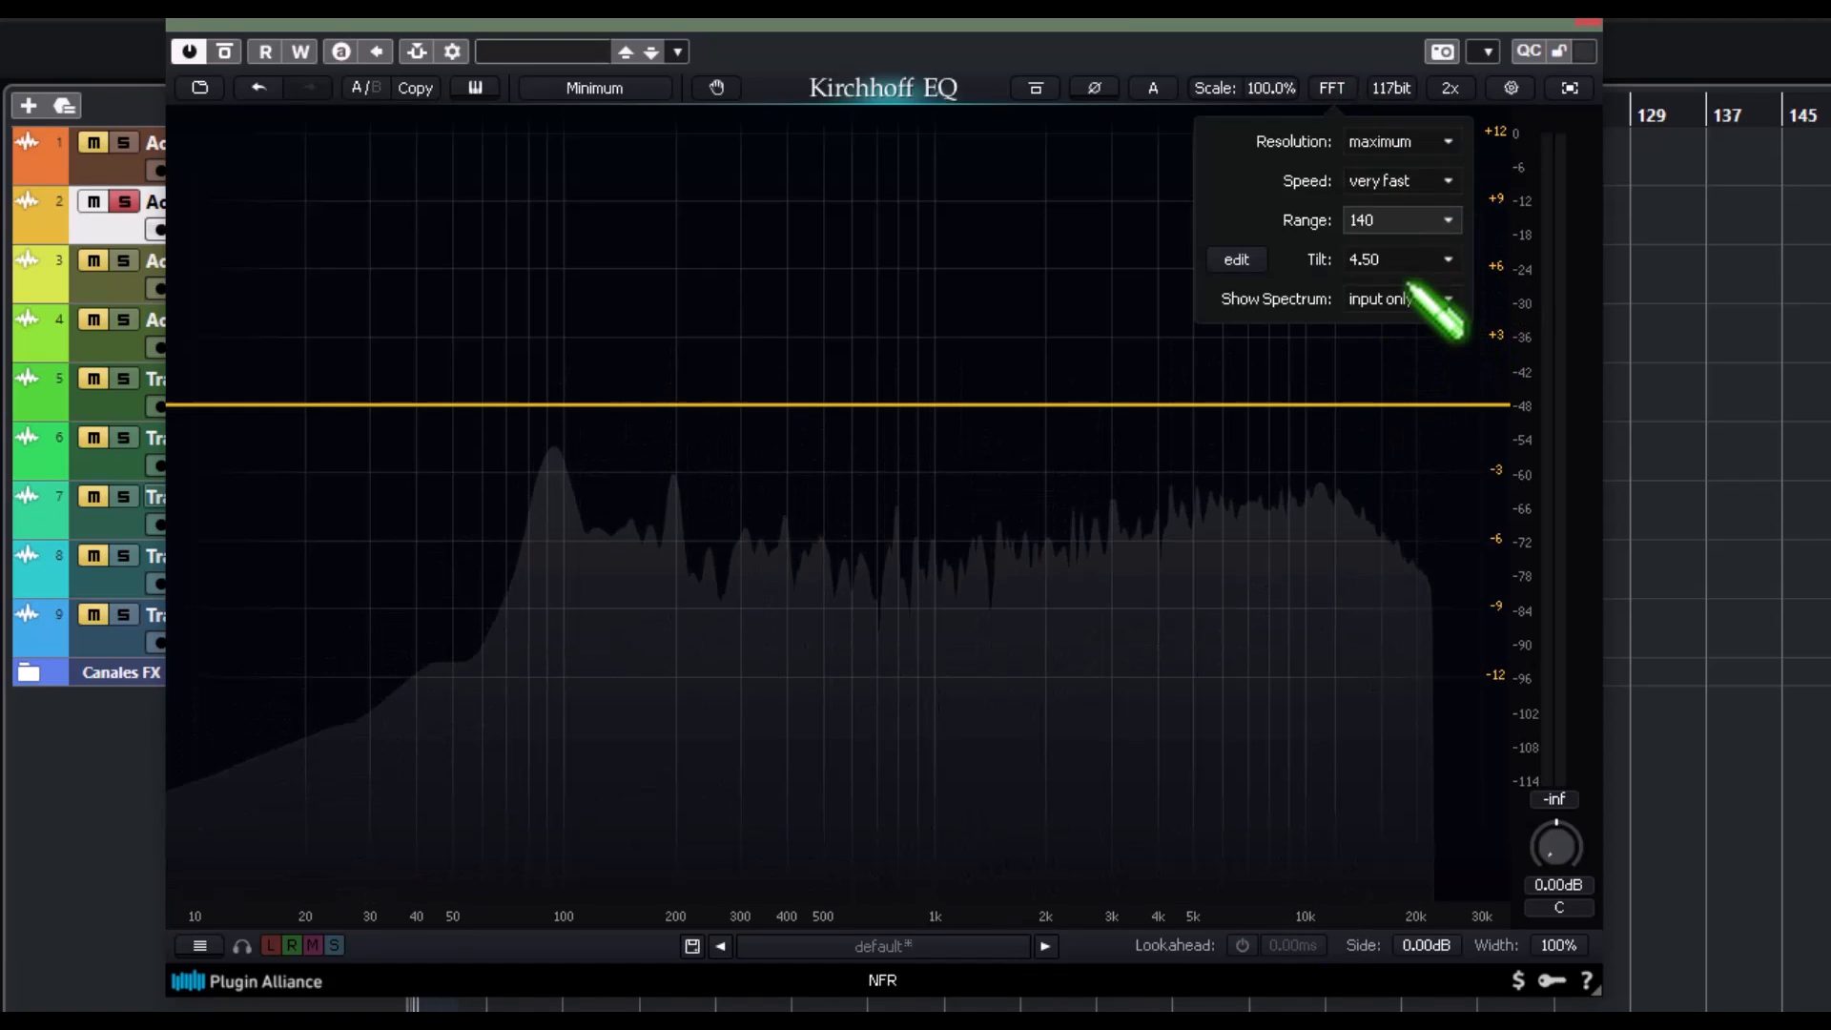
- Set the spectrum display to output only, then set it to show both spectrums
click(1402, 300)
click(1406, 381)
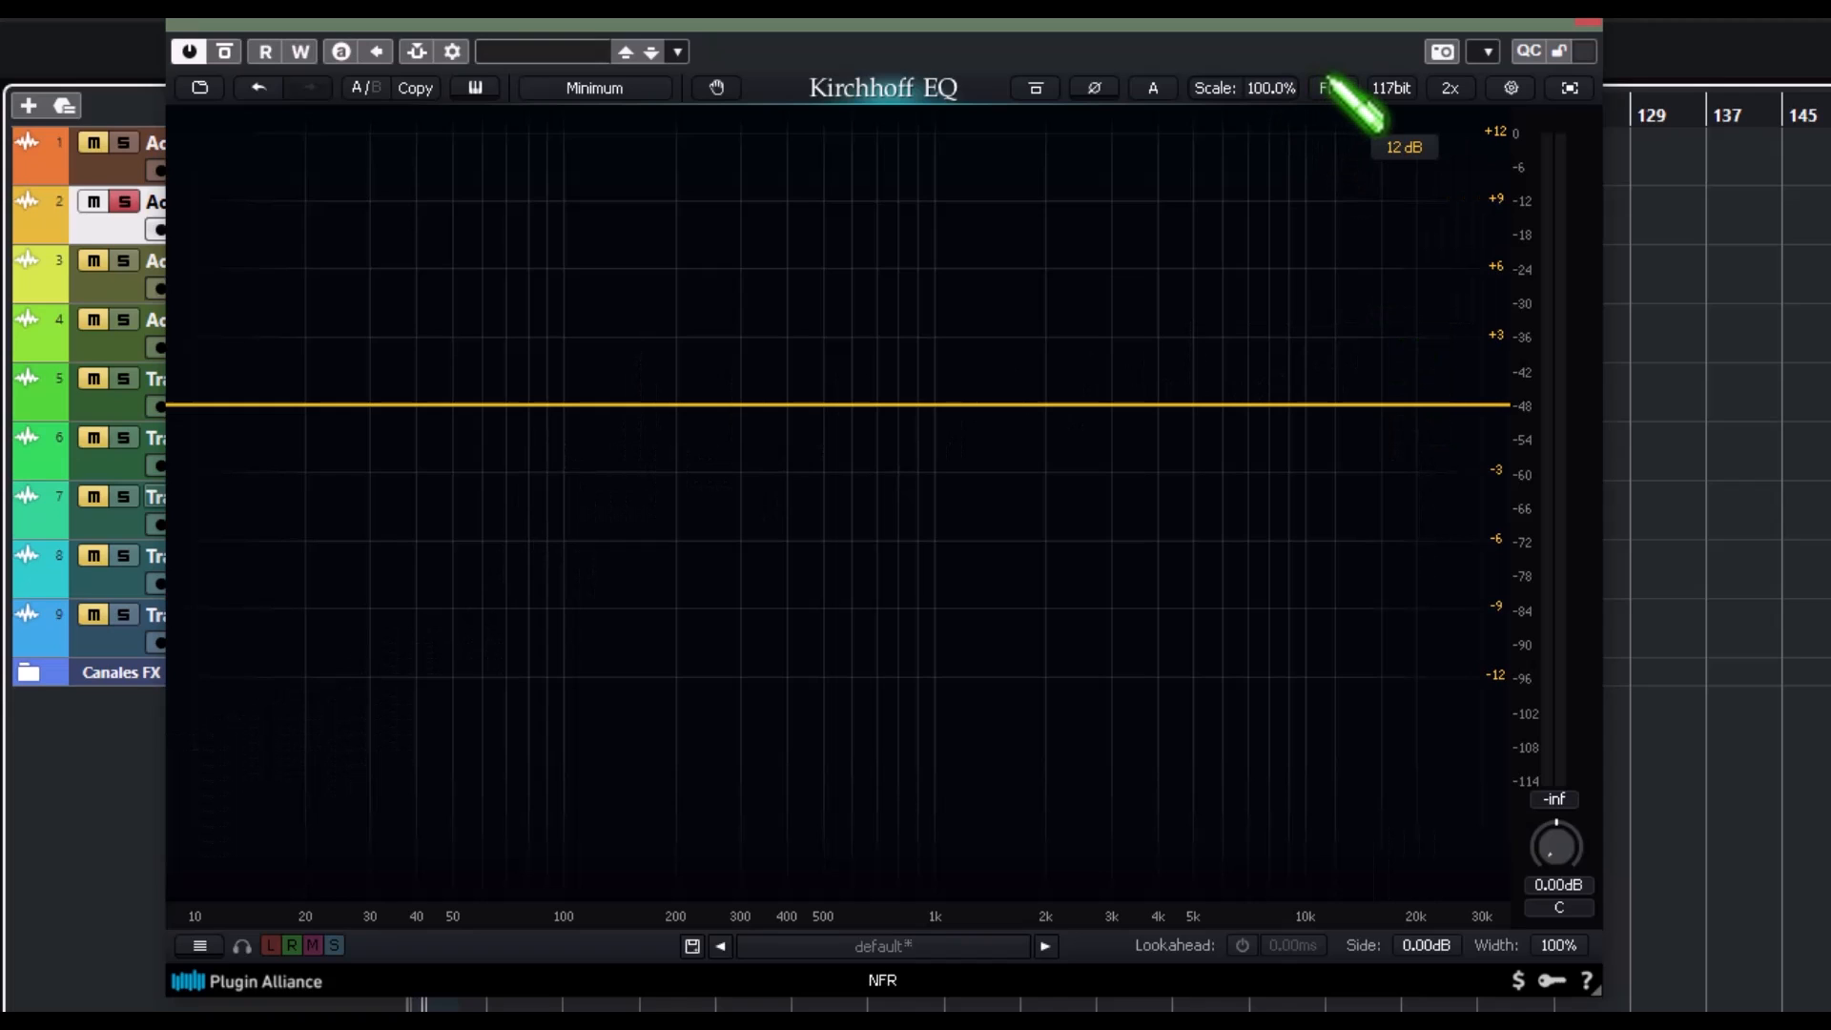
mouse_move(1342, 98)
click(1401, 302)
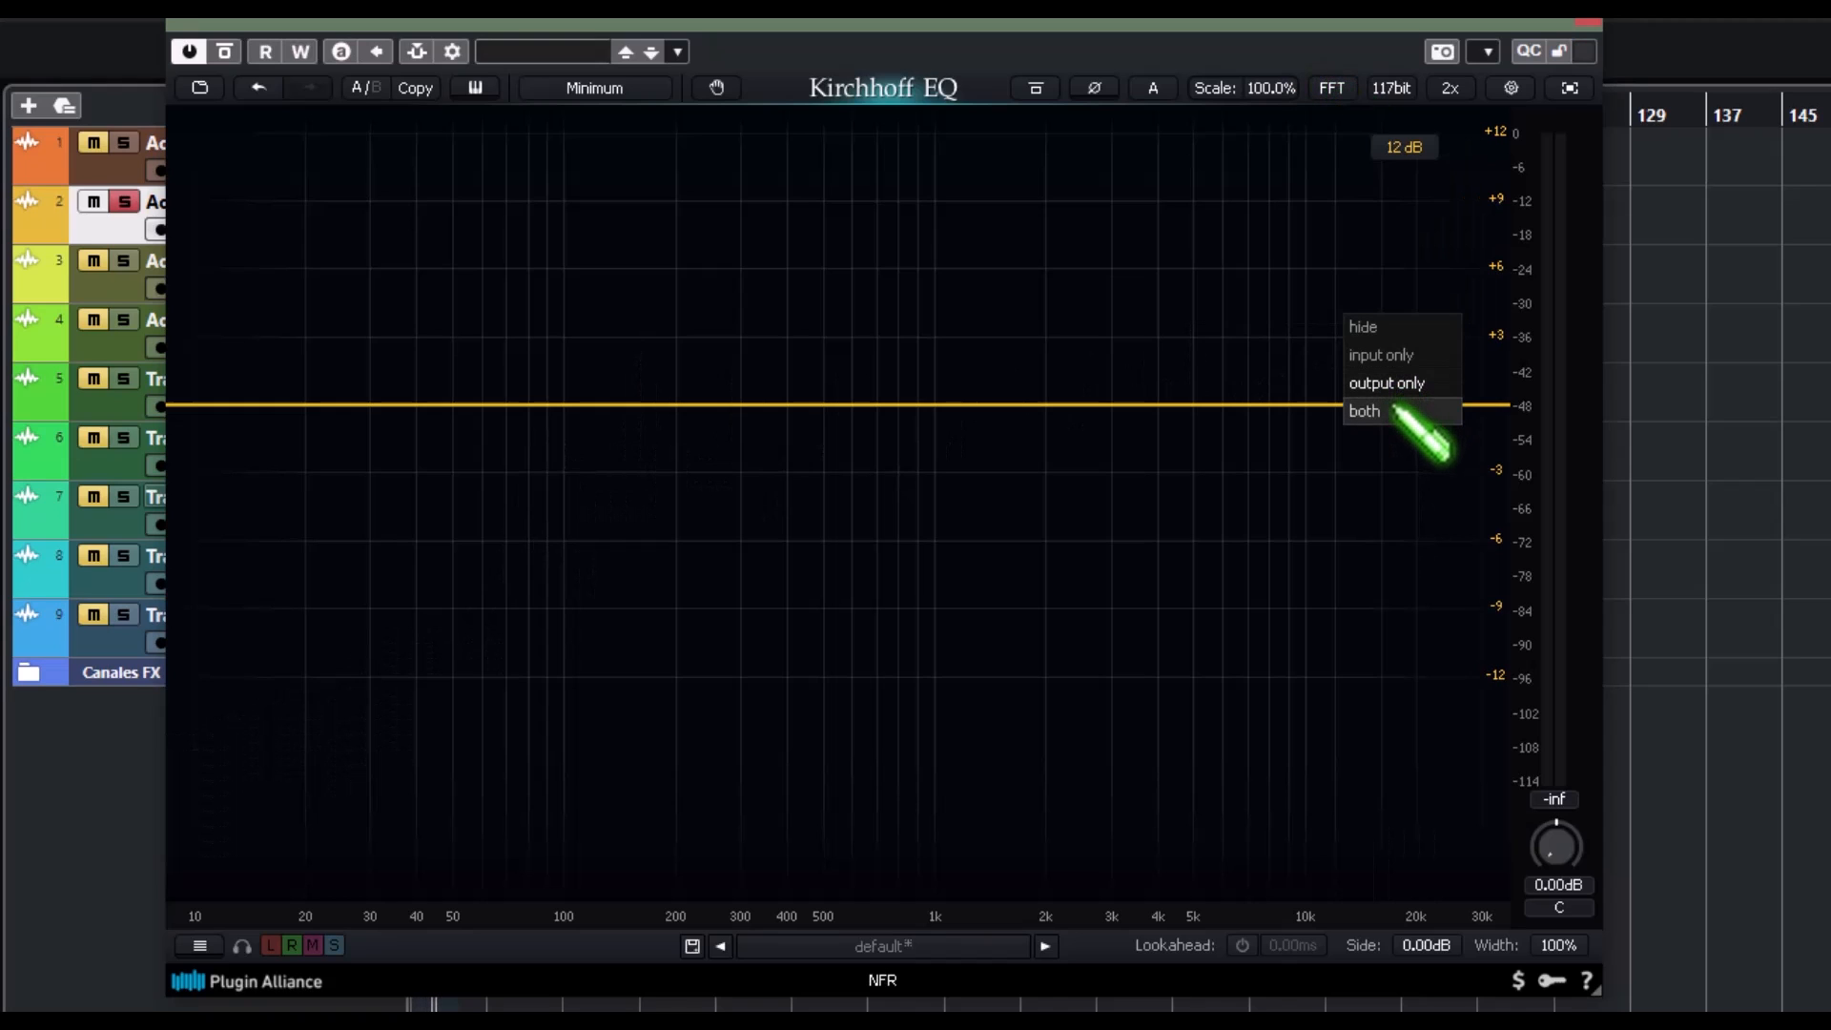
click(1402, 407)
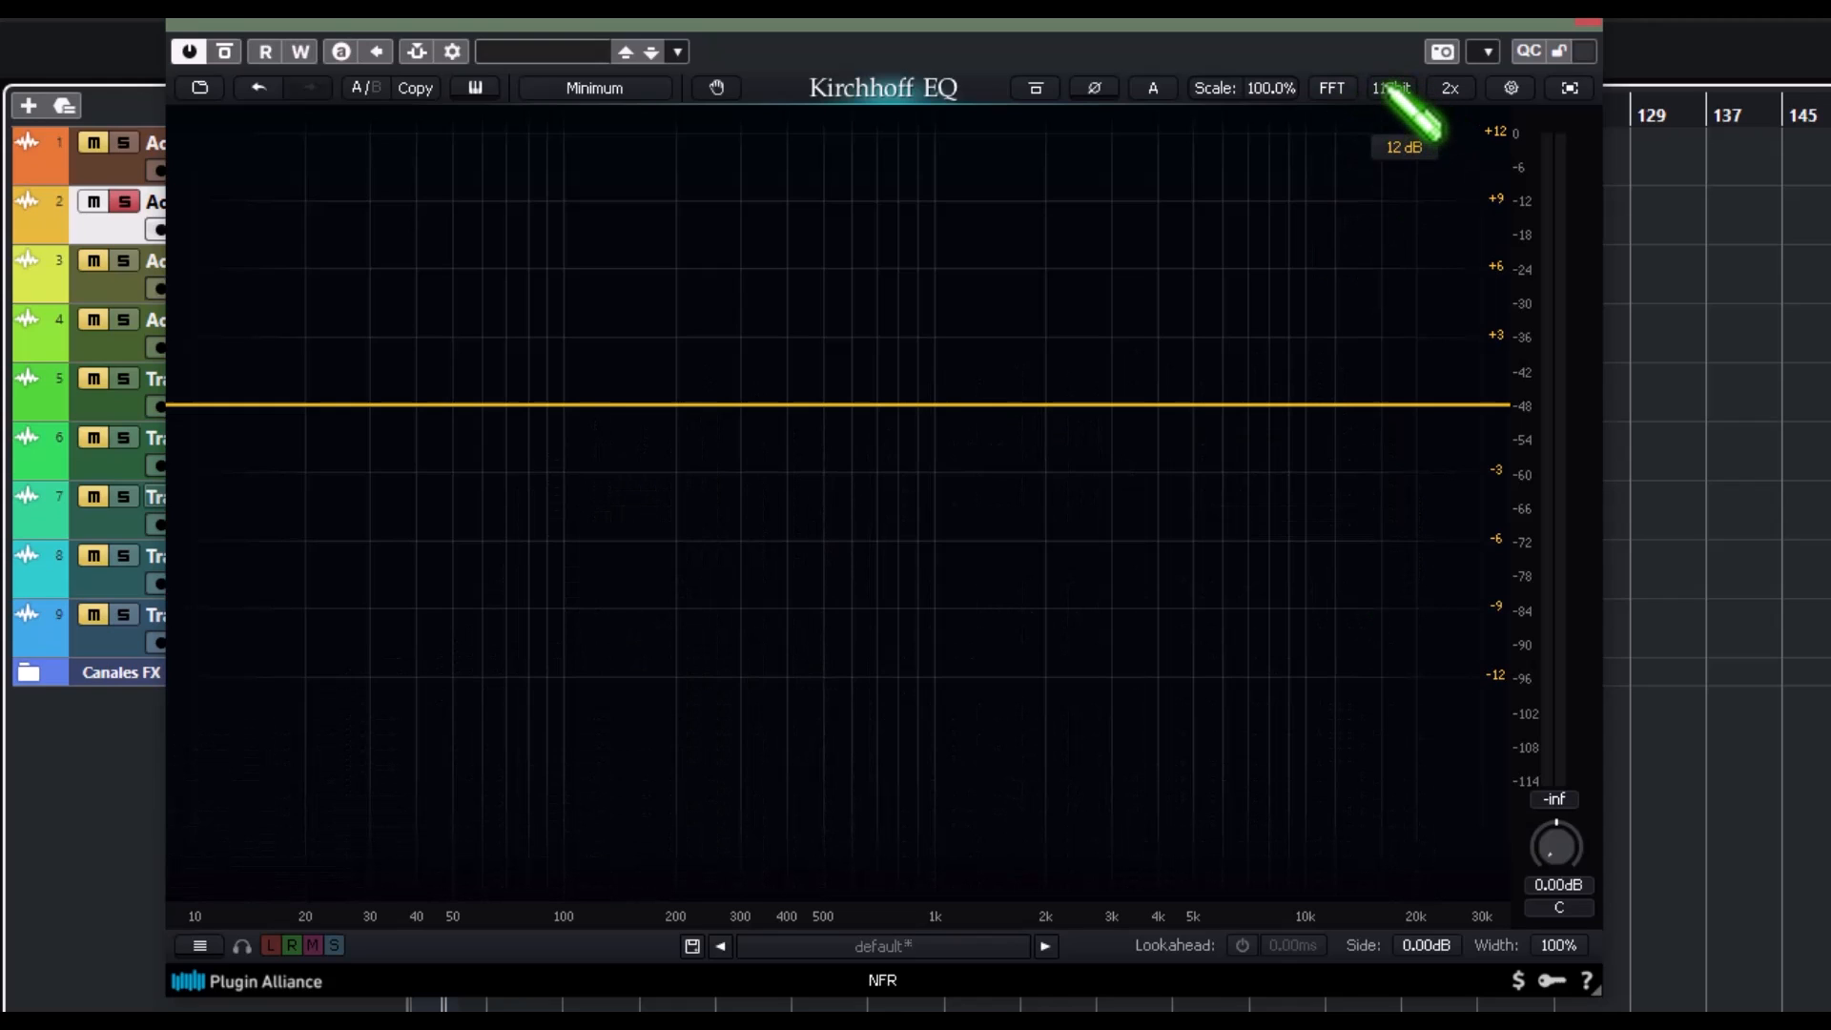
- Turn the 117bit processing option on and back off, and try the 2x oversampling option
click(1391, 88)
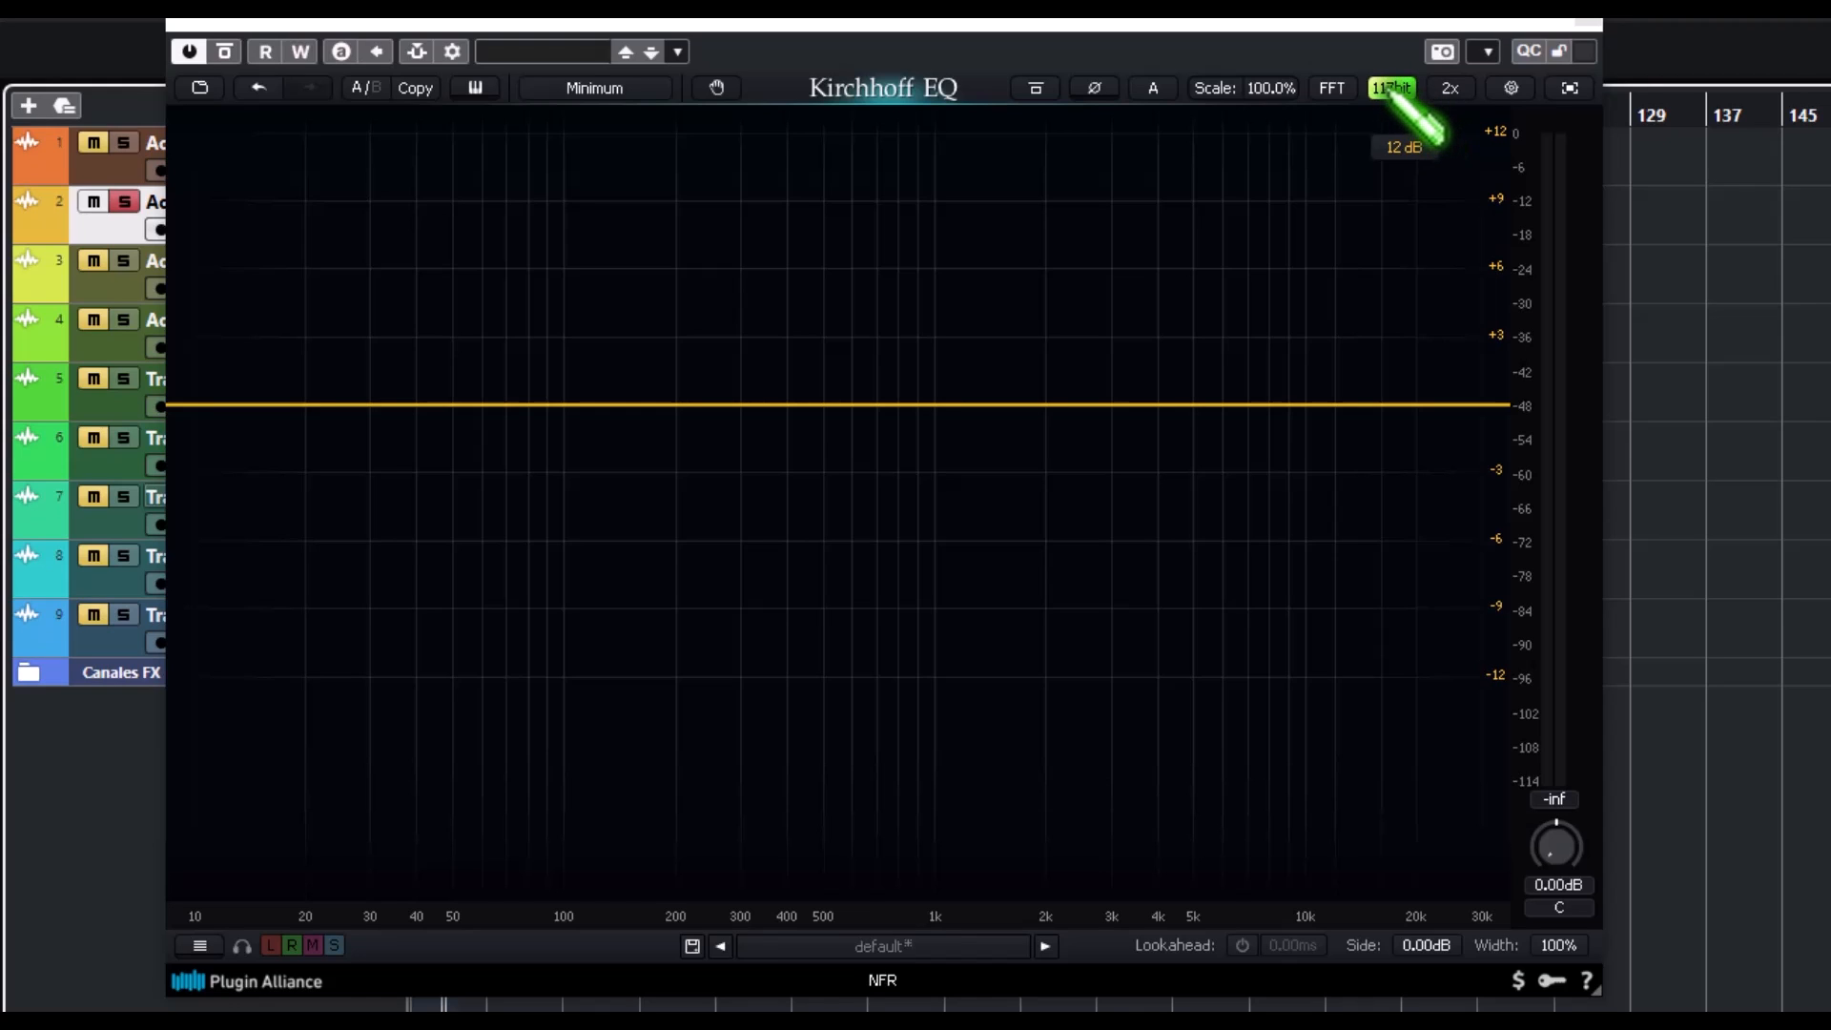
click(1450, 89)
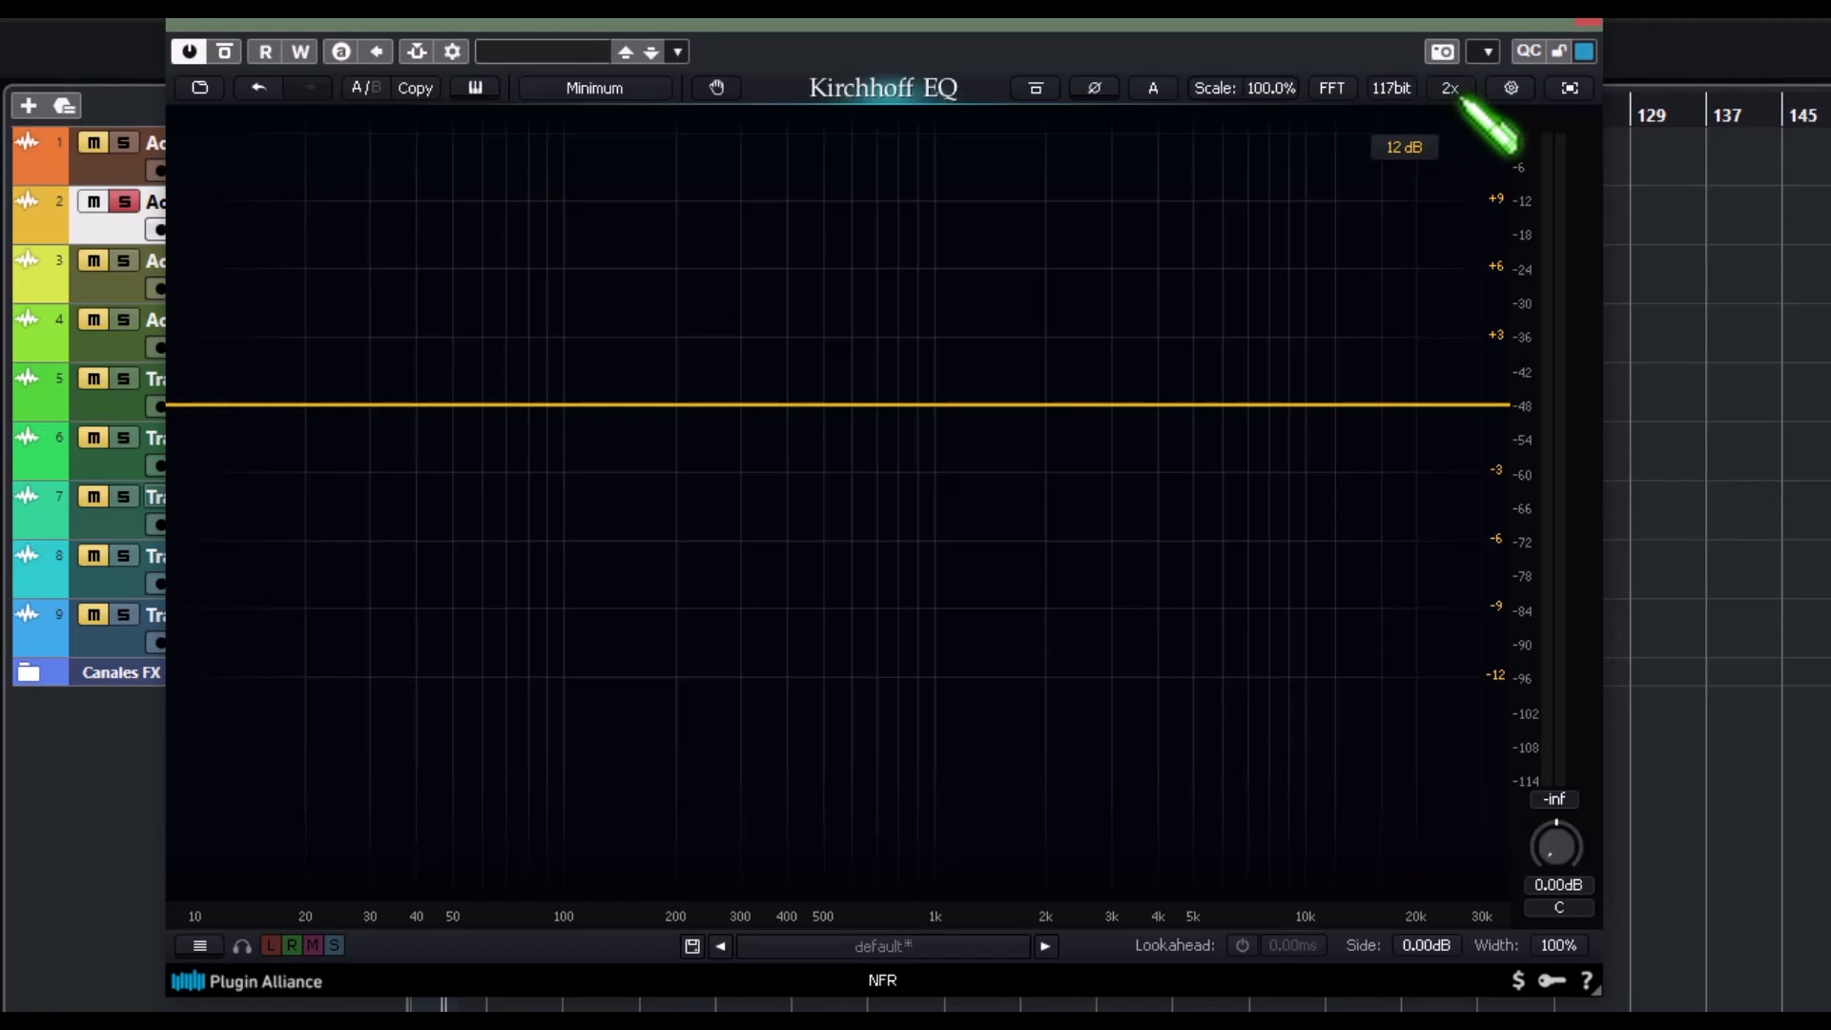
- Look through the Behavior, Knobs, GUI, Themes, Sound and Favorites pages of the plugin settings, then close the settings
click(1510, 87)
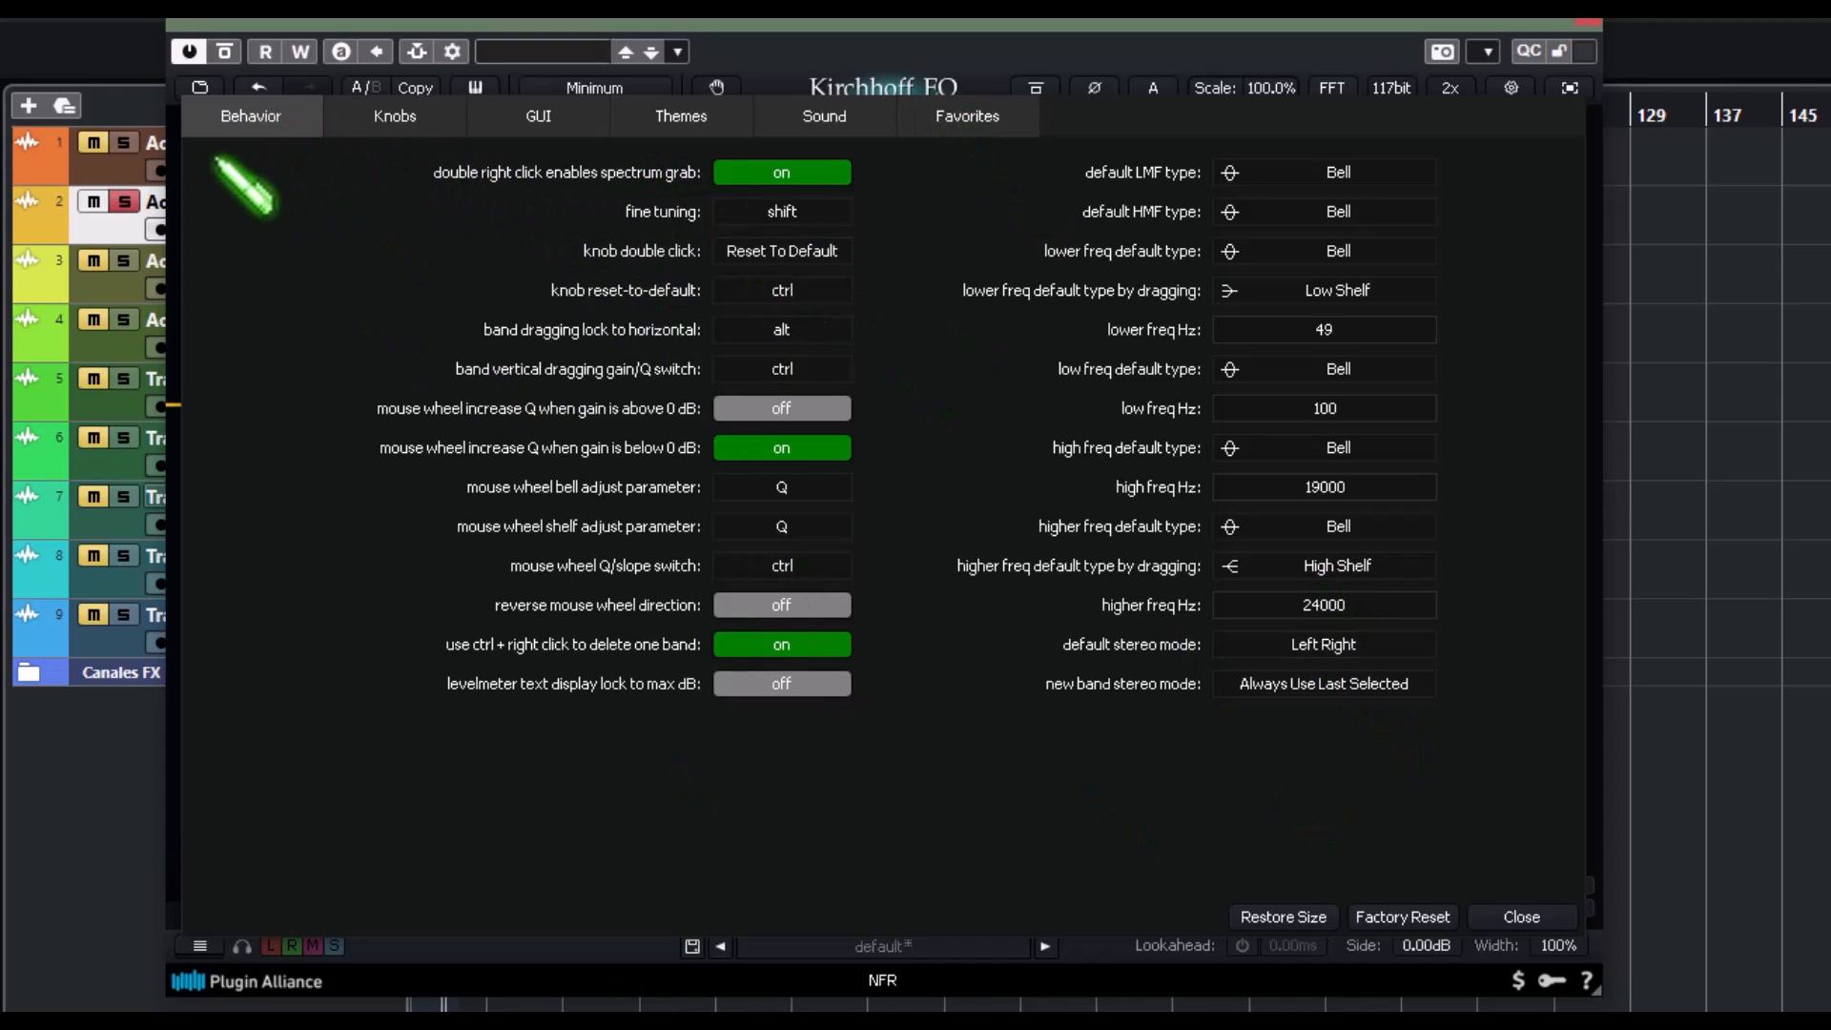
click(395, 120)
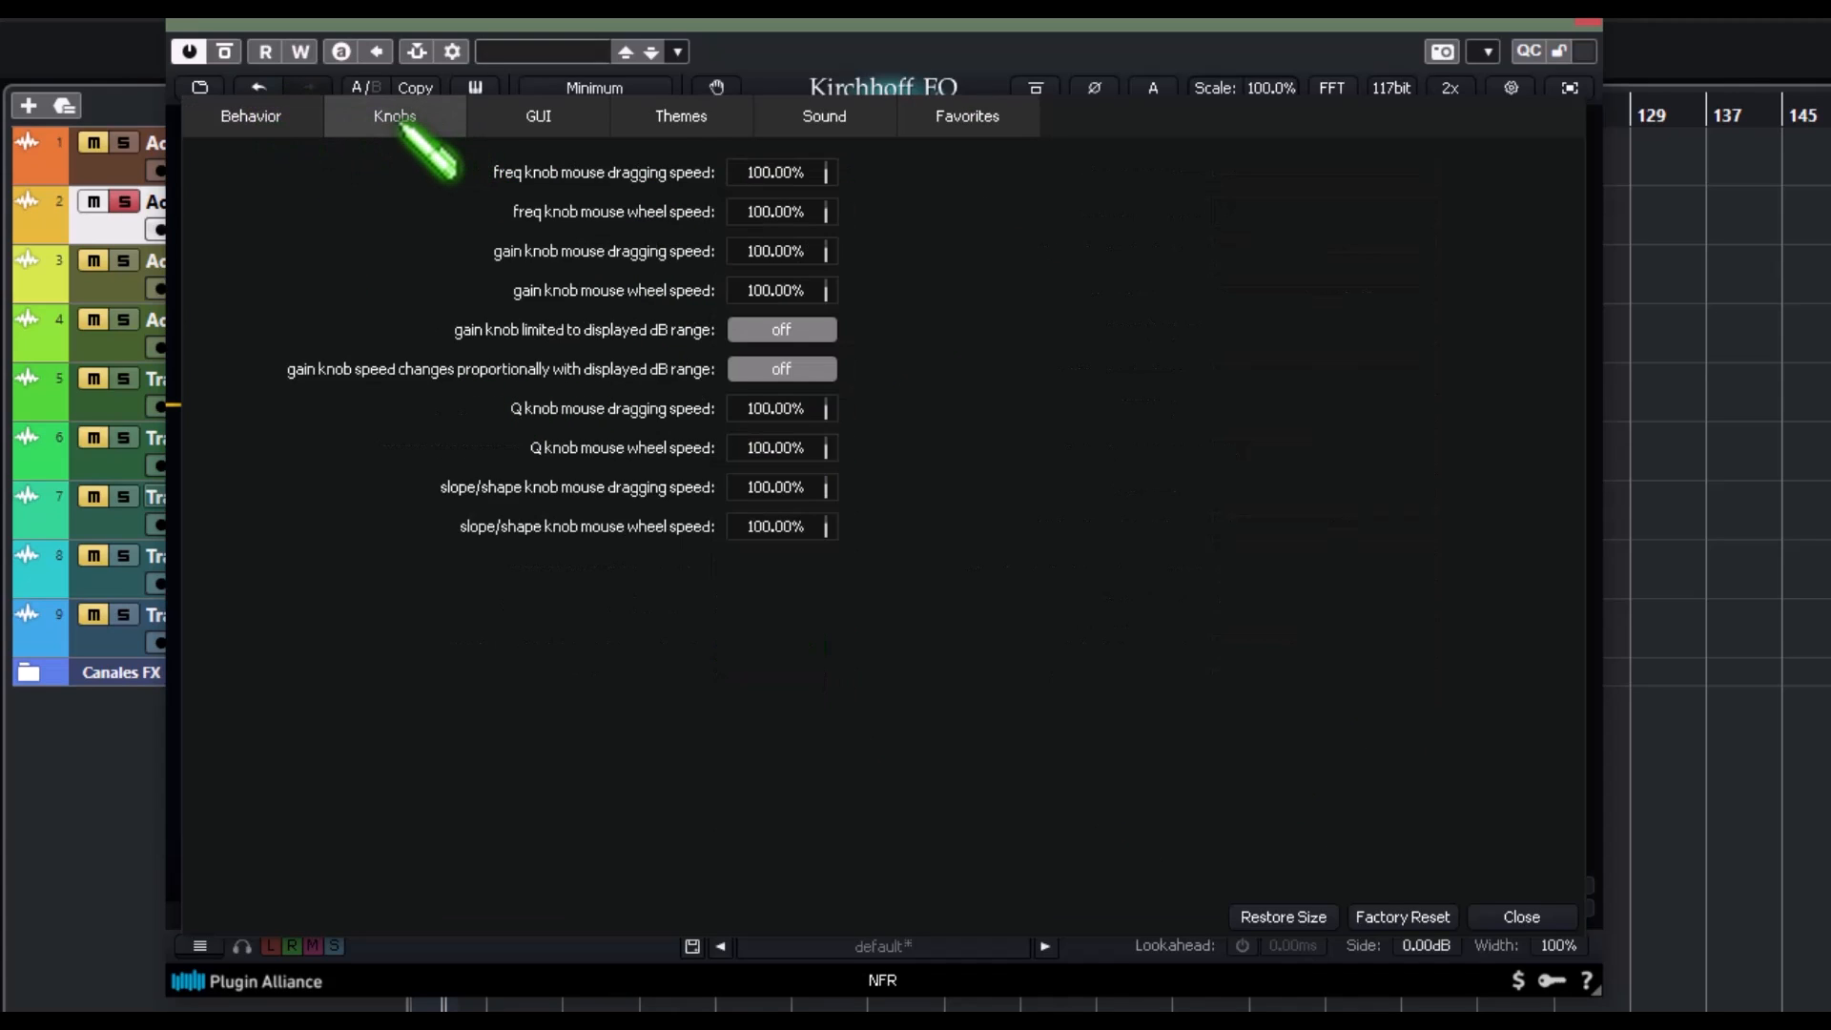
click(529, 117)
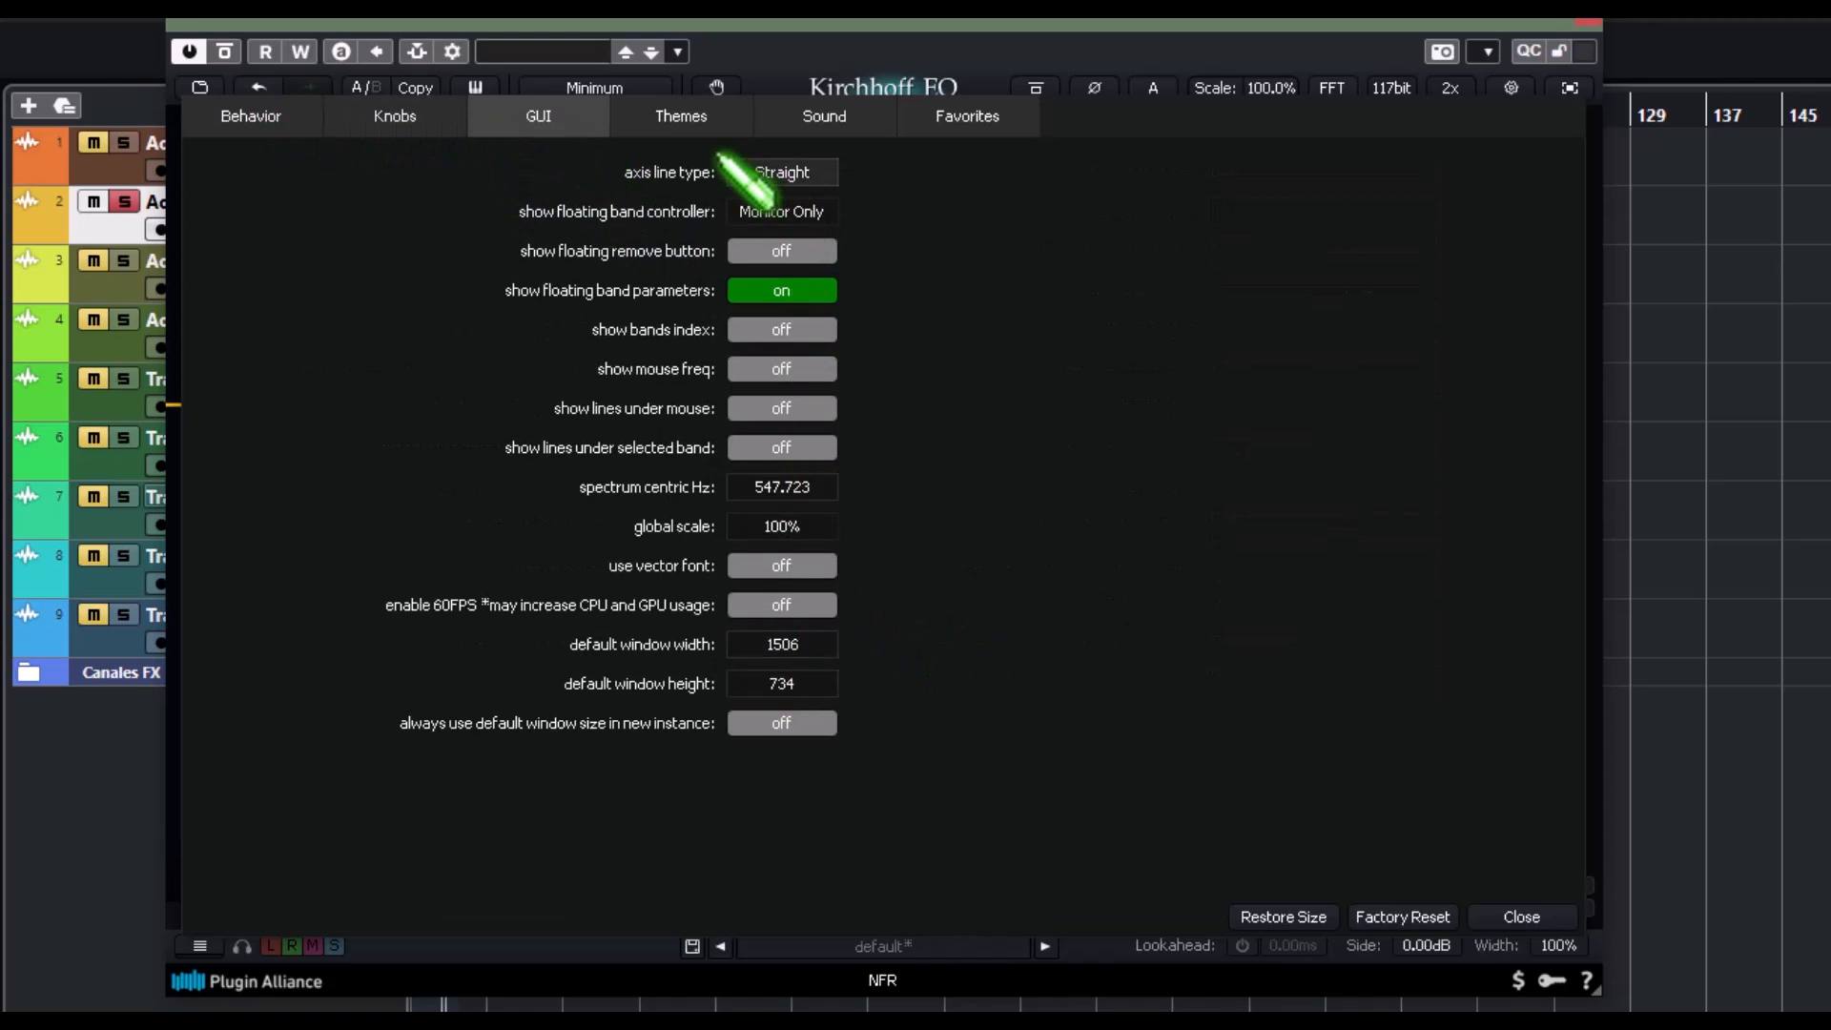
click(679, 119)
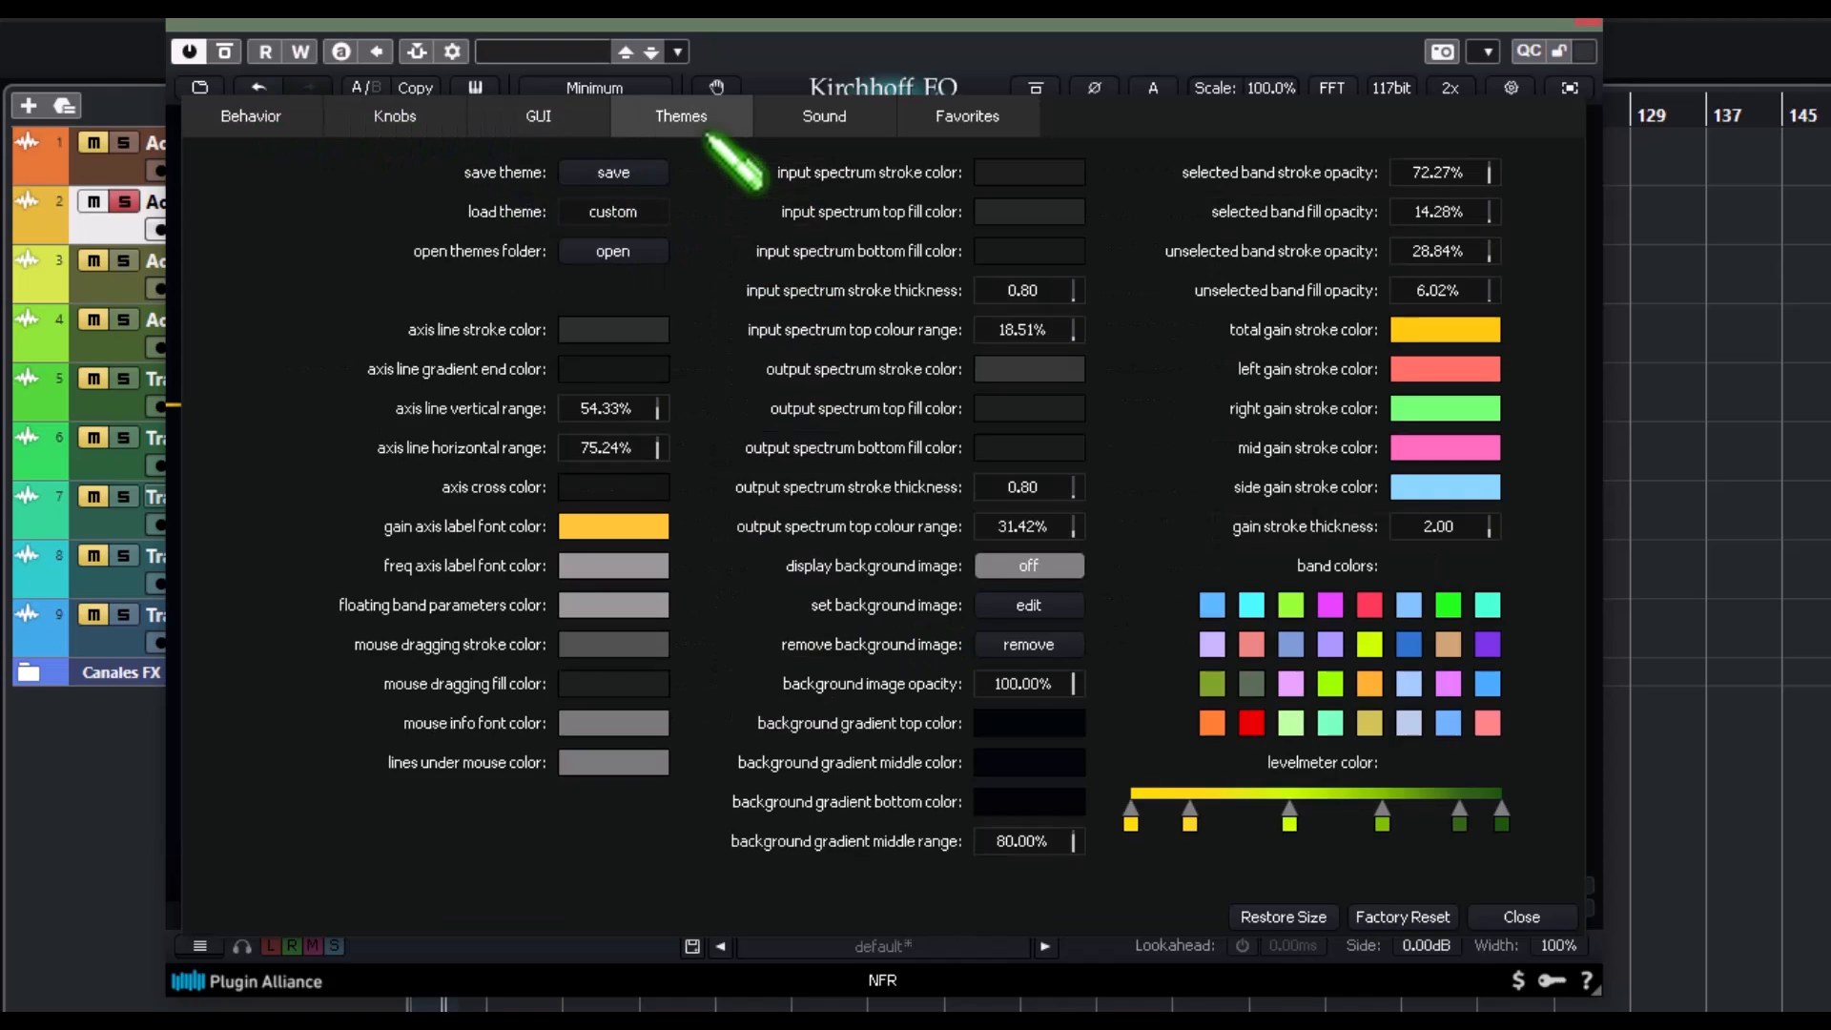
click(822, 133)
click(982, 113)
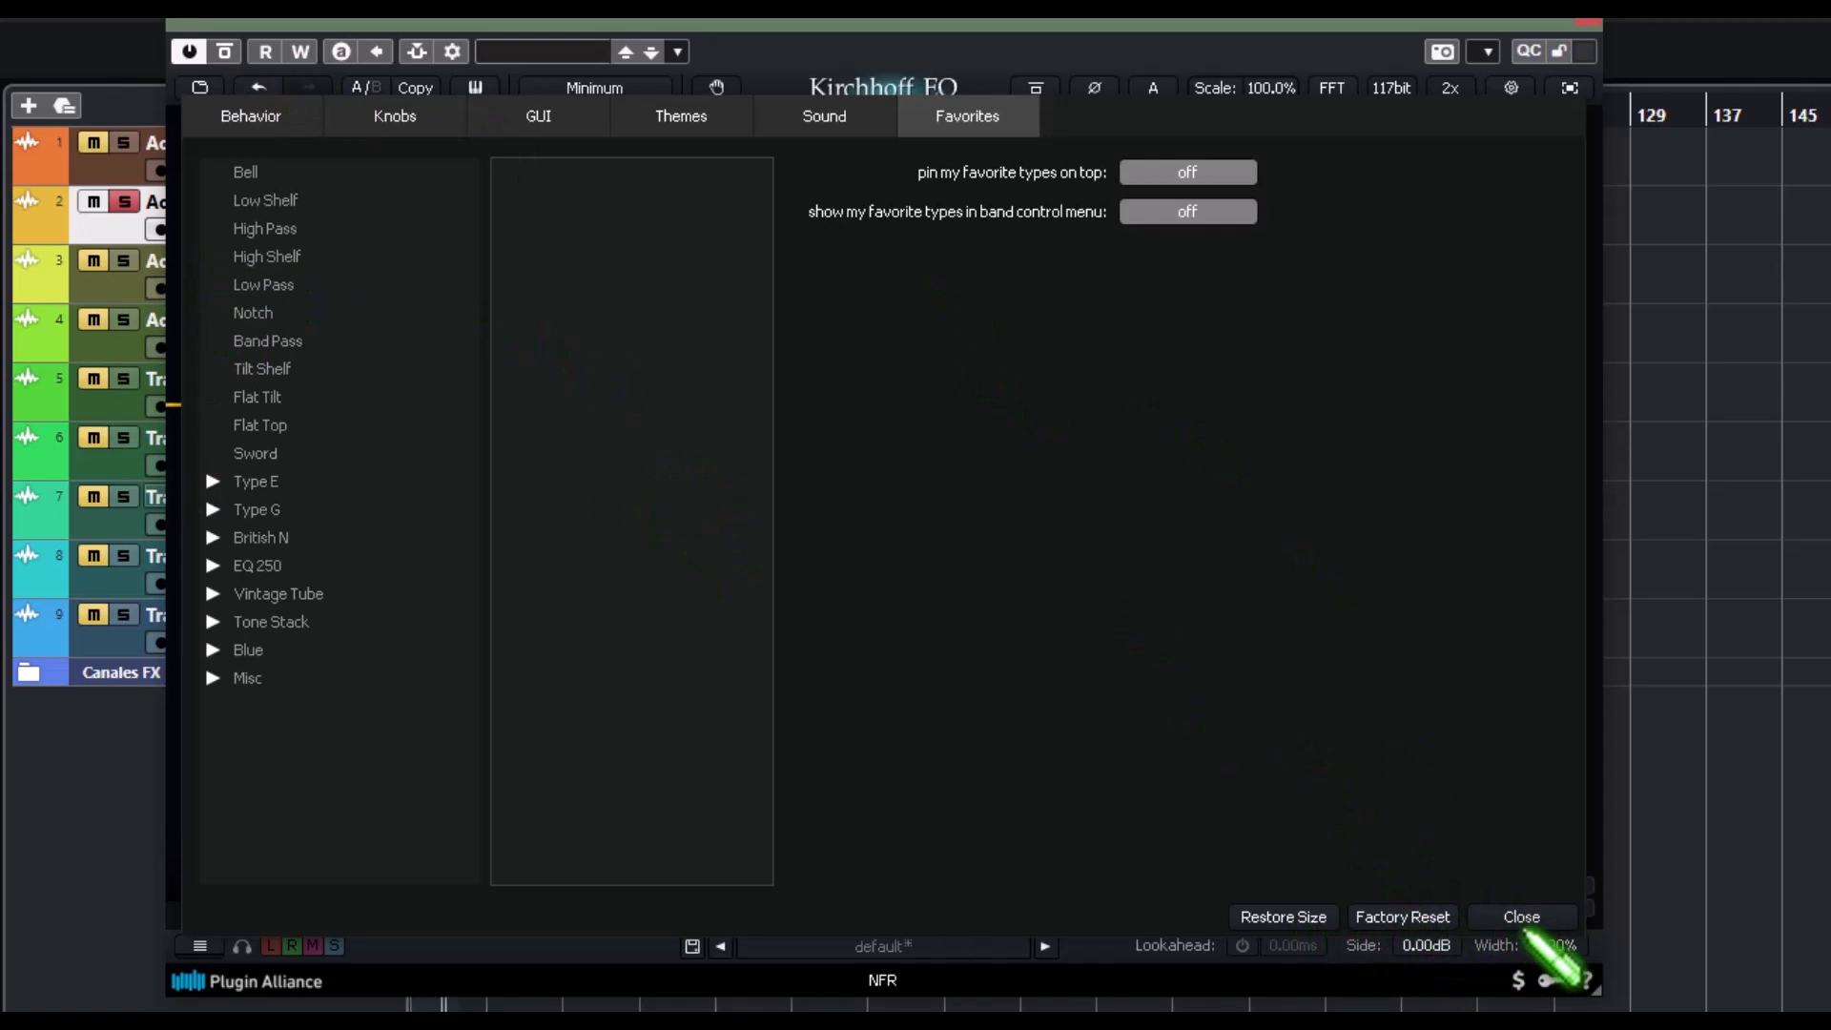
click(1522, 916)
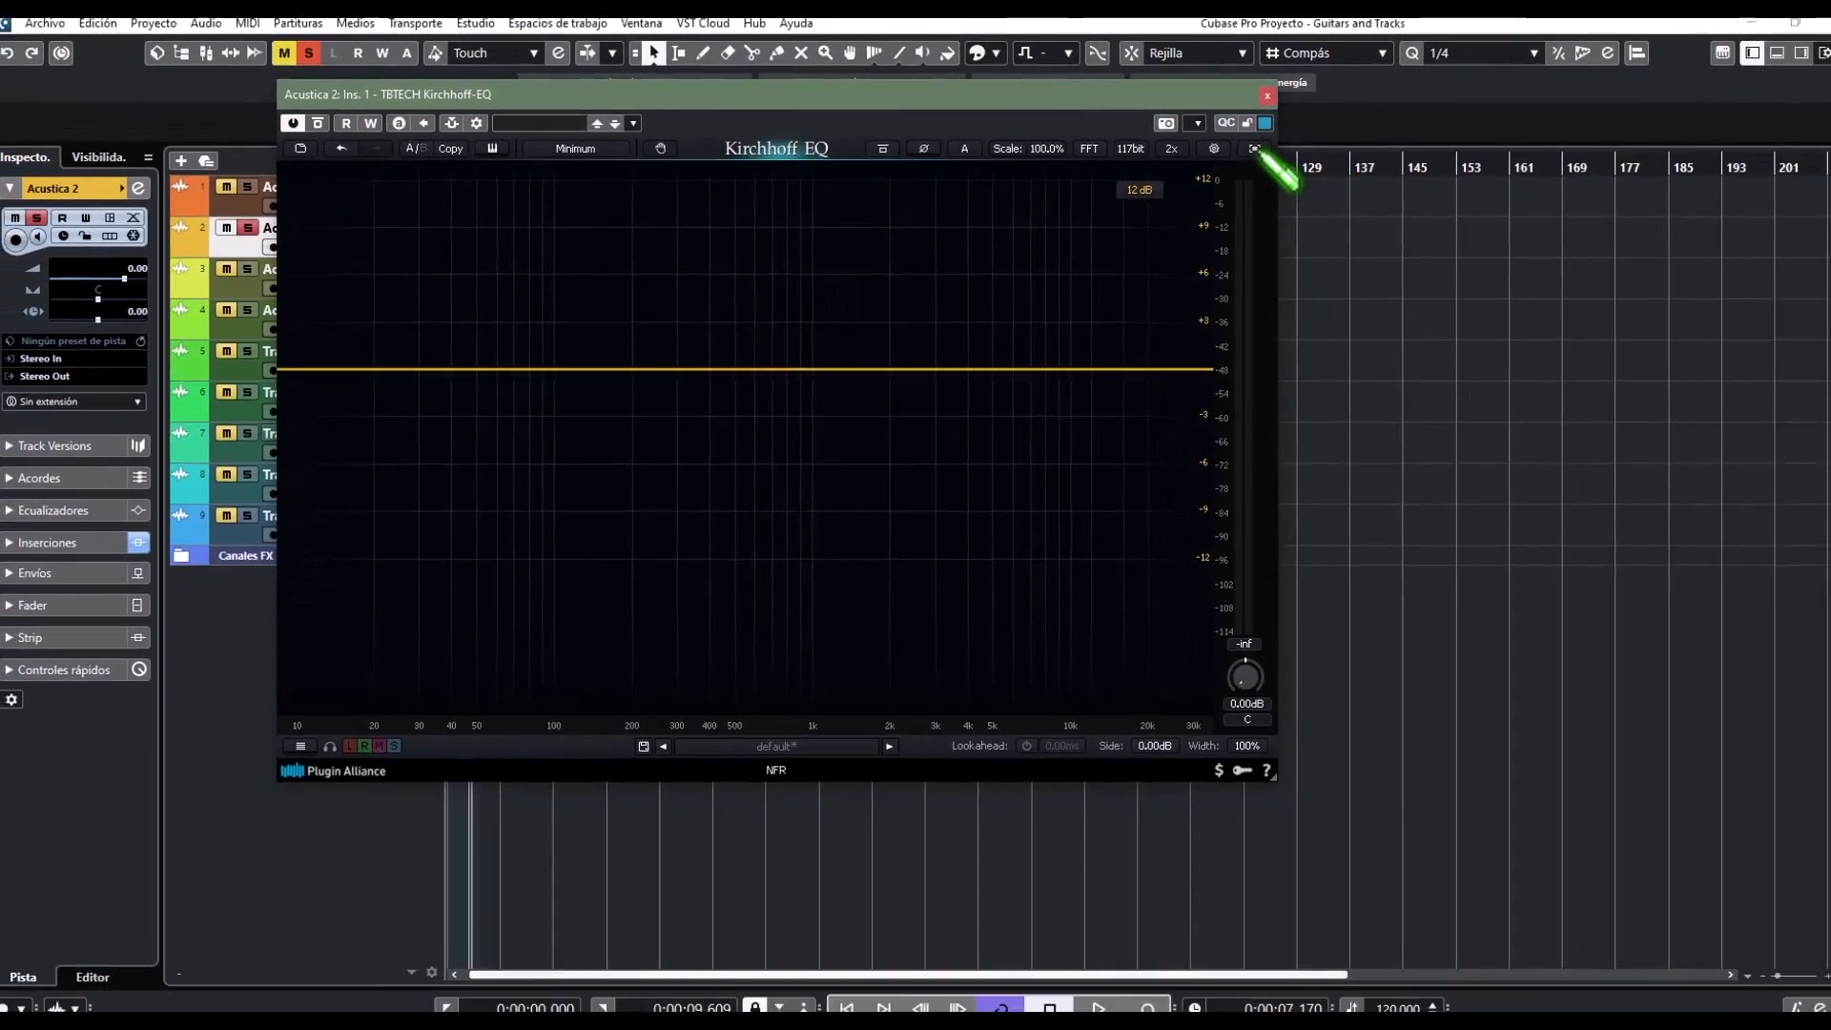
- Expand the equalizer to full screen and return it to its normal window size
click(1568, 87)
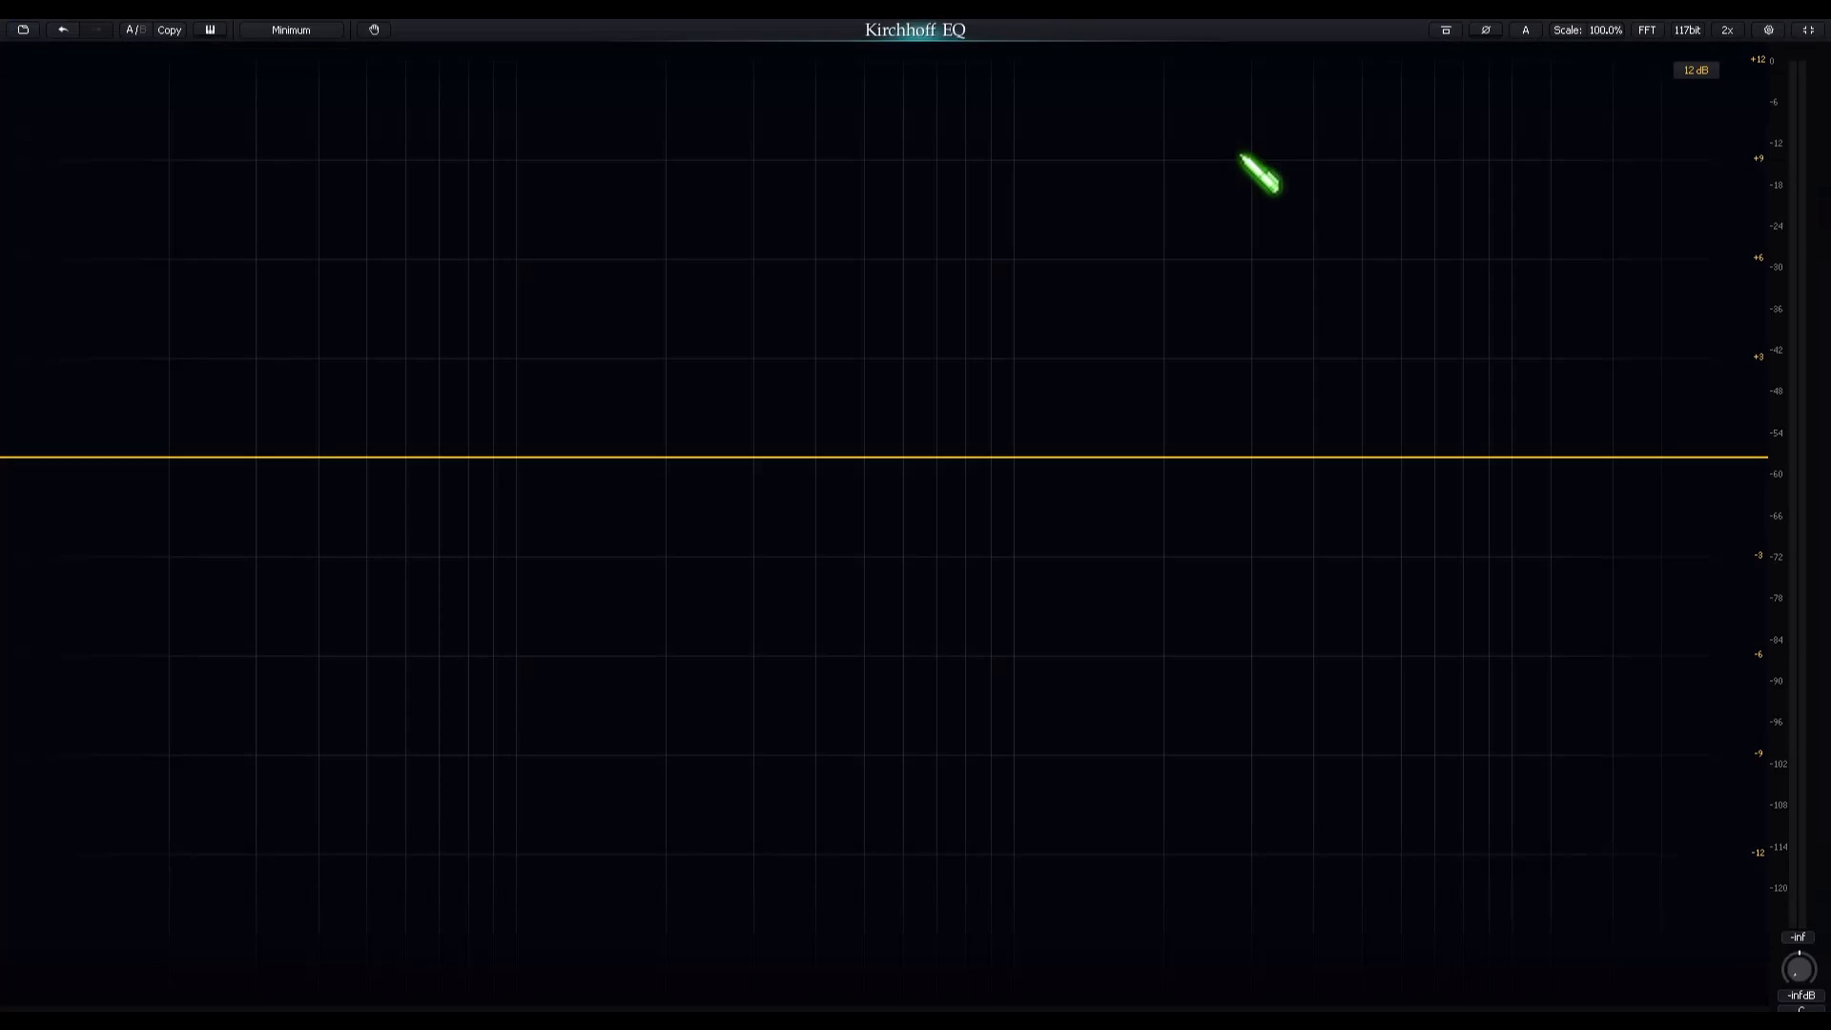
click(1809, 29)
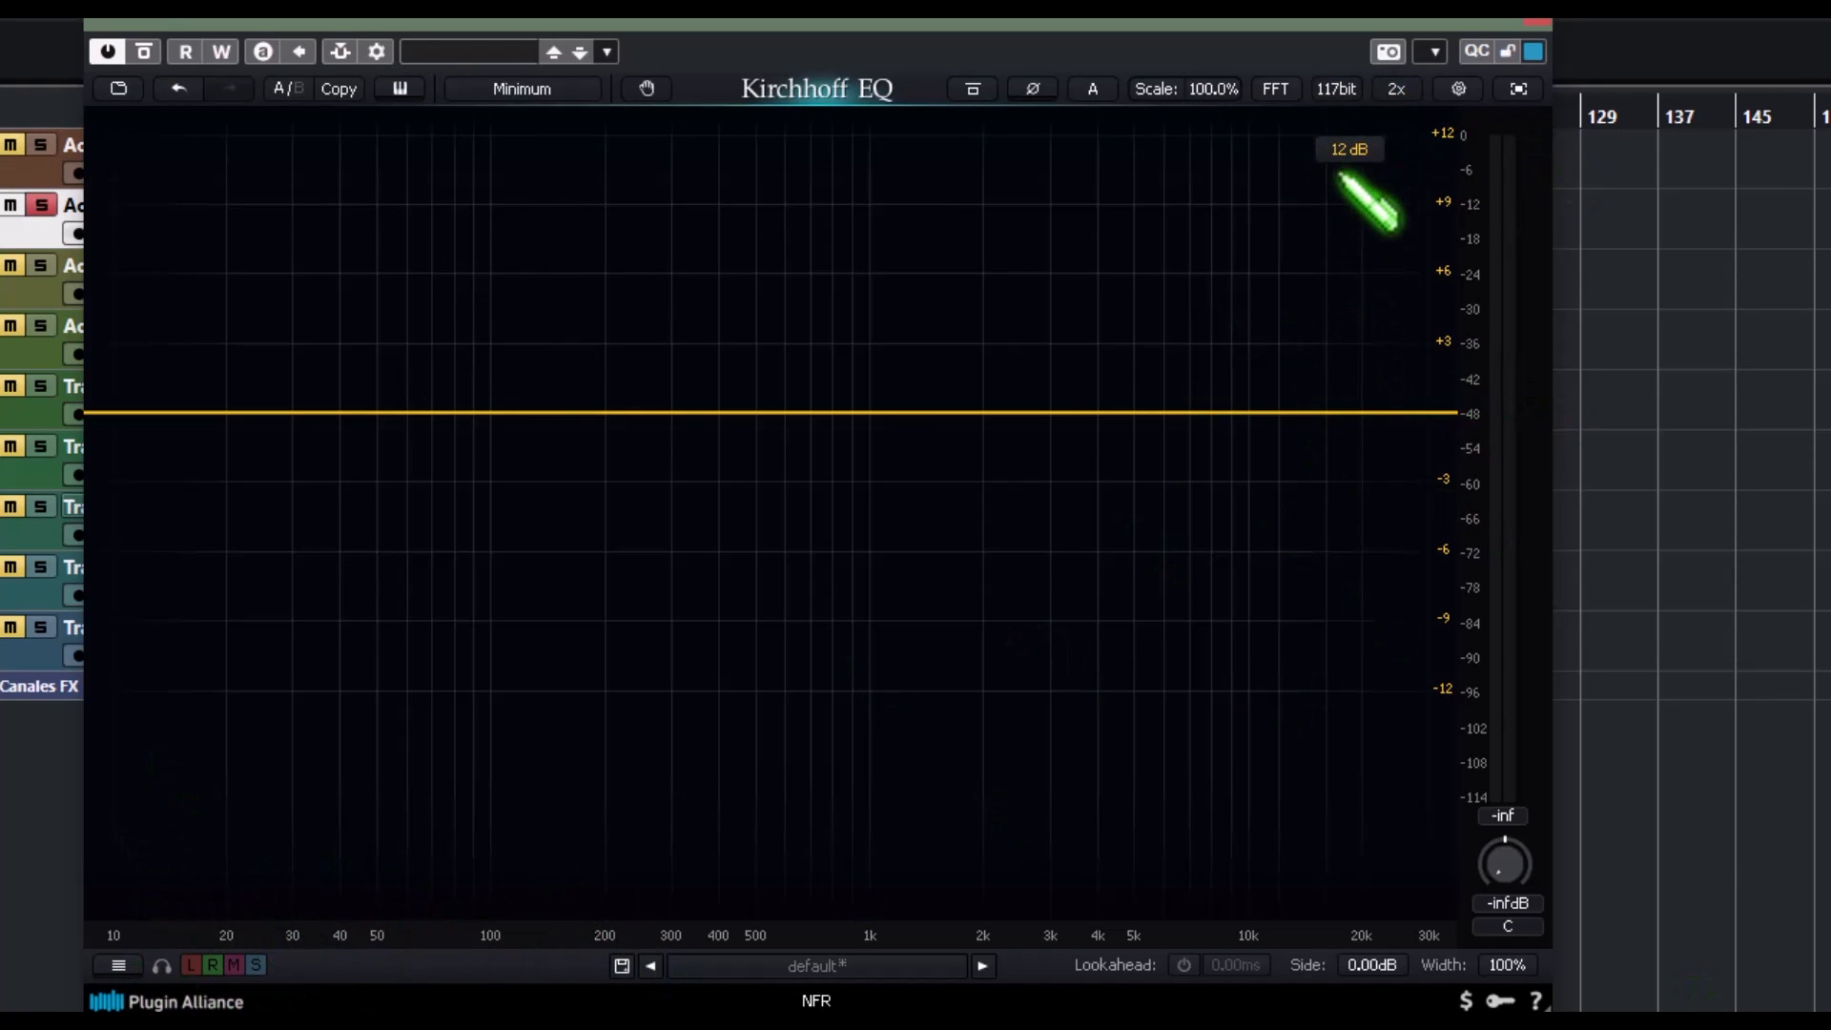
- Try the 30 dB and 6 dB gain display ranges, then return the range to 12 dB
click(1352, 149)
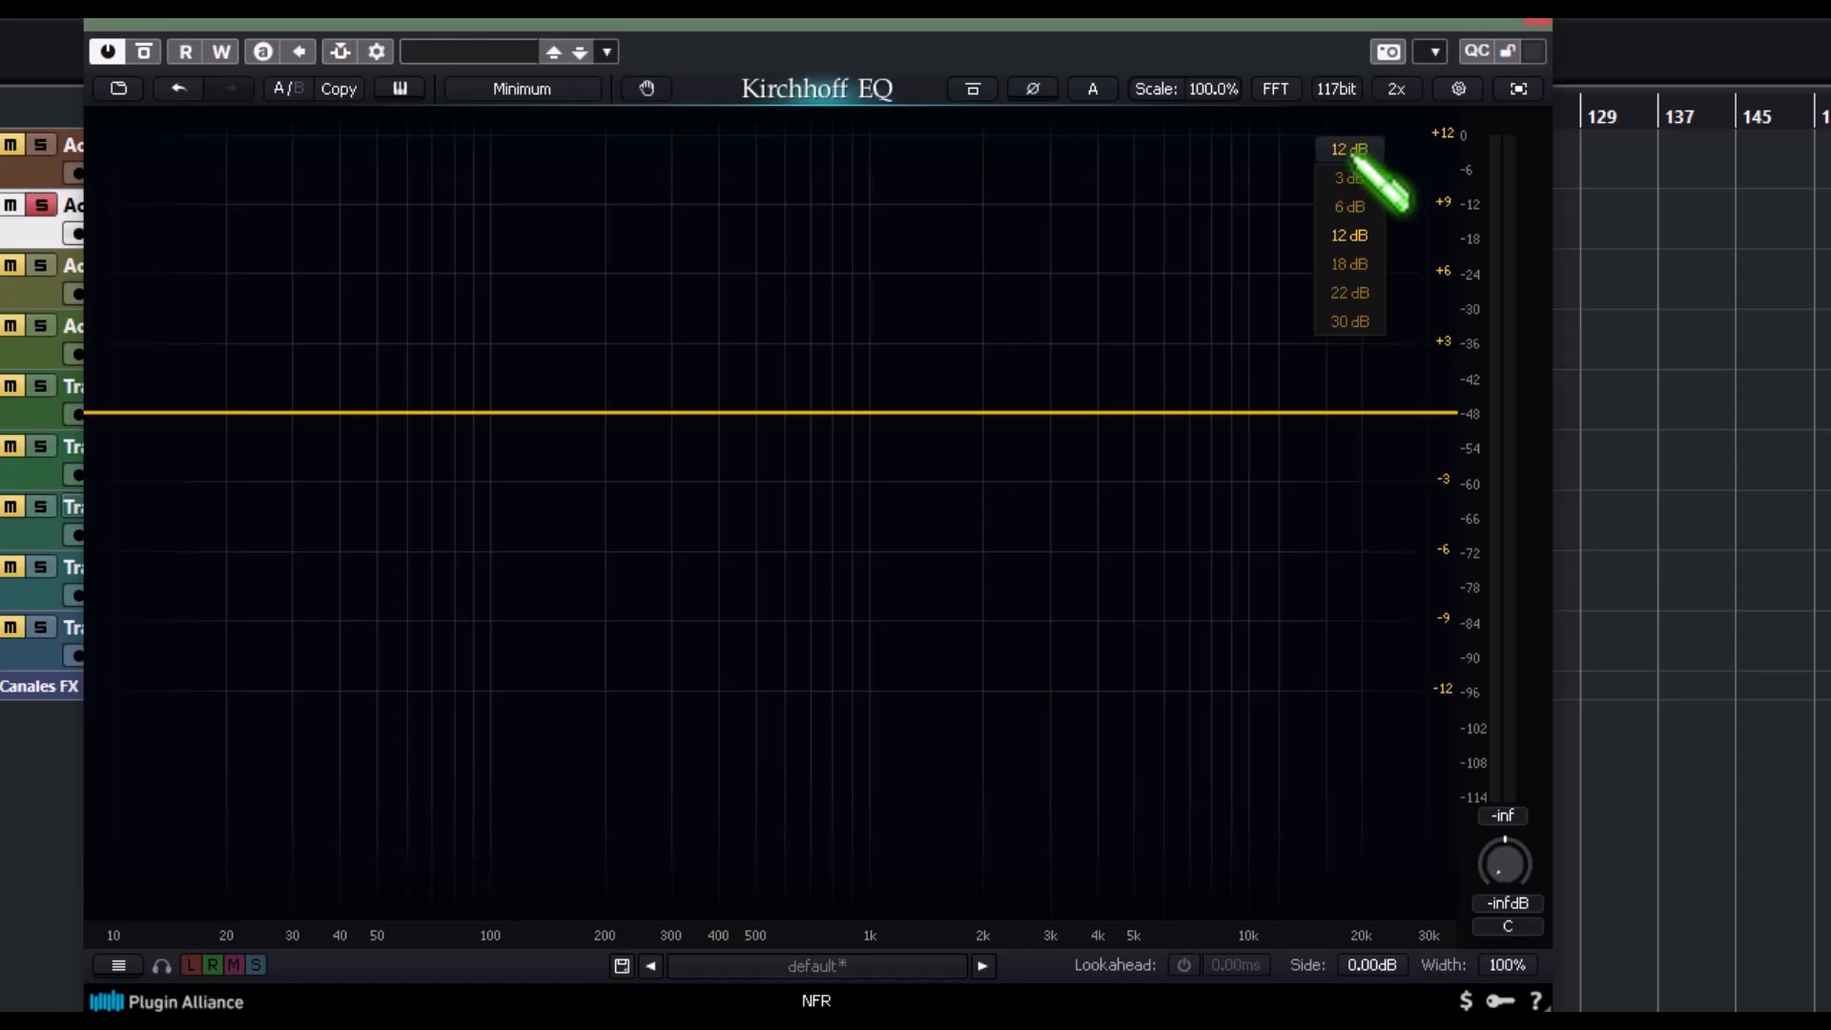
click(1408, 575)
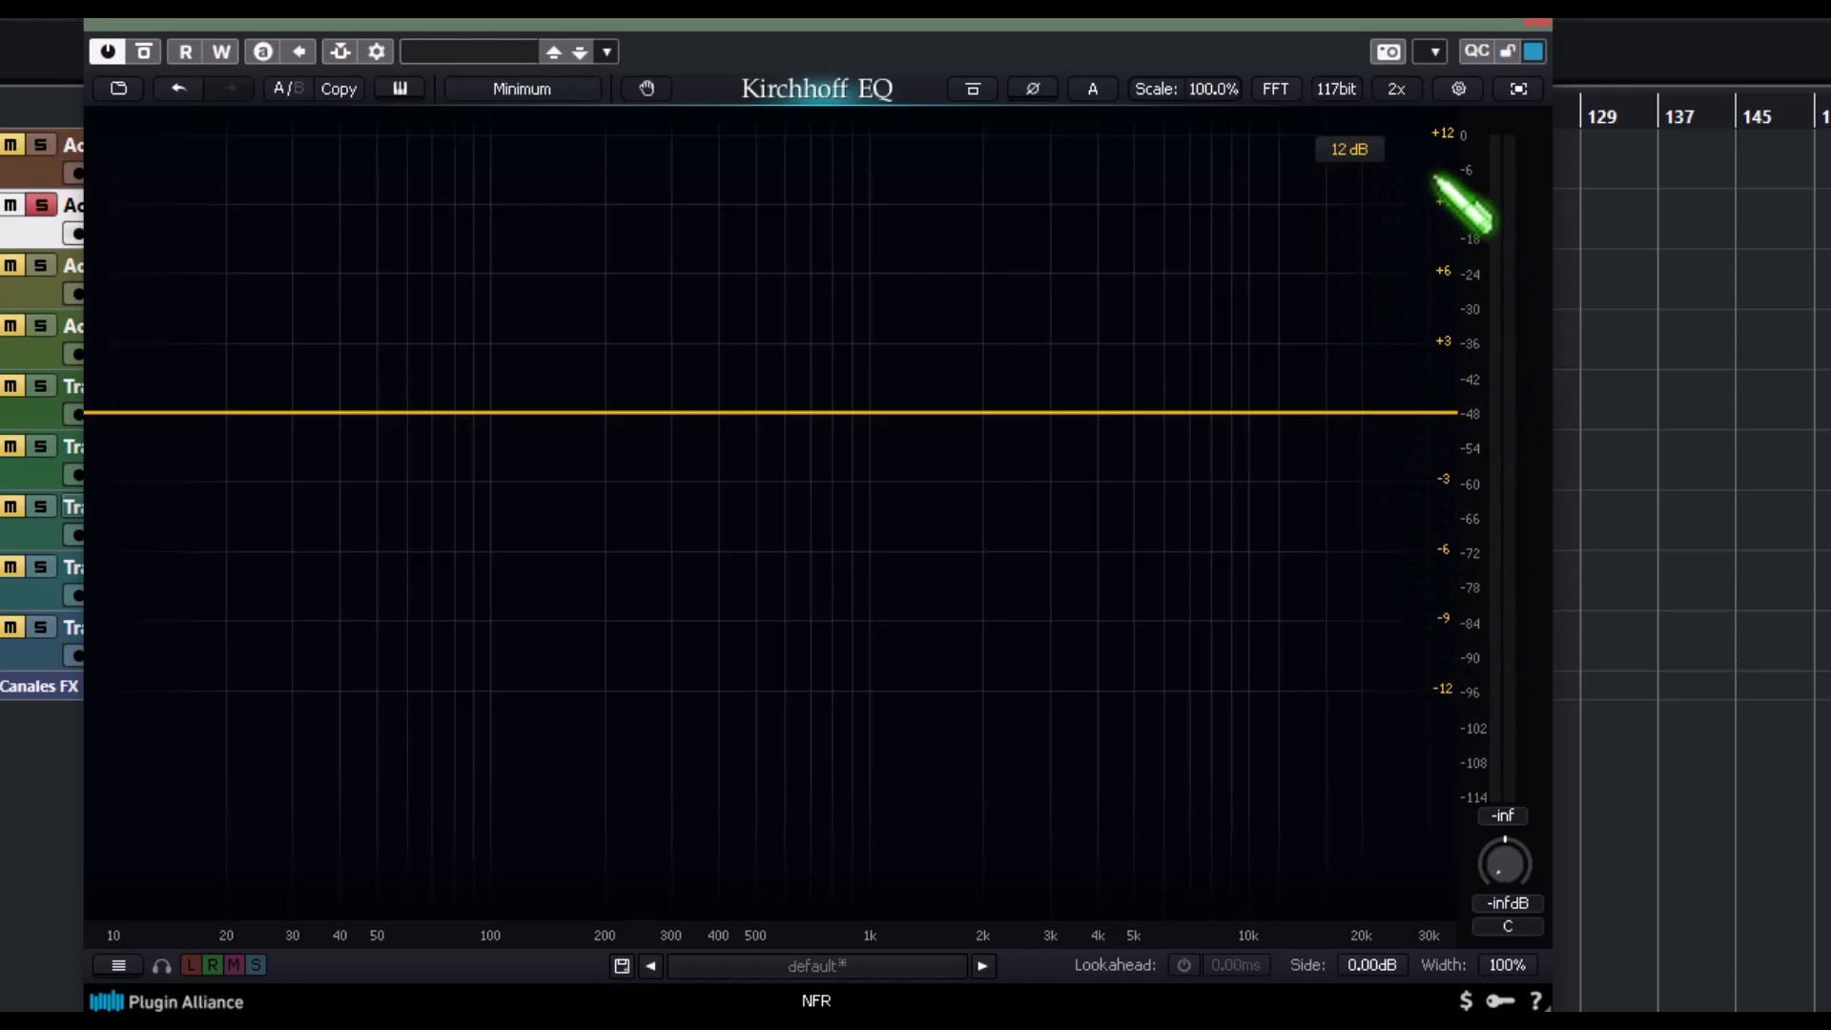
click(1348, 150)
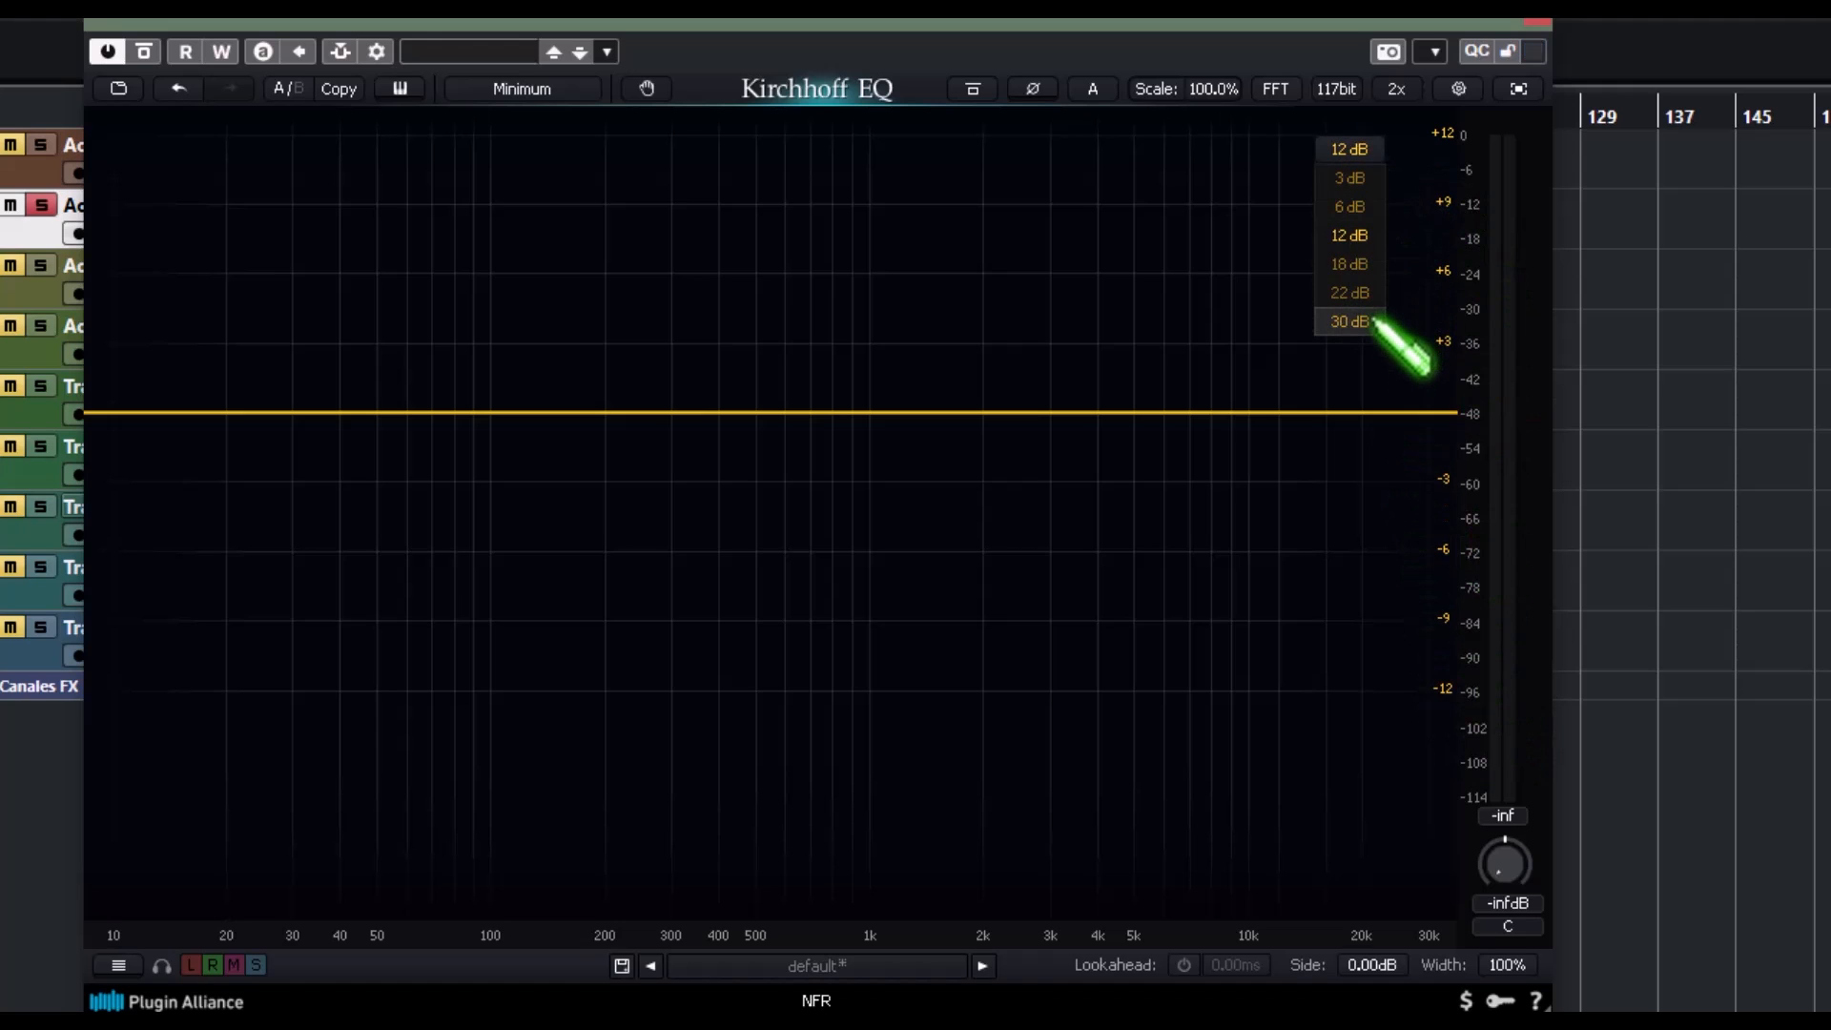
click(1373, 322)
click(1350, 153)
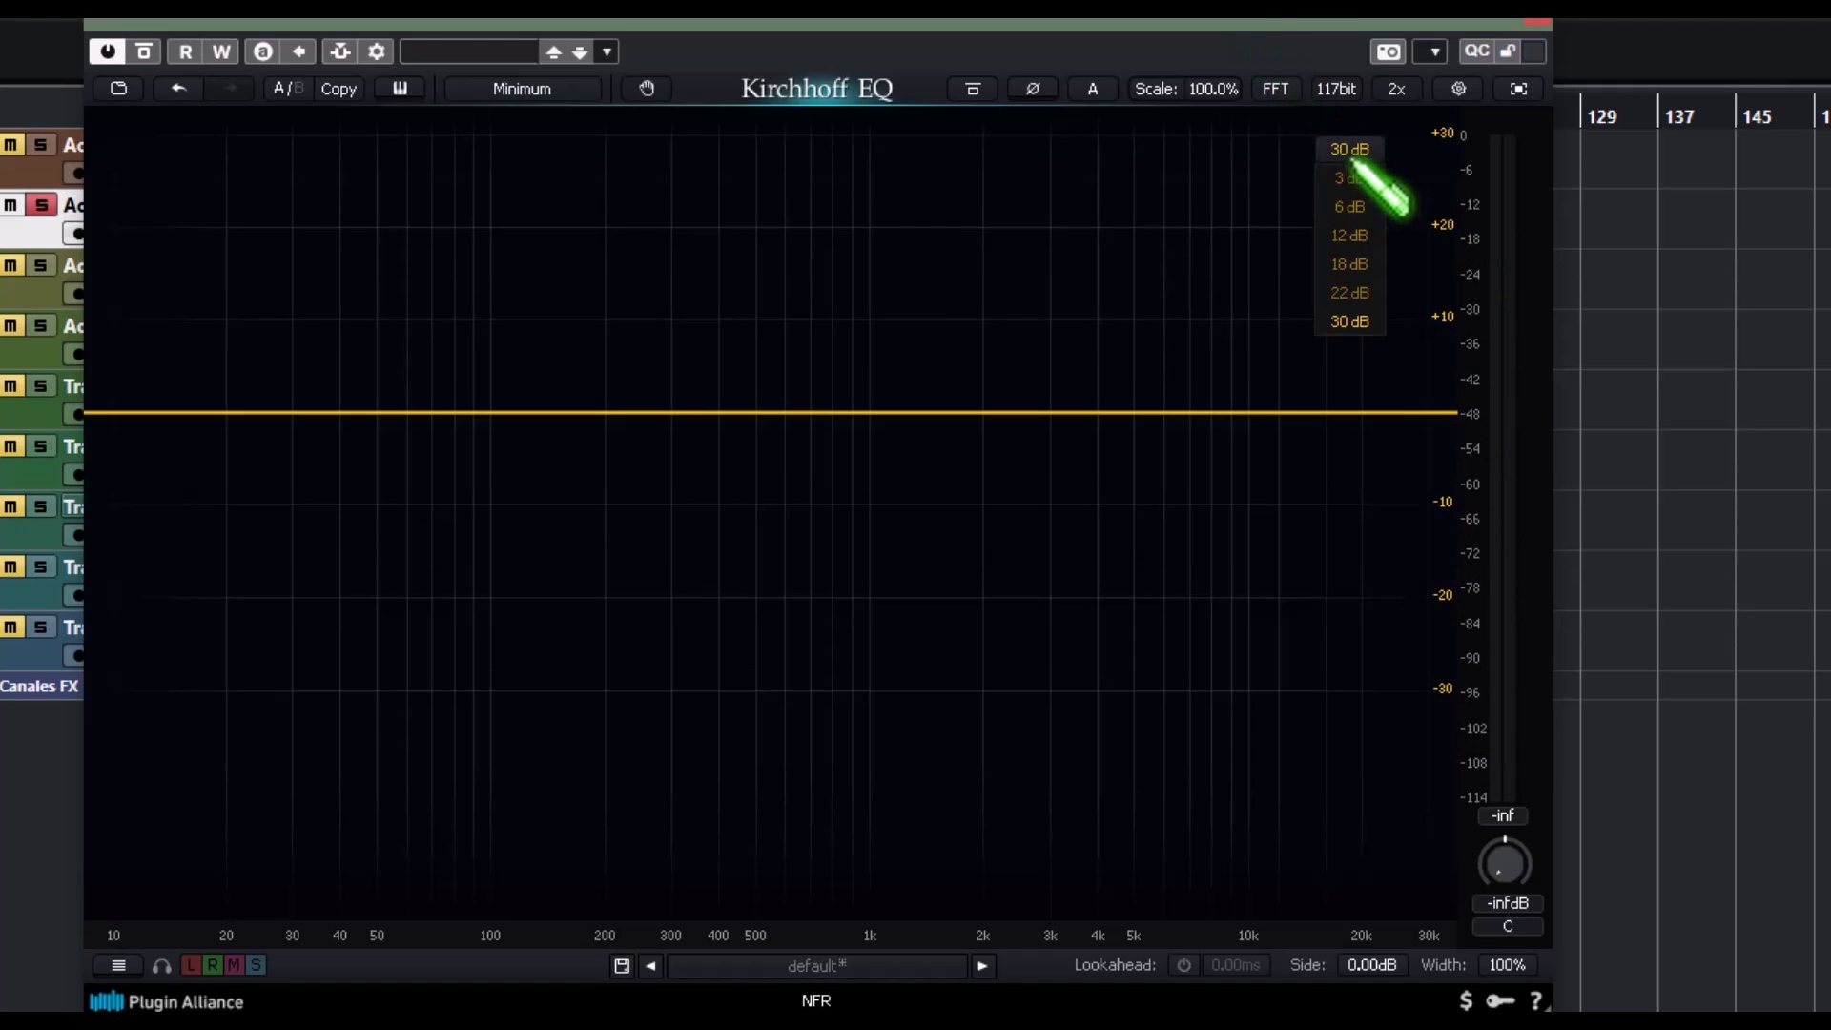
click(1354, 206)
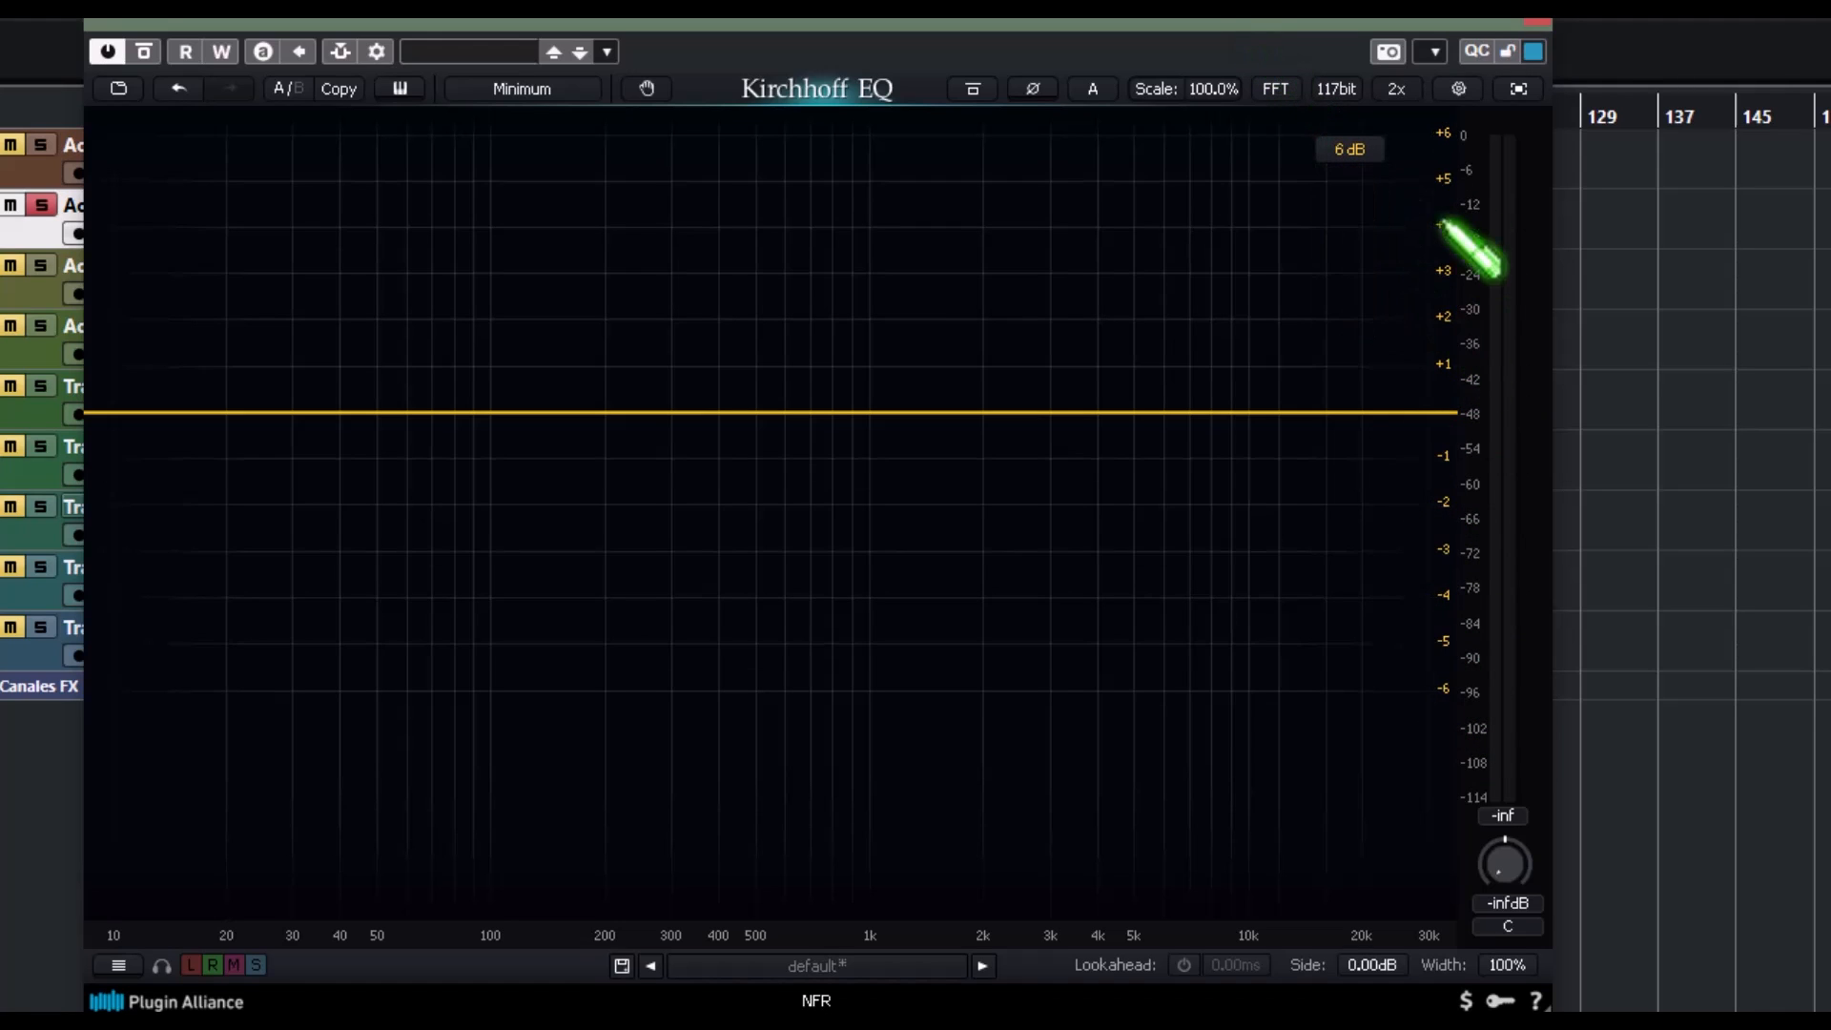
click(1358, 156)
click(1379, 267)
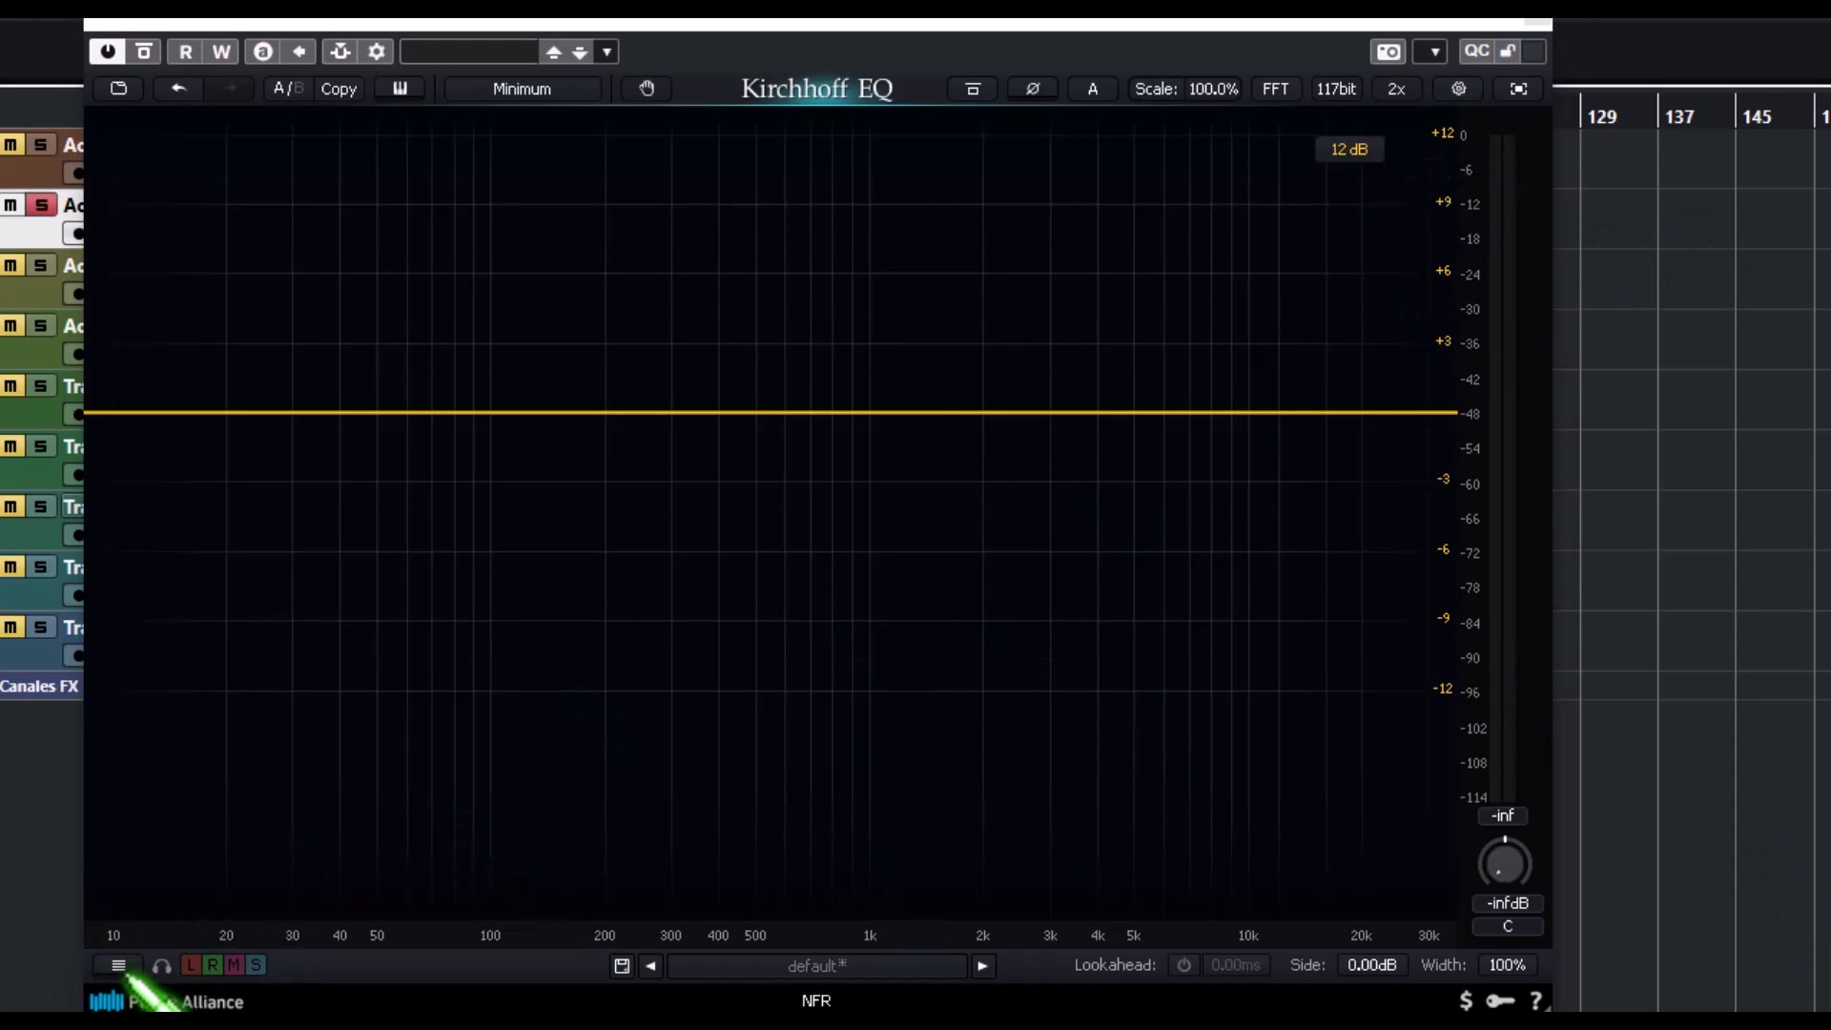
- Show the band list and add three nearly flat bell bands at about 43.7 Hz, 199.8 Hz and 858.7 Hz
click(118, 965)
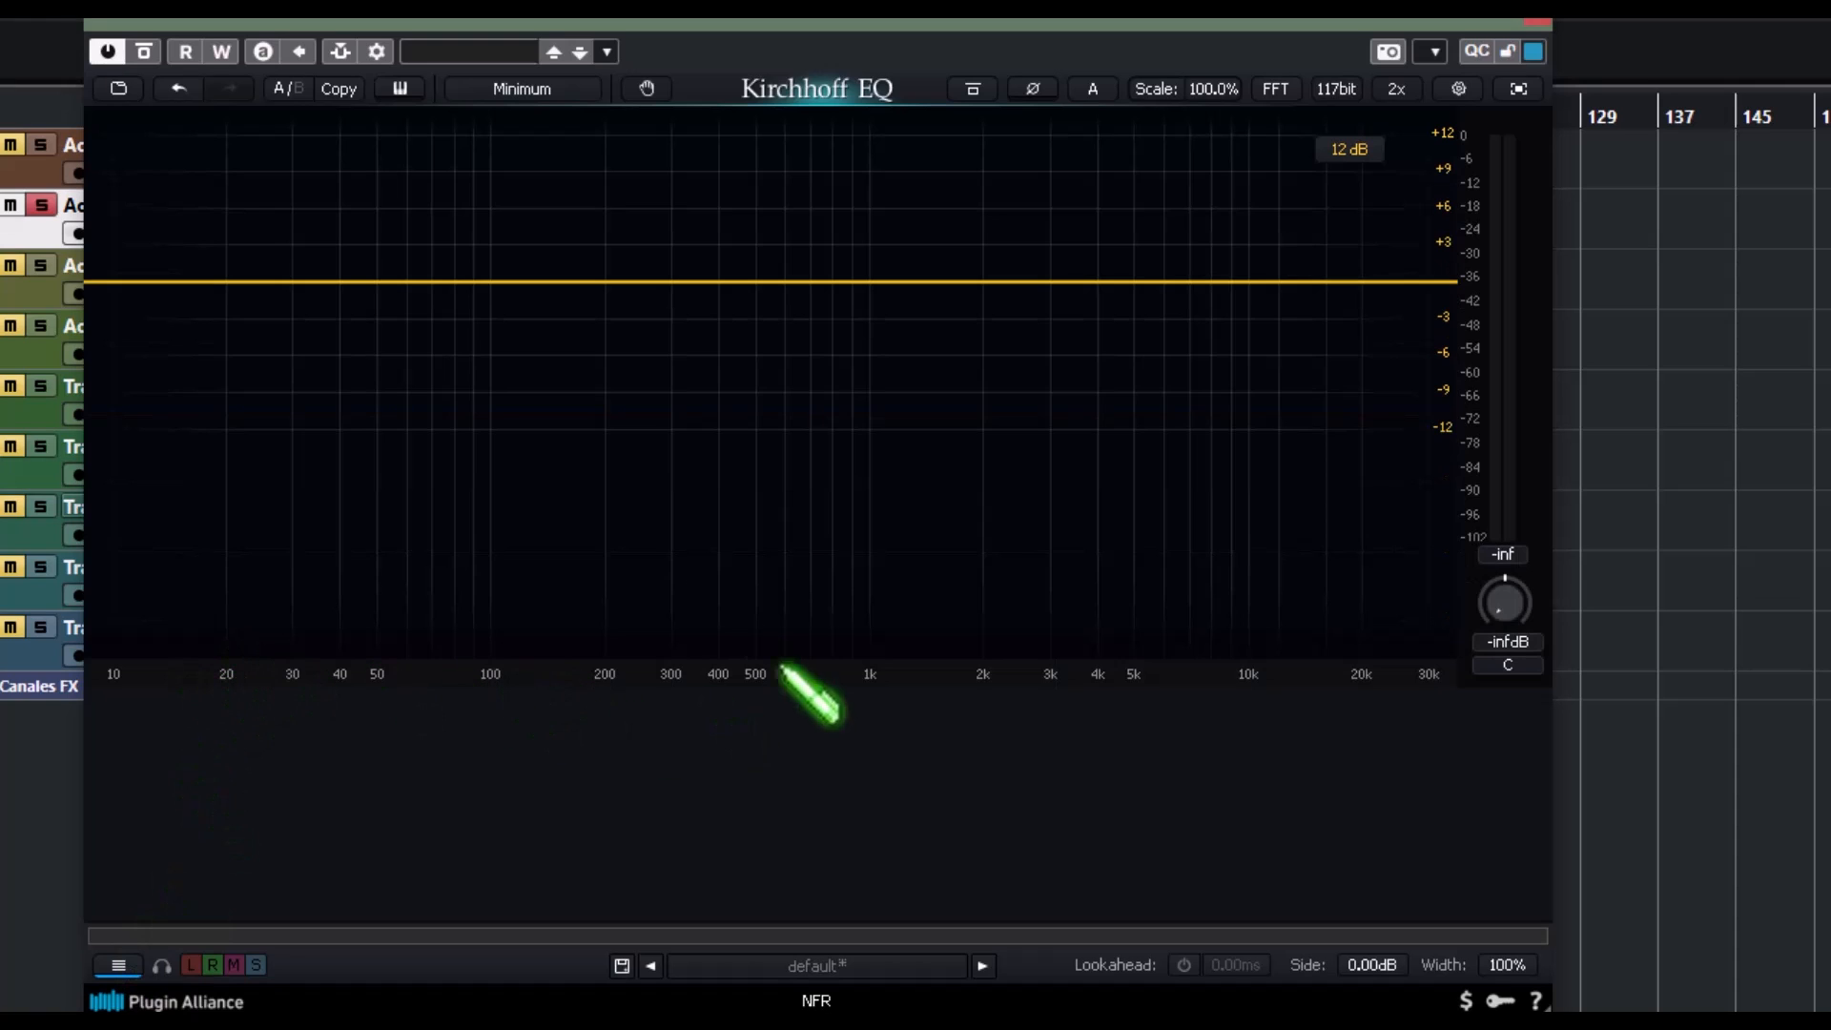
click(355, 280)
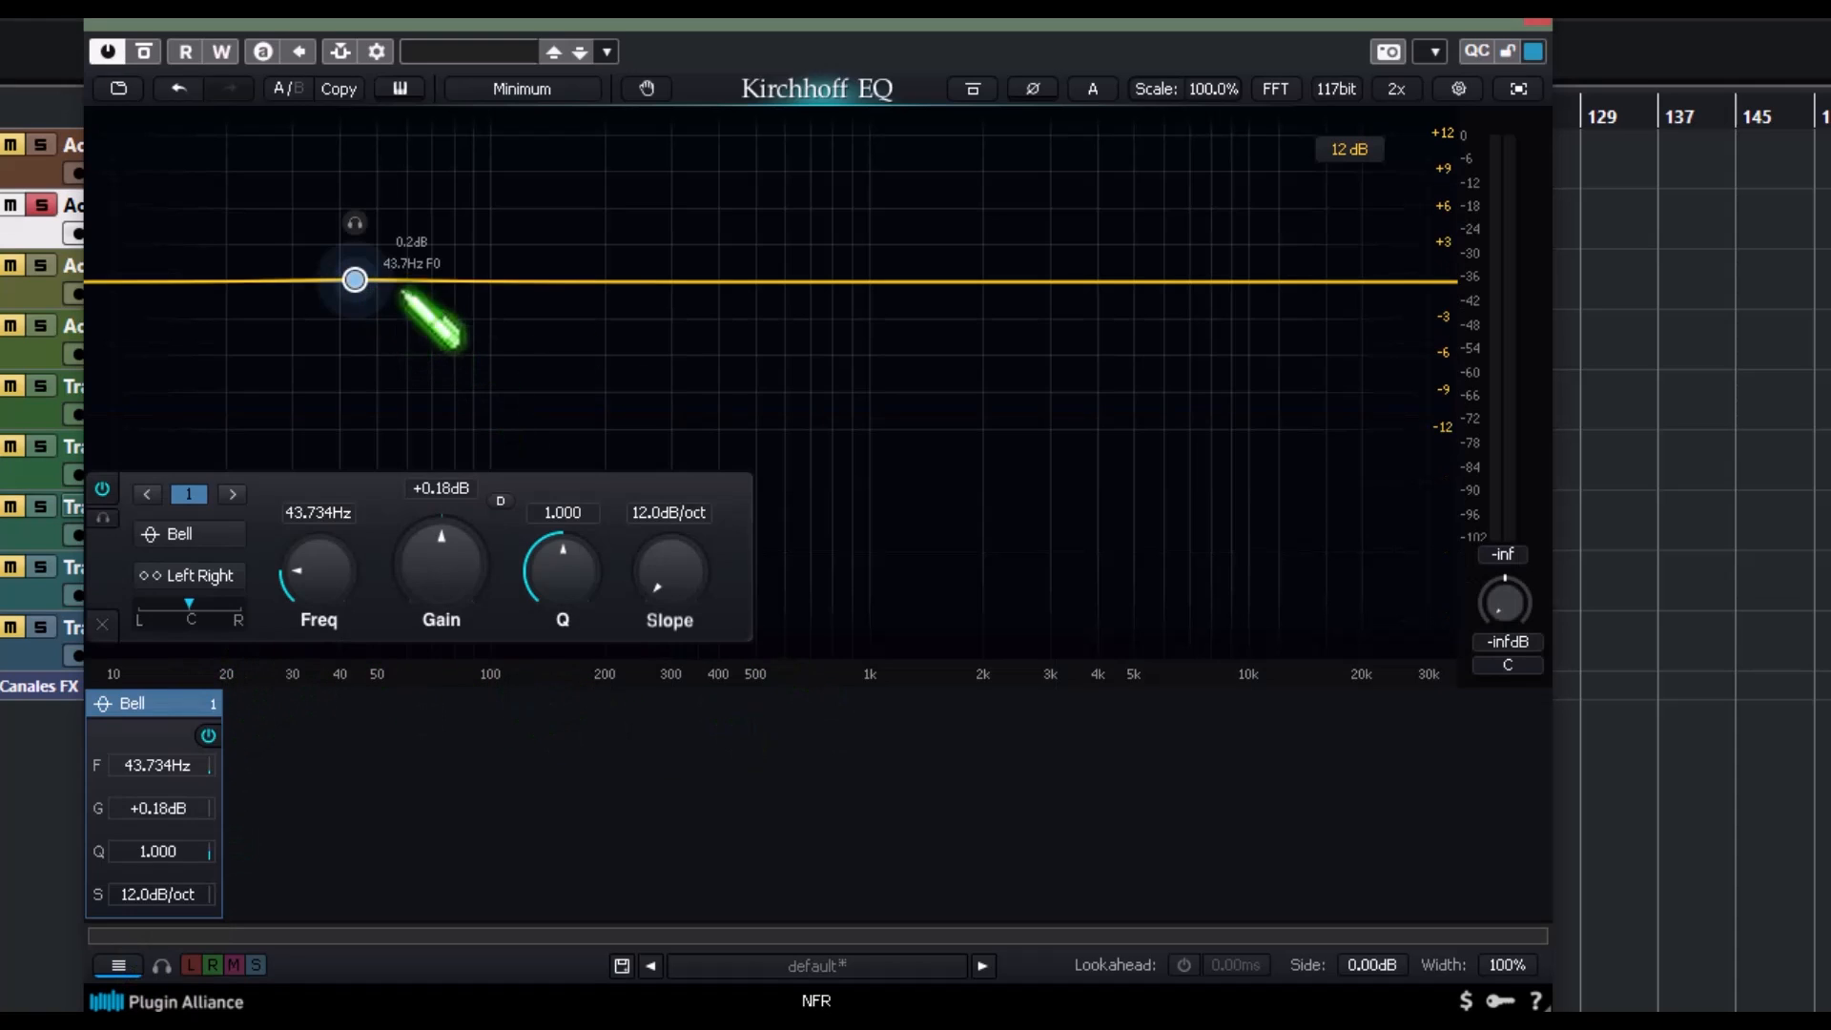
click(605, 281)
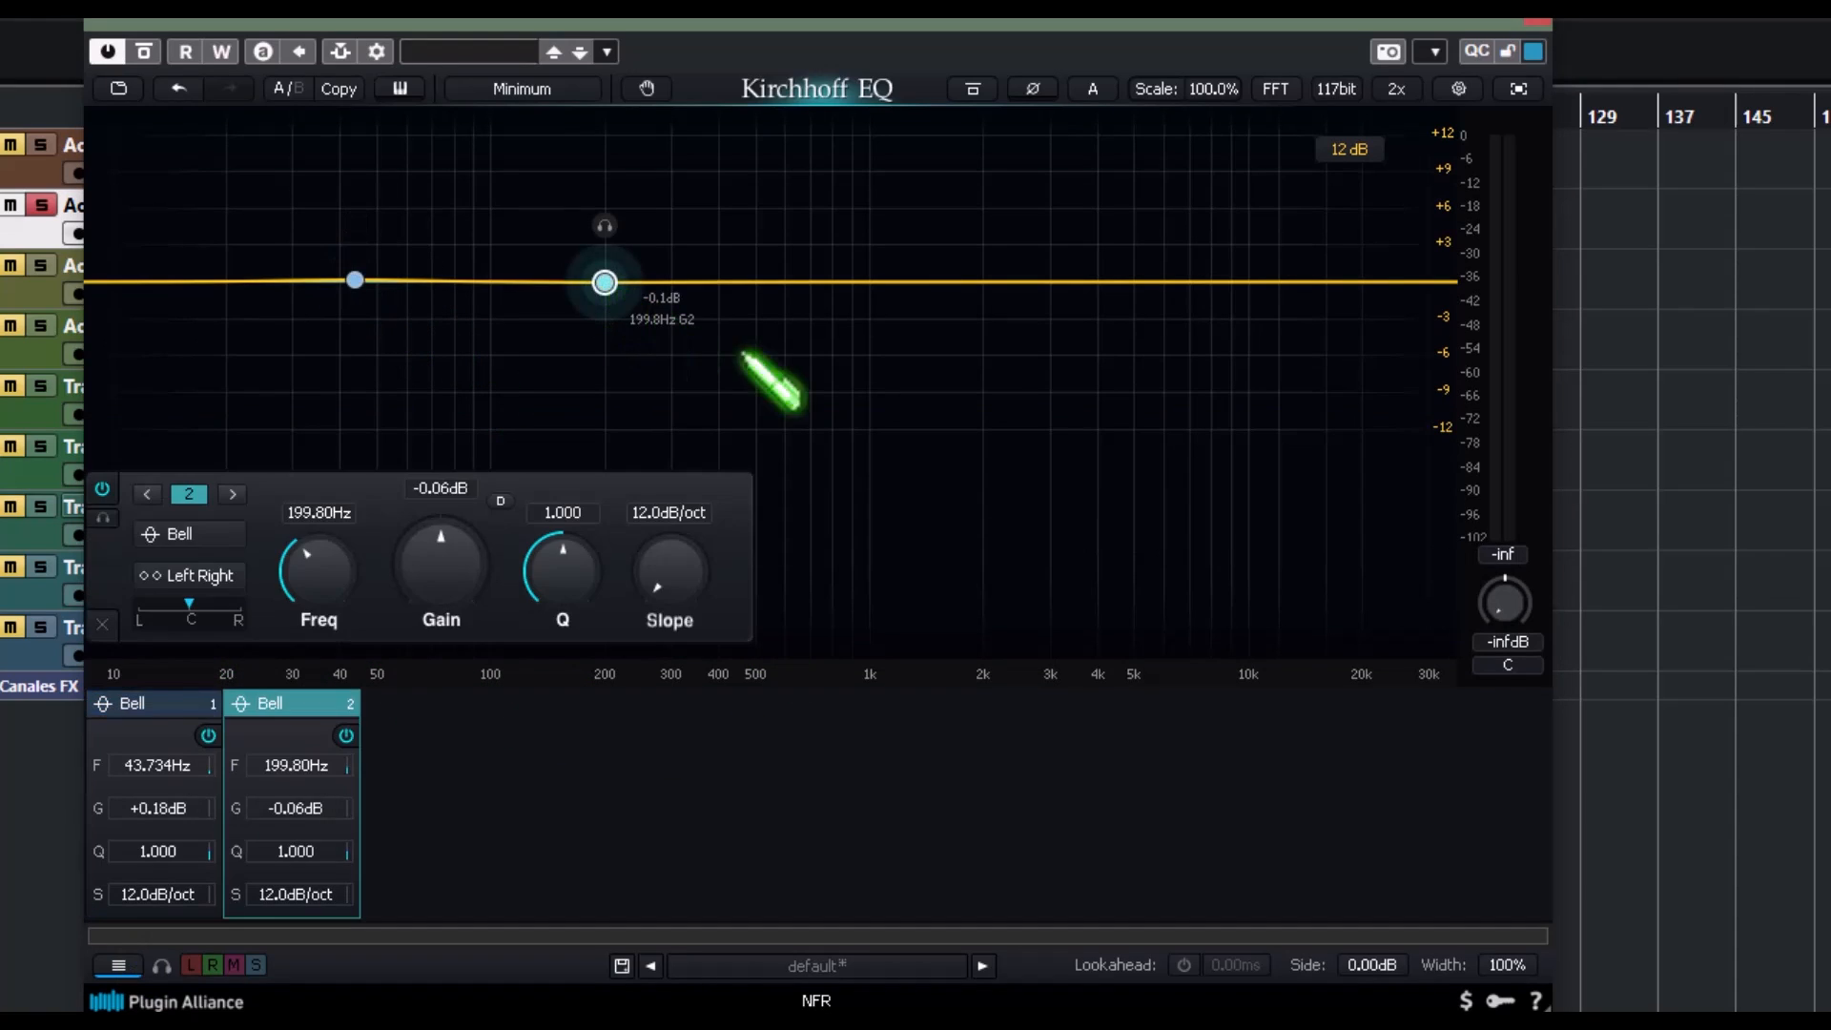
click(844, 279)
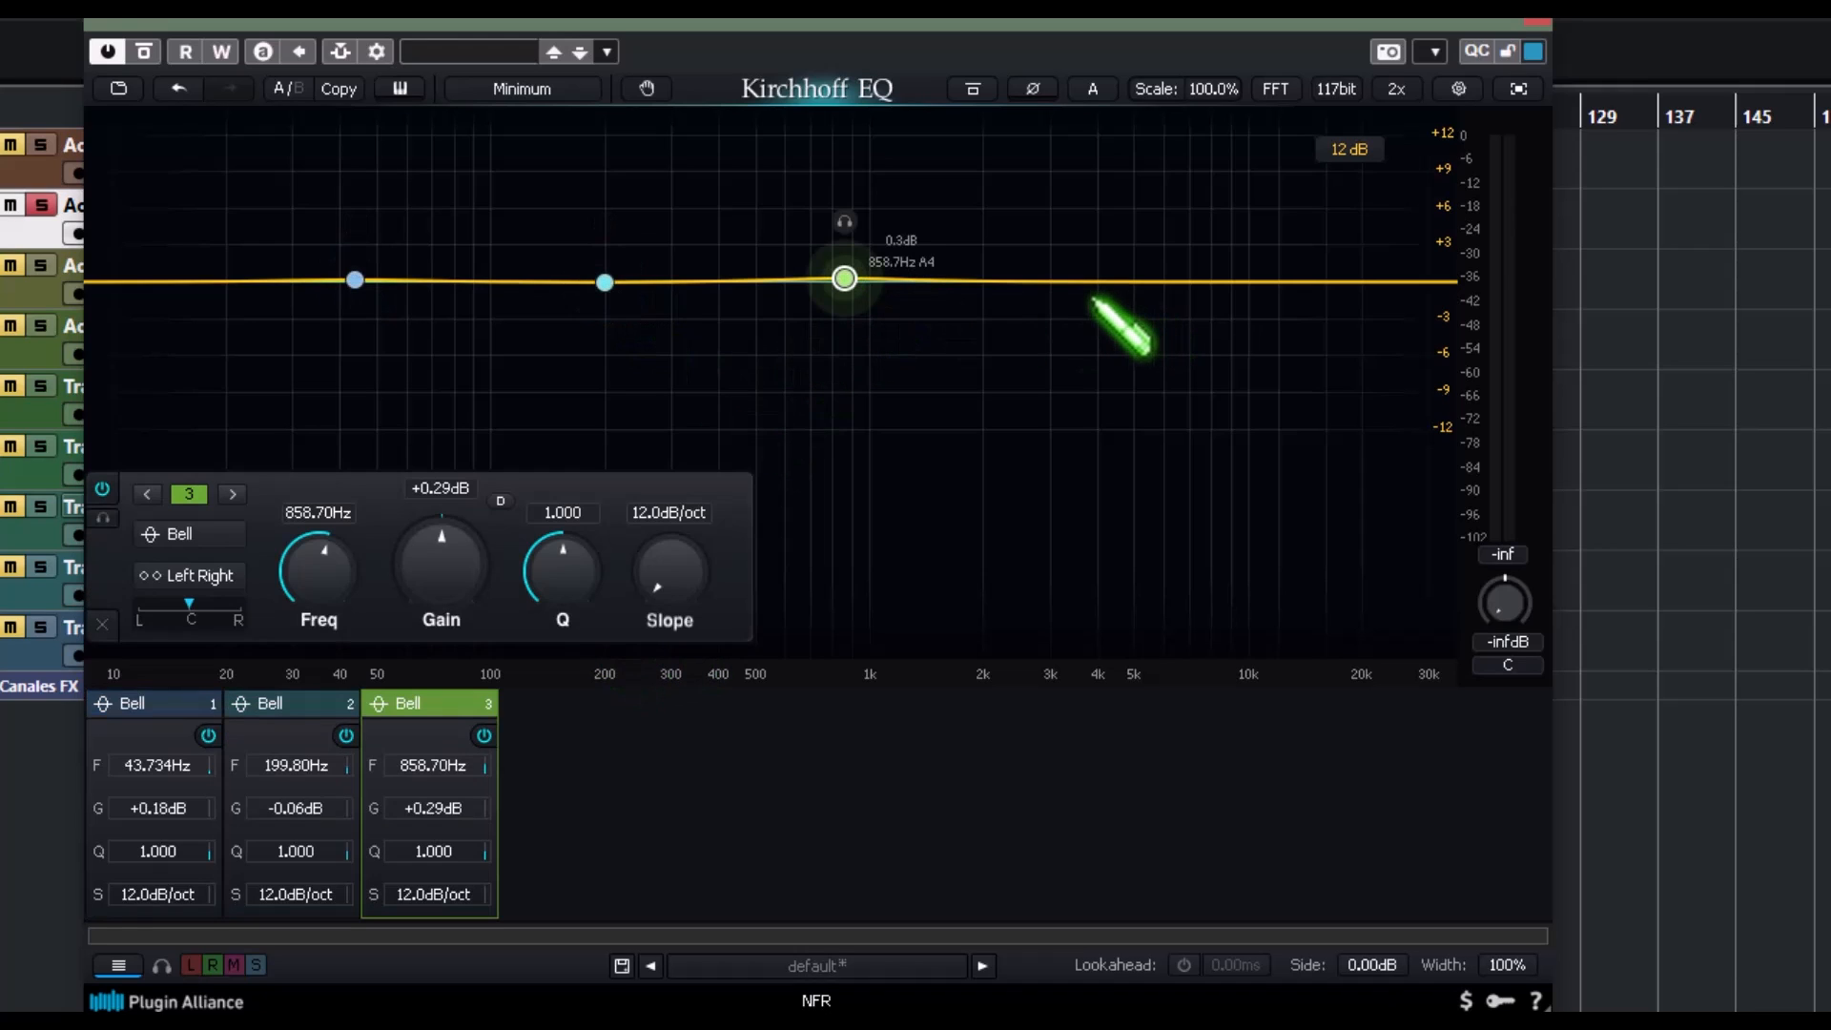
- Add a fourth bell band at about 3627 Hz, and in the band list set band 1 to about 26 Hz, +6.6 dB, Q 2.25 and 13.6 dB/oct
click(1082, 287)
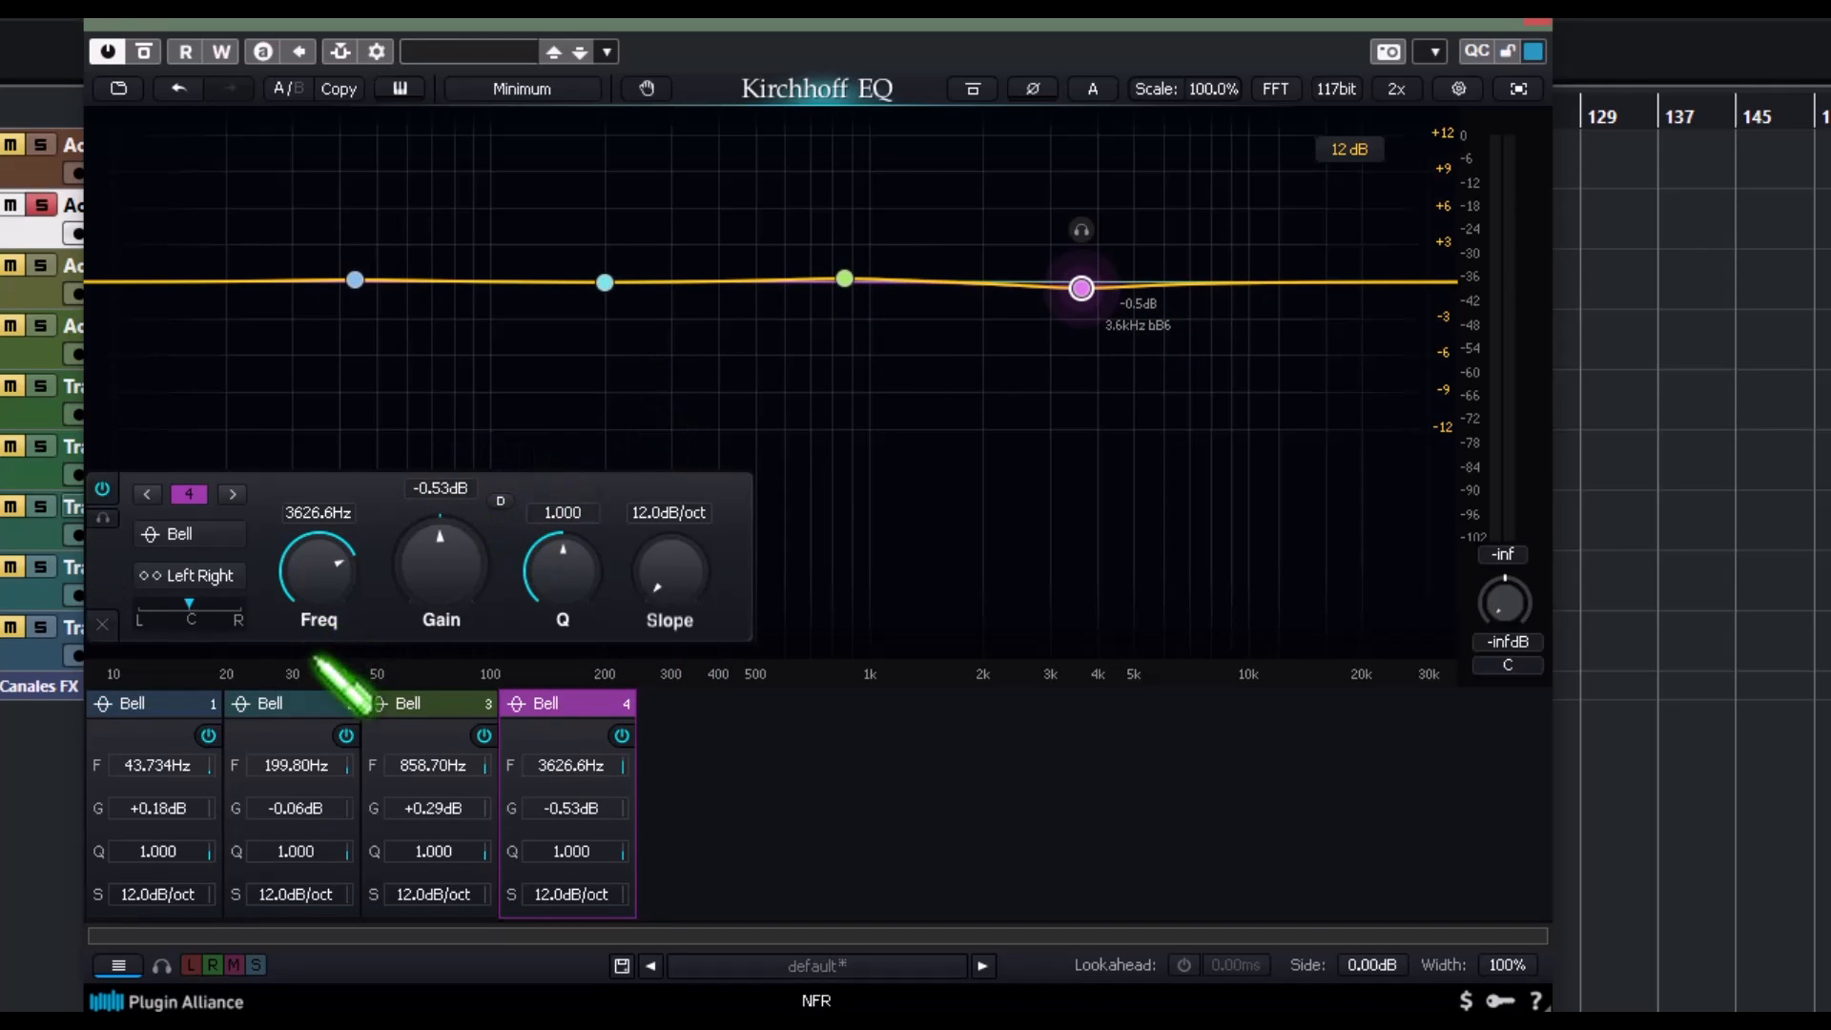
click(218, 740)
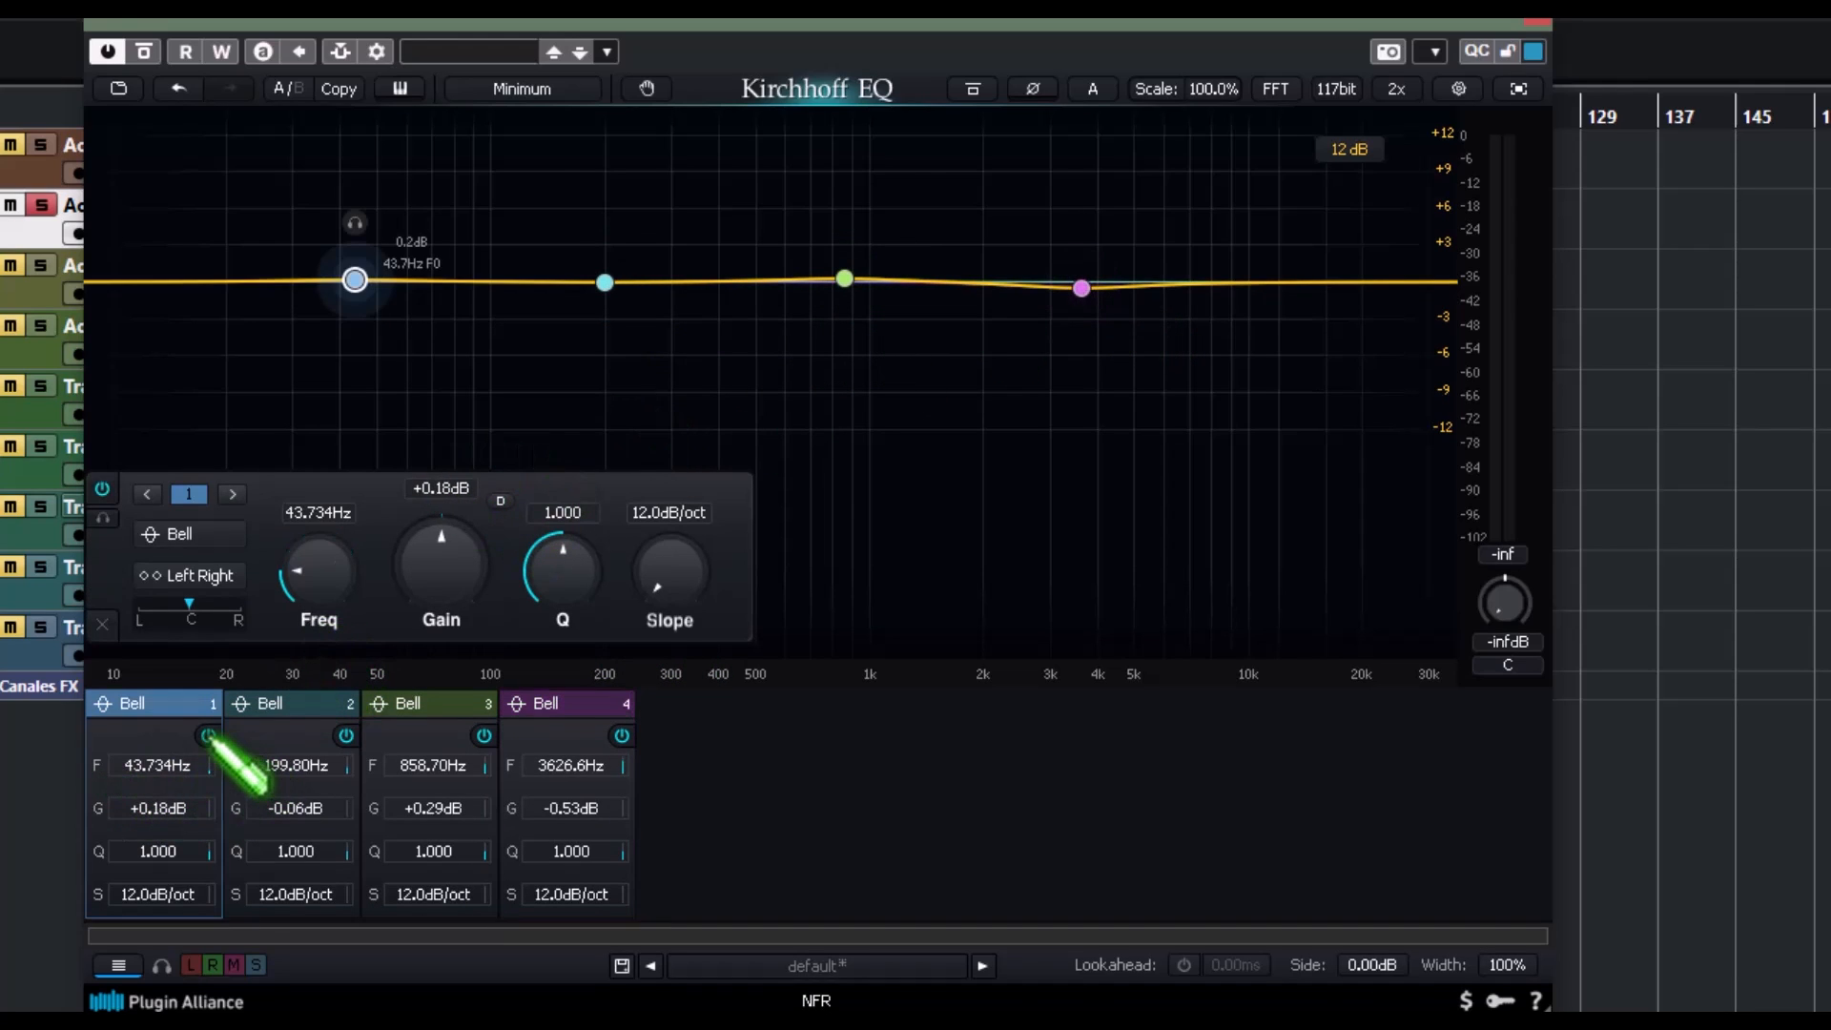
drag(156, 766, 477, 882)
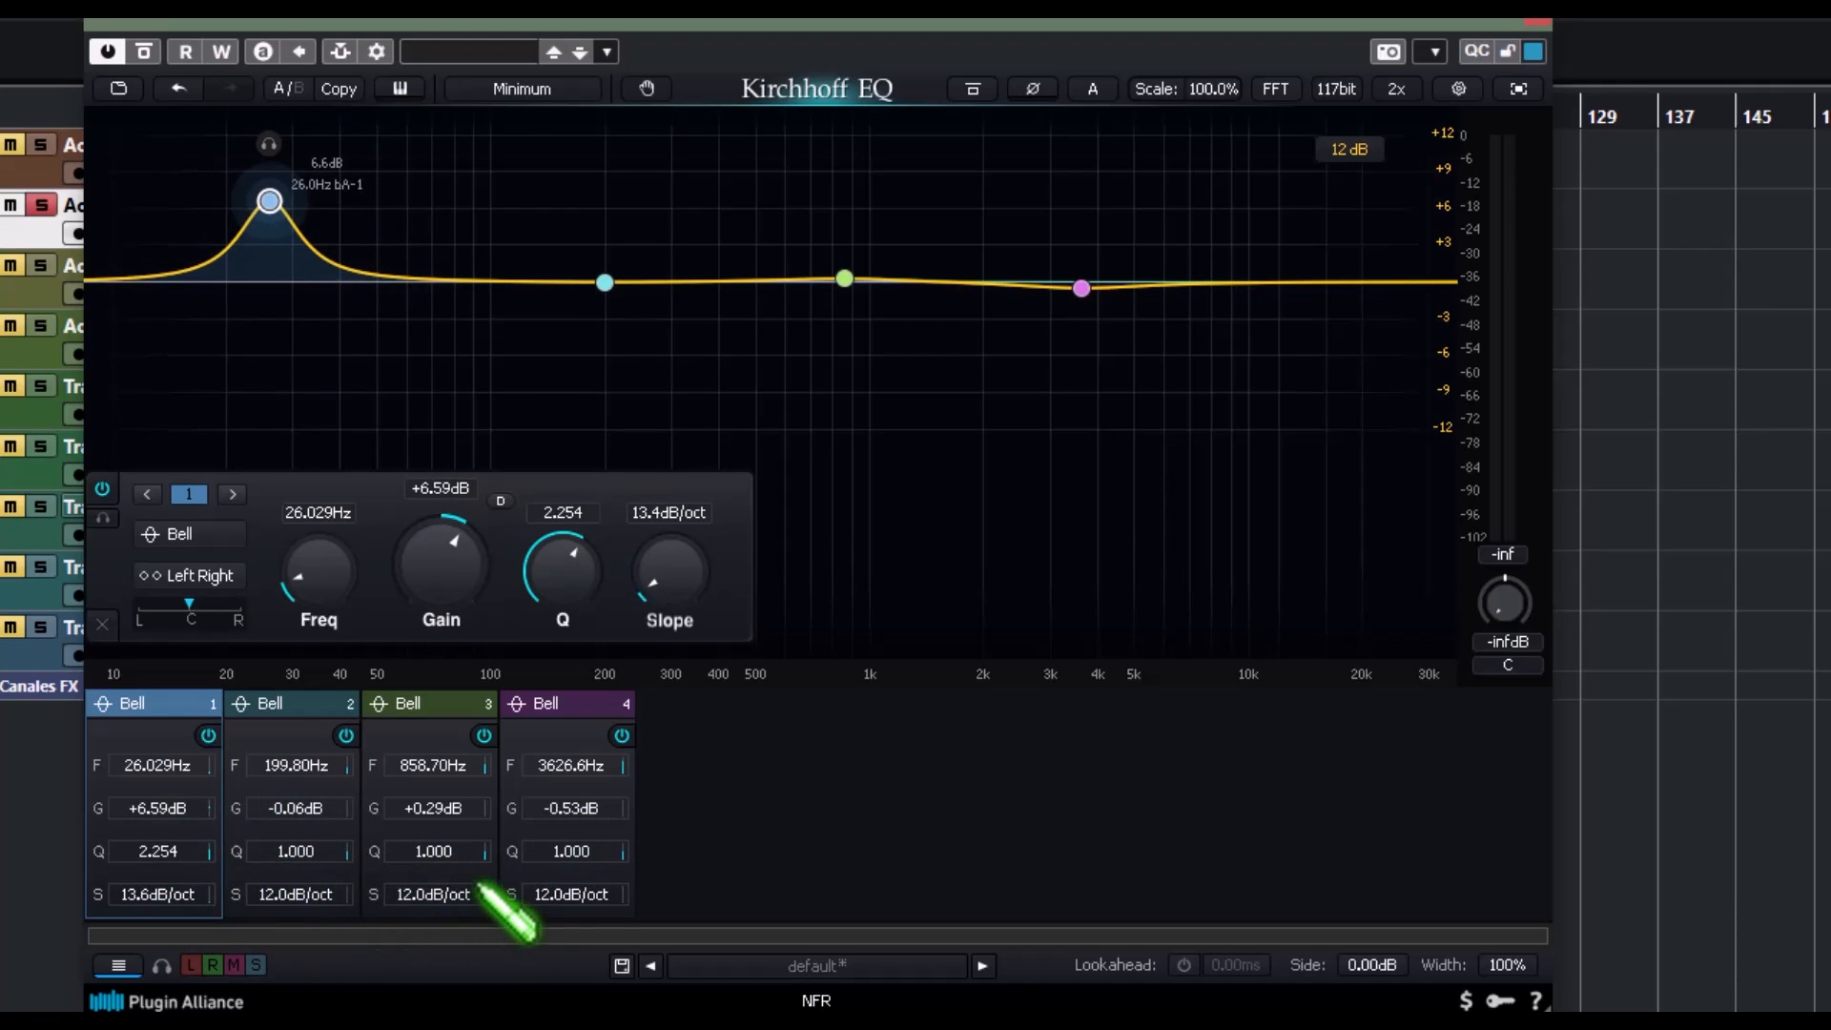
click(343, 745)
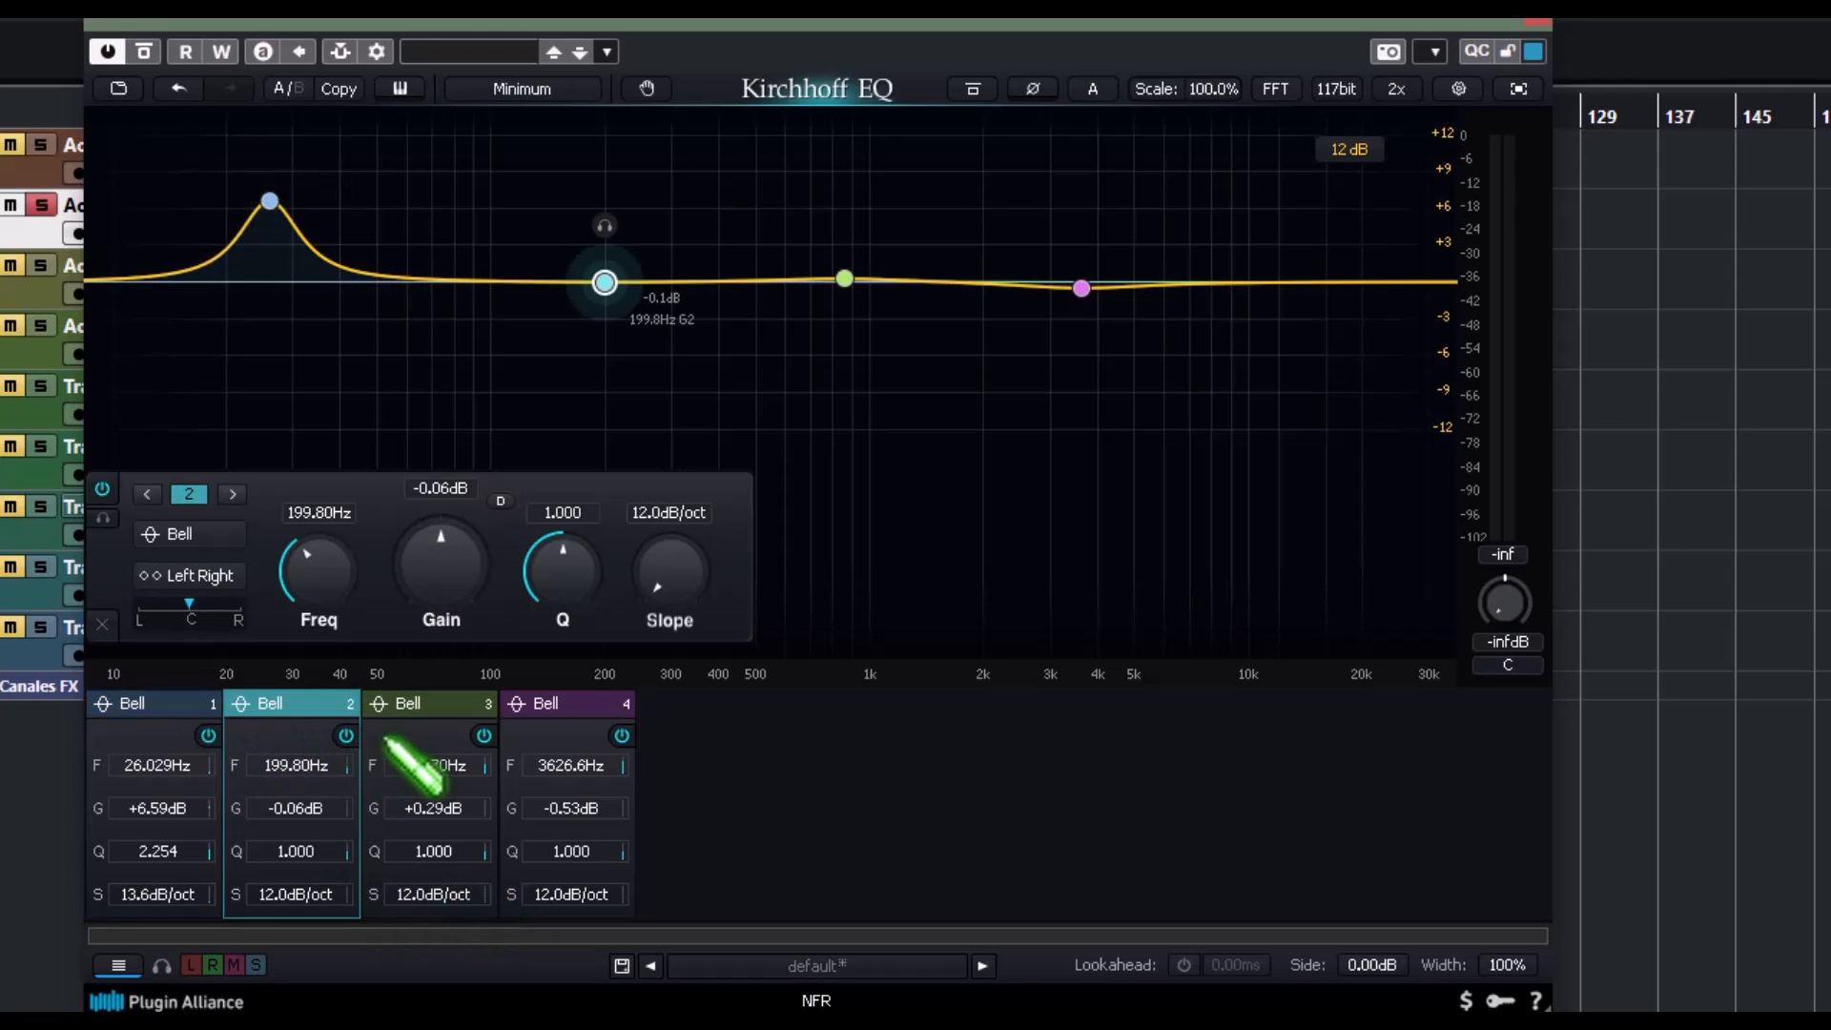
- Look over the channel buttons, the preset save options and the preset list, then close the list without loading a preset
click(211, 965)
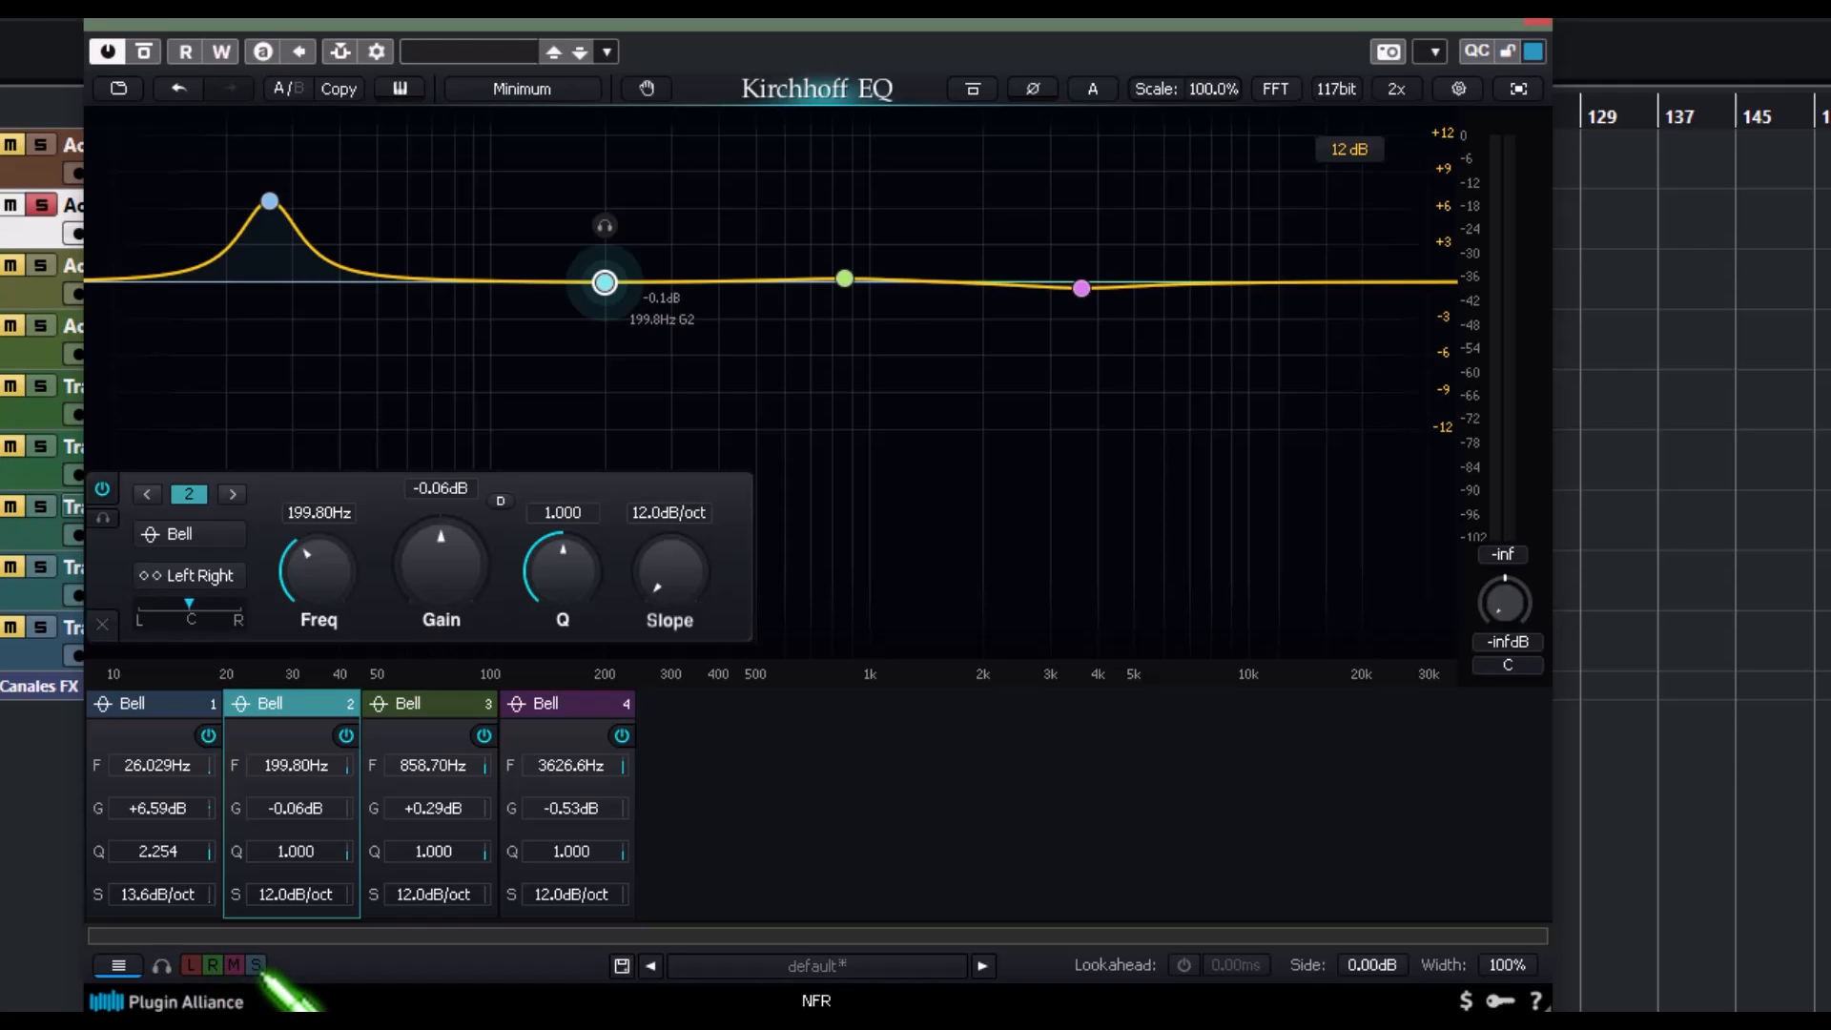
click(621, 965)
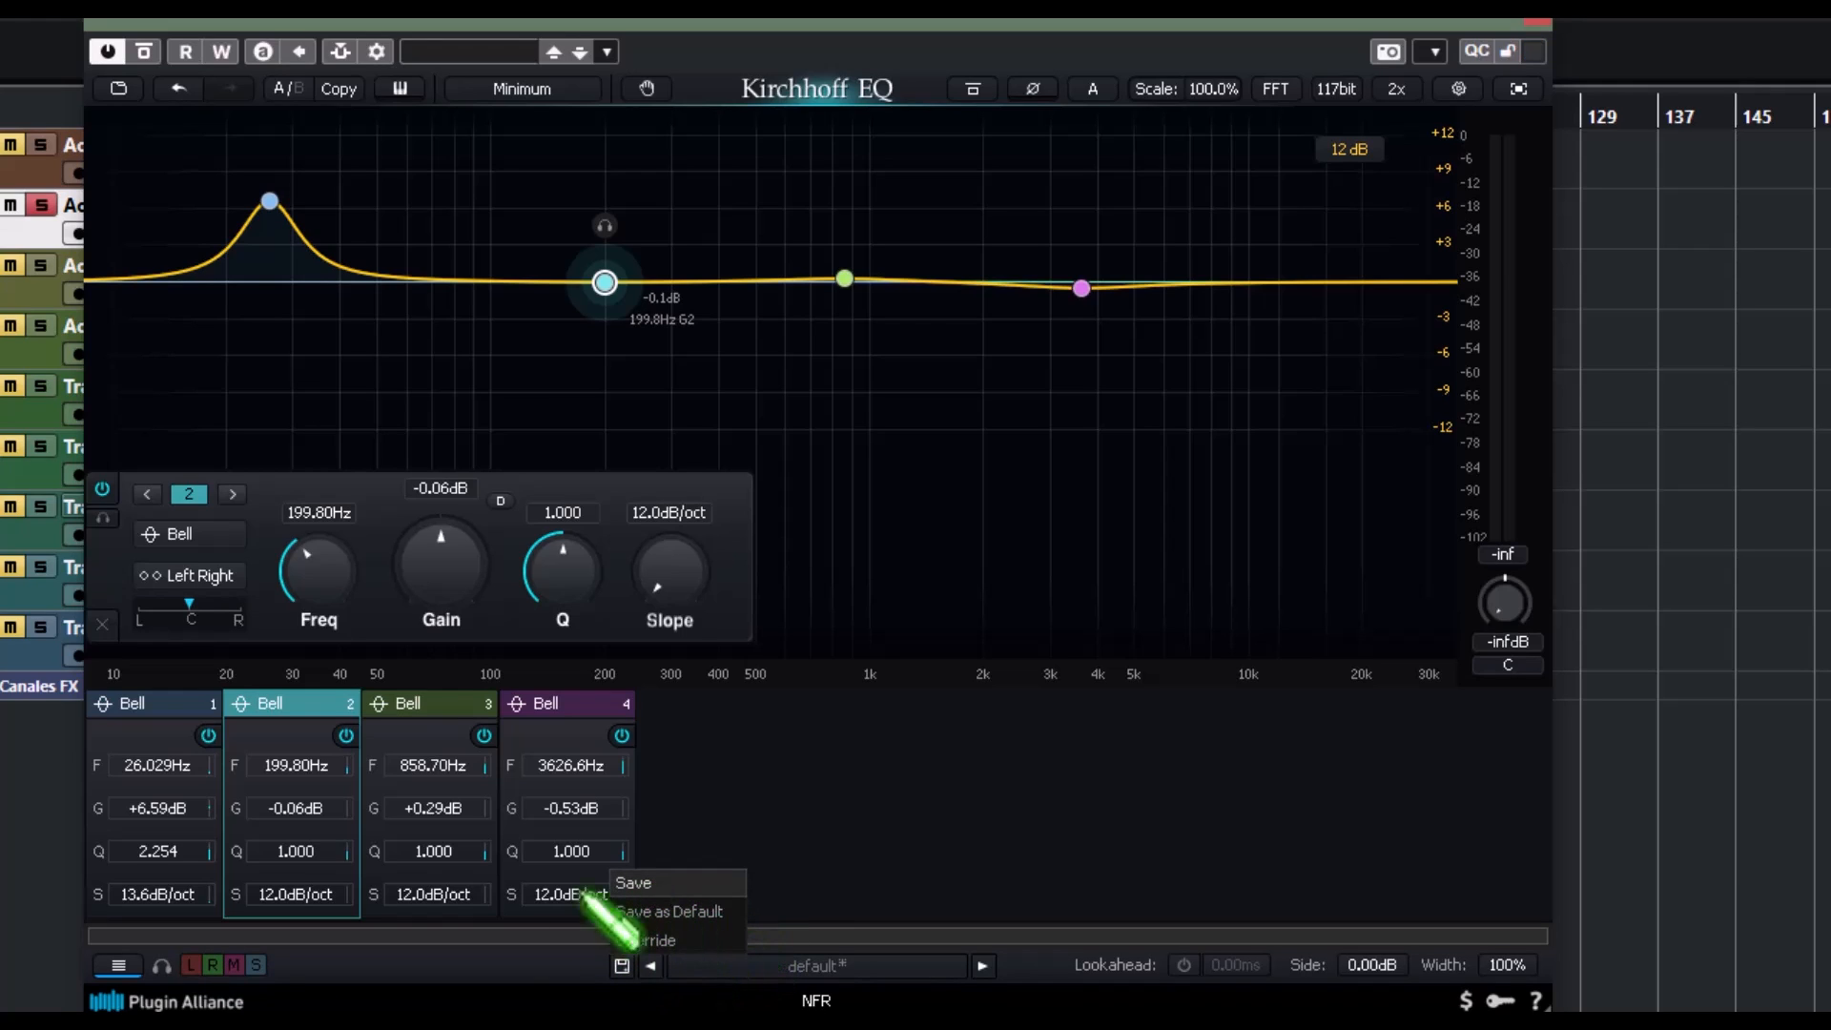
click(808, 971)
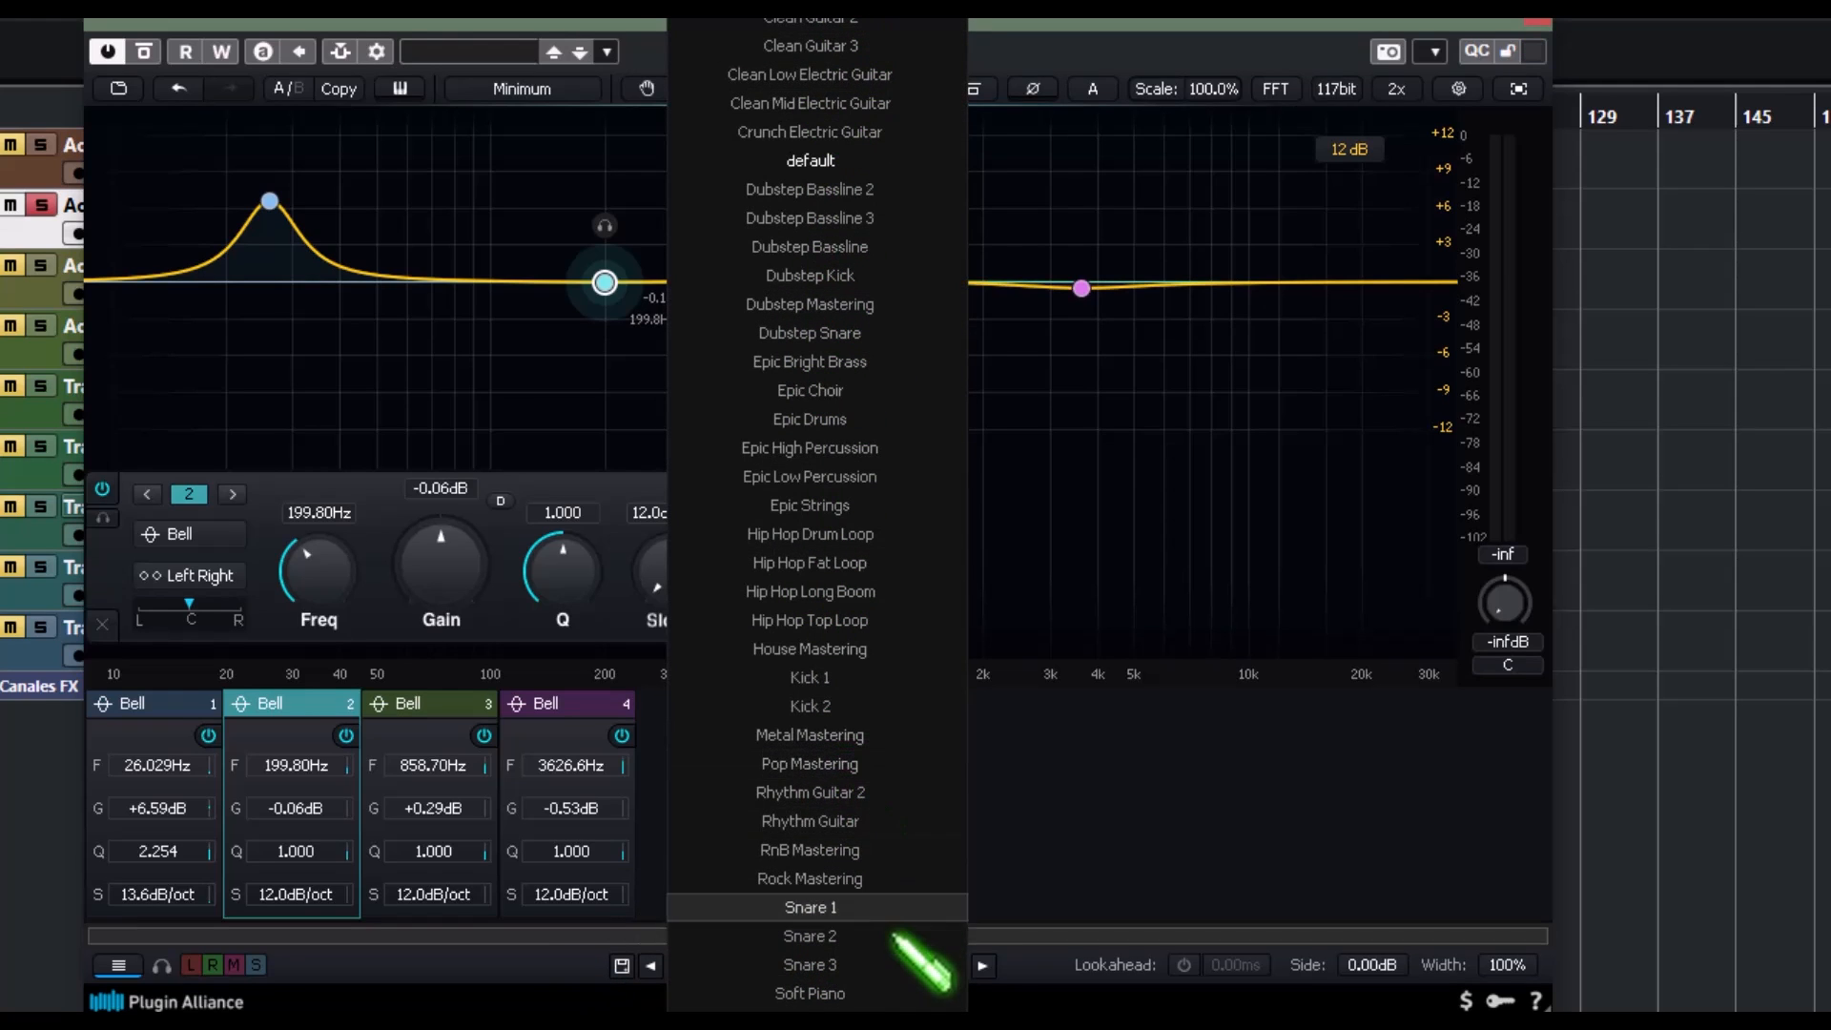
click(1109, 830)
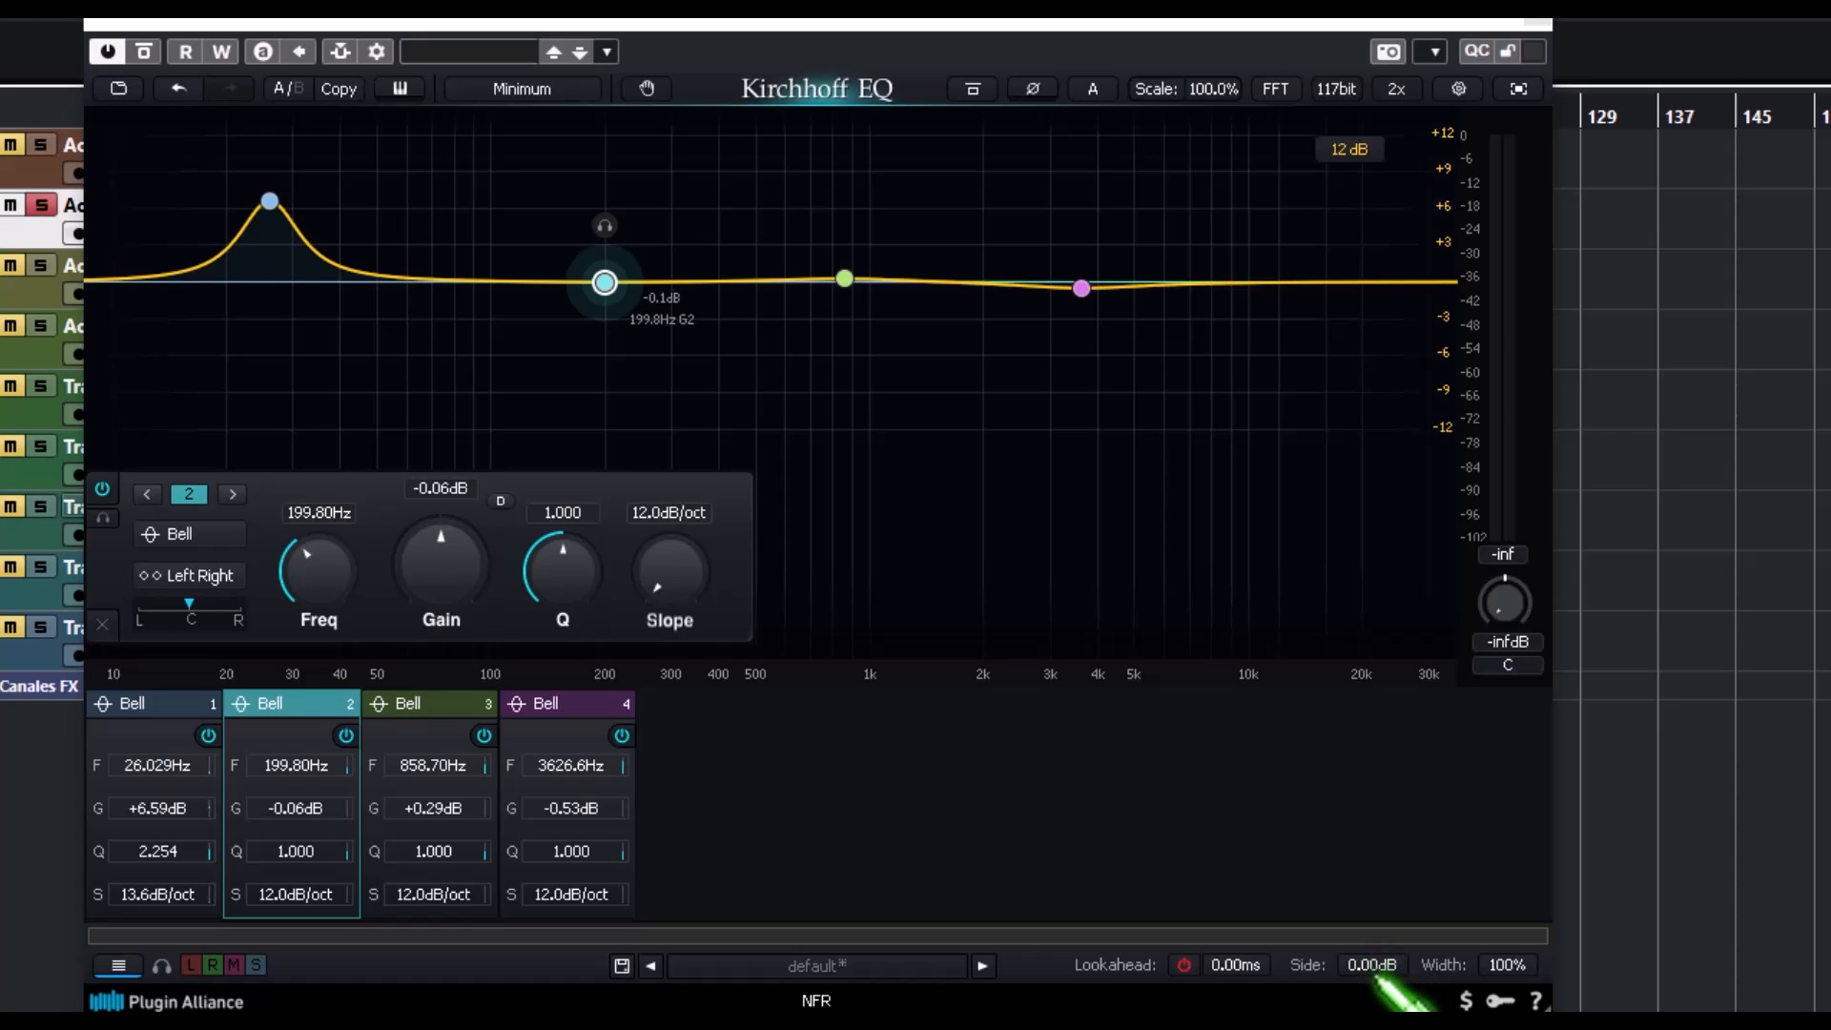
- Try the side gain at +12 dB and reset it to 0 dB, and try the width at 200% before returning it to 100%
mouse_move(1378, 980)
mouse_down()
mouse_move(1378, 1020)
mouse_move(1378, 963)
mouse_up()
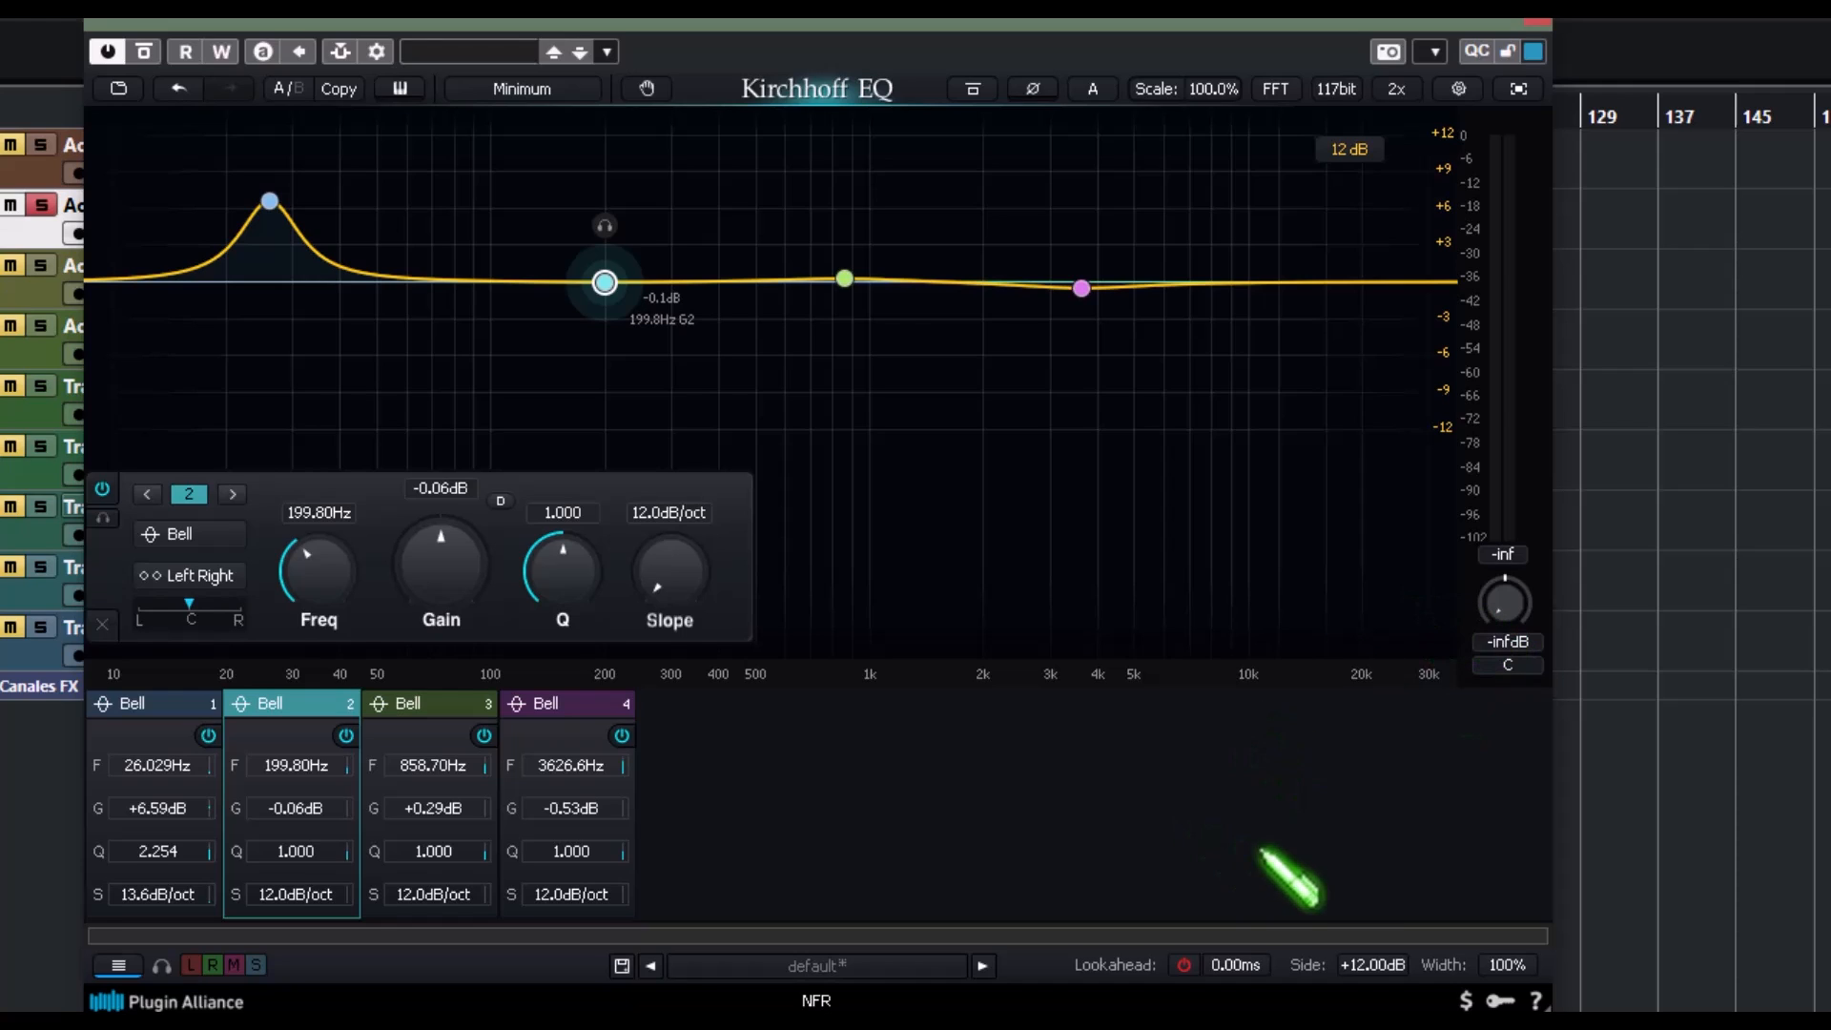
double_click(1370, 965)
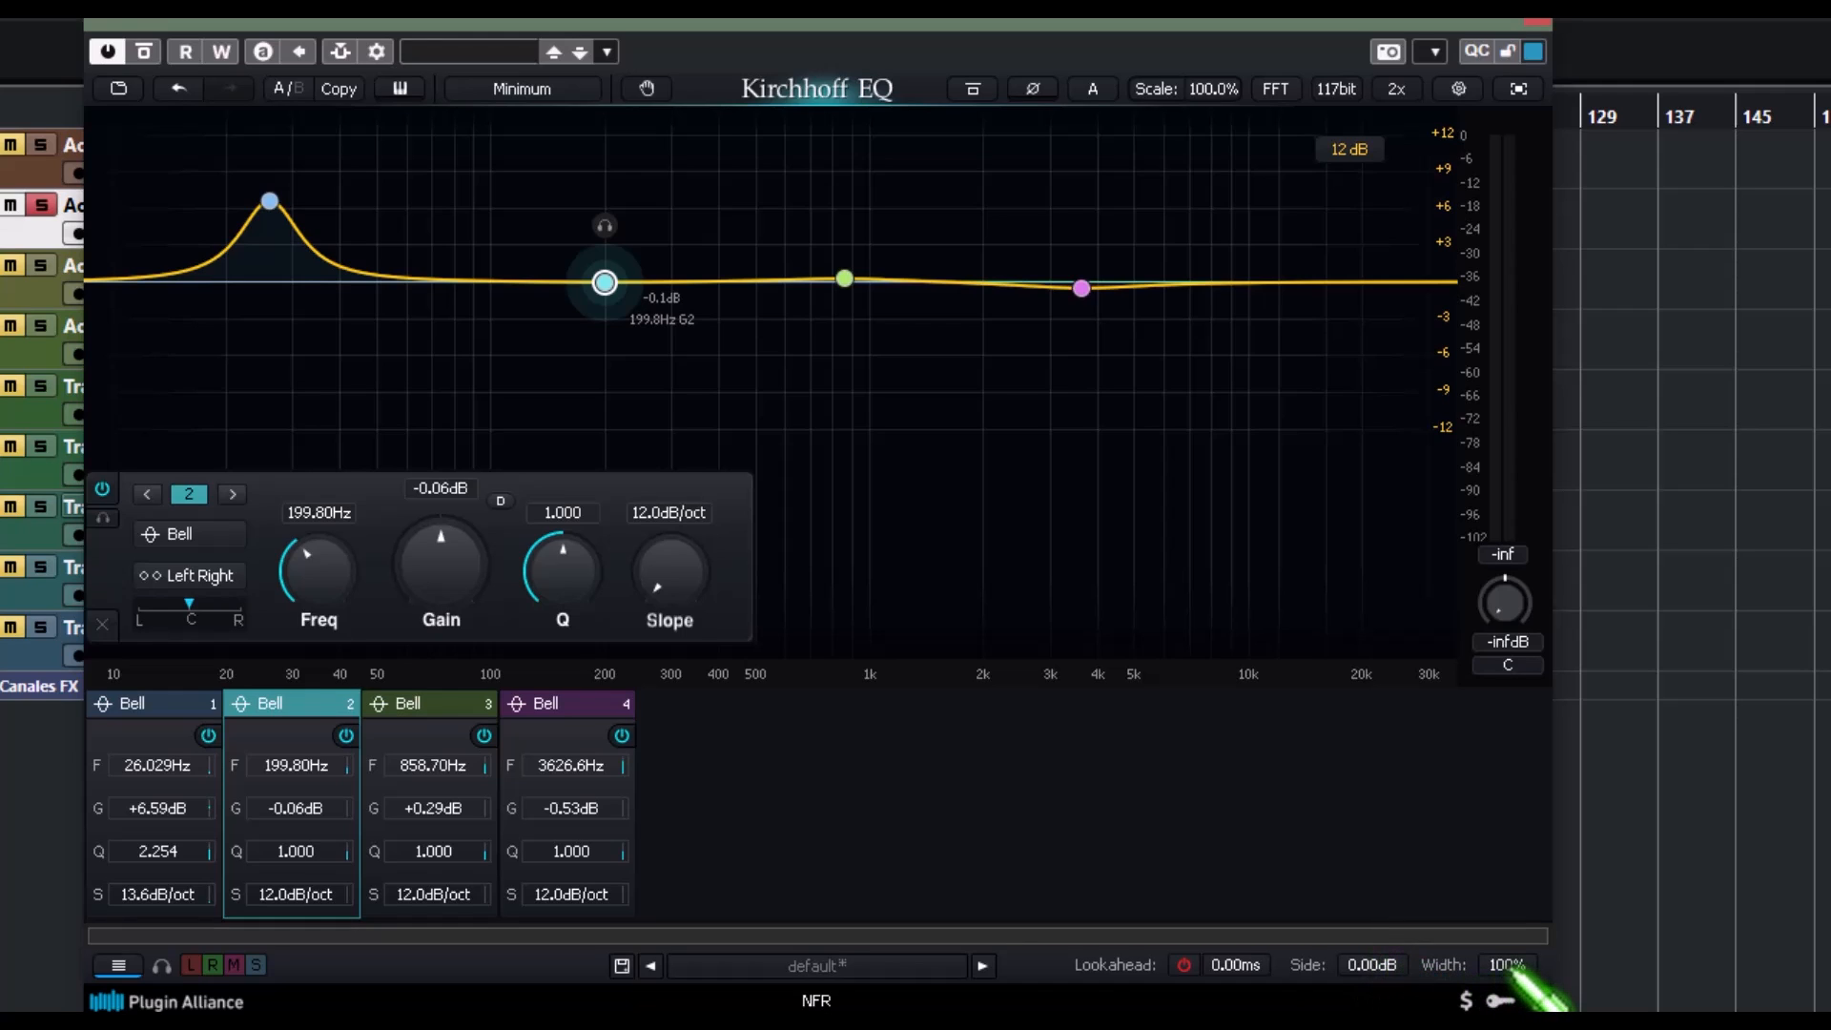
drag(1511, 967, 1516, 1025)
drag(1512, 971, 1694, 555)
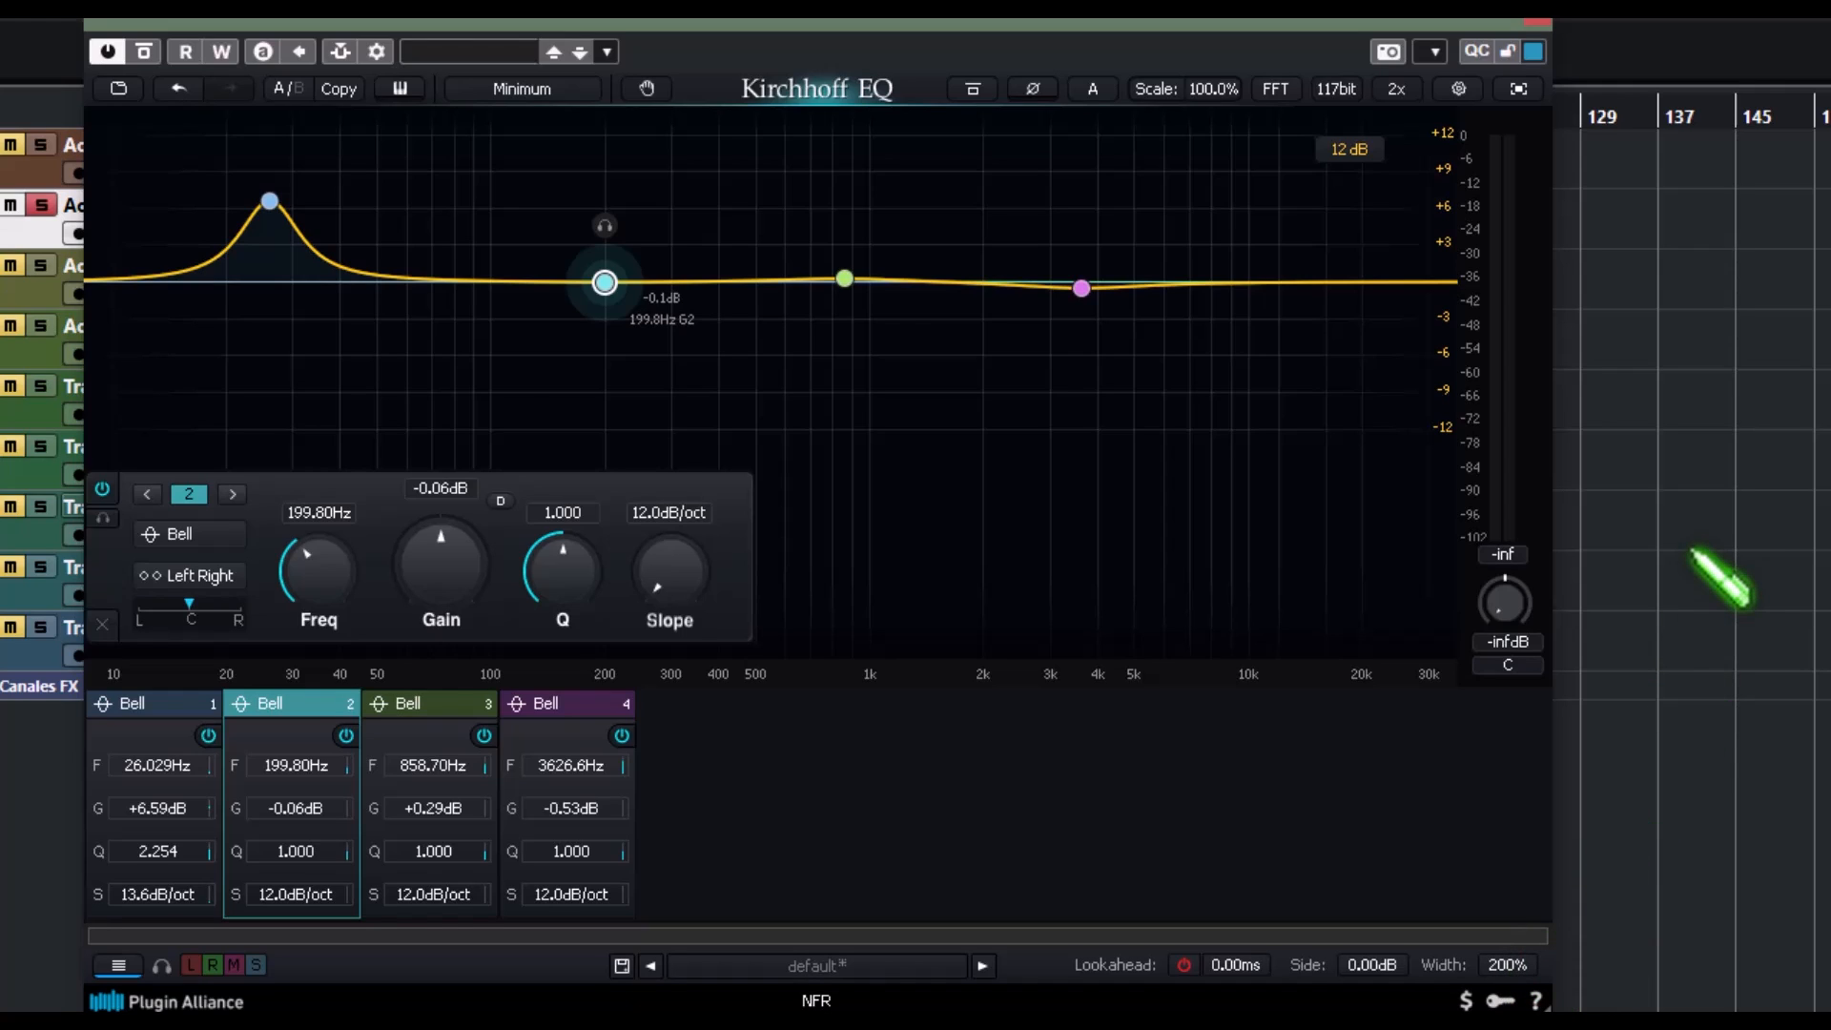
drag(1694, 553, 1526, 1020)
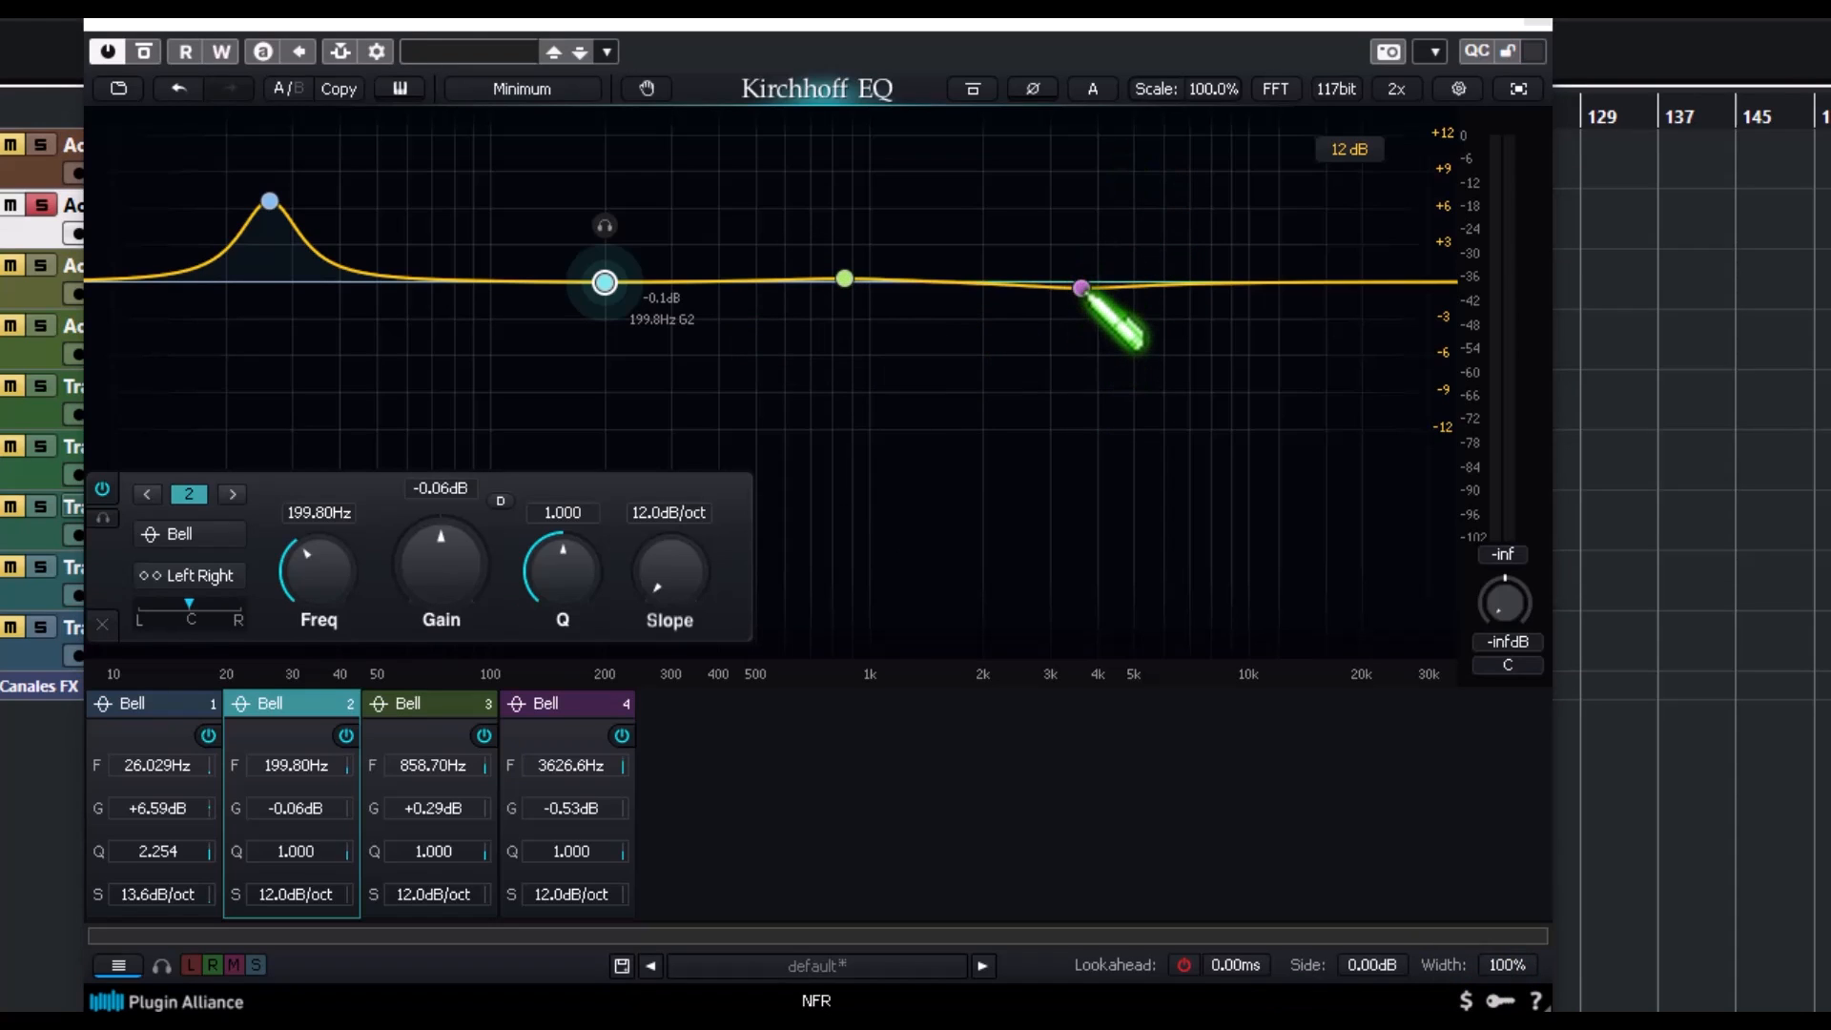
- Move band 4 to about 2840 Hz and +4 dB, and briefly solo it
drag(1081, 287, 1040, 232)
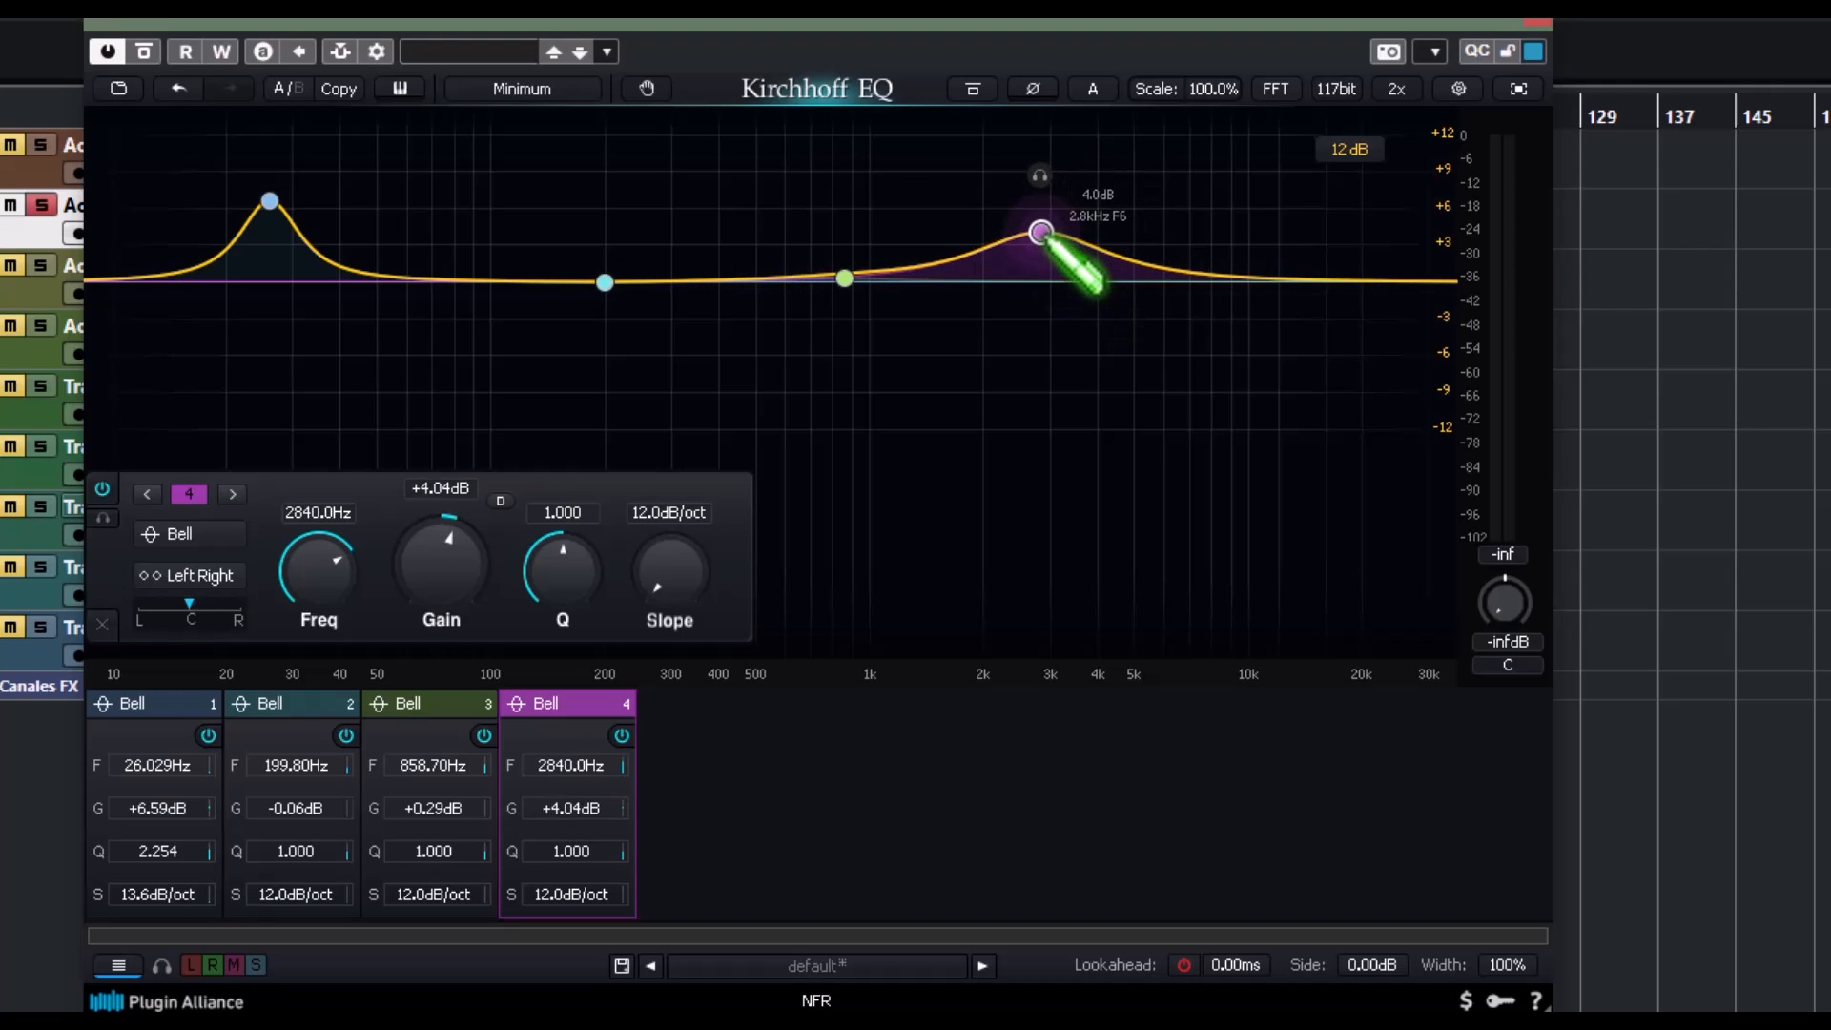
click(1040, 175)
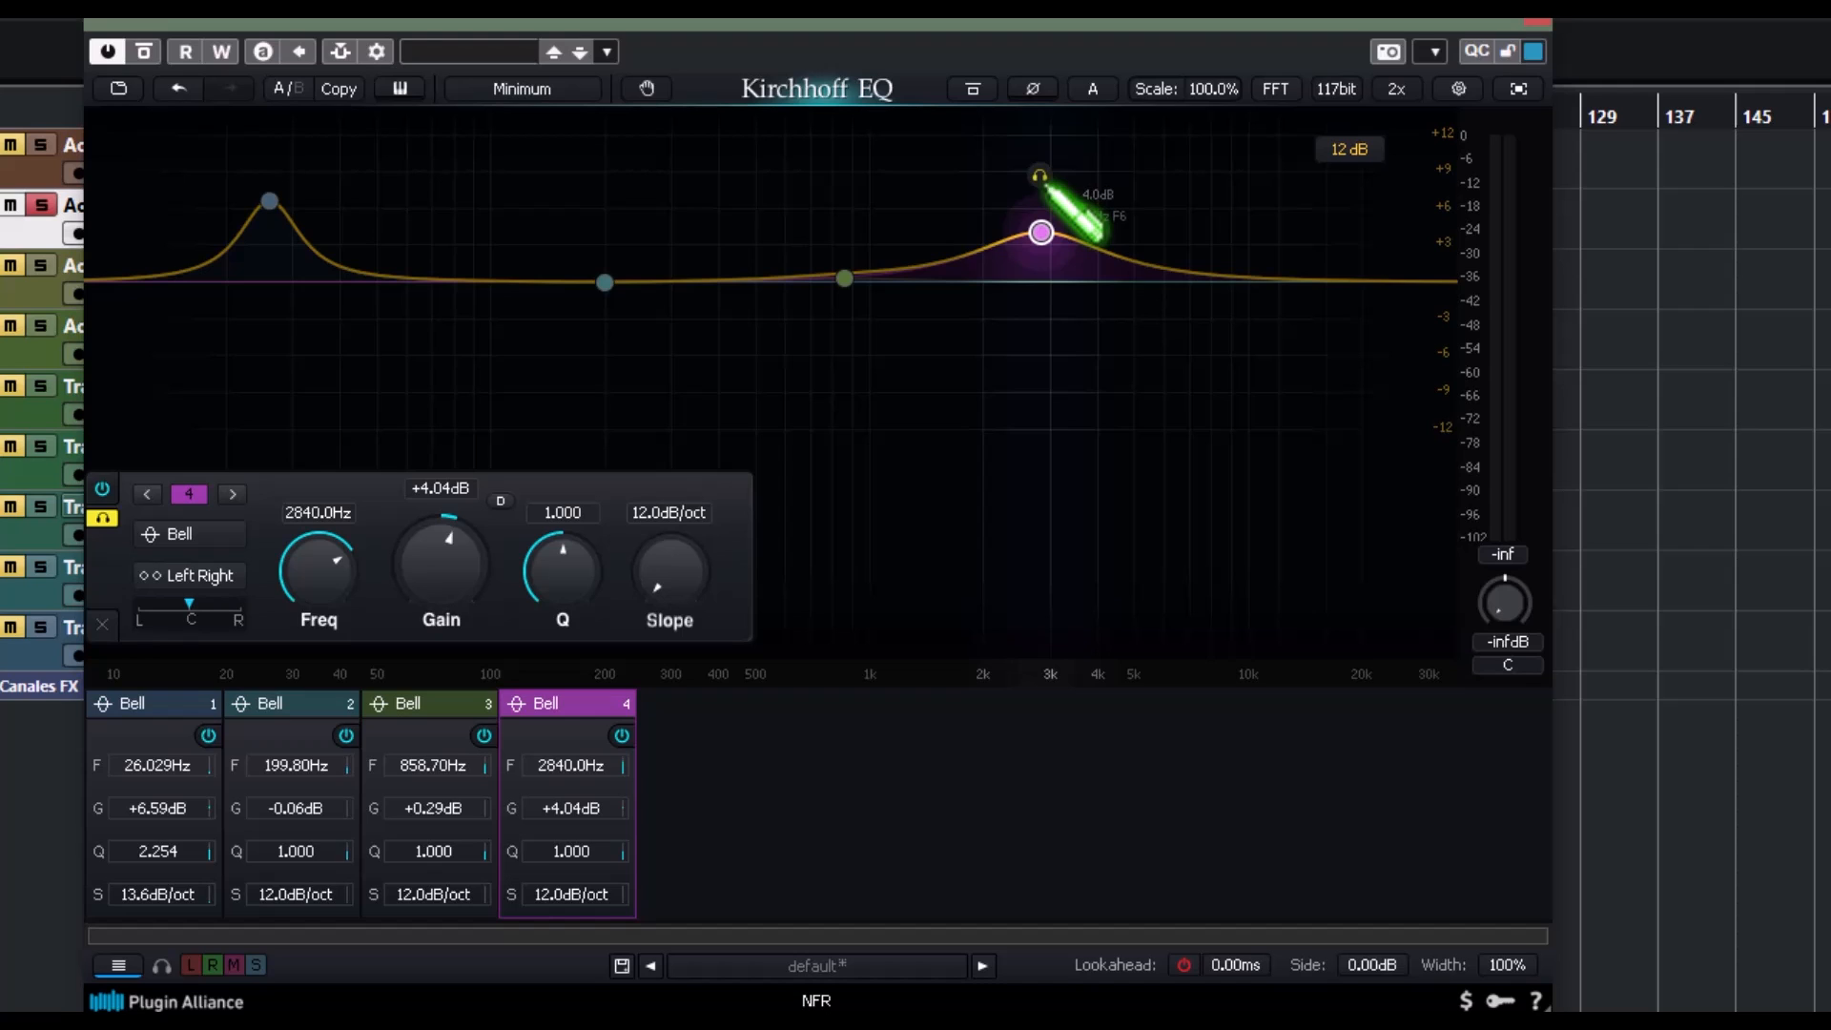
click(1044, 180)
- Vary band 4's Q from very narrow to very wide, settle it at about 1.5, and move the band to about 2323 Hz and +2.6 dB
scroll(1047, 236, up, 12)
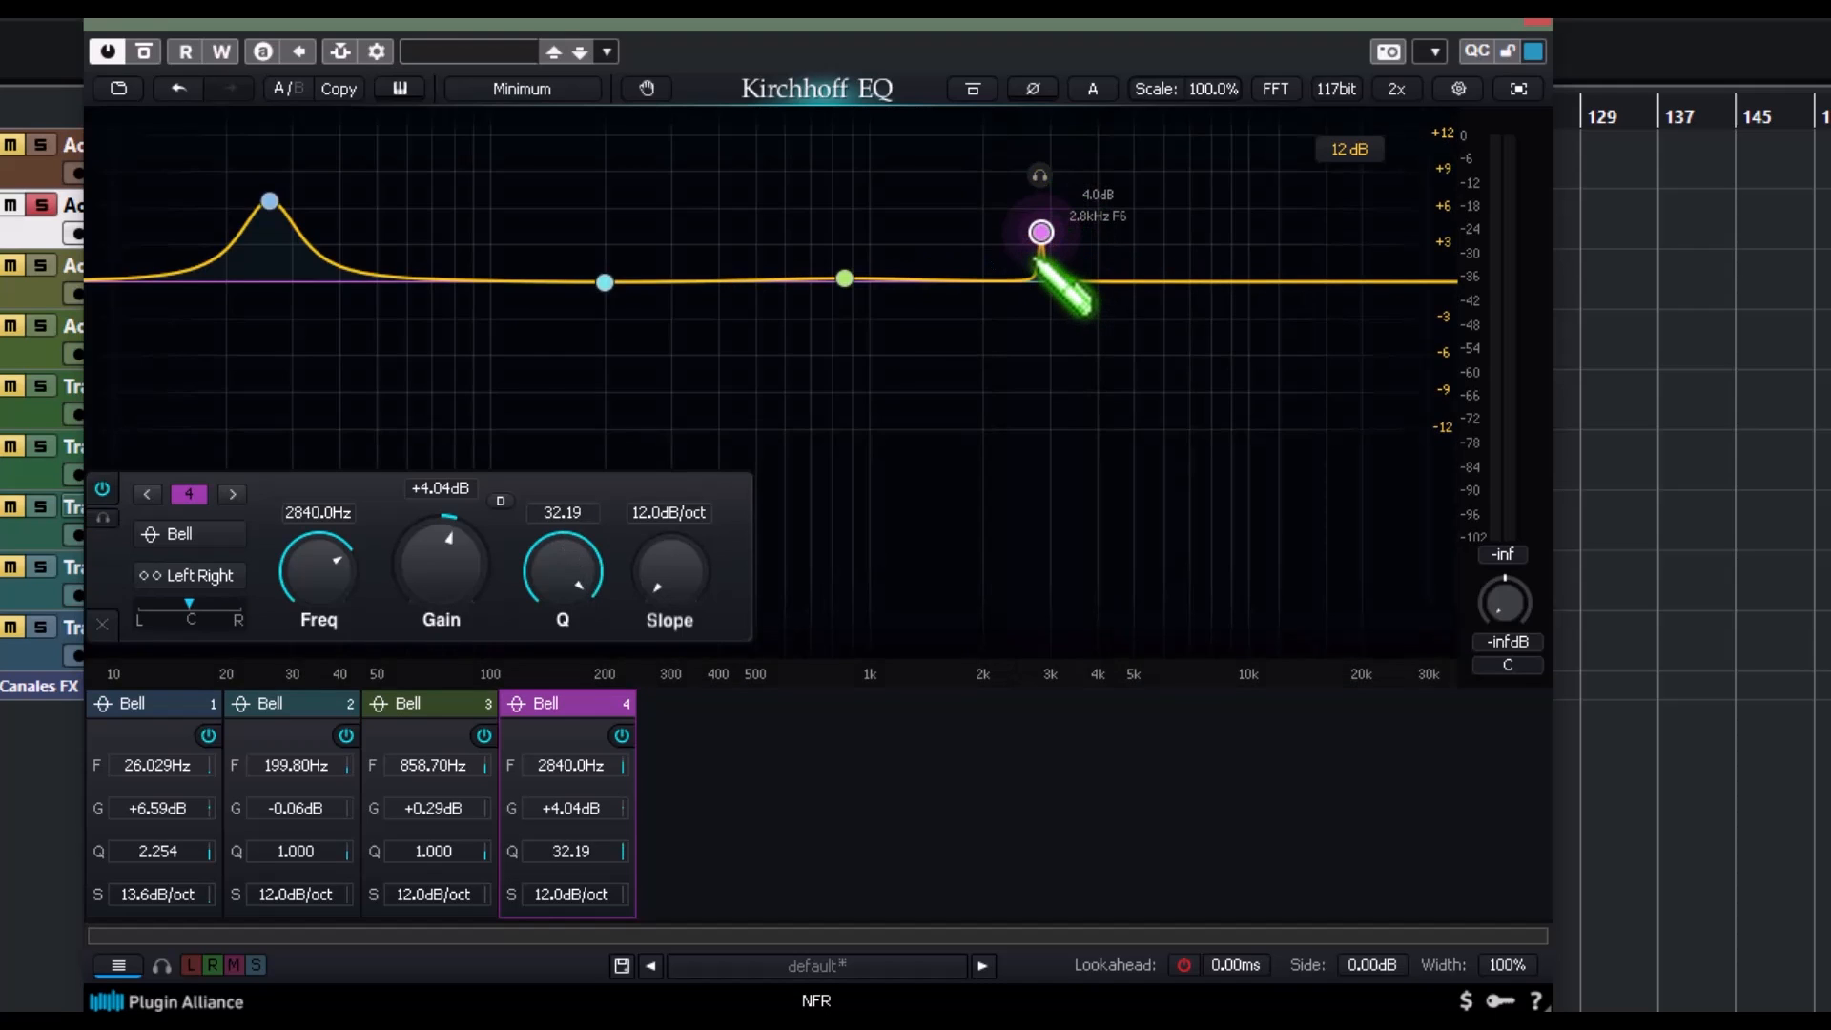
scroll(1045, 249, down, 15)
scroll(1047, 243, up, 2)
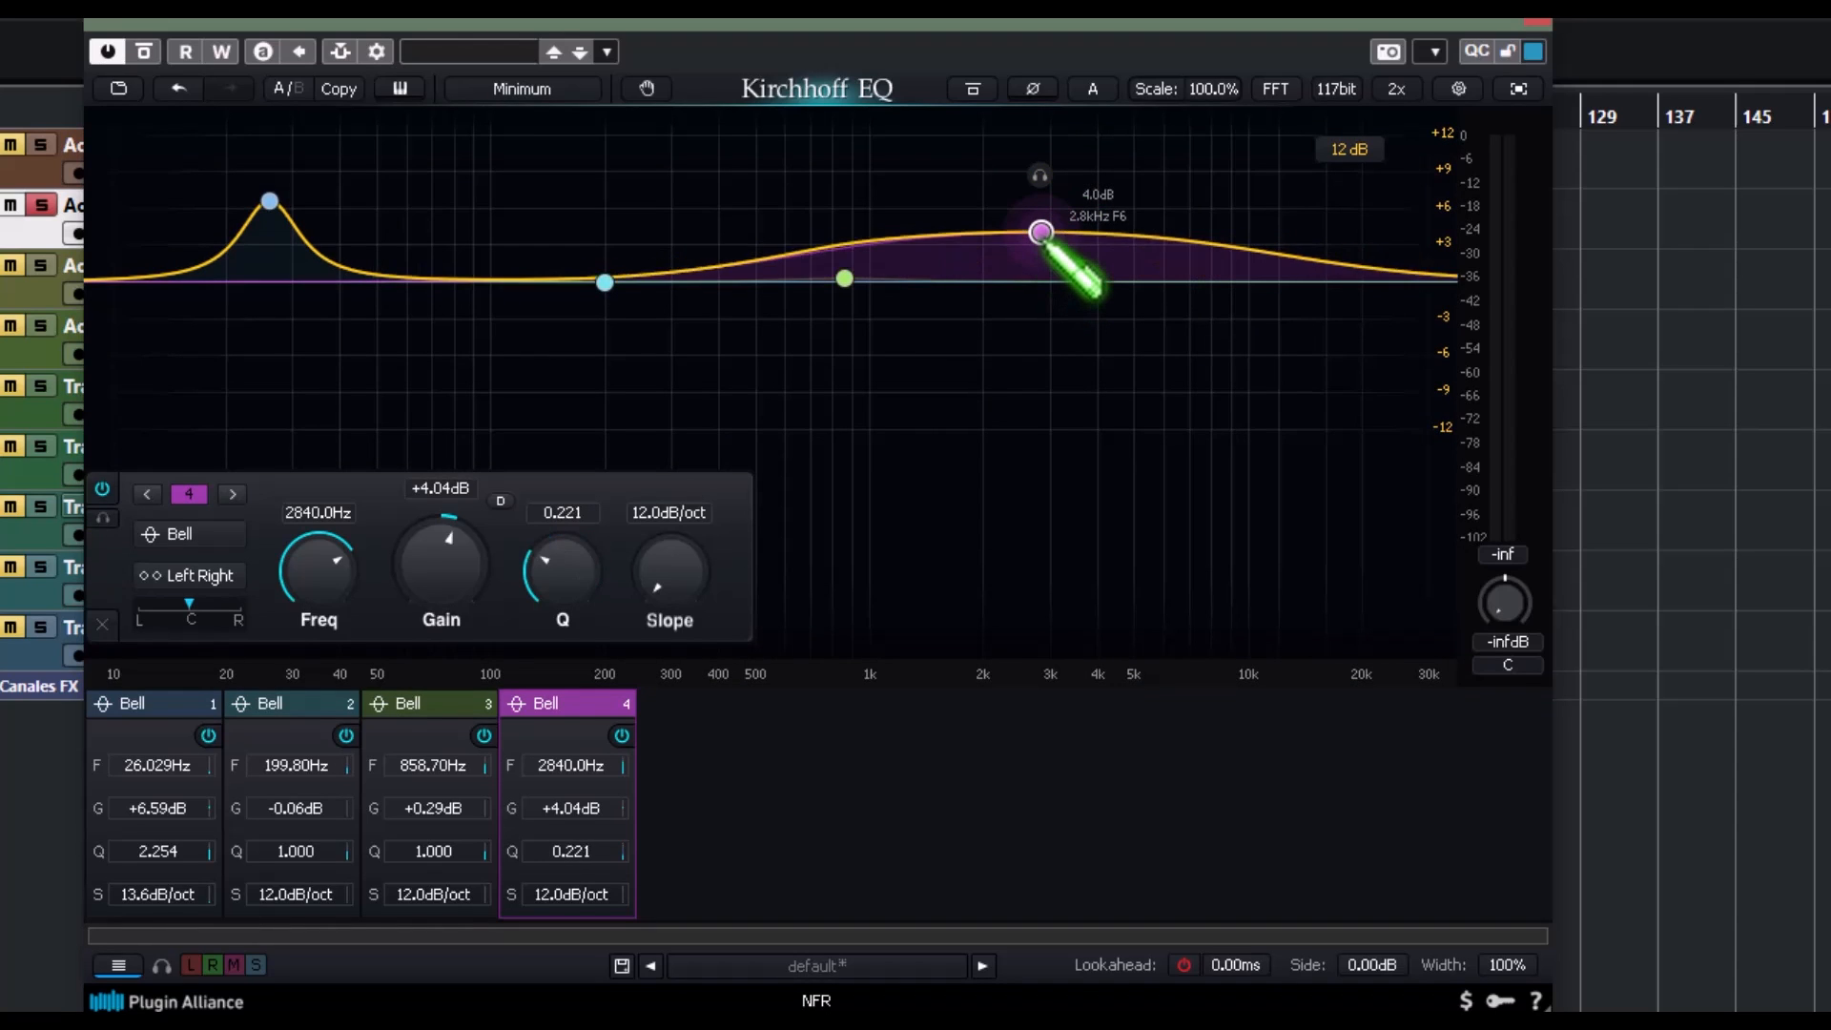
scroll(1045, 237, up, 6)
drag(1045, 237, 1012, 254)
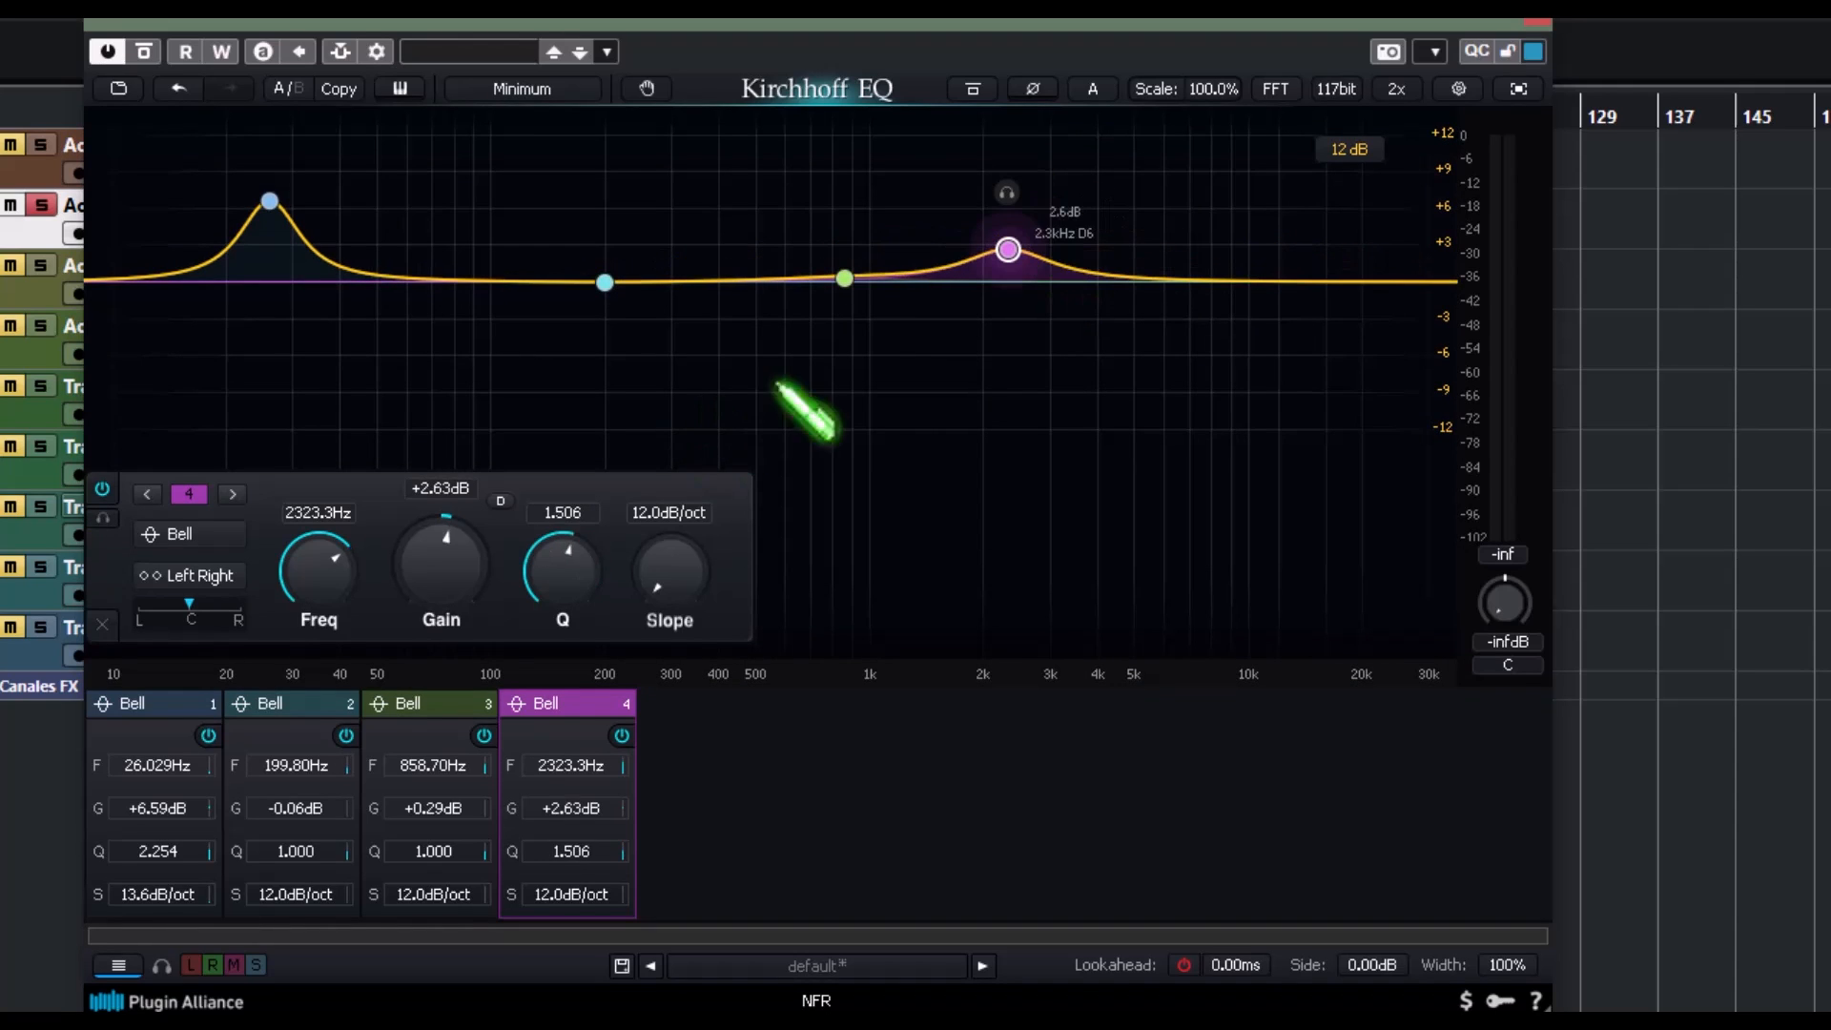
- Reset the equalizer to a flat curve and add one bell band at about 829 Hz and -0.4 dB
click(118, 88)
click(152, 197)
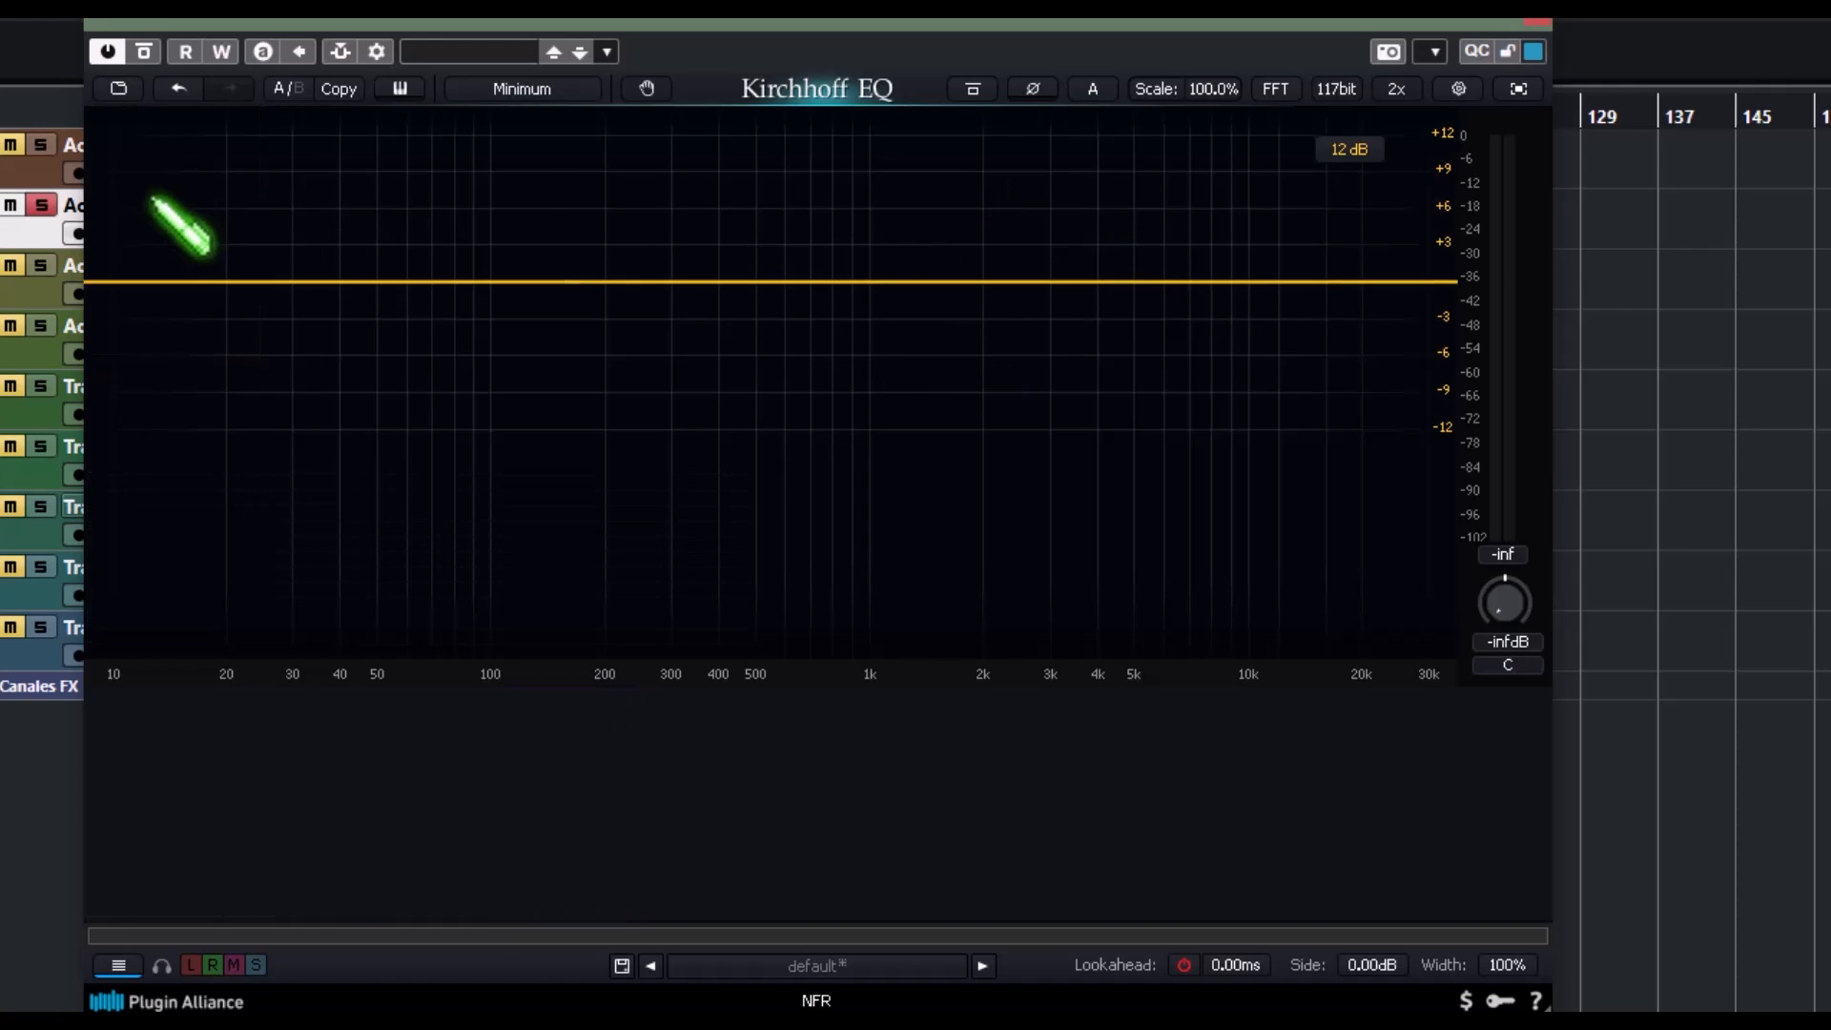
click(838, 282)
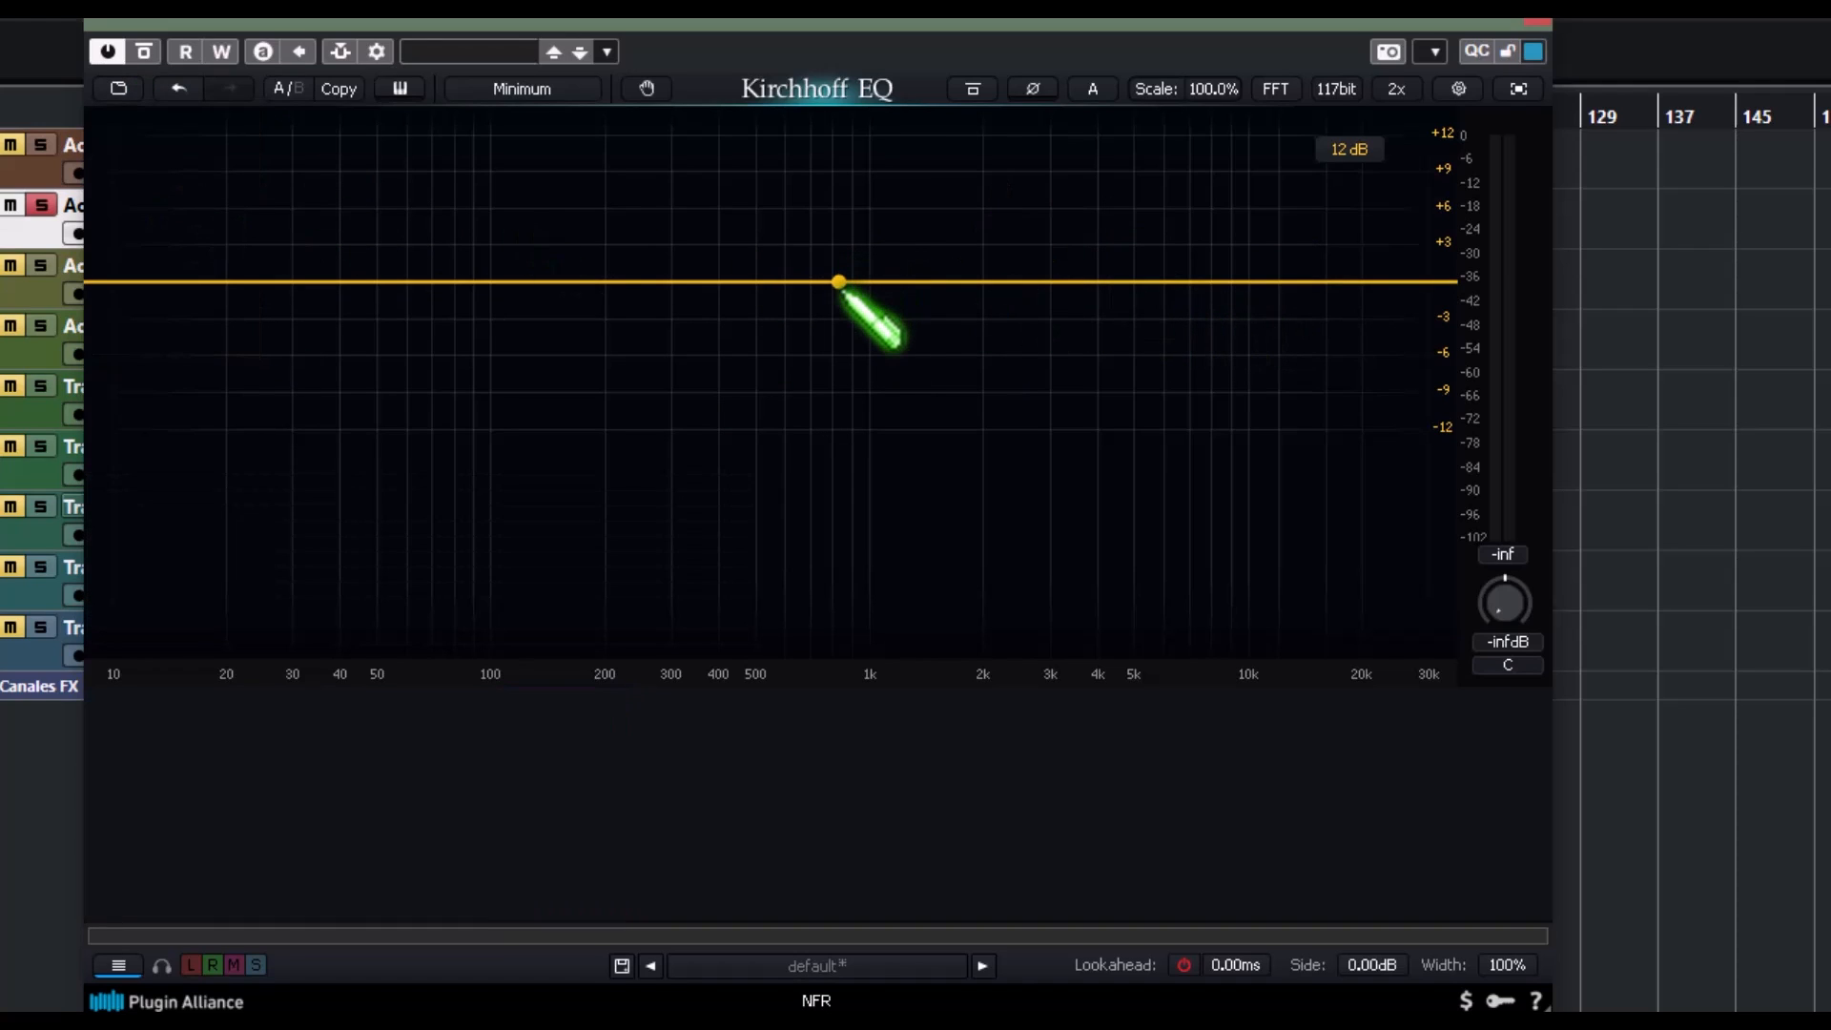
drag(839, 283, 840, 287)
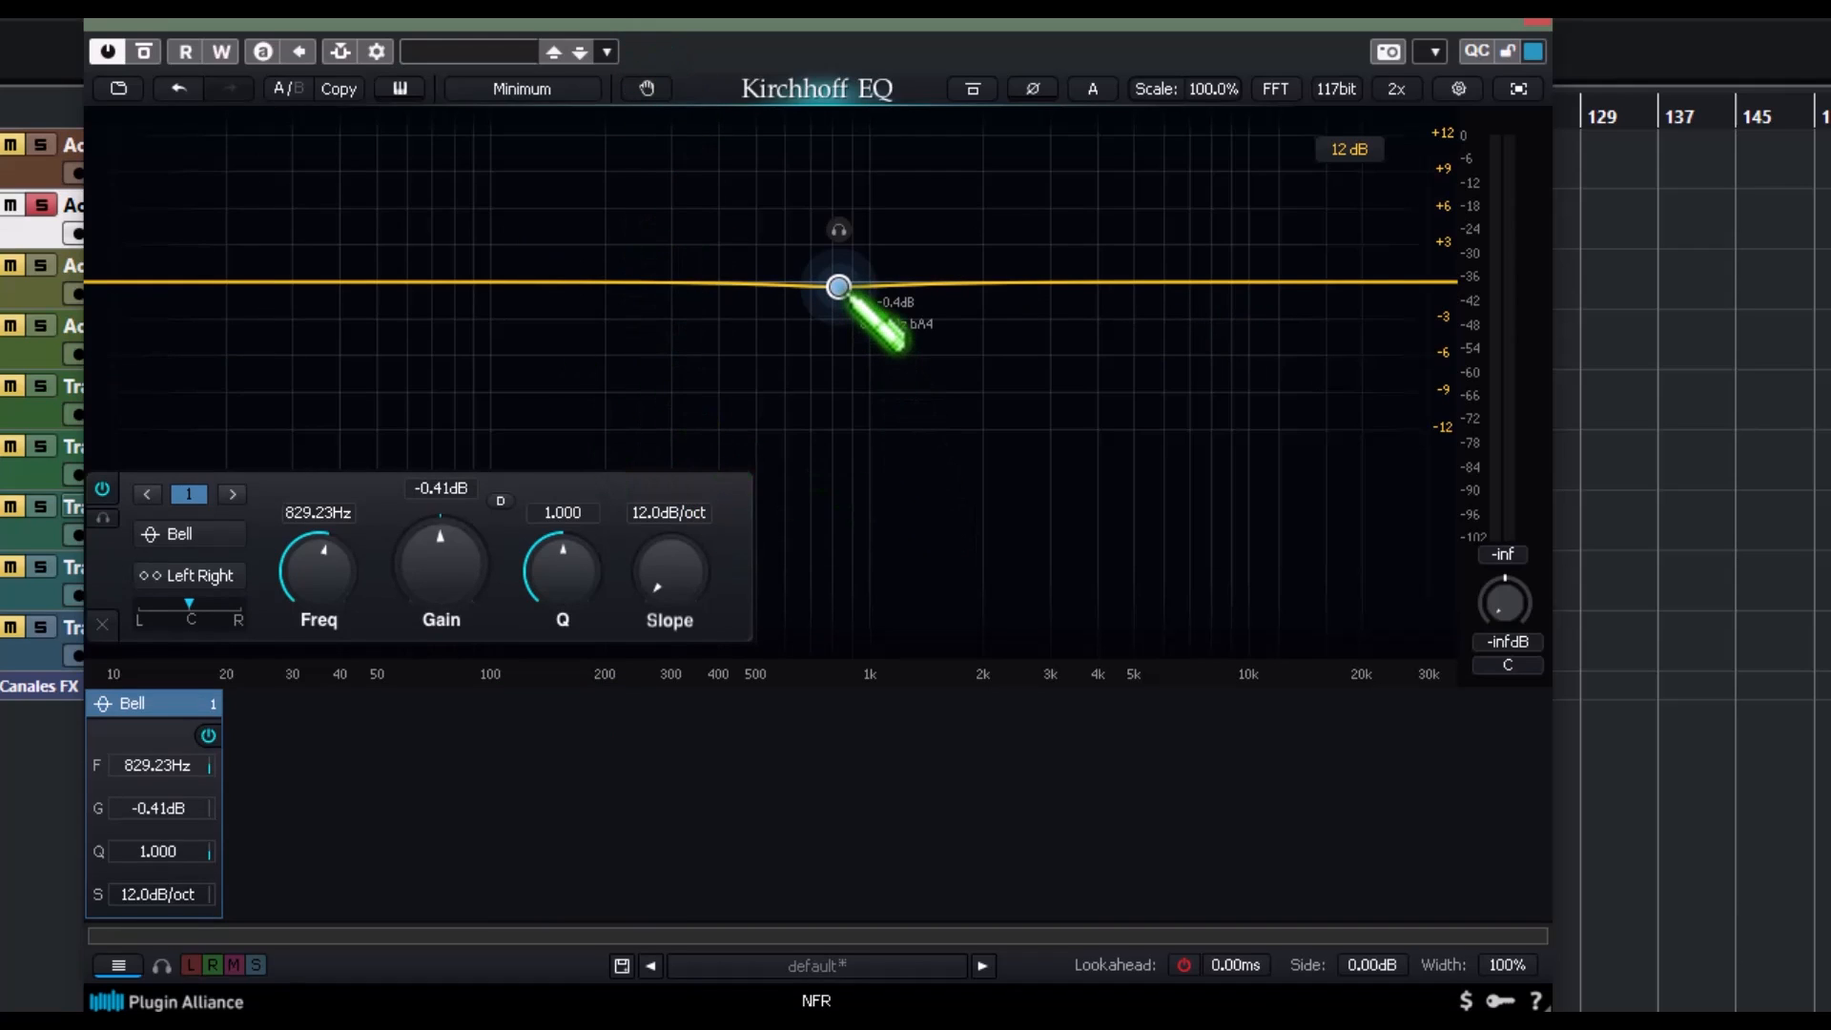
- Review the band's context options, from Types and Stereo down to Remove, and close them without choosing any
right_click(839, 286)
mouse_move(925, 303)
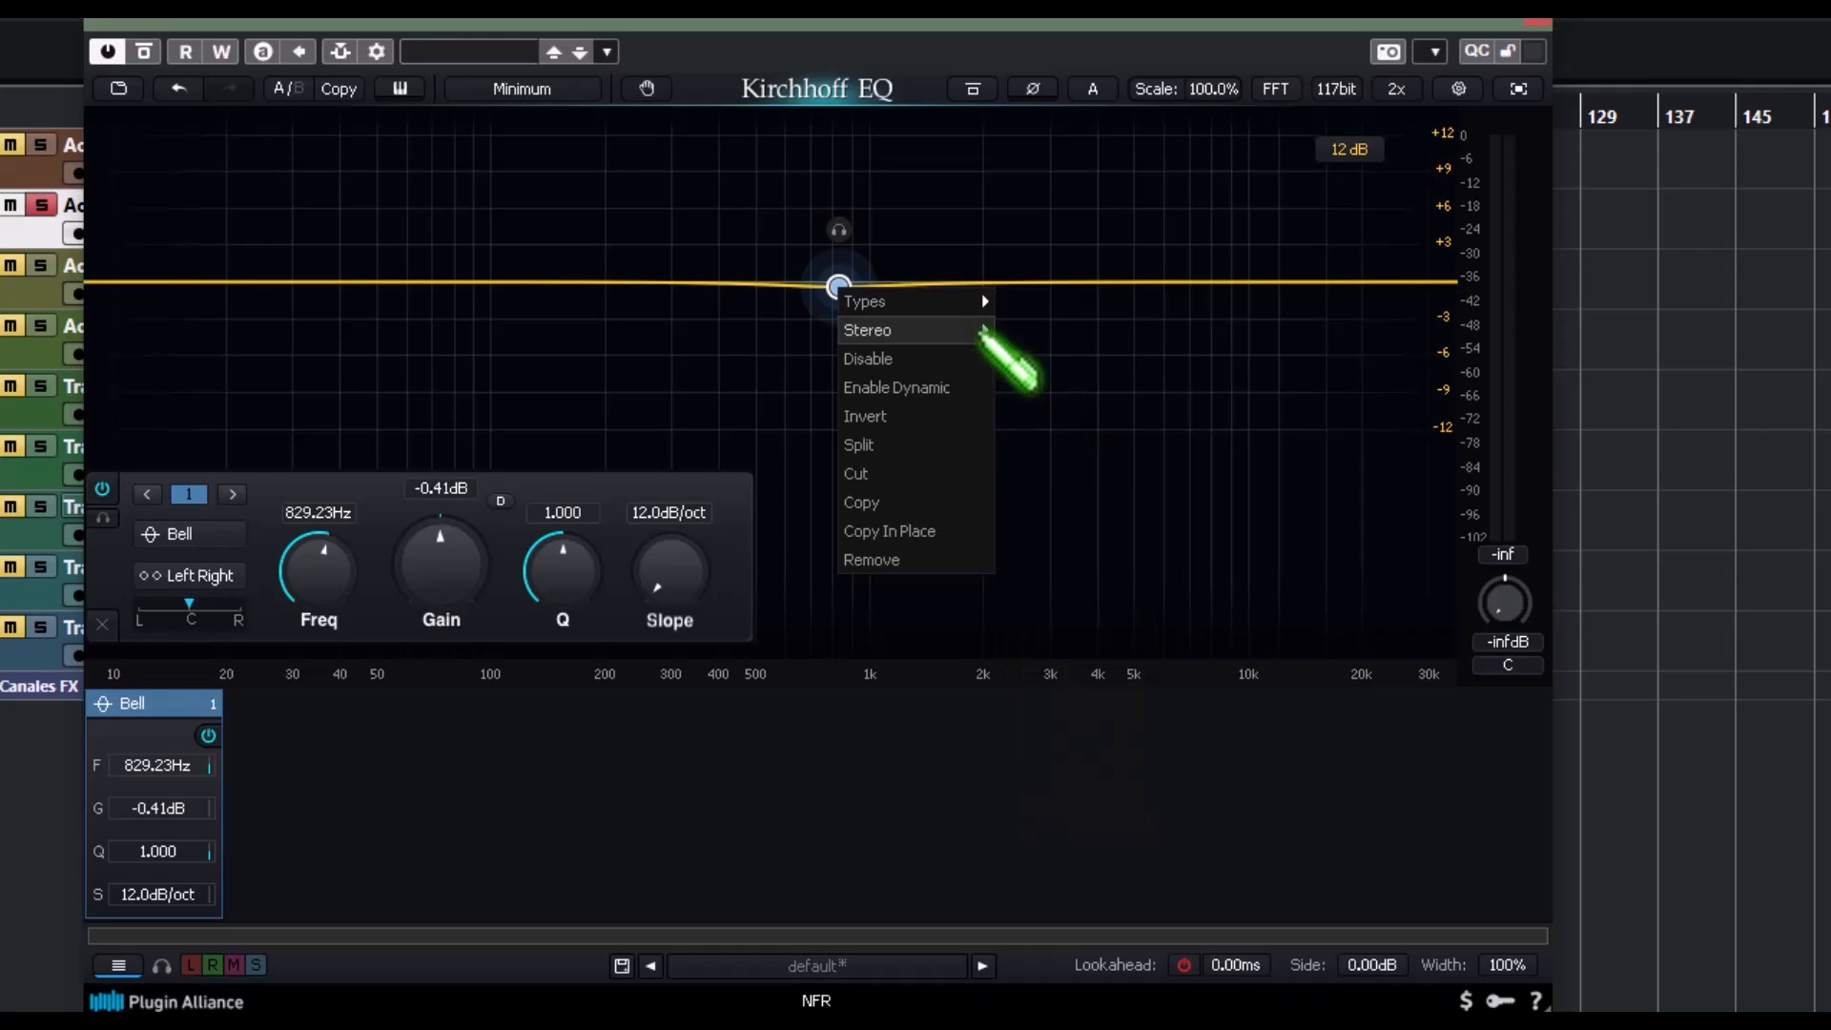
mouse_move(946, 341)
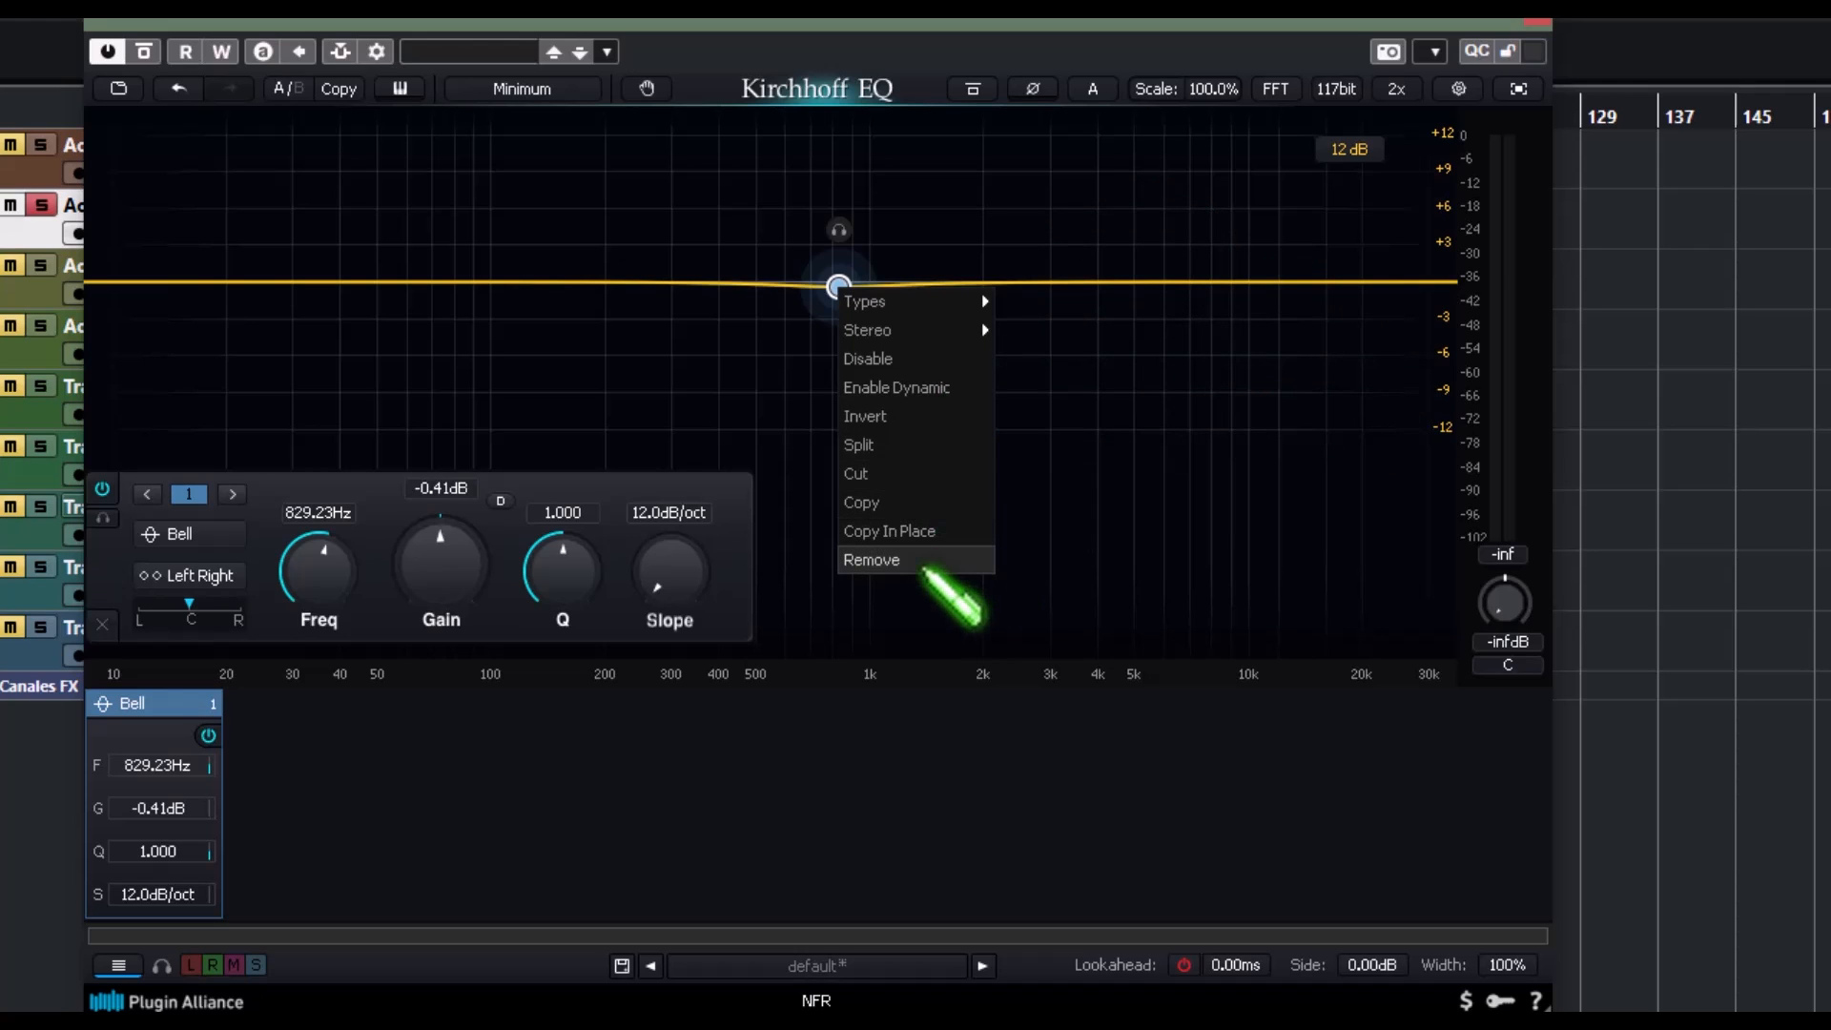
click(967, 312)
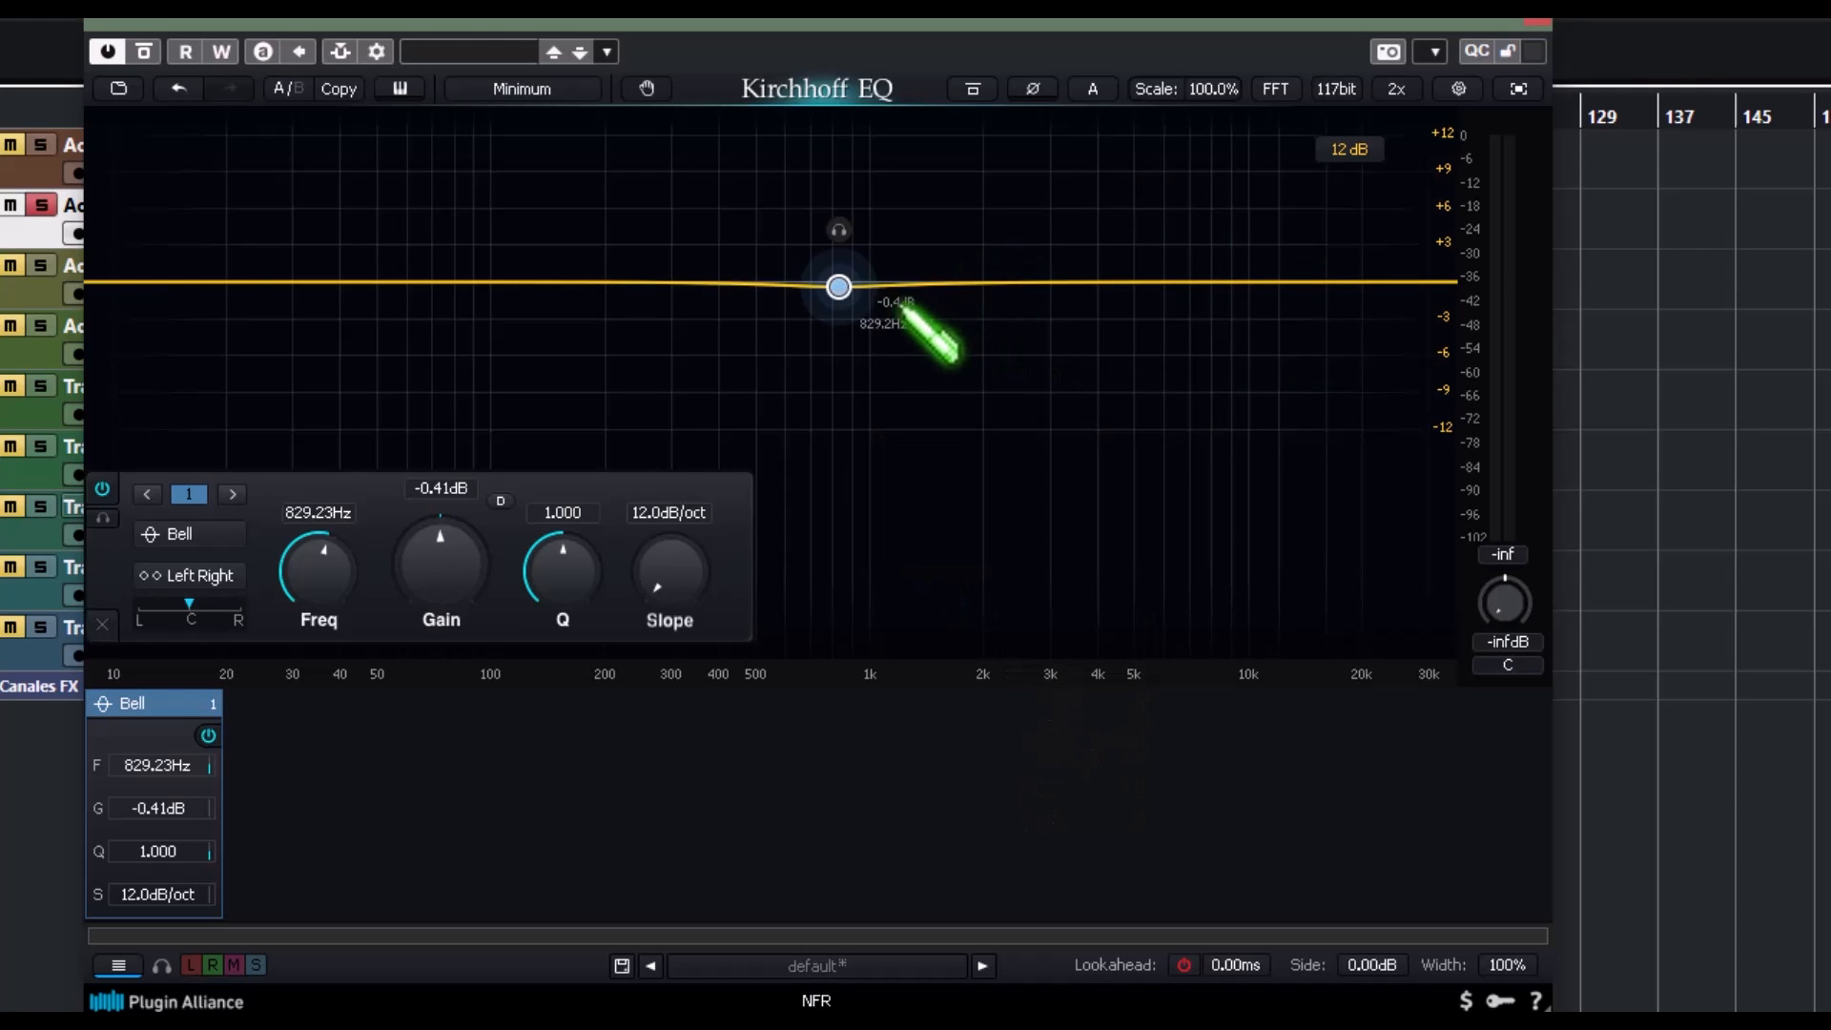
- Browse the band's filter types, including the Type E, EQ 250 and Misc groups, and change the band to Blue Low
right_click(838, 286)
mouse_move(932, 294)
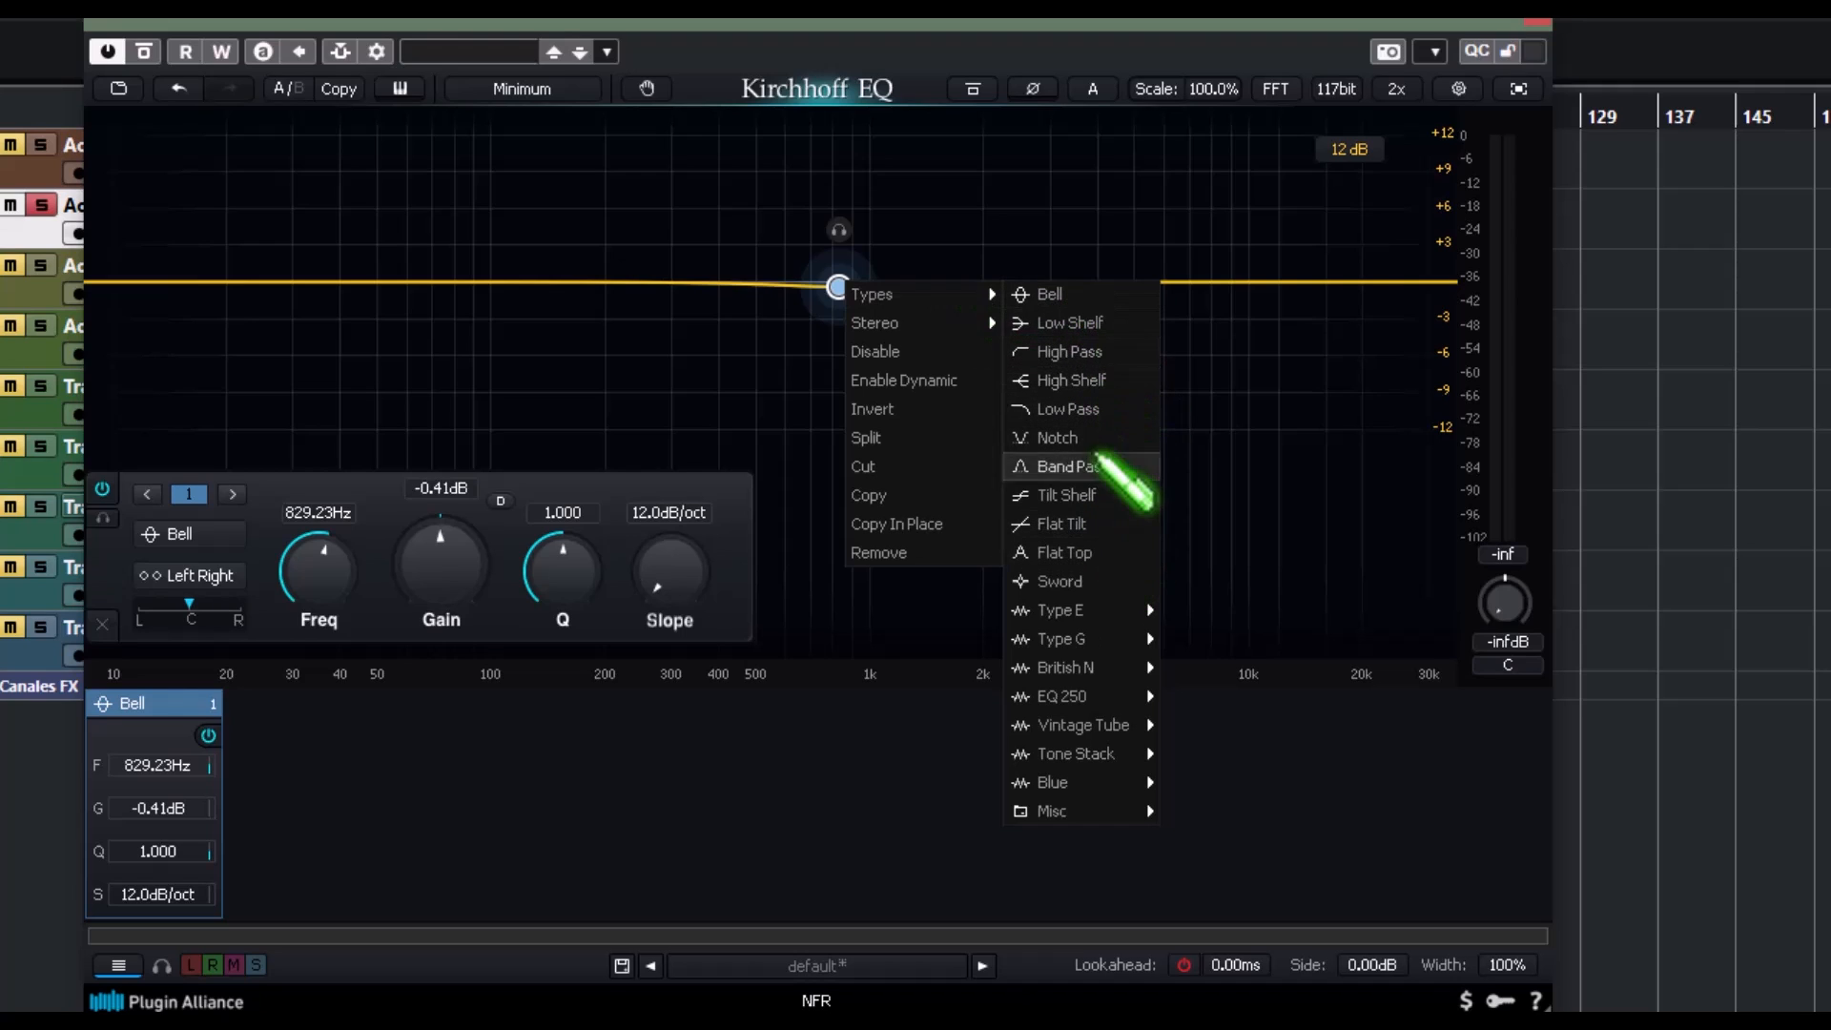
mouse_move(1091, 677)
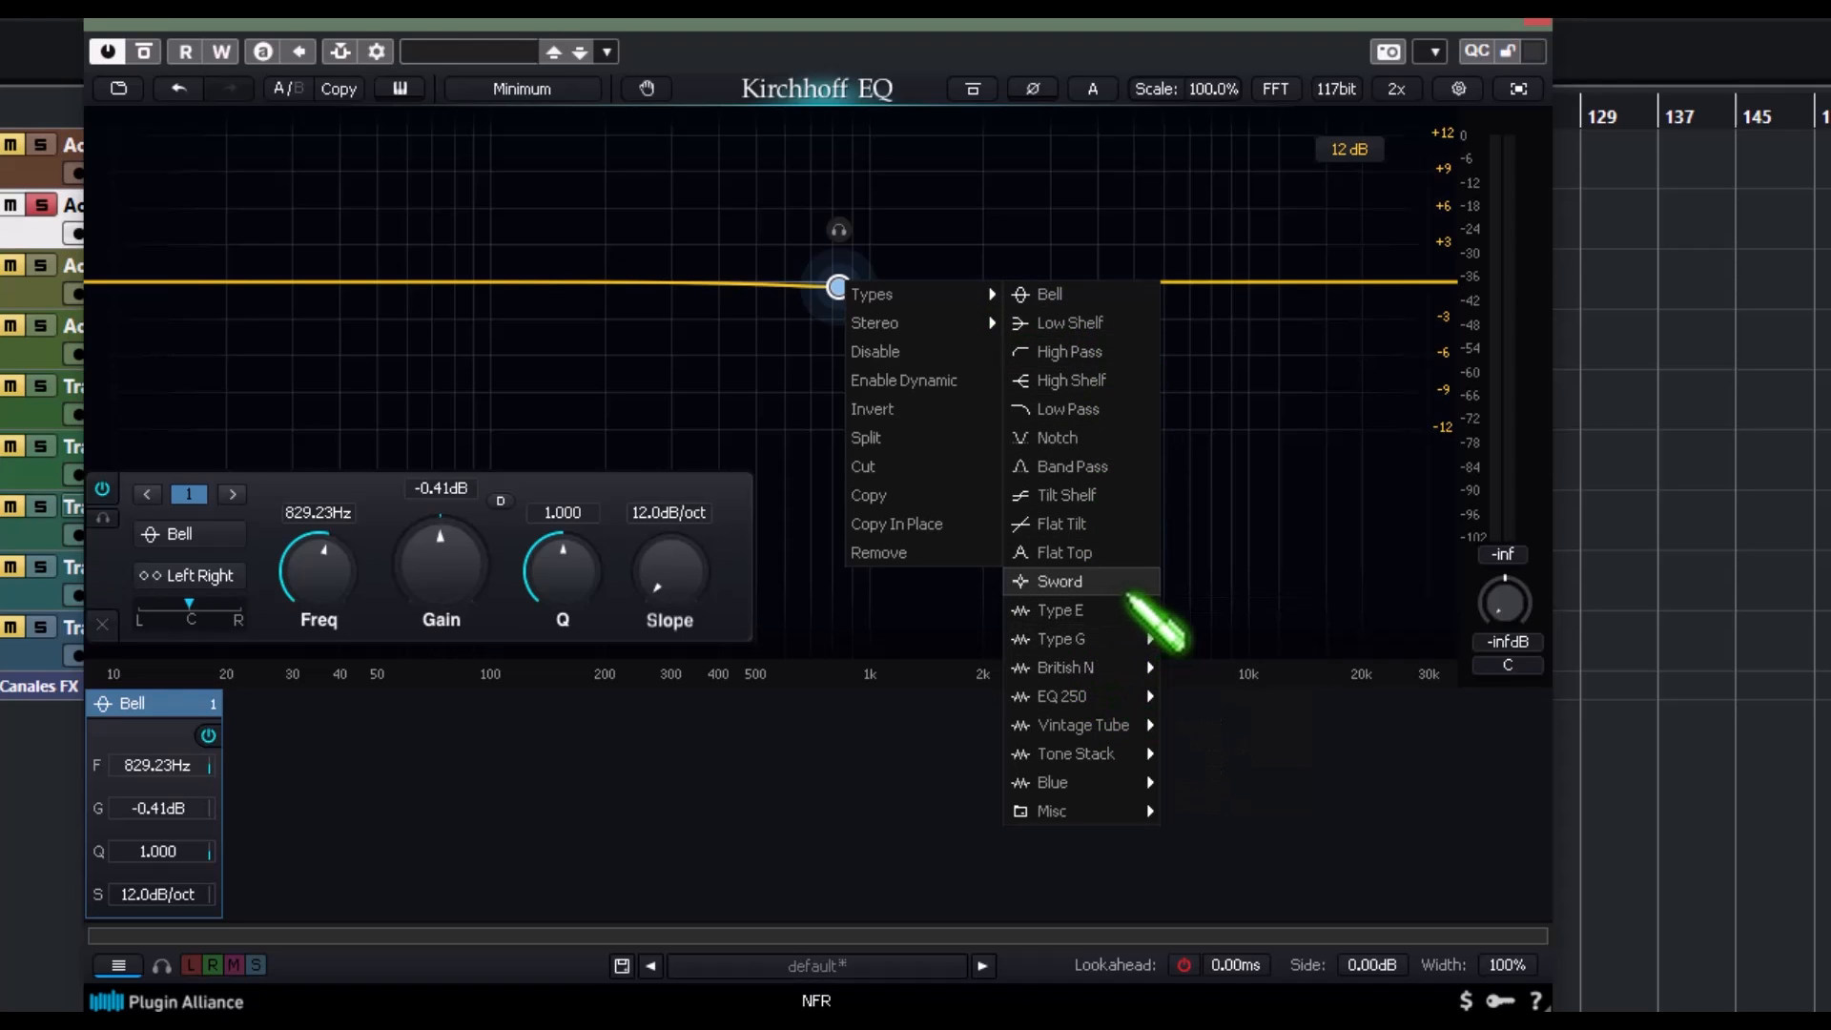
mouse_move(1144, 618)
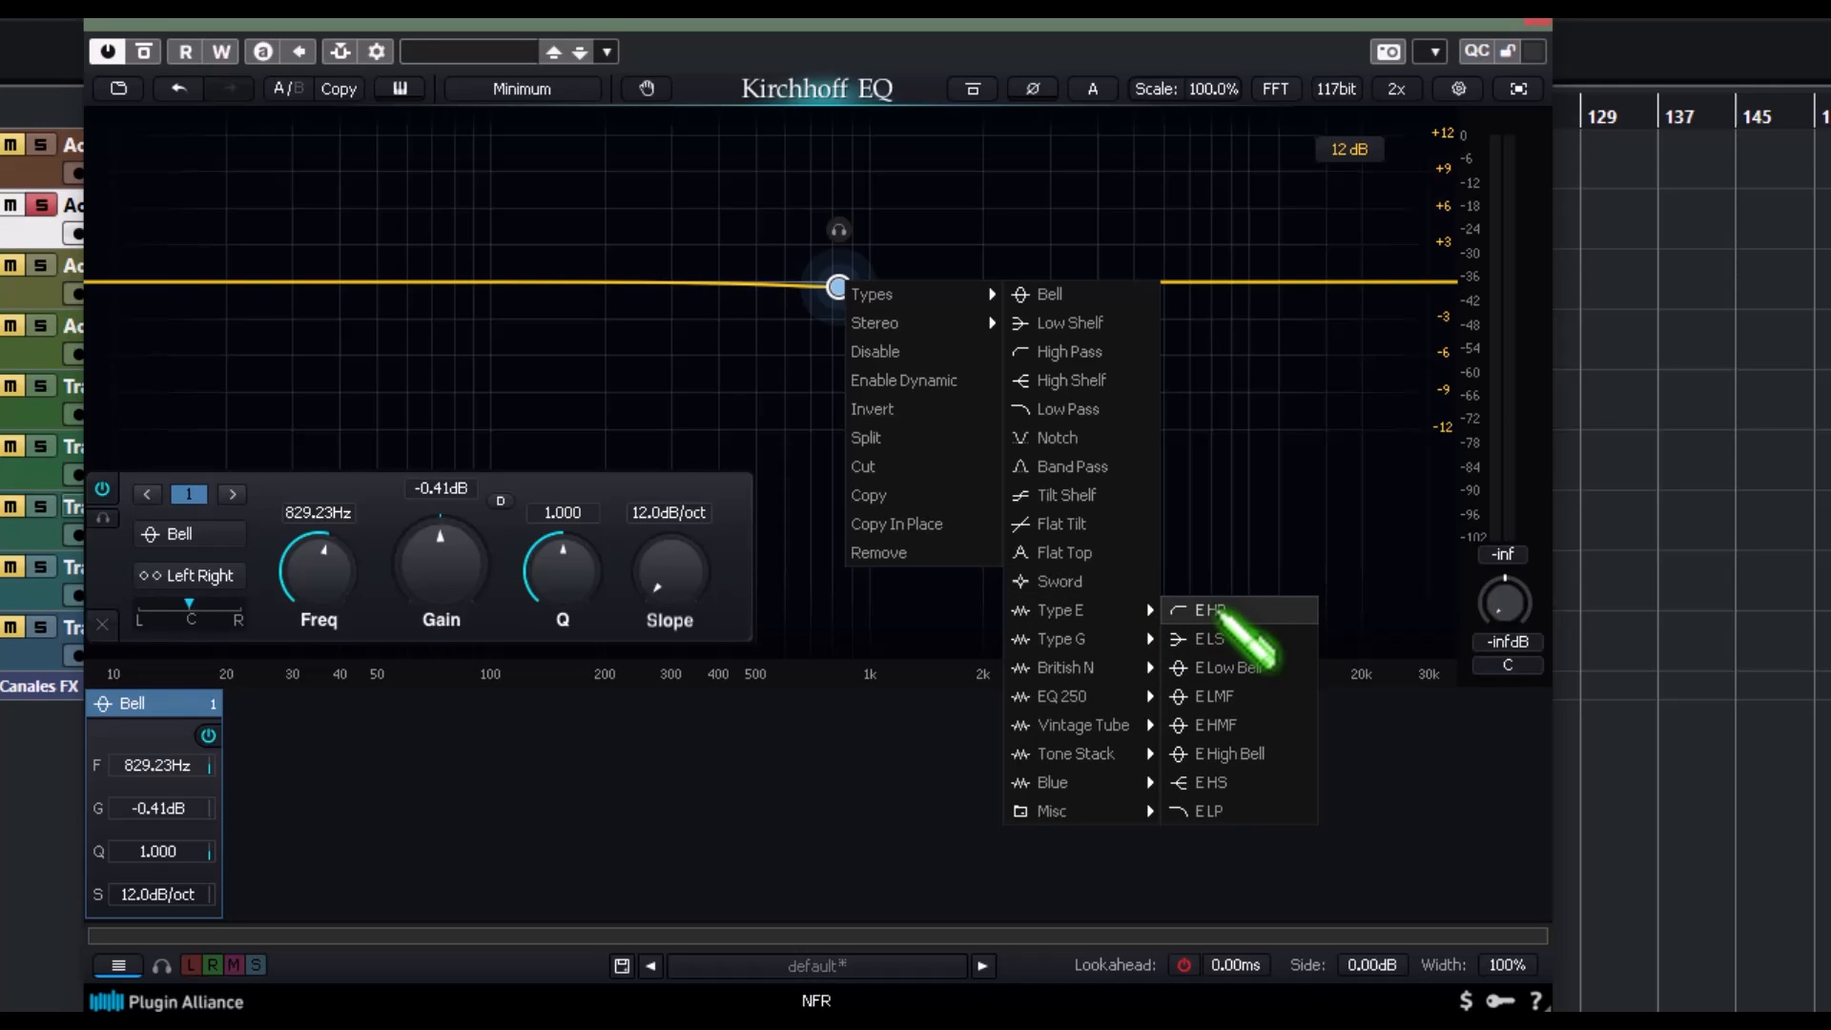
mouse_move(1073, 641)
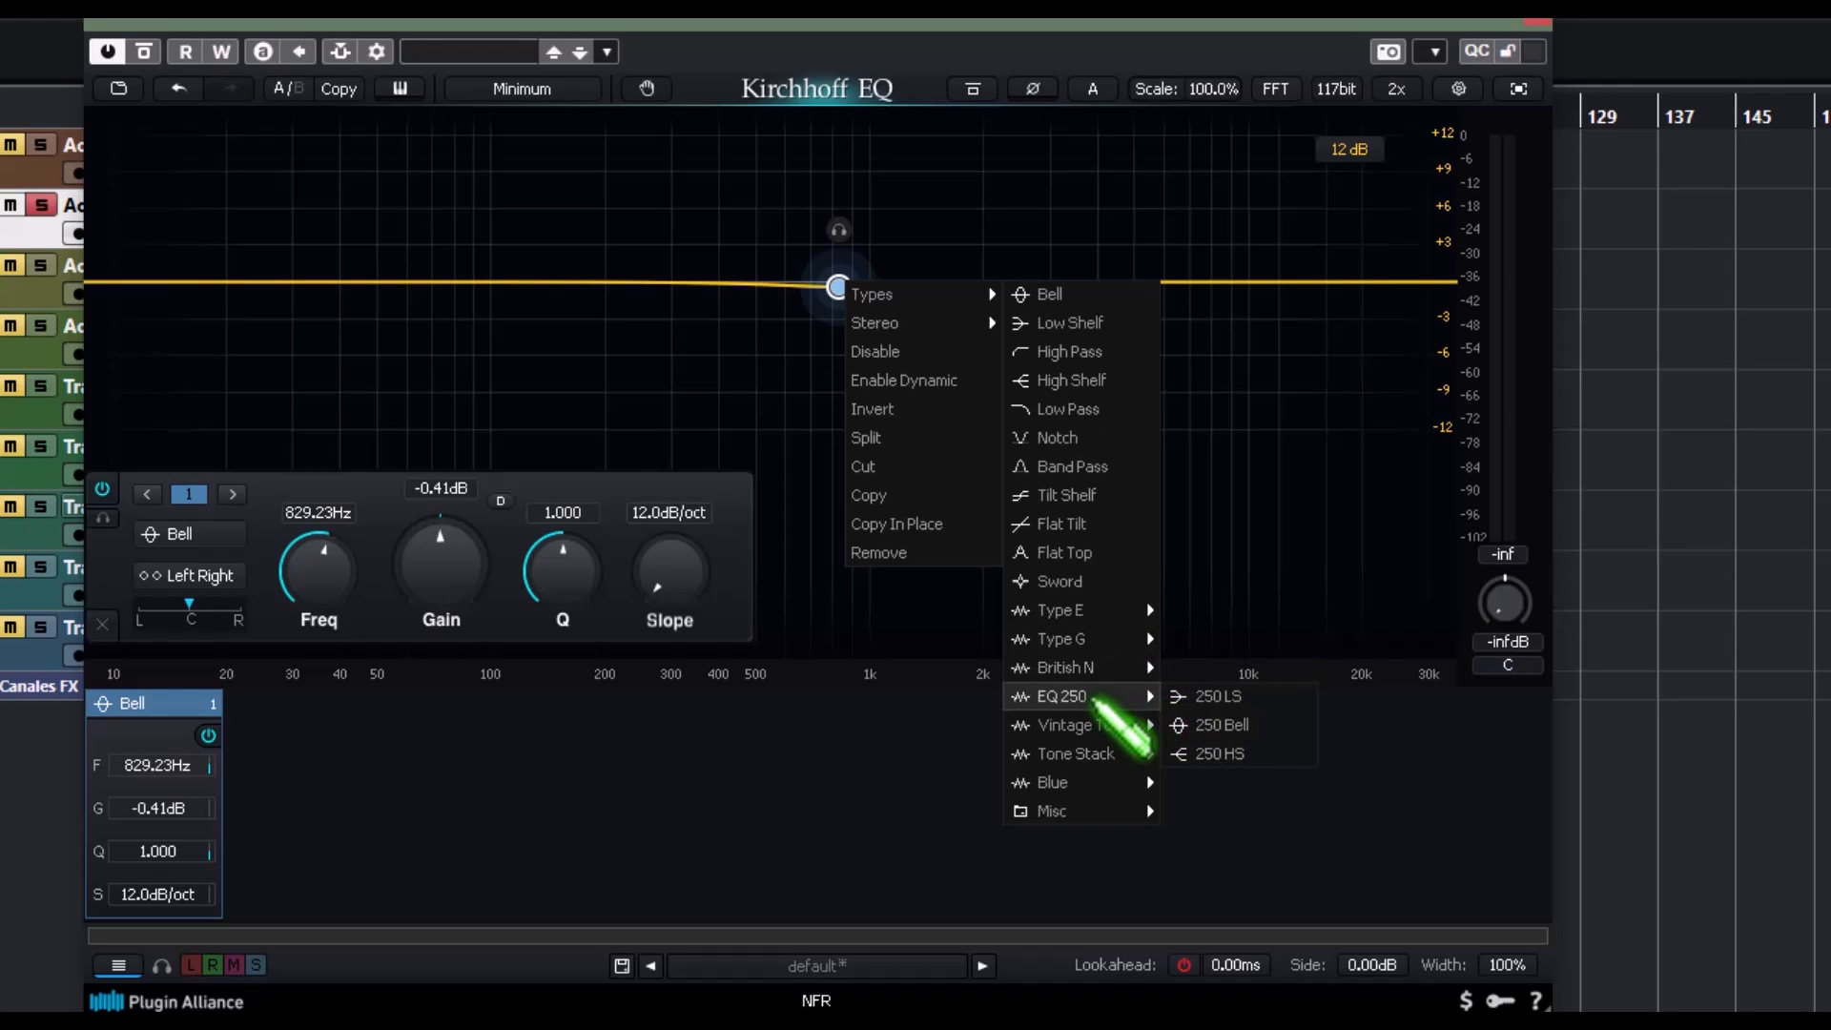
mouse_move(1114, 765)
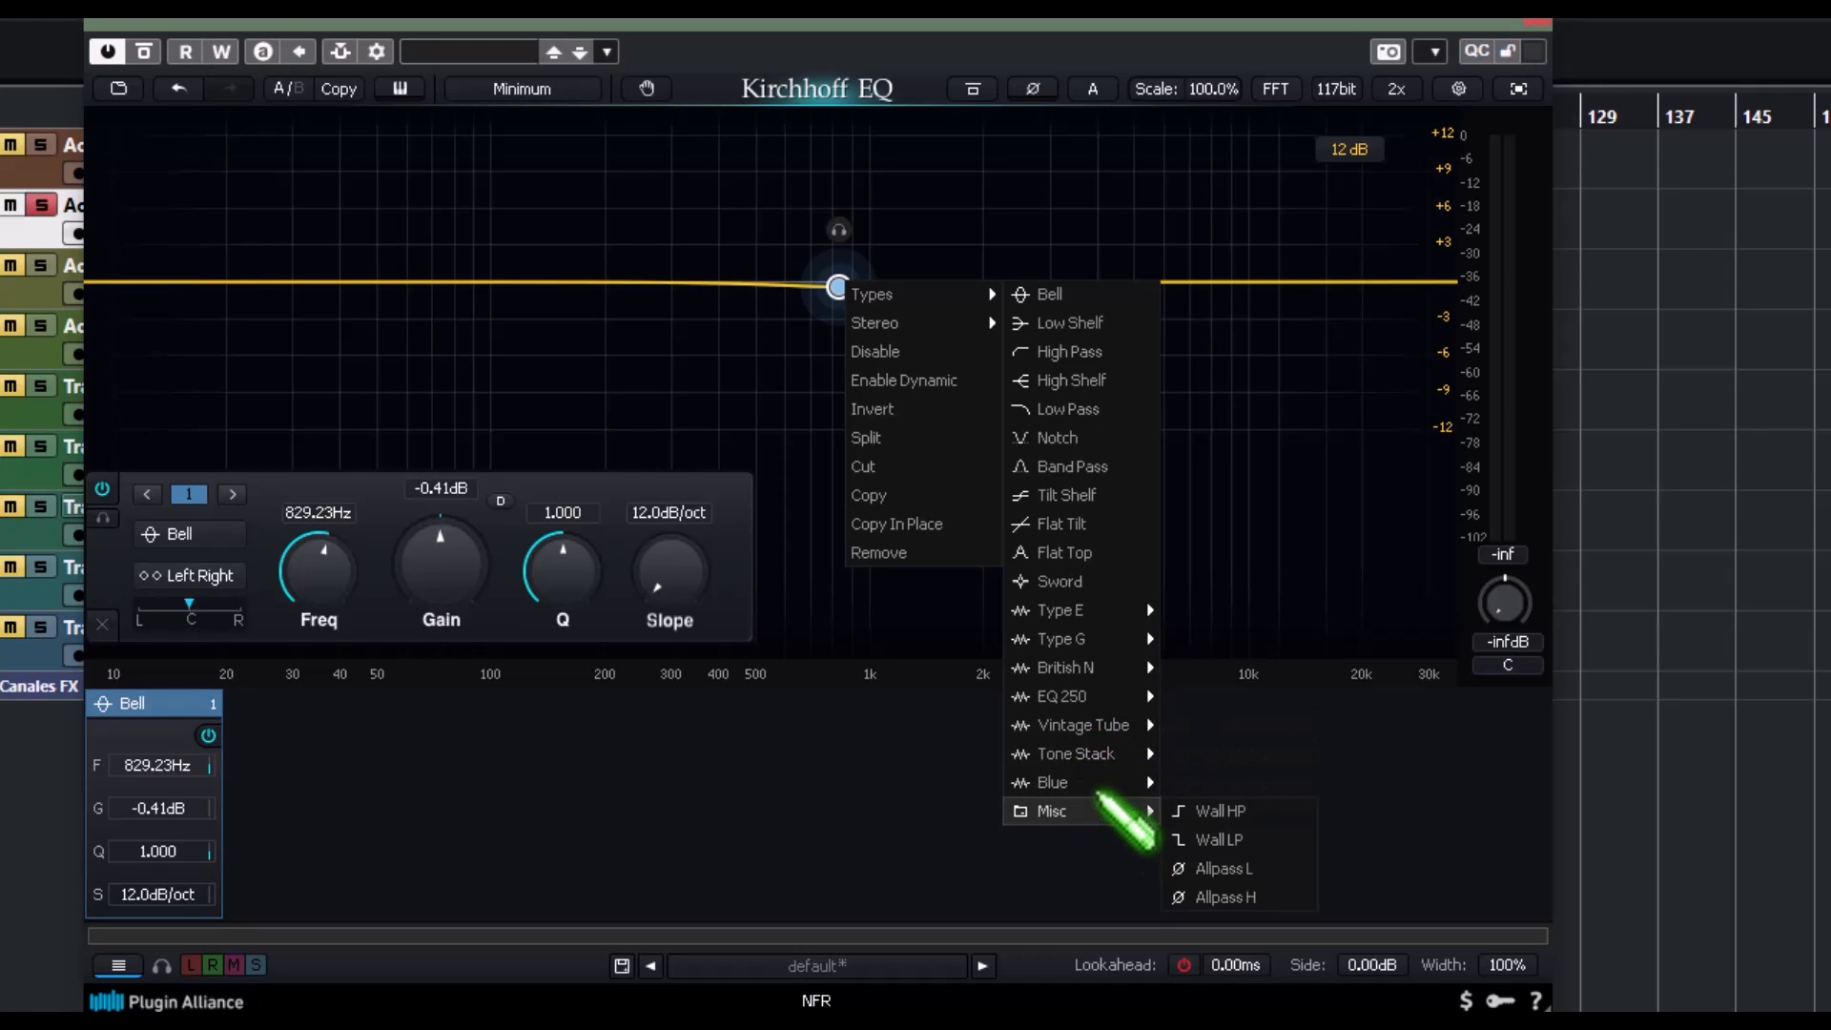
click(1230, 782)
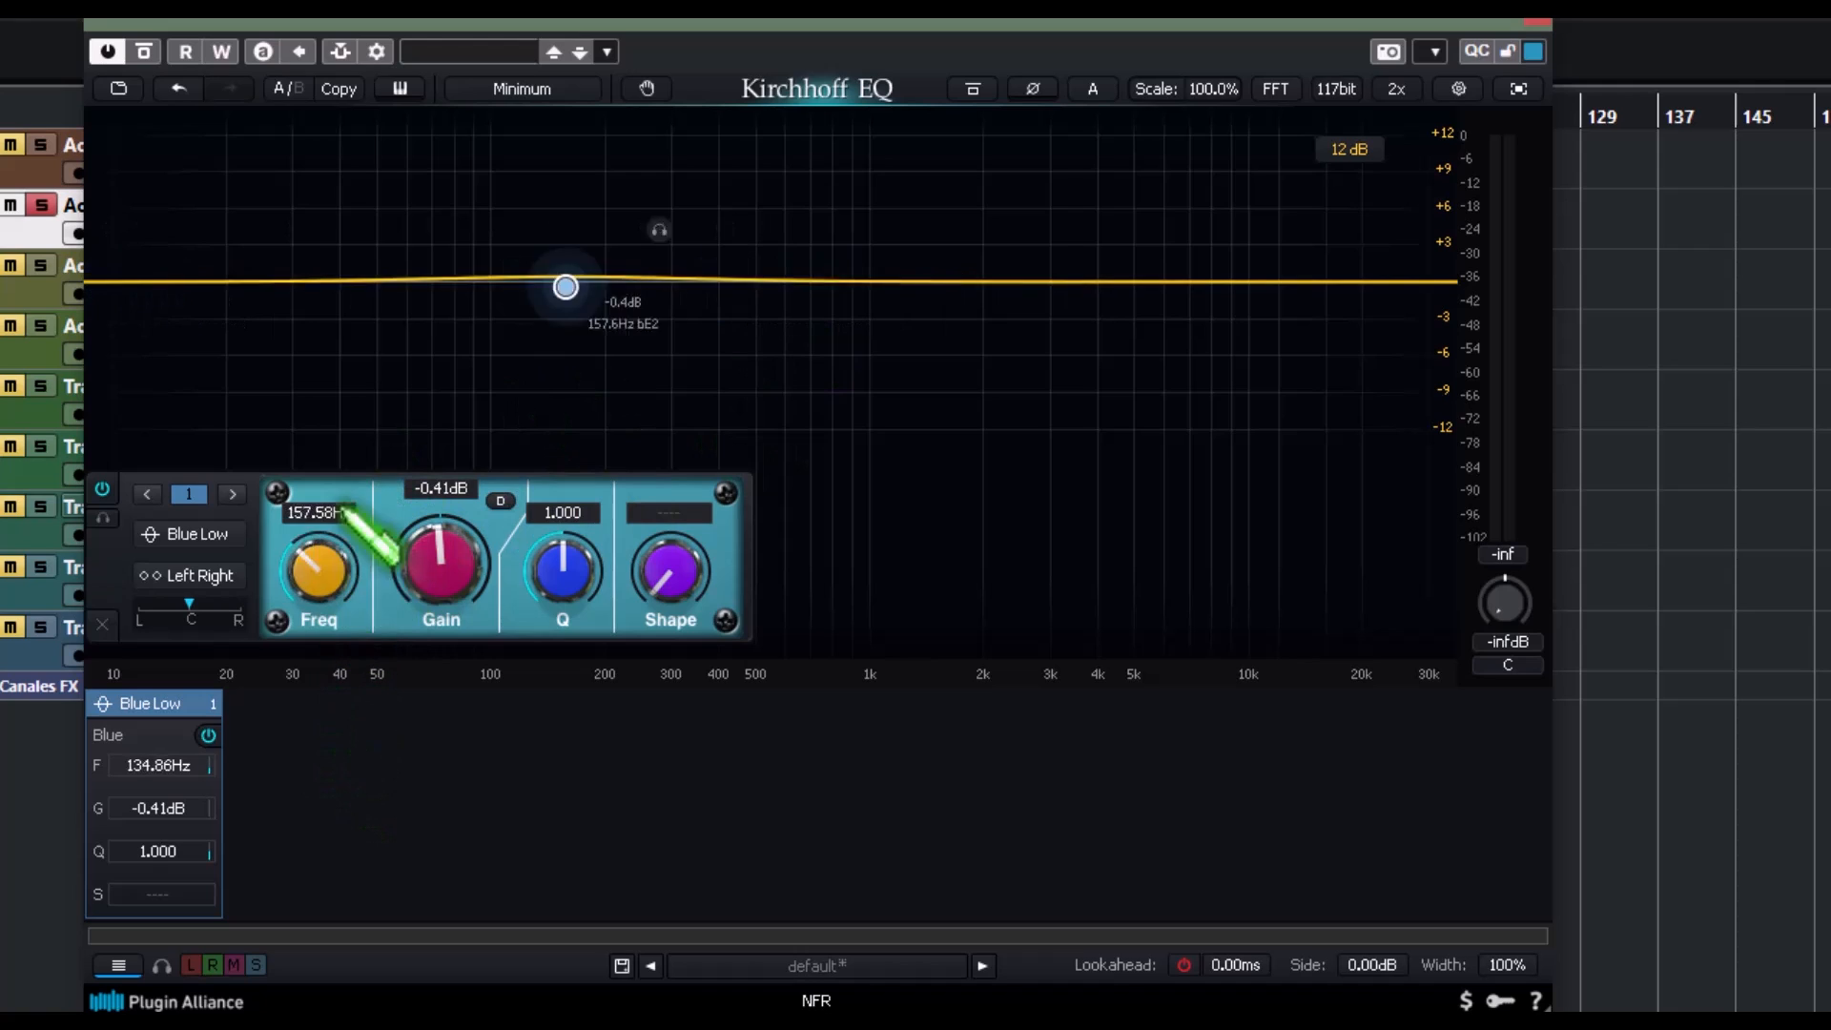
- Set the Blue Low band's frequency to about 17715 Hz, its gain to about +2.95 dB and its Q to about 1.27
drag(372, 474, 373, 470)
mouse_move(437, 535)
mouse_down()
mouse_move(446, 574)
mouse_move(453, 506)
mouse_up()
mouse_move(570, 547)
mouse_down()
mouse_move(563, 588)
mouse_move(591, 526)
mouse_up()
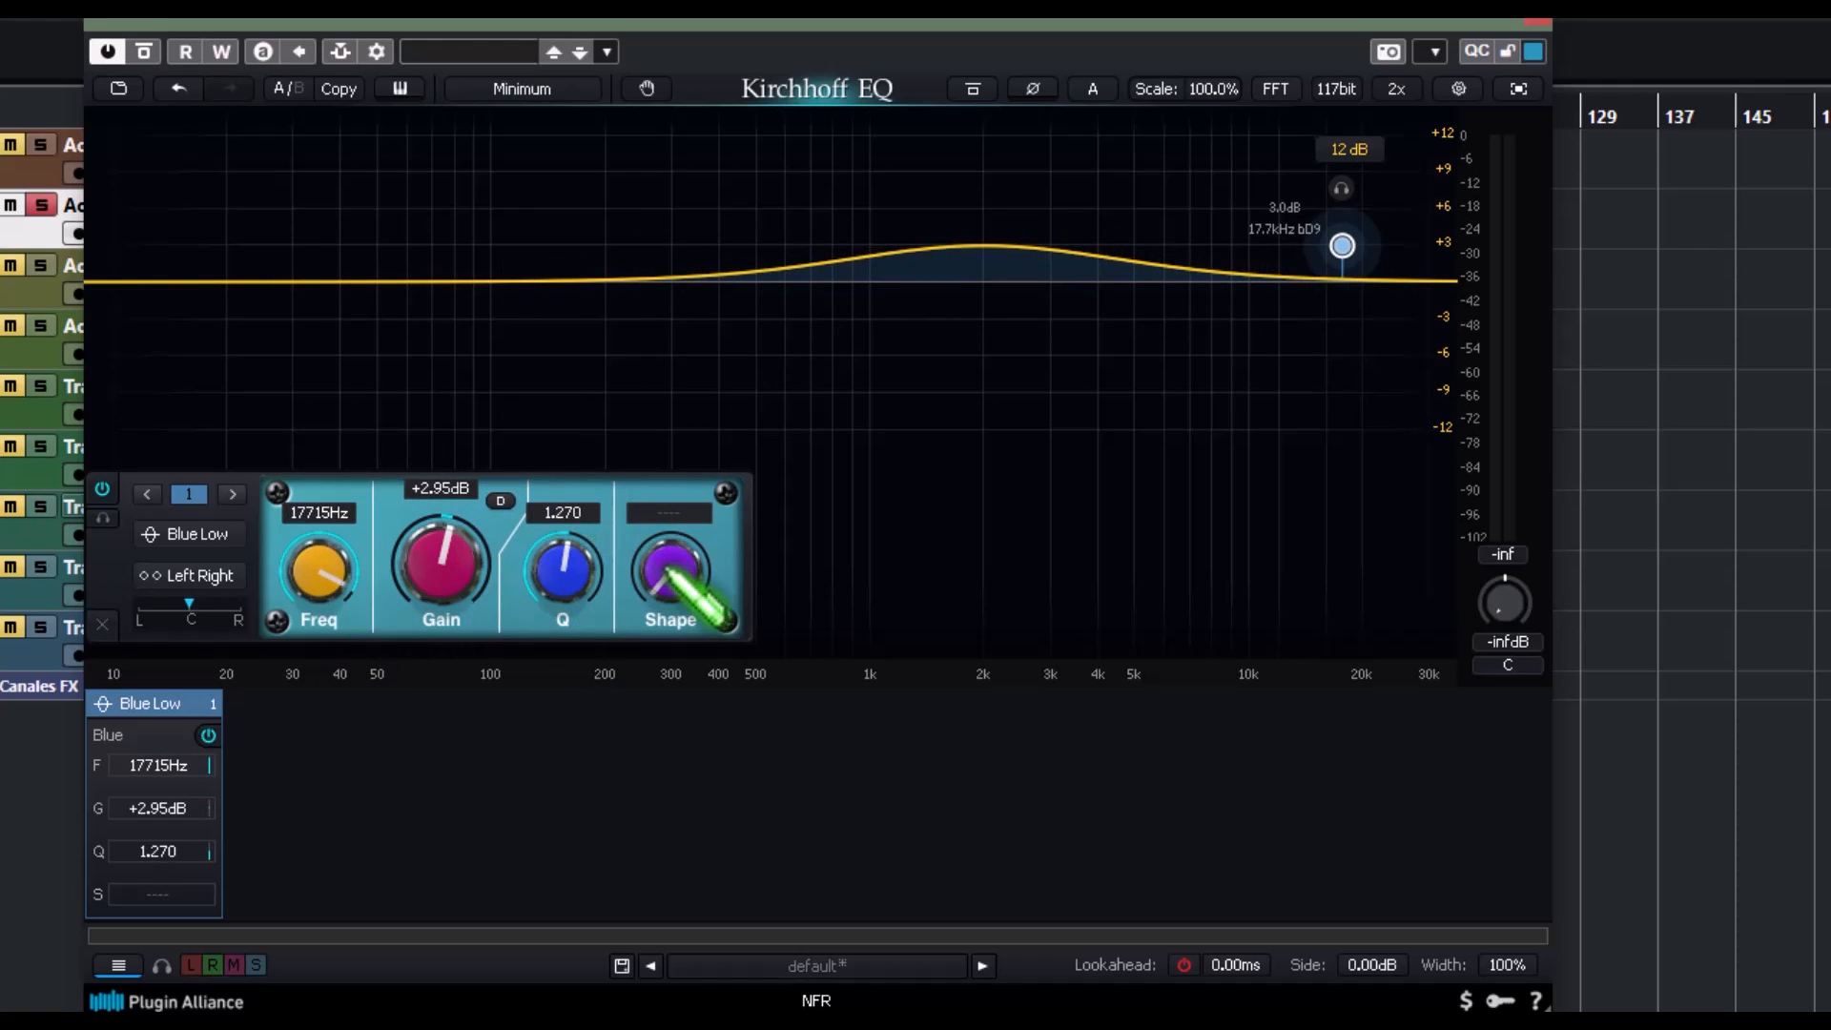
- Change the band's filter type to Notch
click(198, 536)
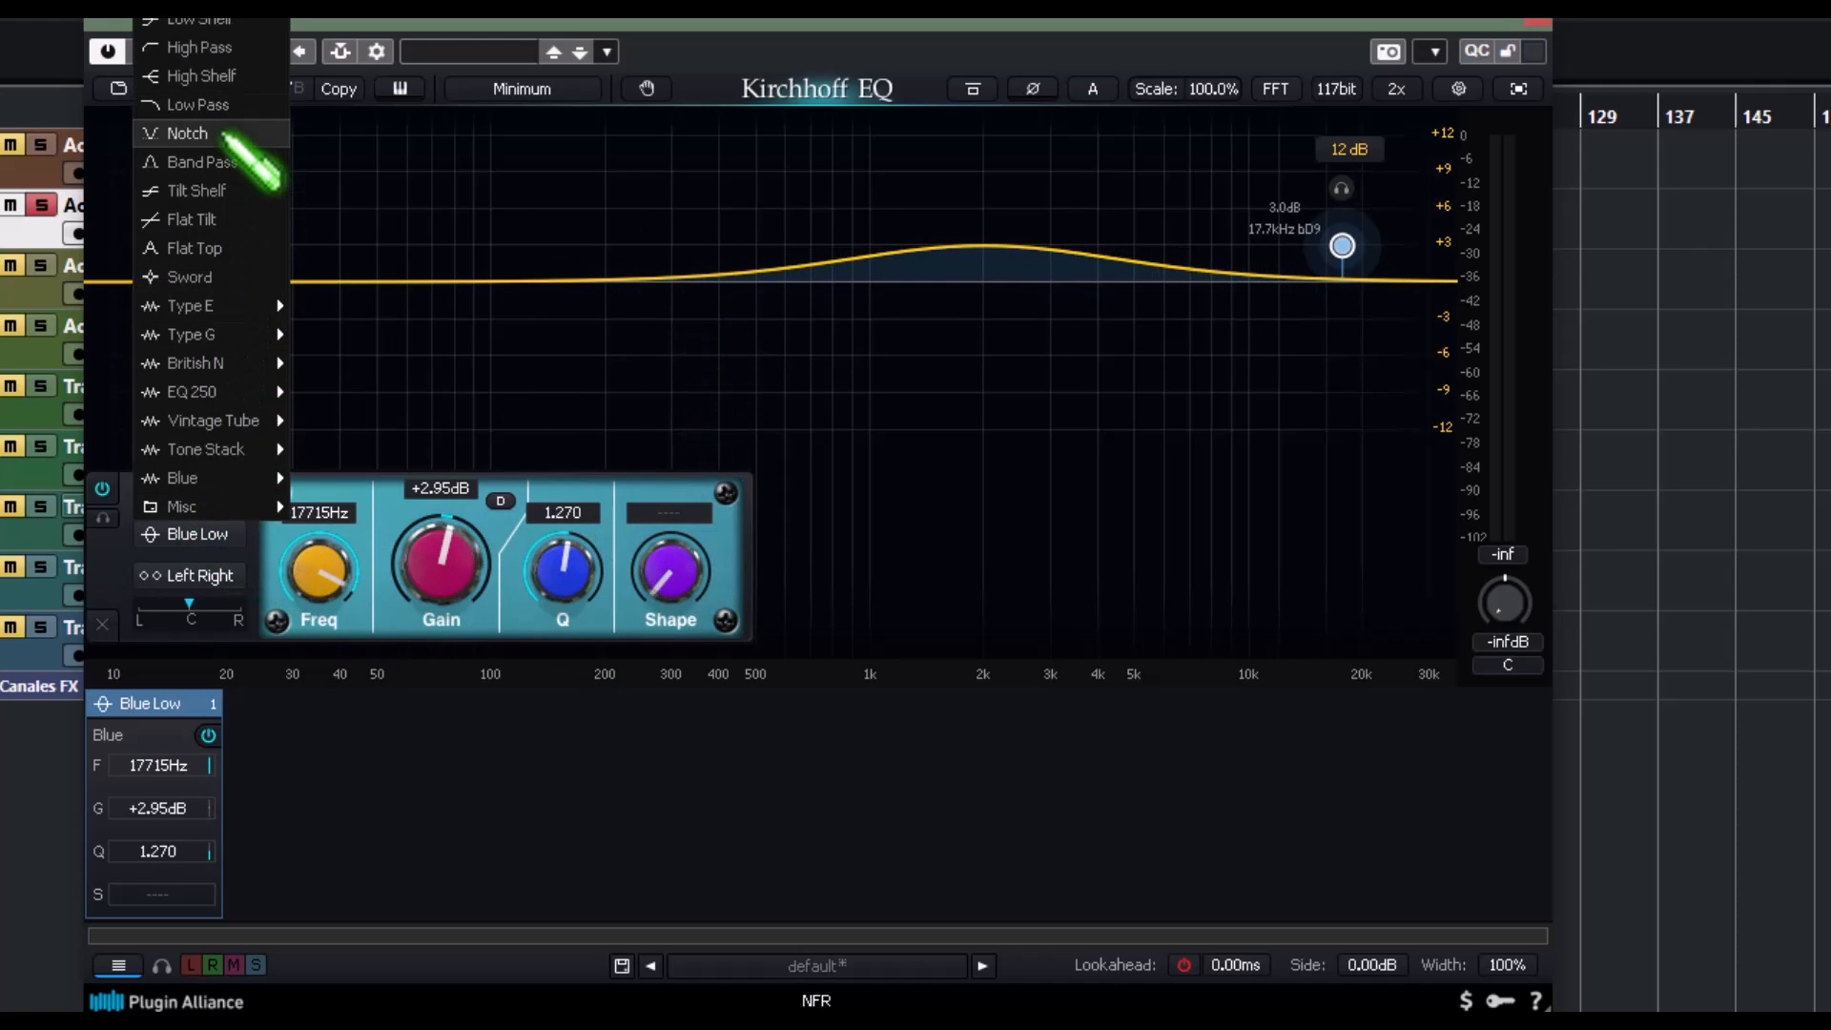
click(238, 133)
- Keep the notch band's stereo mode on Left Right, and try its pan at 20R before resetting it to centre
click(191, 578)
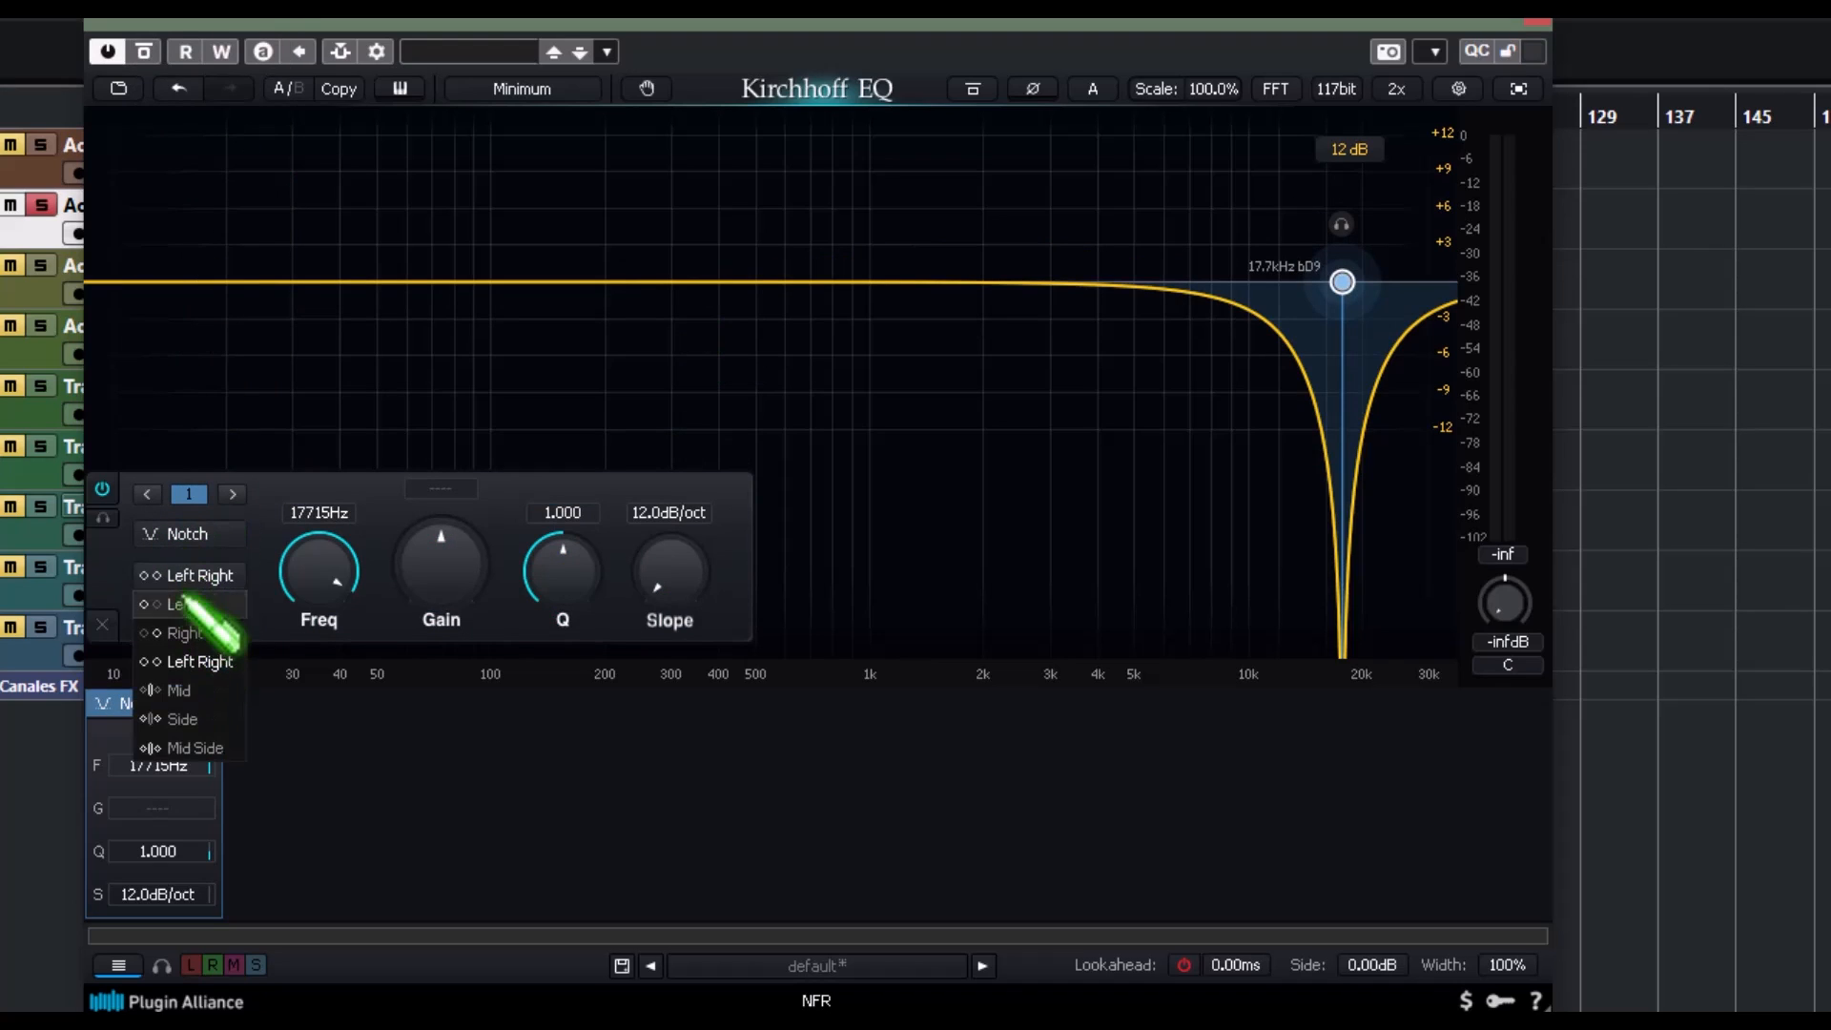
click(196, 659)
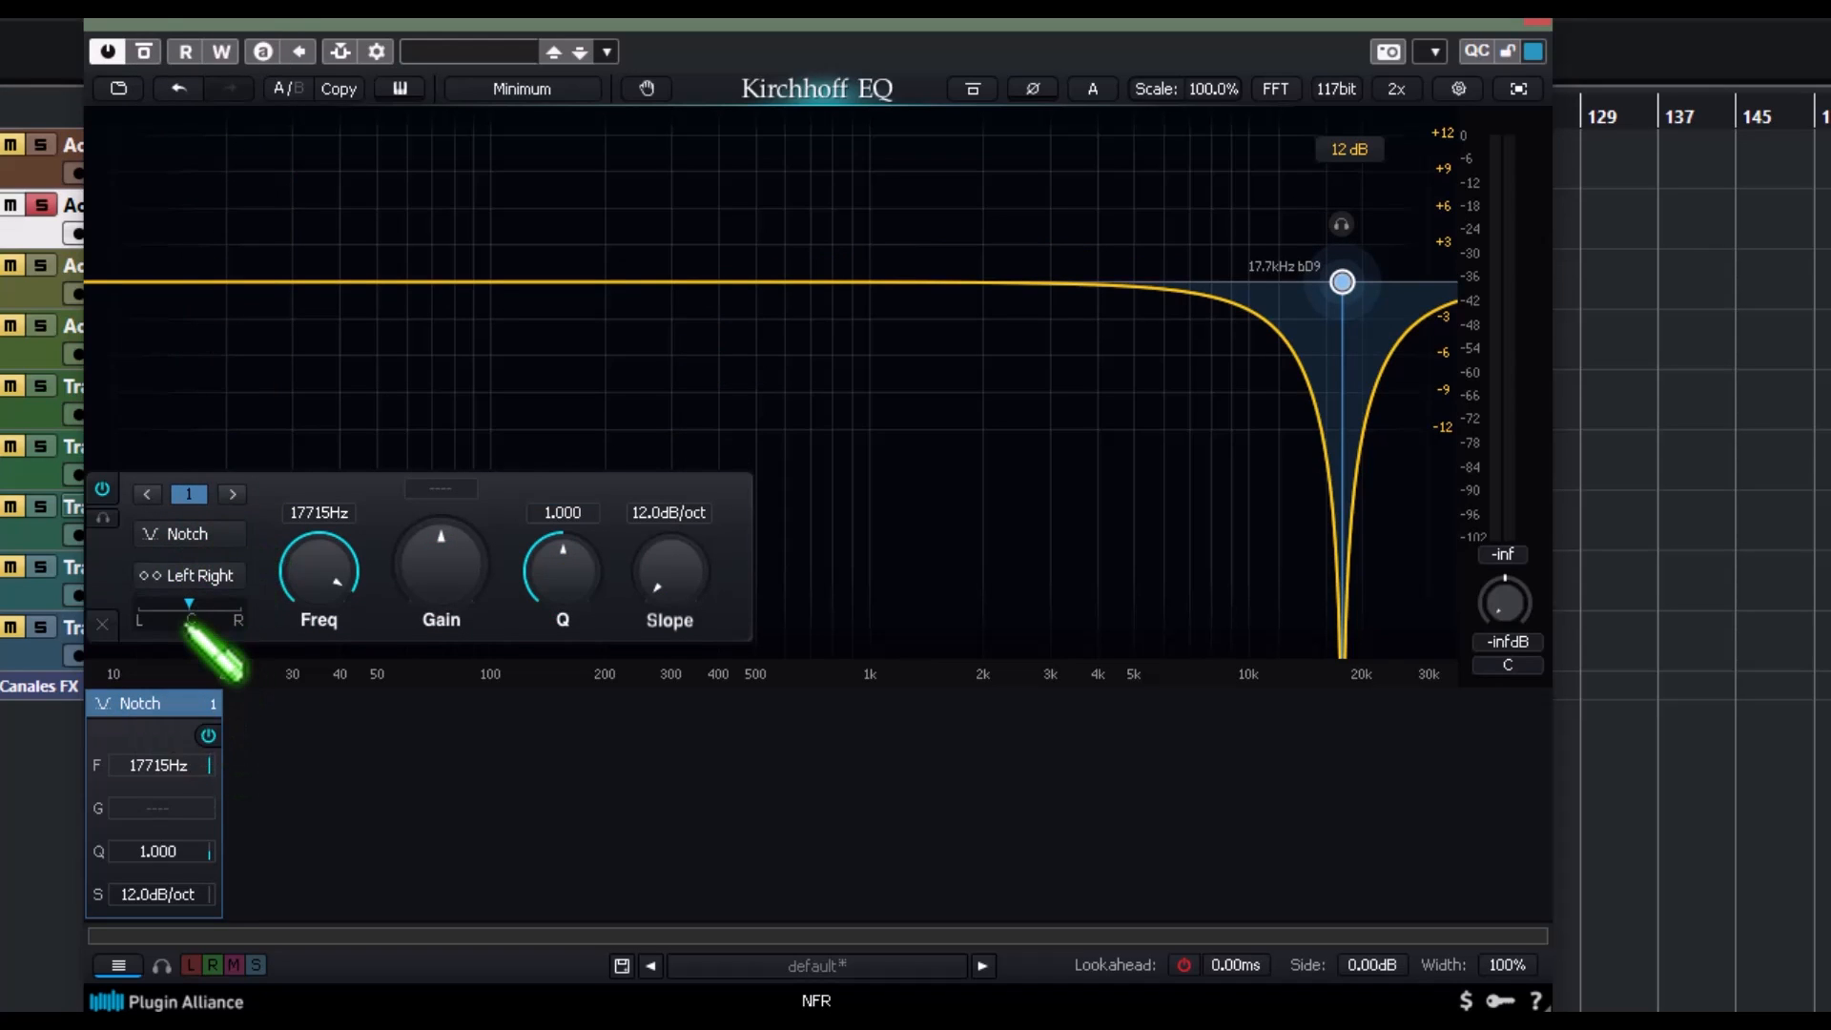
mouse_move(186, 615)
mouse_down()
mouse_move(143, 592)
mouse_move(252, 620)
mouse_move(181, 605)
mouse_move(245, 604)
mouse_move(198, 609)
mouse_up()
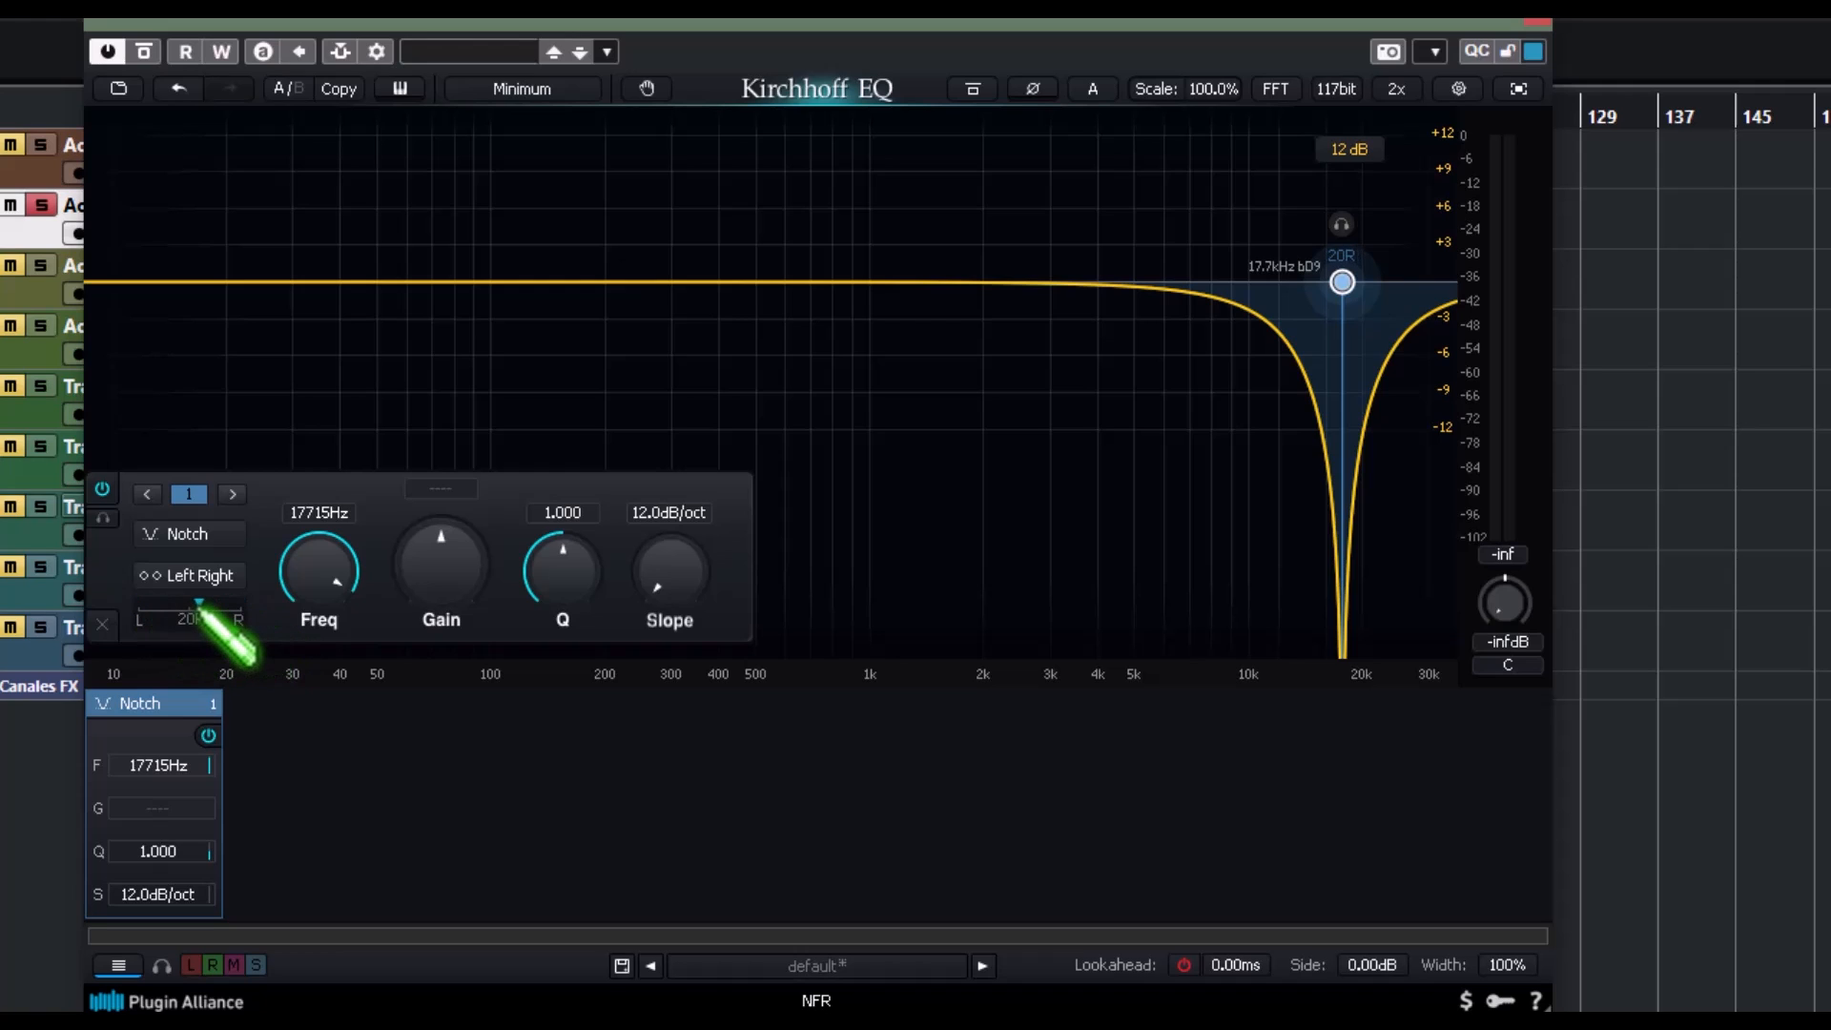
double_click(199, 608)
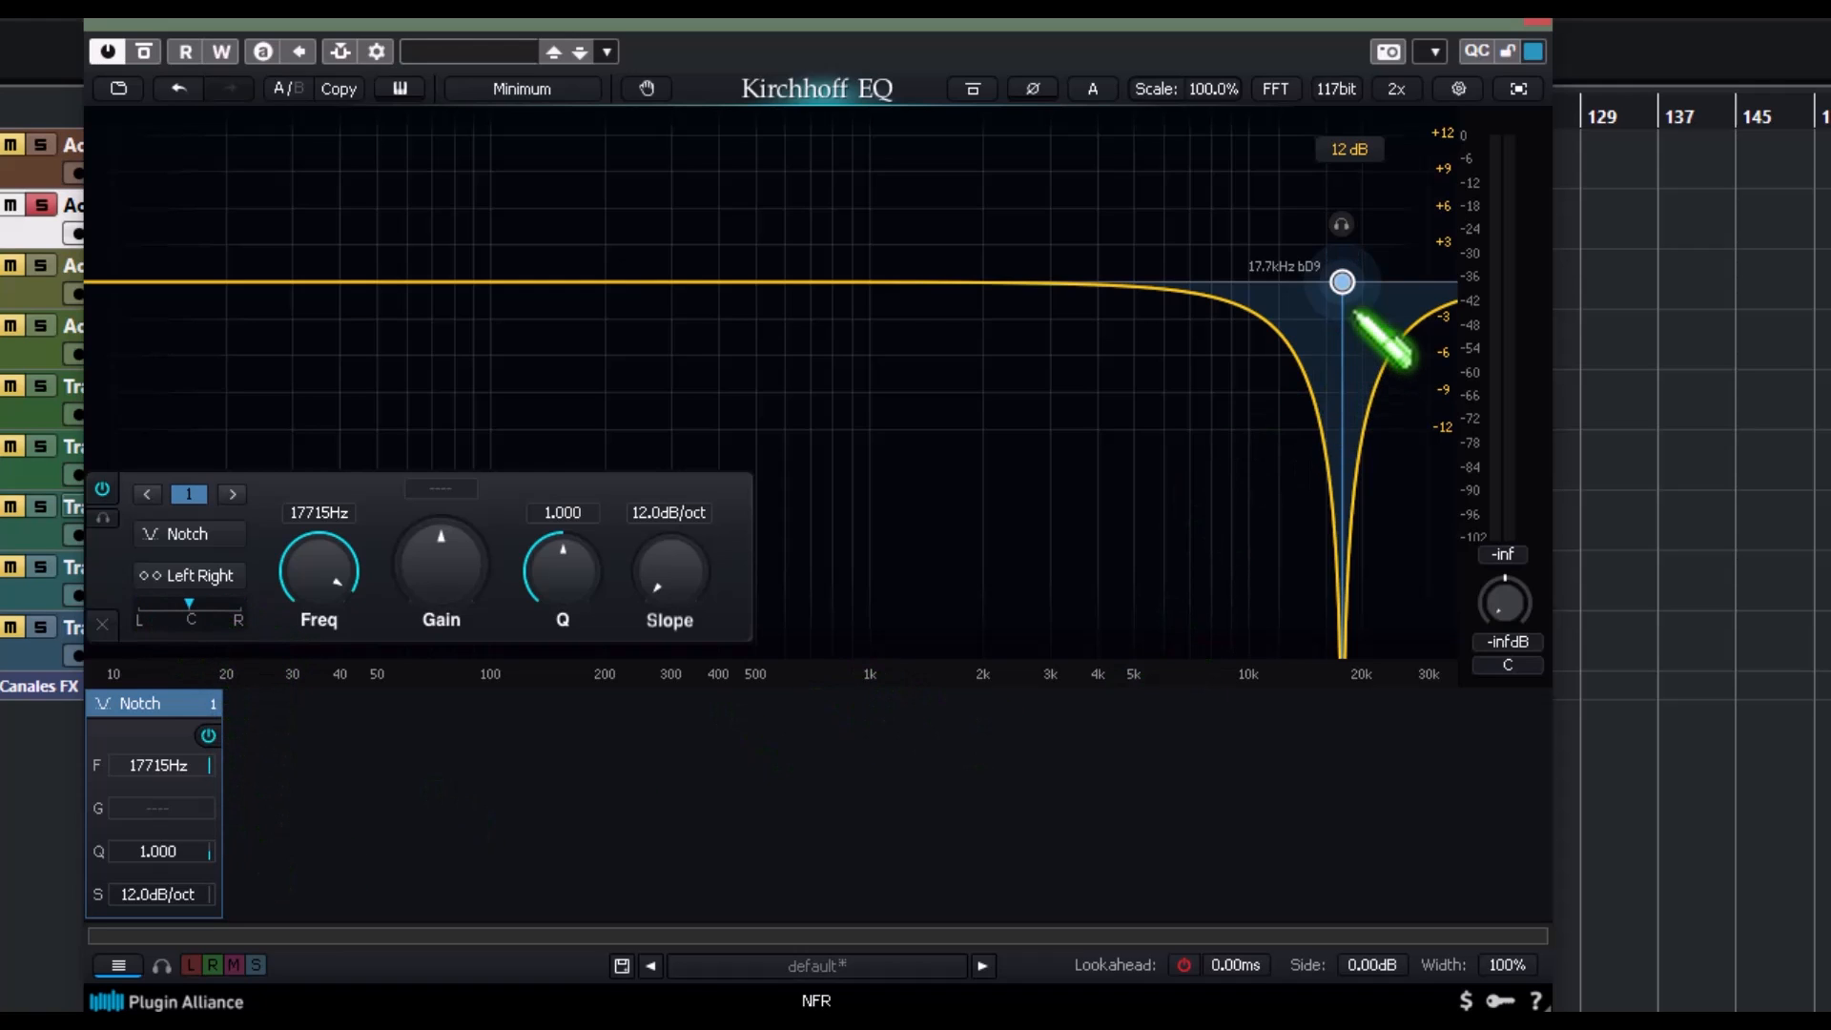
- Move the notch band to about 529.7 Hz and narrow it to a Q of about 13.2
drag(1338, 279, 768, 212)
scroll(774, 303, up, 10)
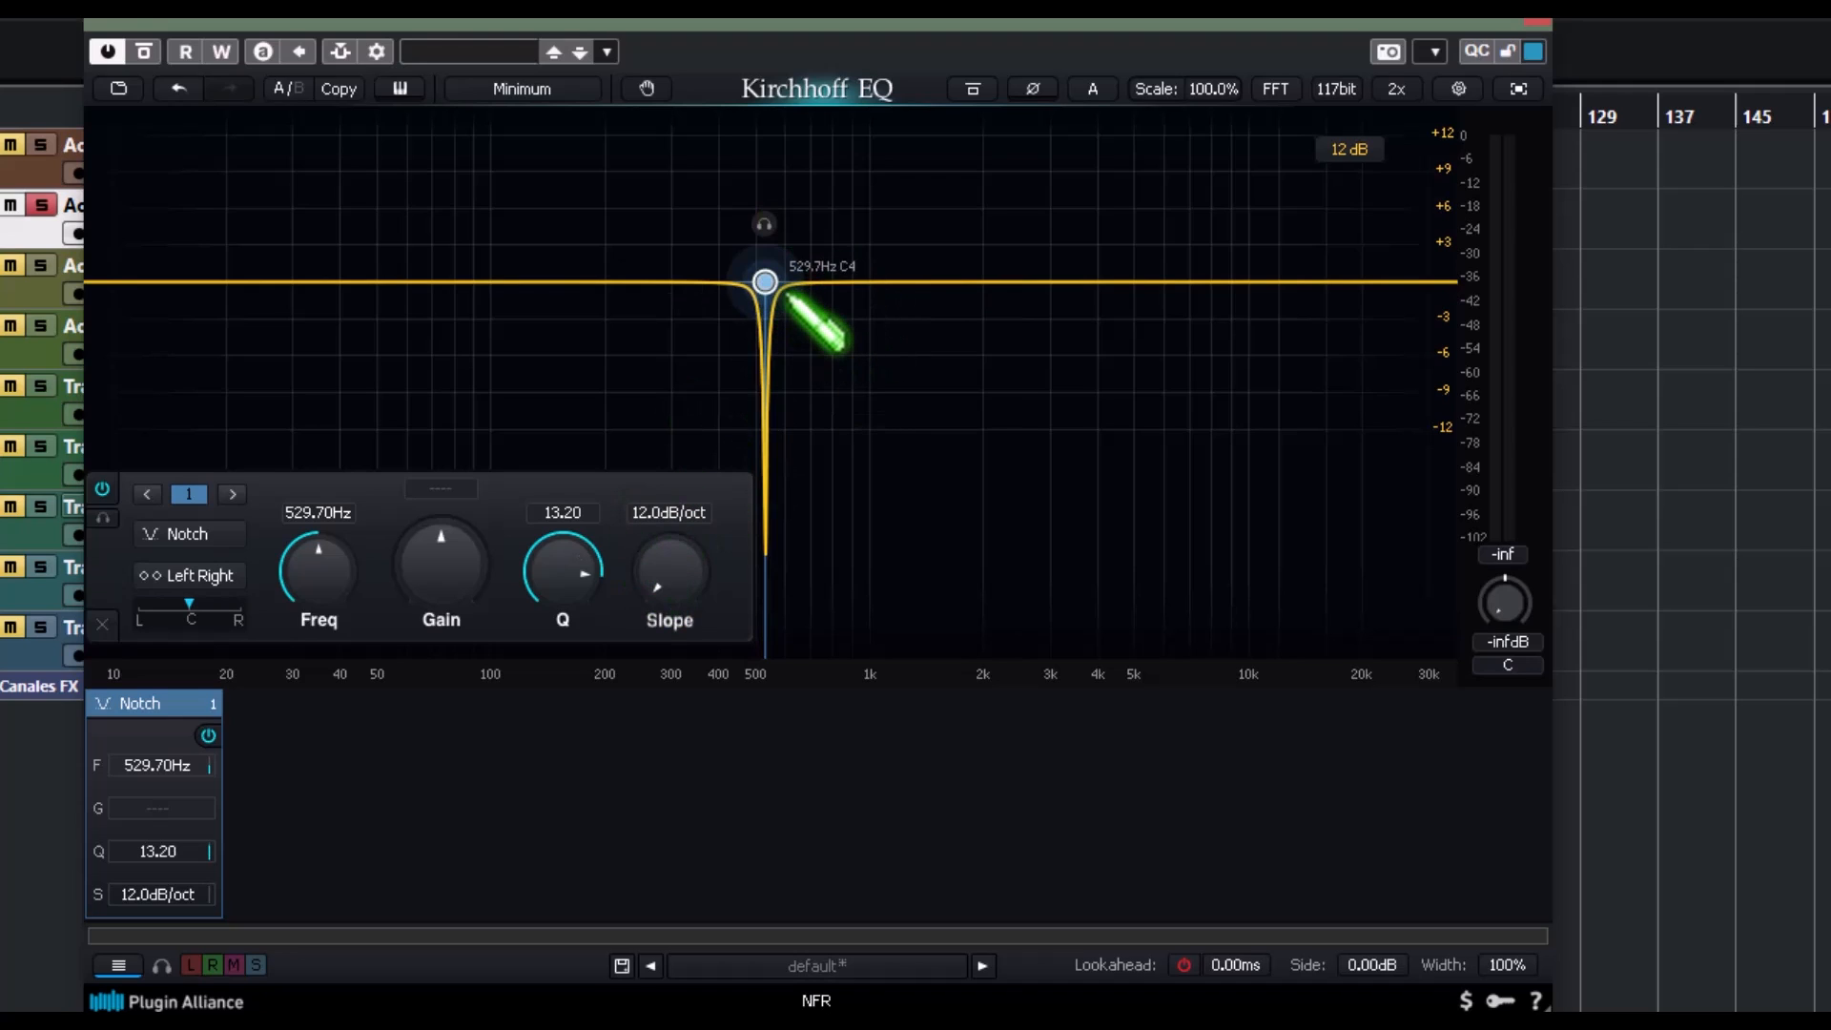
- Remove the notch band and hide the band list below the graph
right_click(768, 284)
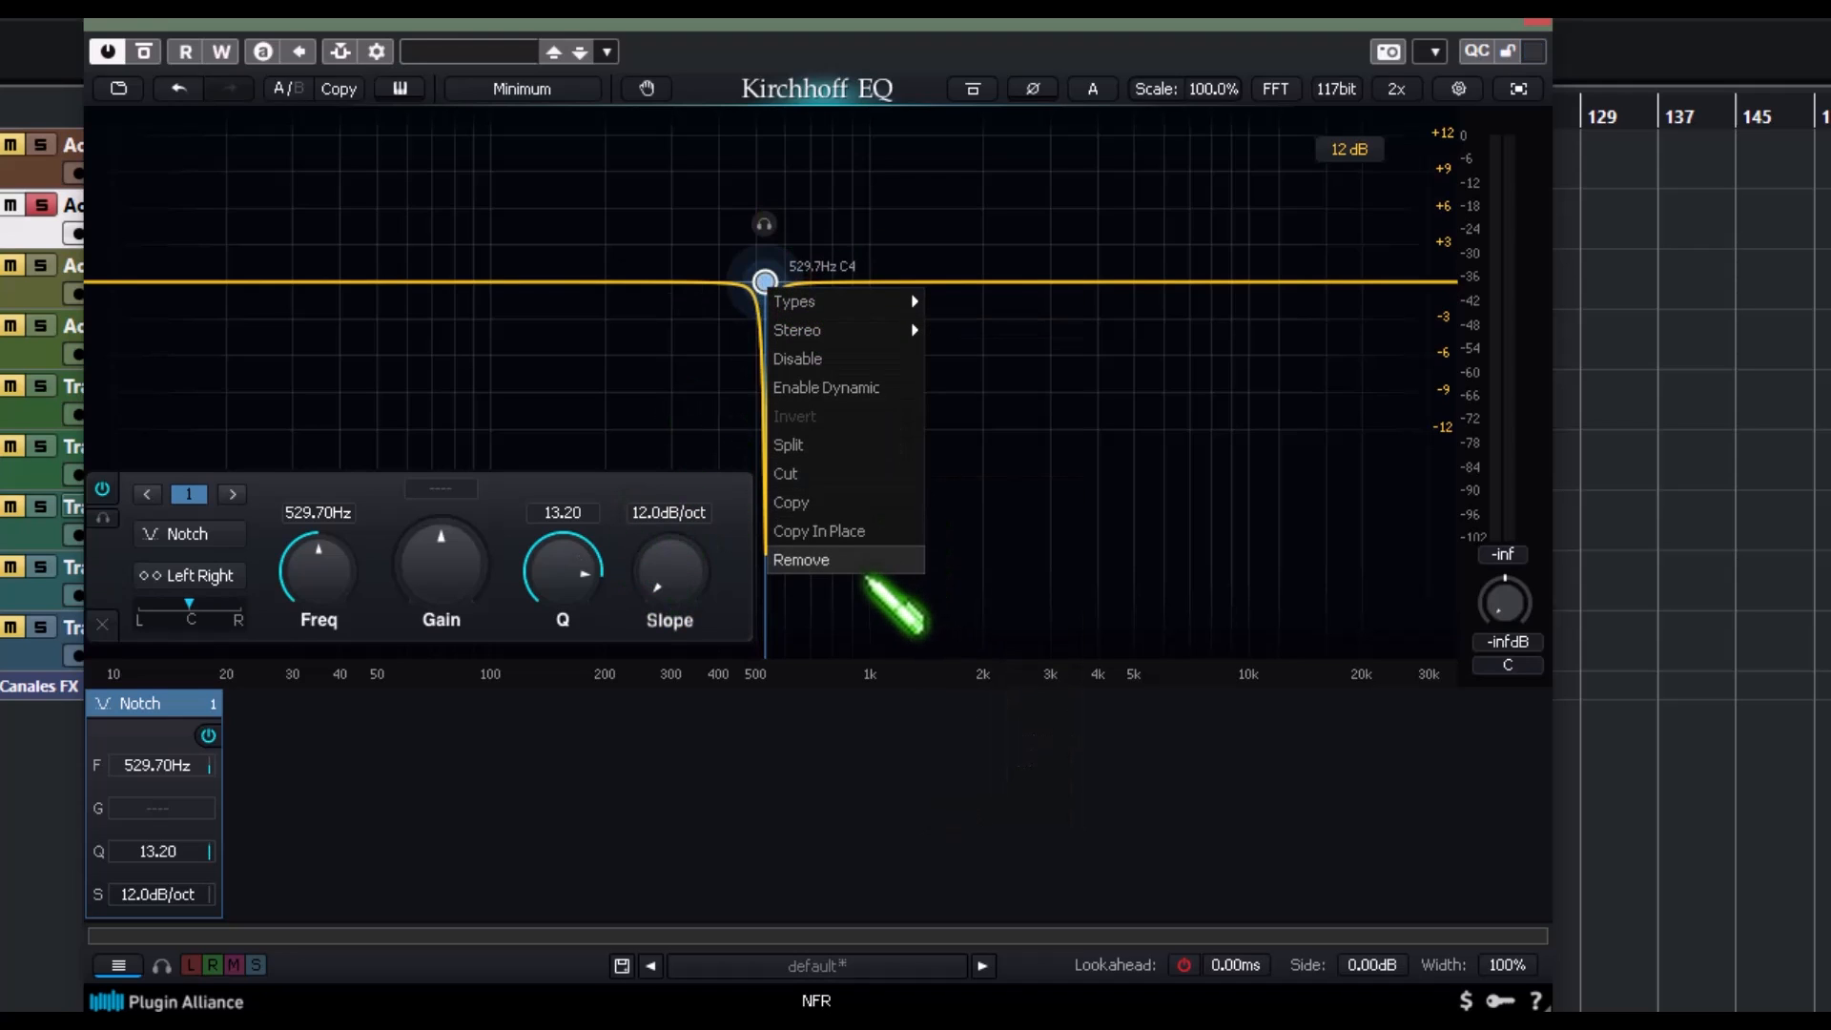
click(857, 560)
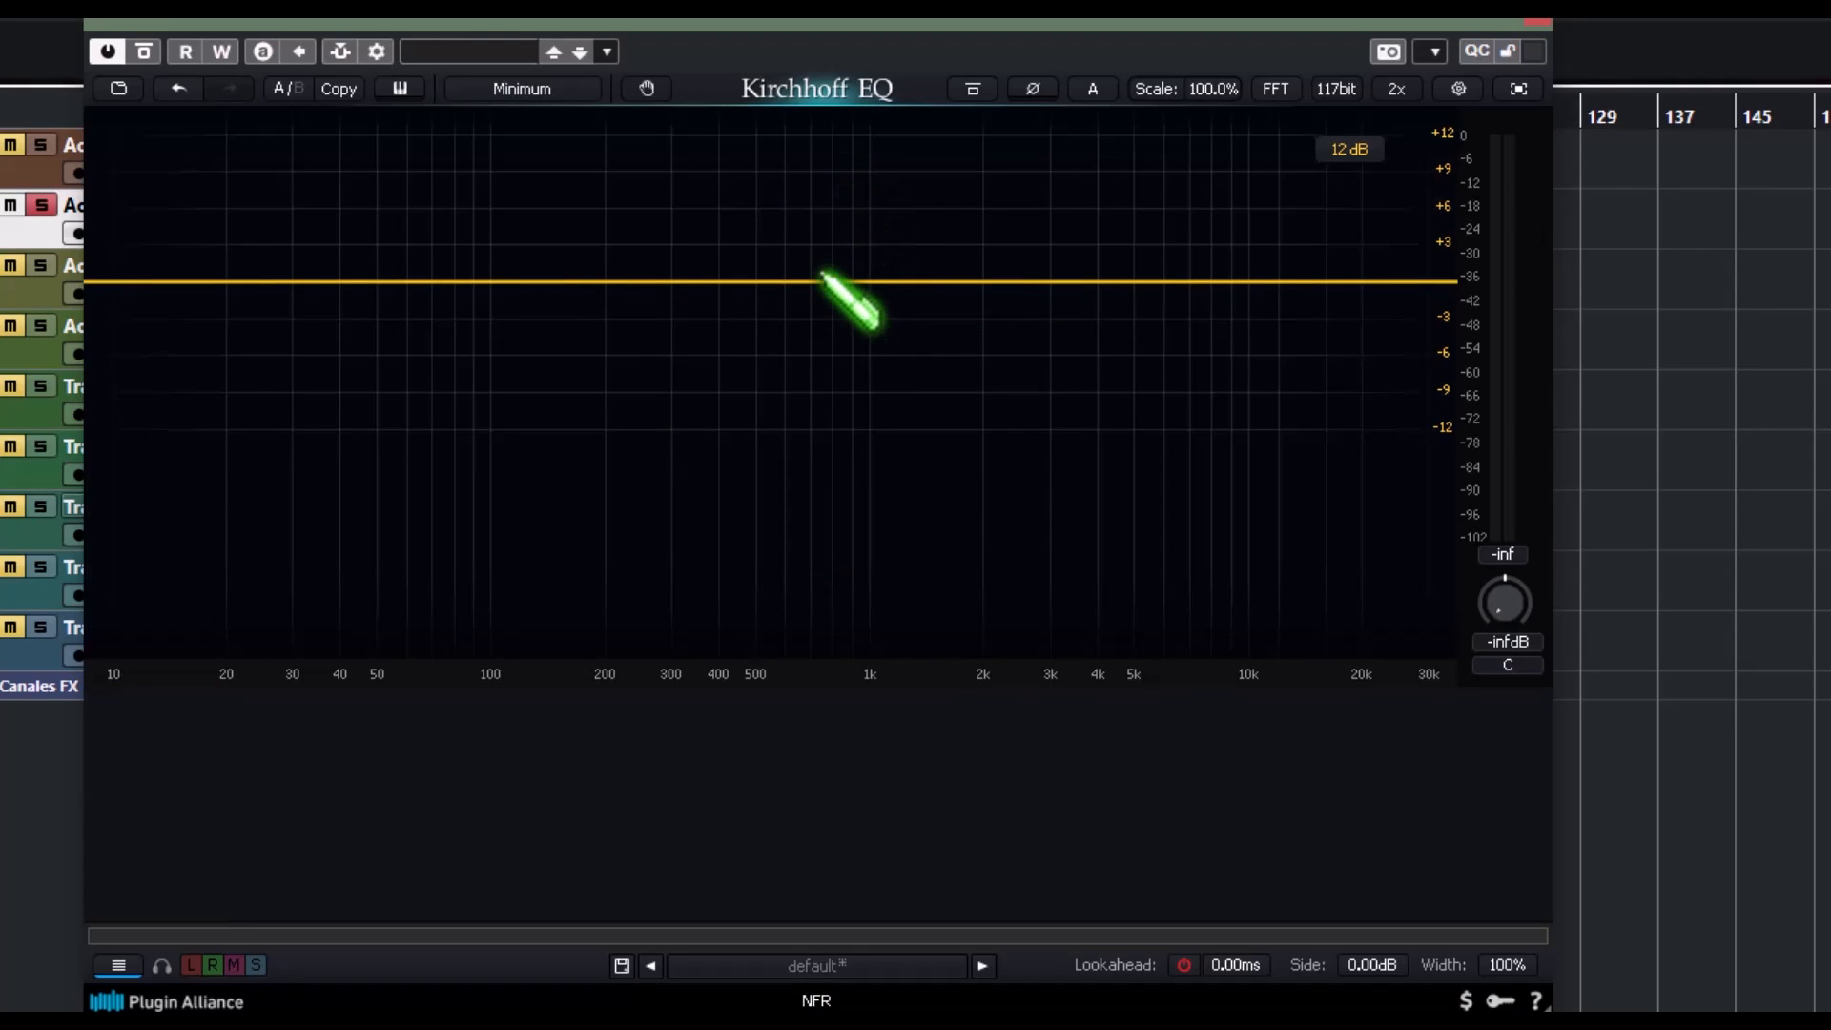
click(120, 965)
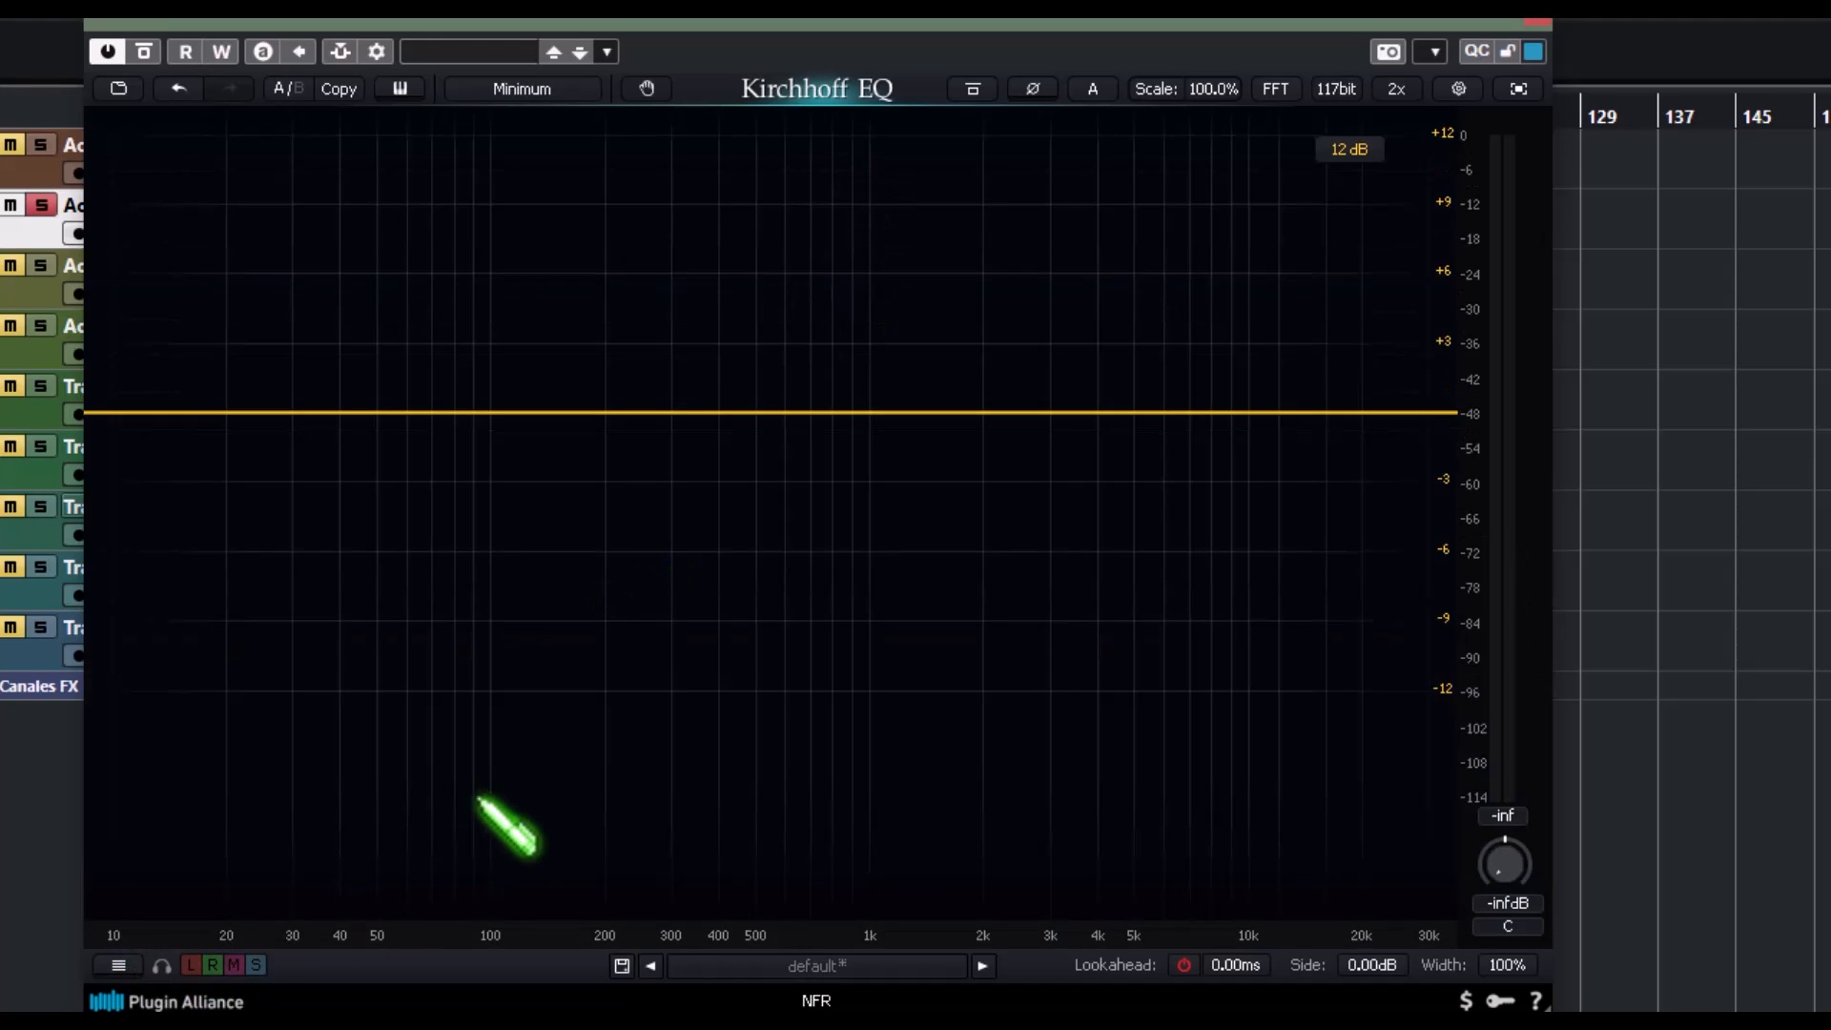
- Add a band at about 152 Hz with about +0.31 dB gain and change its filter type to G HMF
double_click(560, 408)
right_click(560, 408)
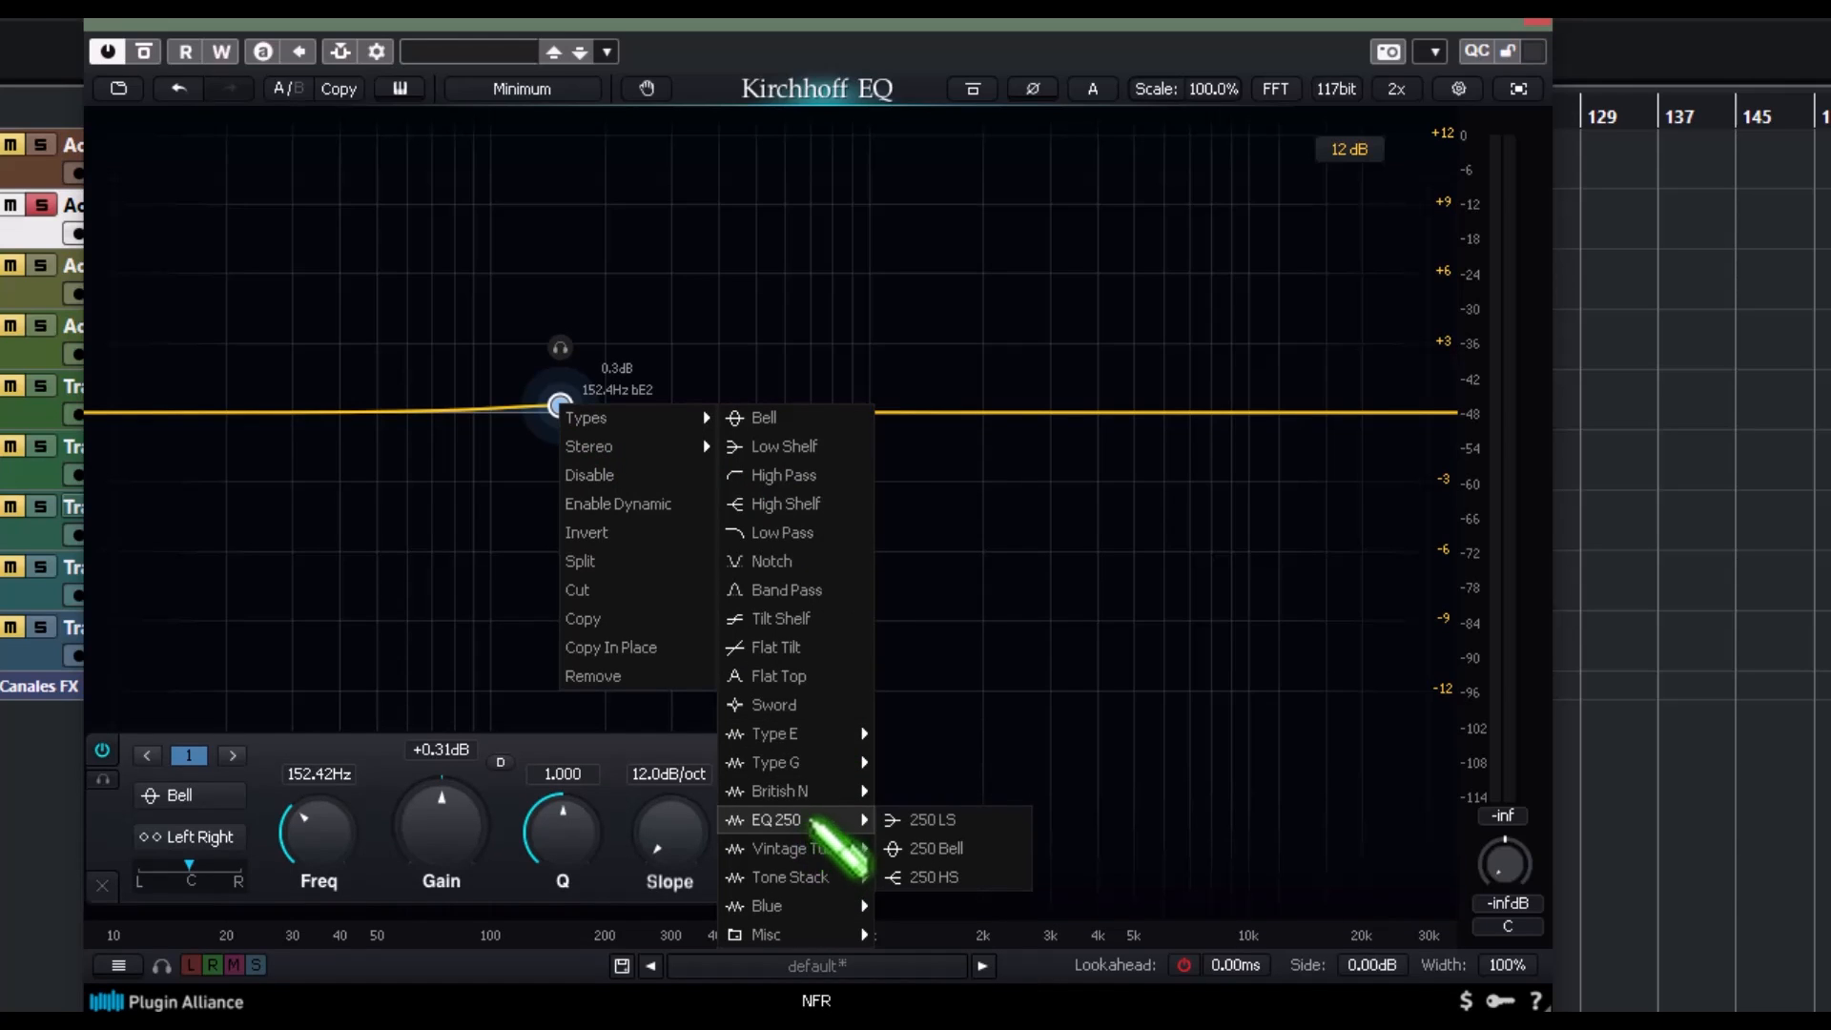
mouse_move(811, 762)
click(921, 848)
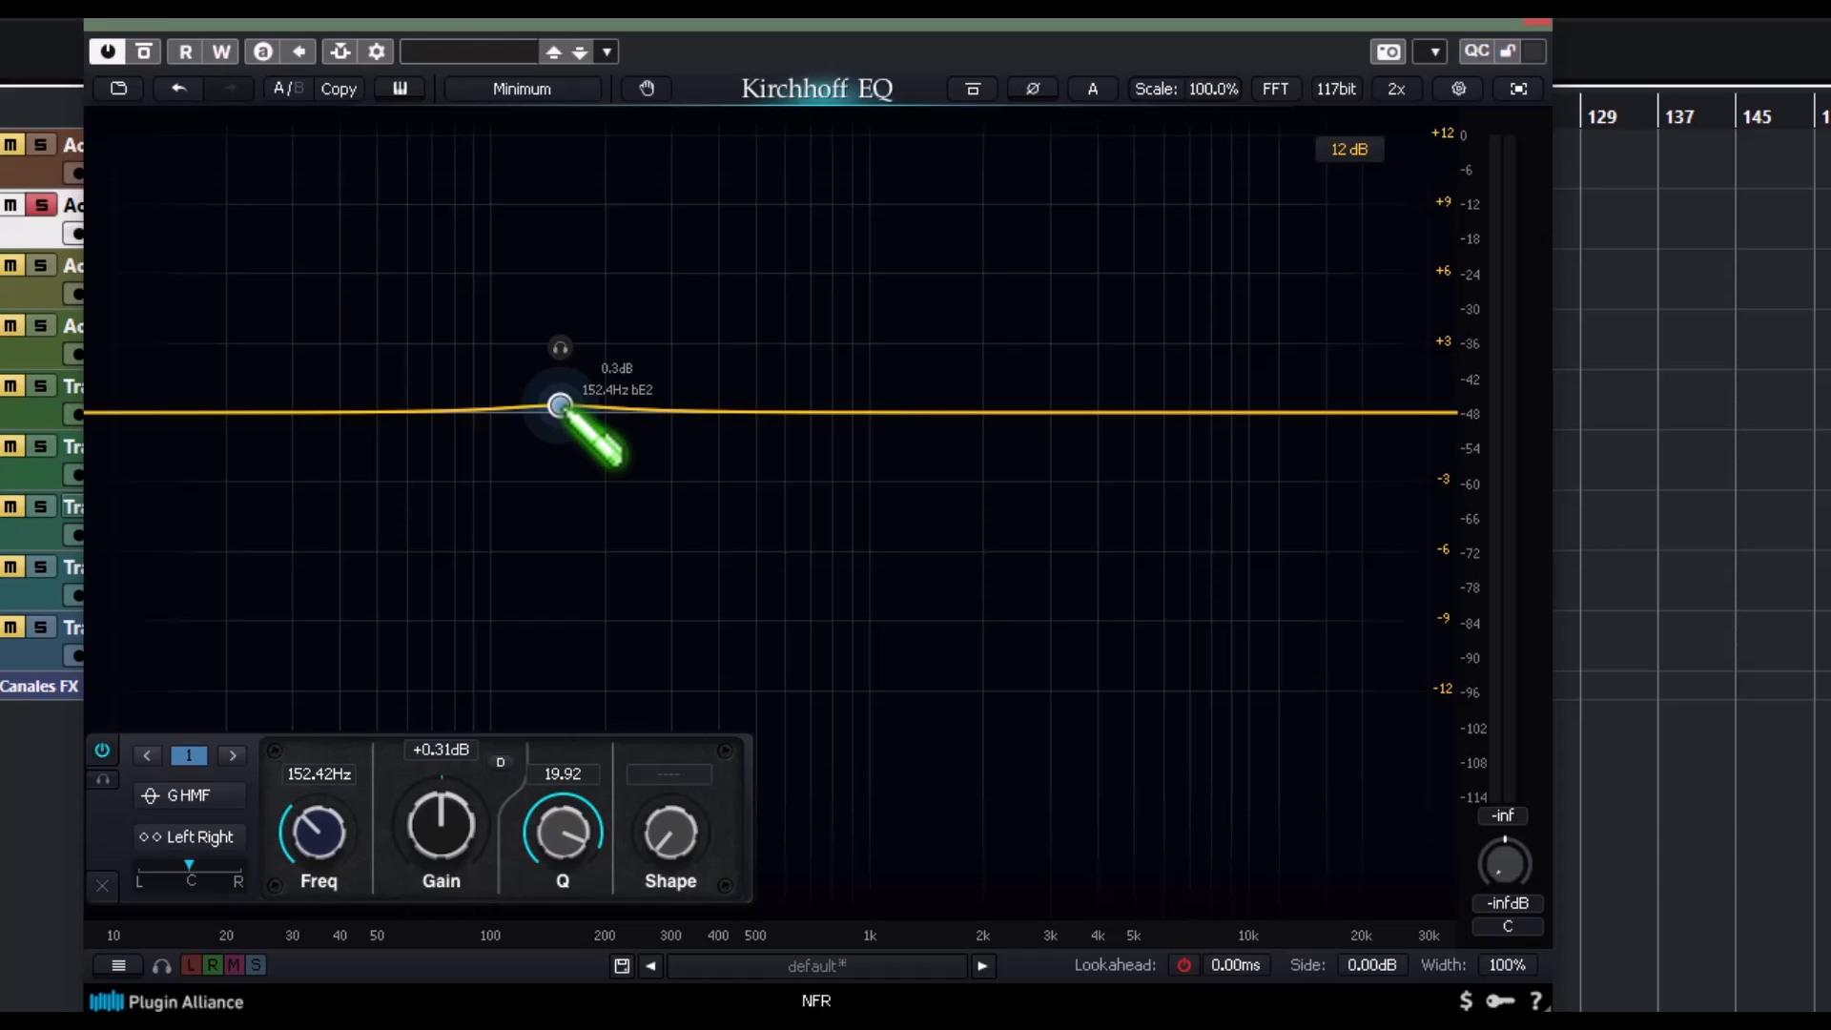
- Enable dynamic processing on the G HMF band and set its threshold to about -23.18 dB
right_click(560, 406)
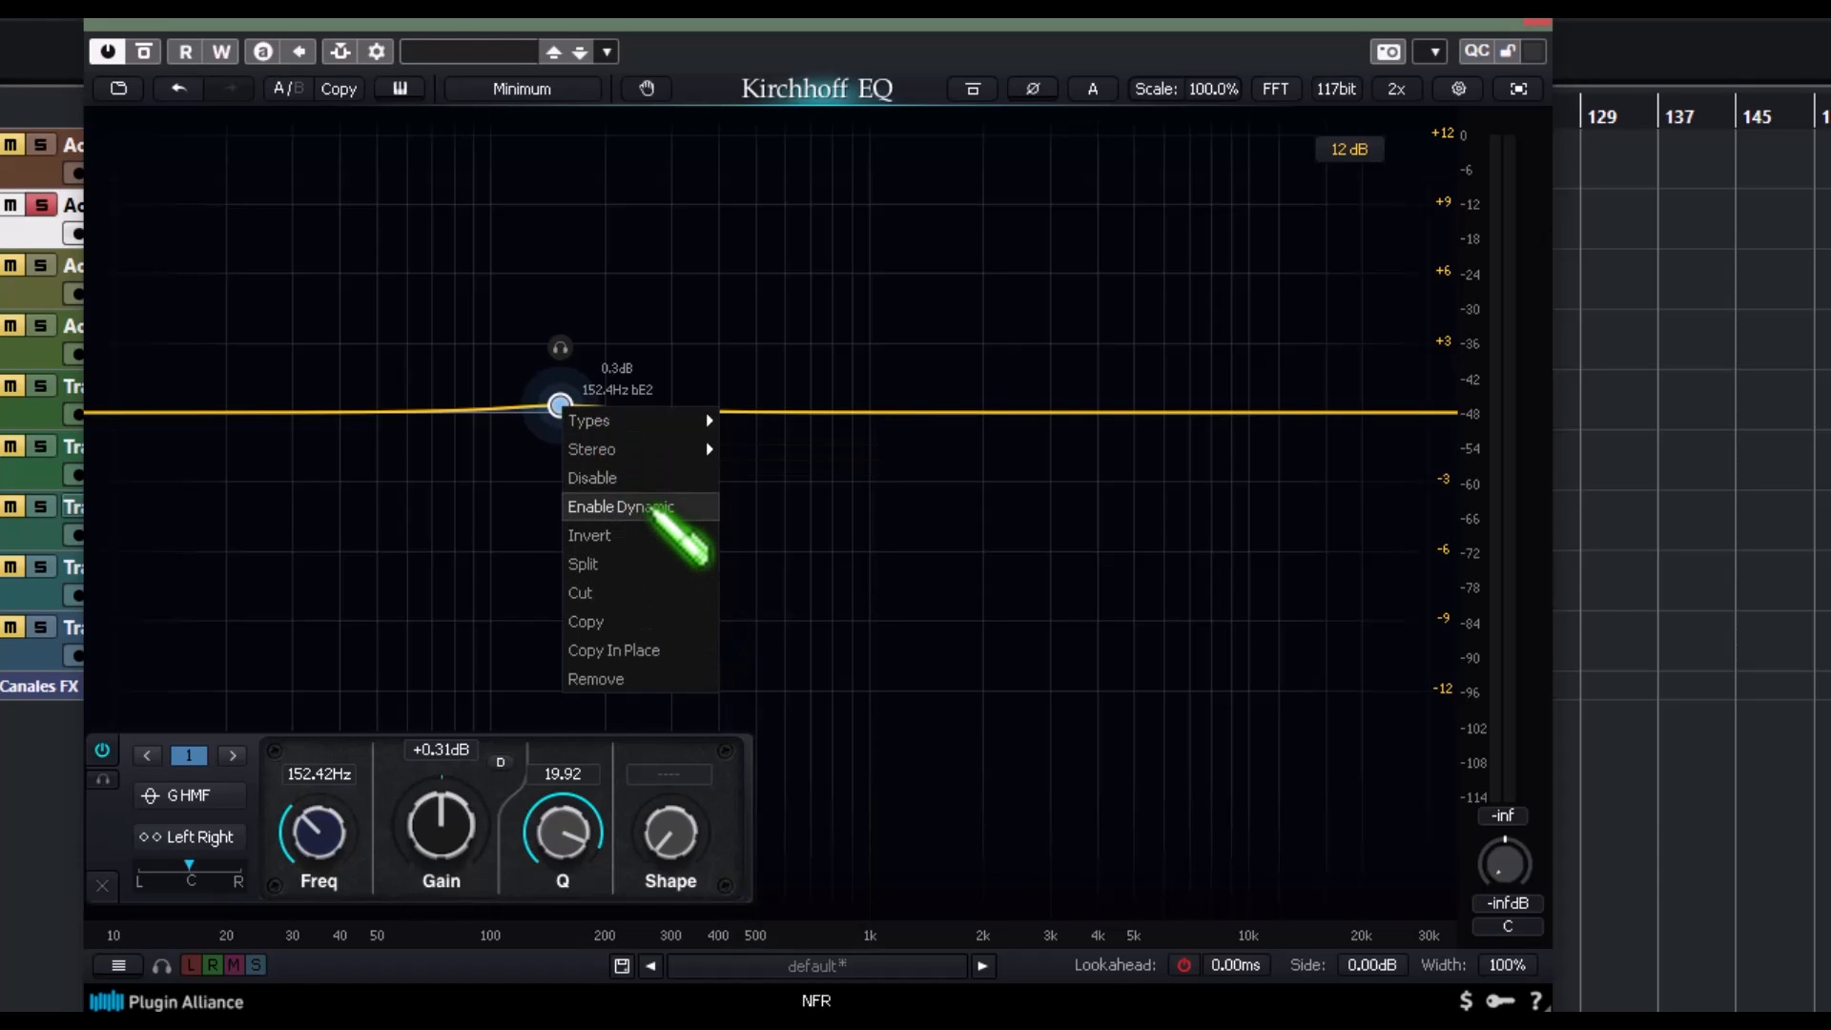
click(653, 508)
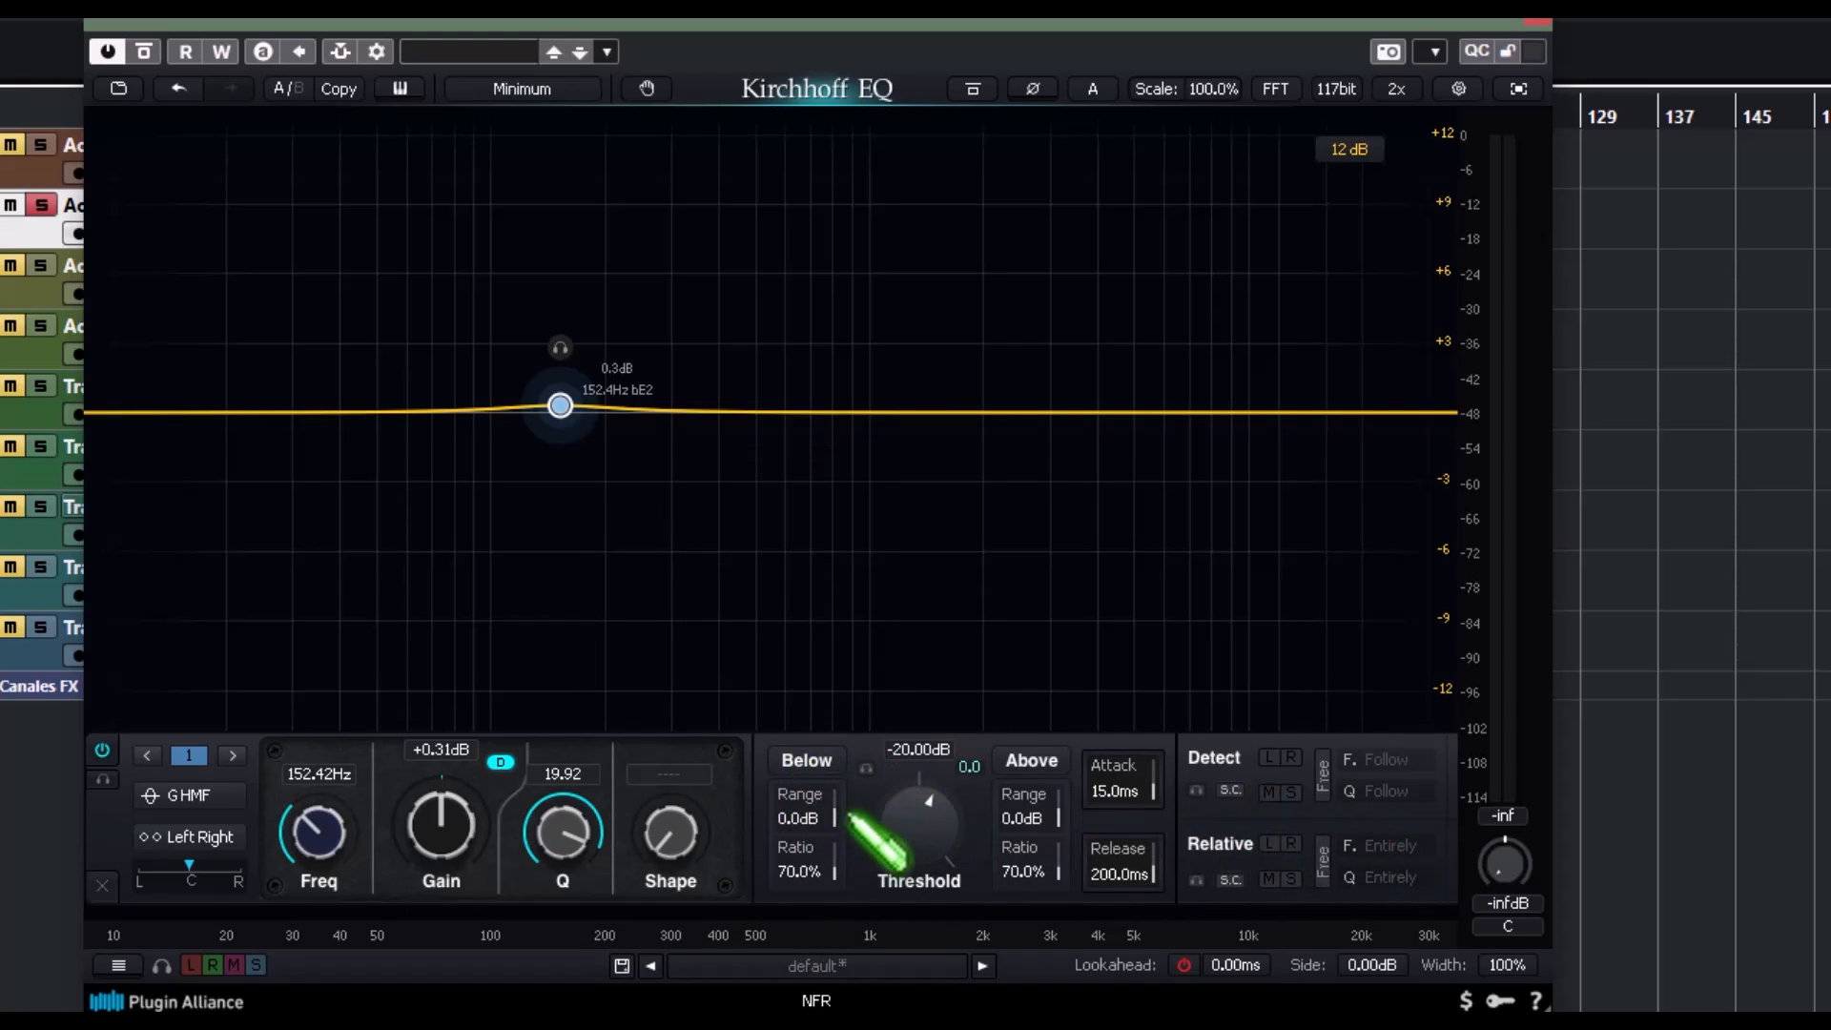
drag(925, 835, 933, 846)
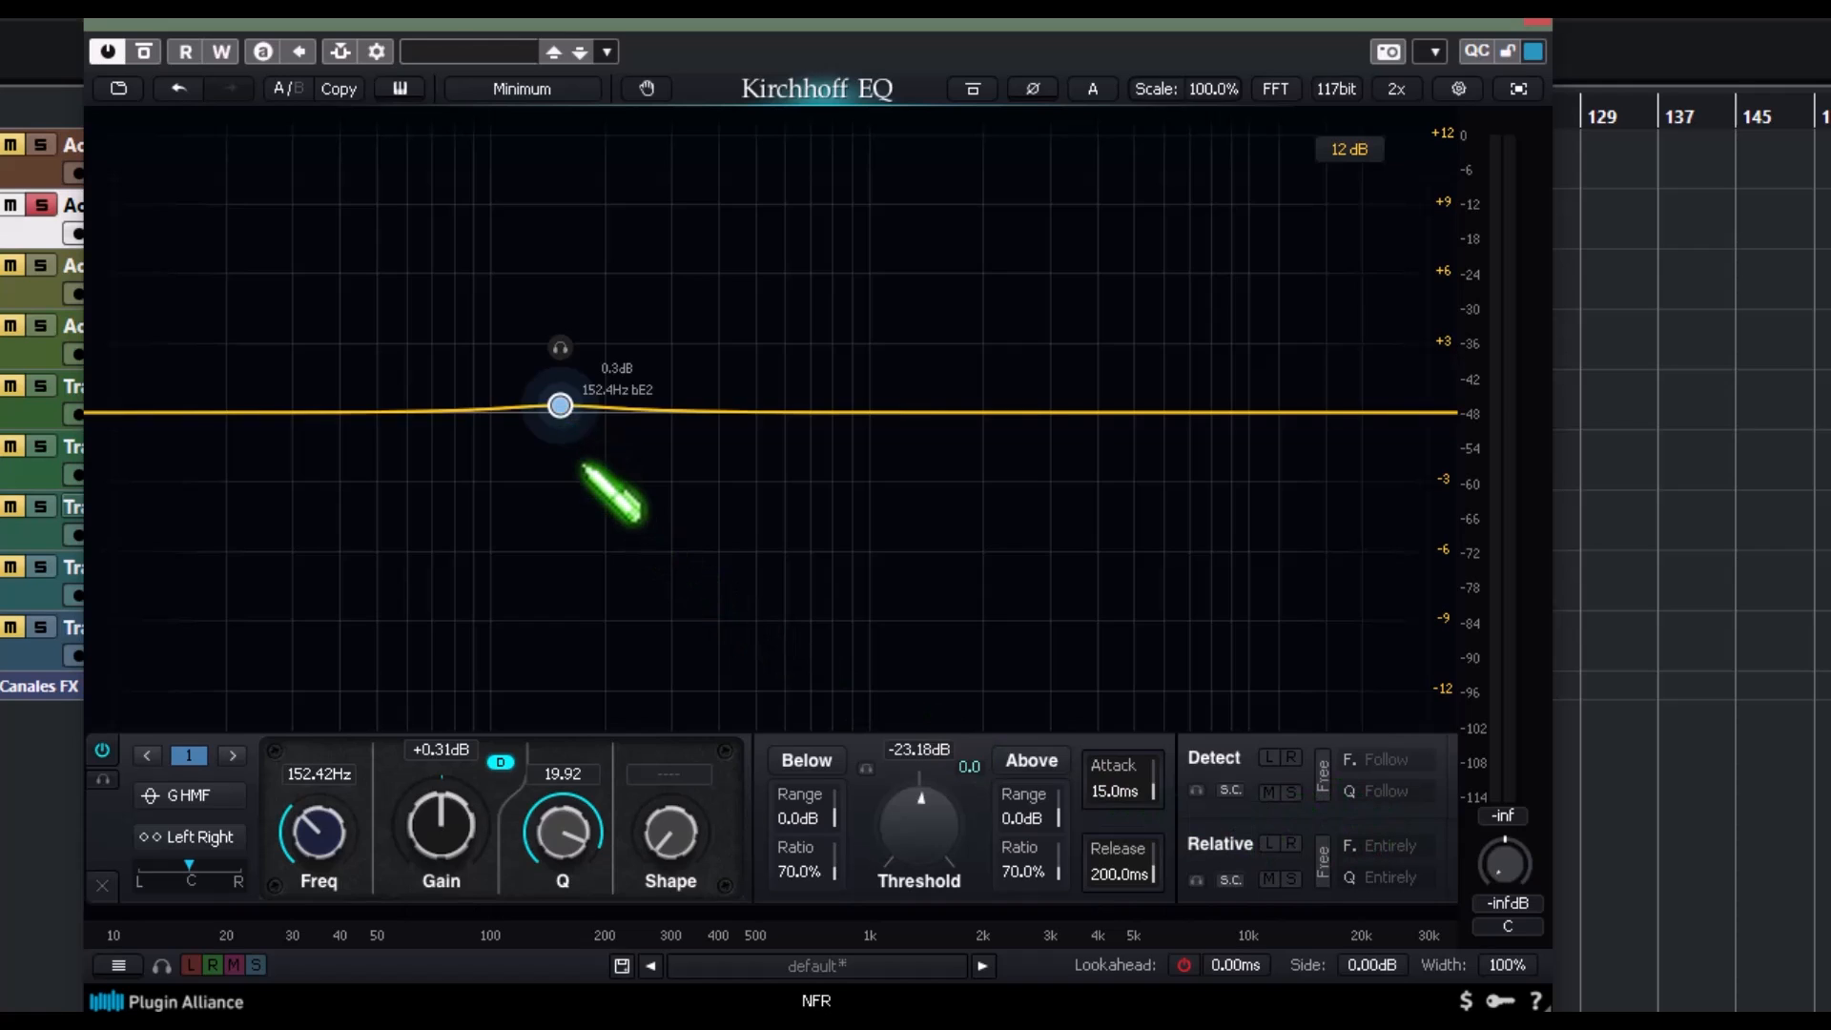
- Lower the G HMF band to about -3.47 dB at 153.76 Hz and enlarge the plugin window to reveal all dynamic controls
drag(560, 406, 567, 499)
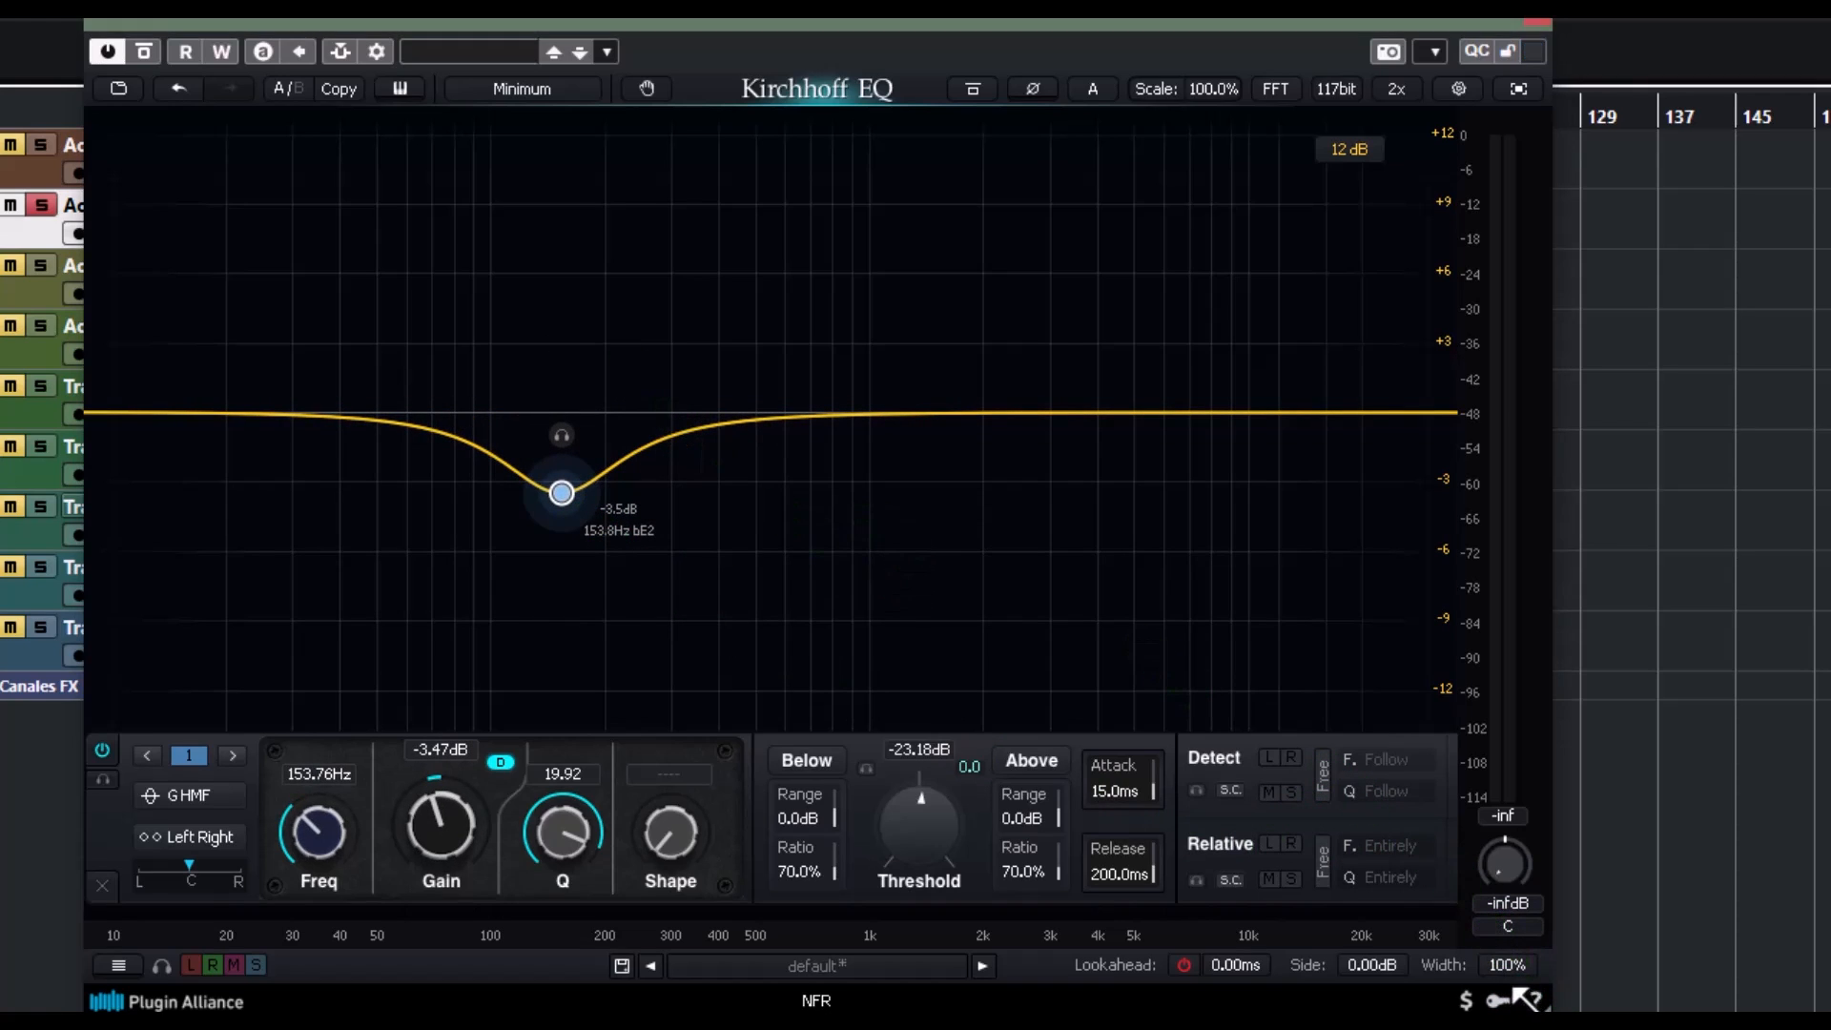
drag(1540, 1006, 1676, 1028)
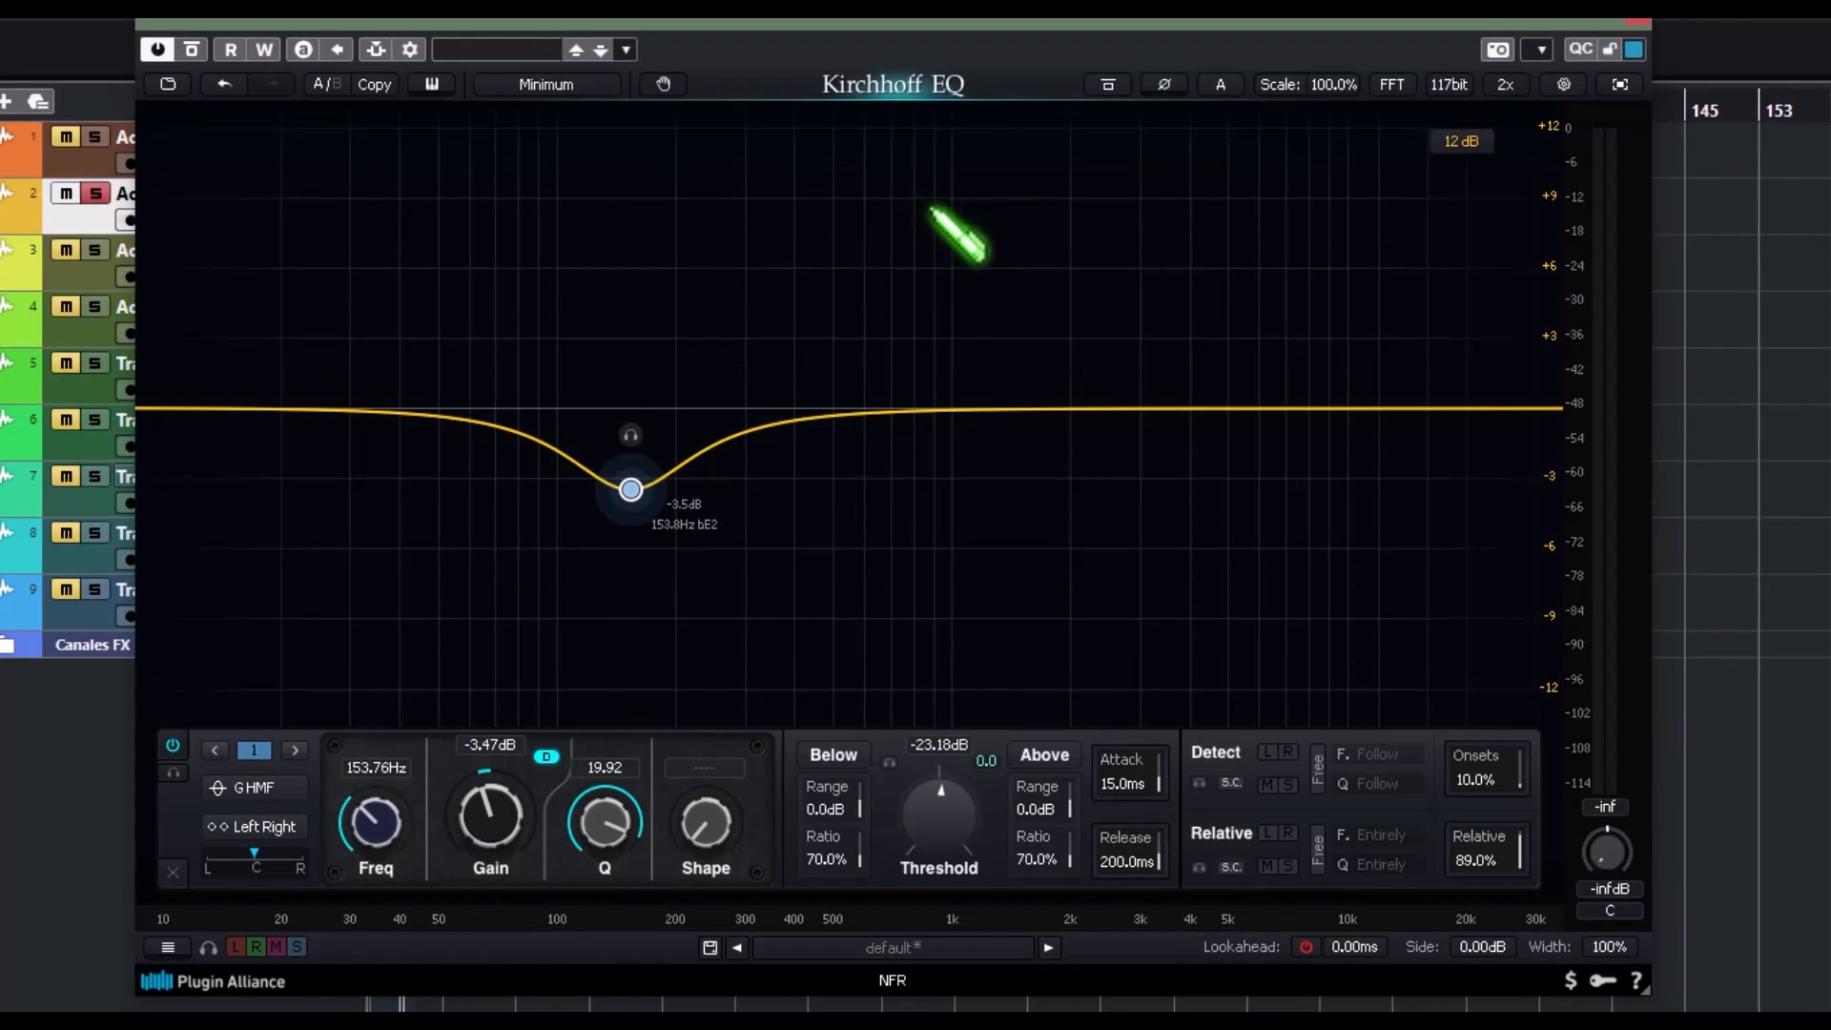
- Reset the equalizer to a blank curve and start playback of the track
click(167, 84)
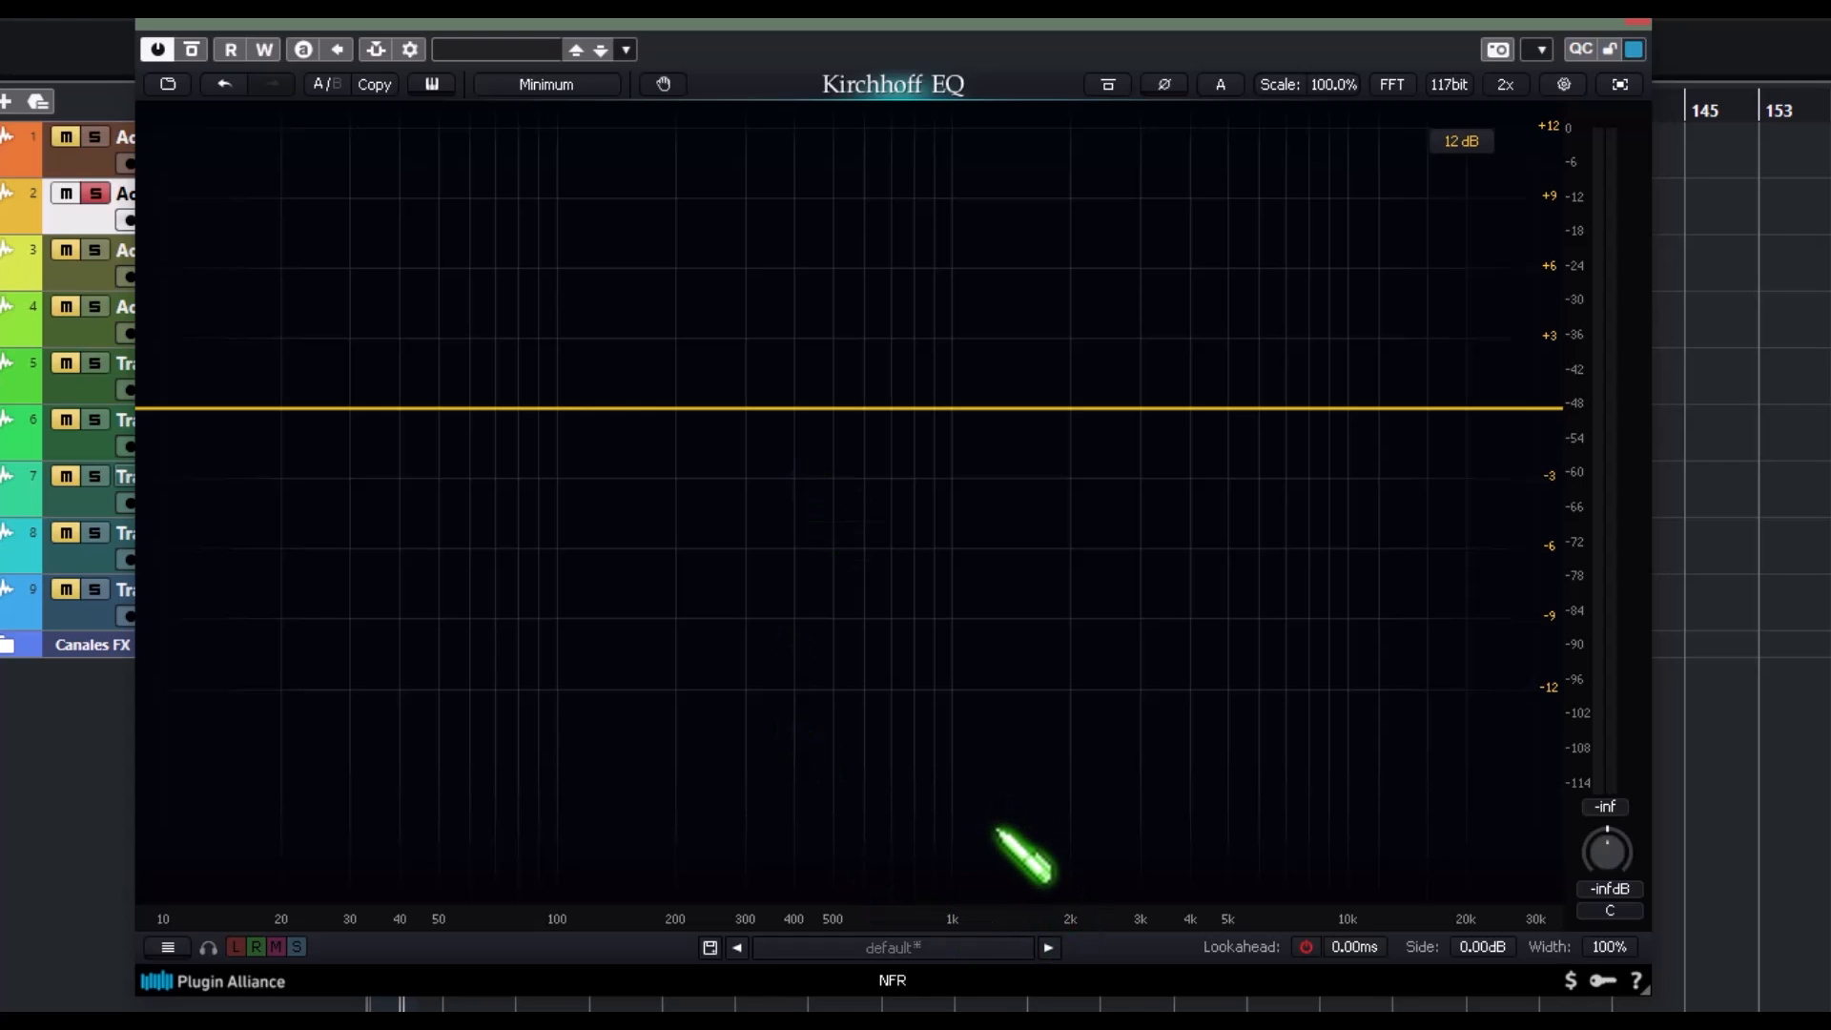
key(space)
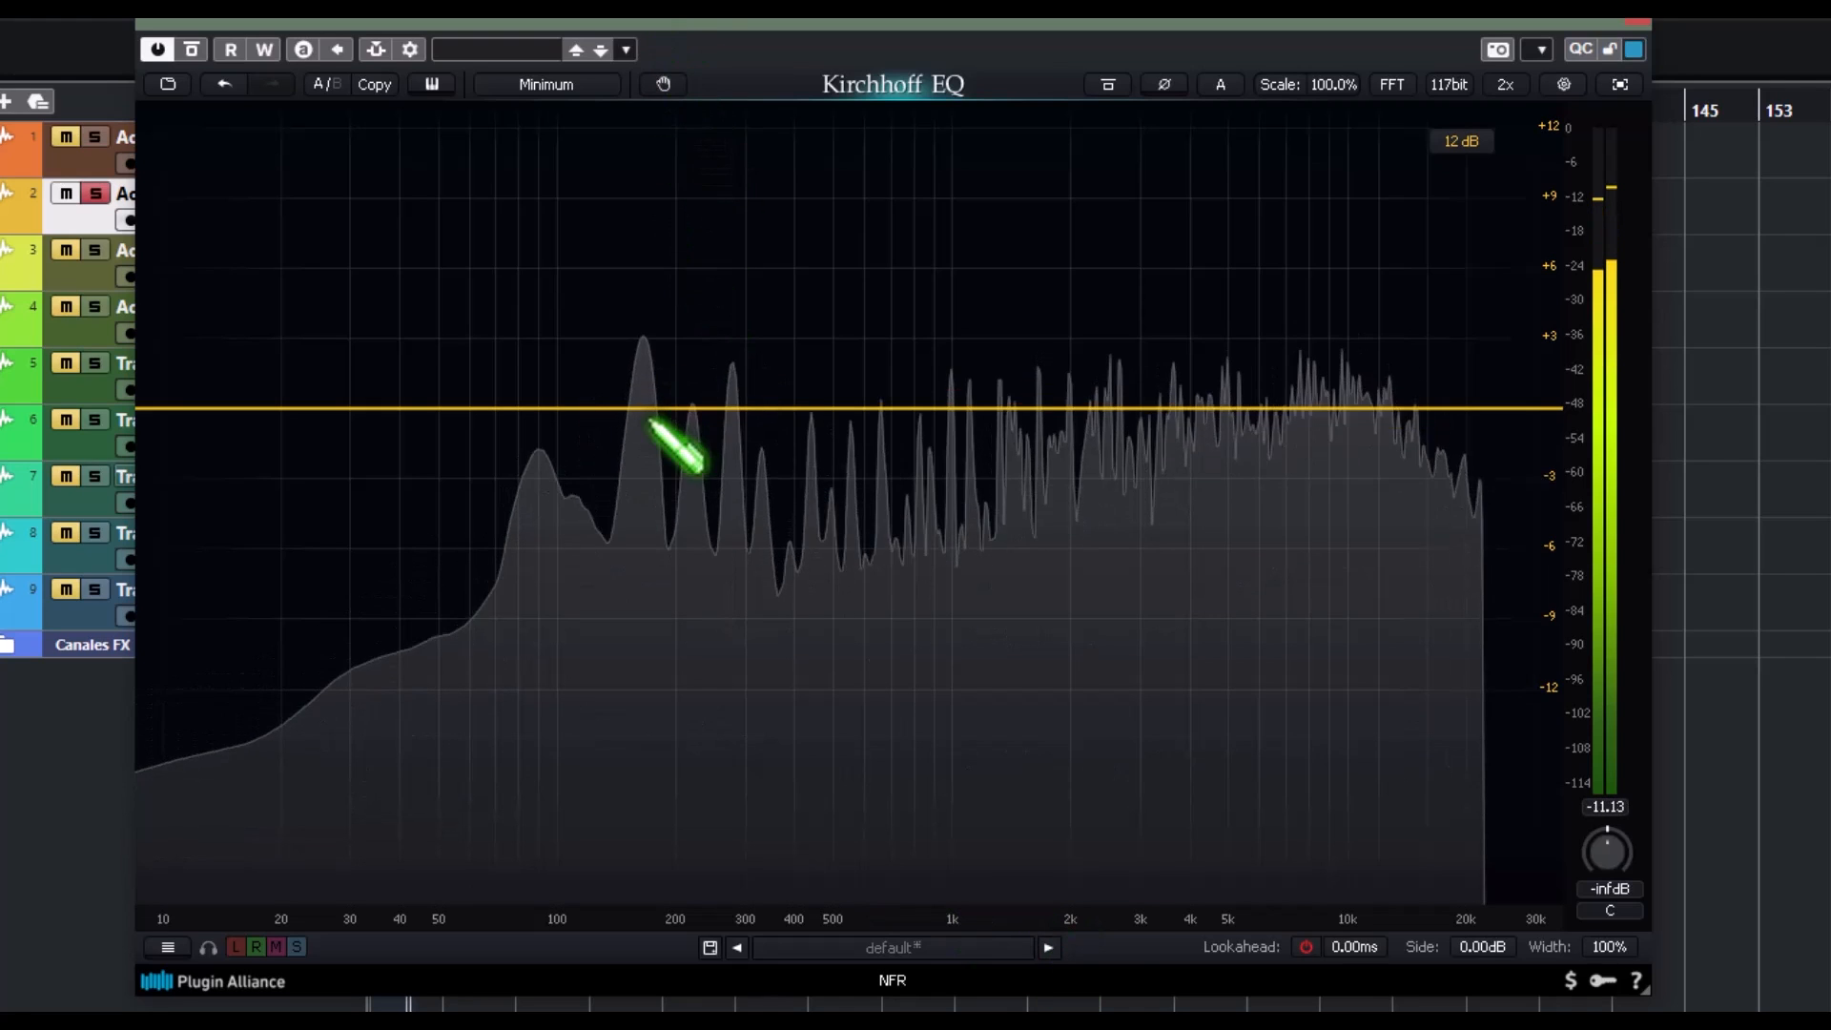
- Add a first band, change it to High Pass and set its frequency to about 93.66 Hz
drag(623, 407, 618, 461)
right_click(618, 461)
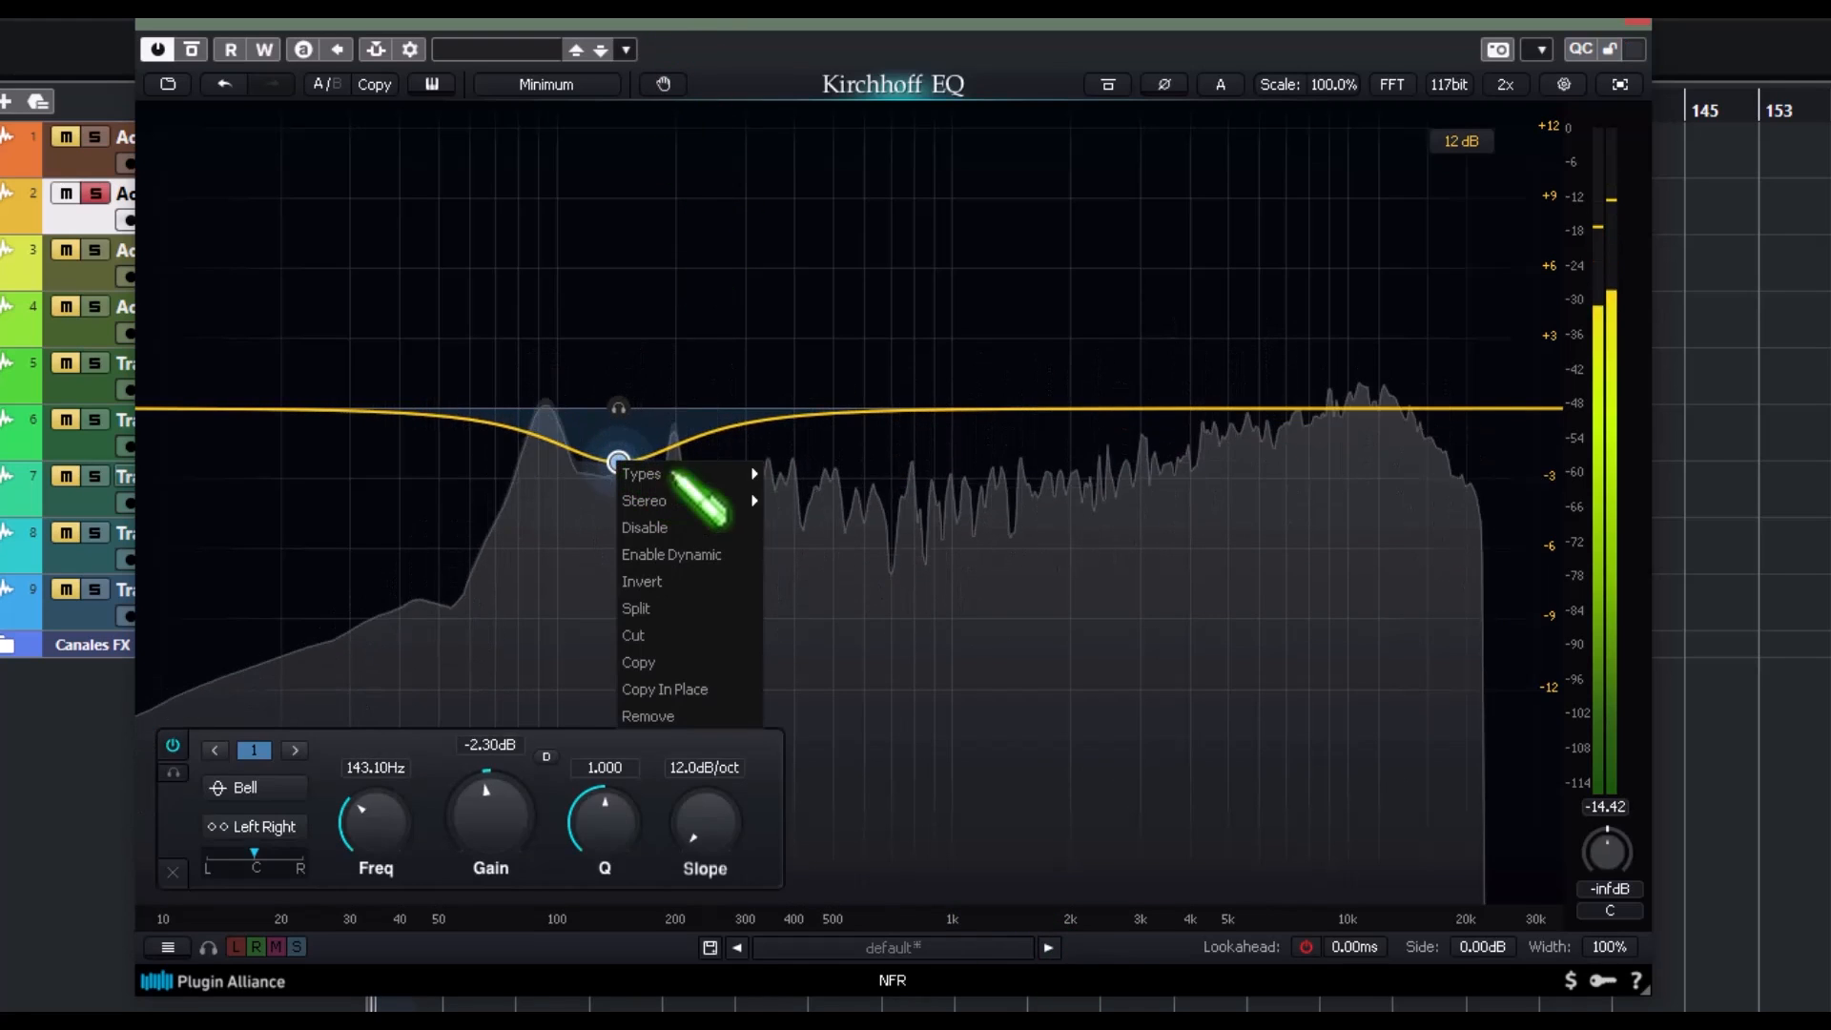
mouse_move(674, 473)
click(826, 527)
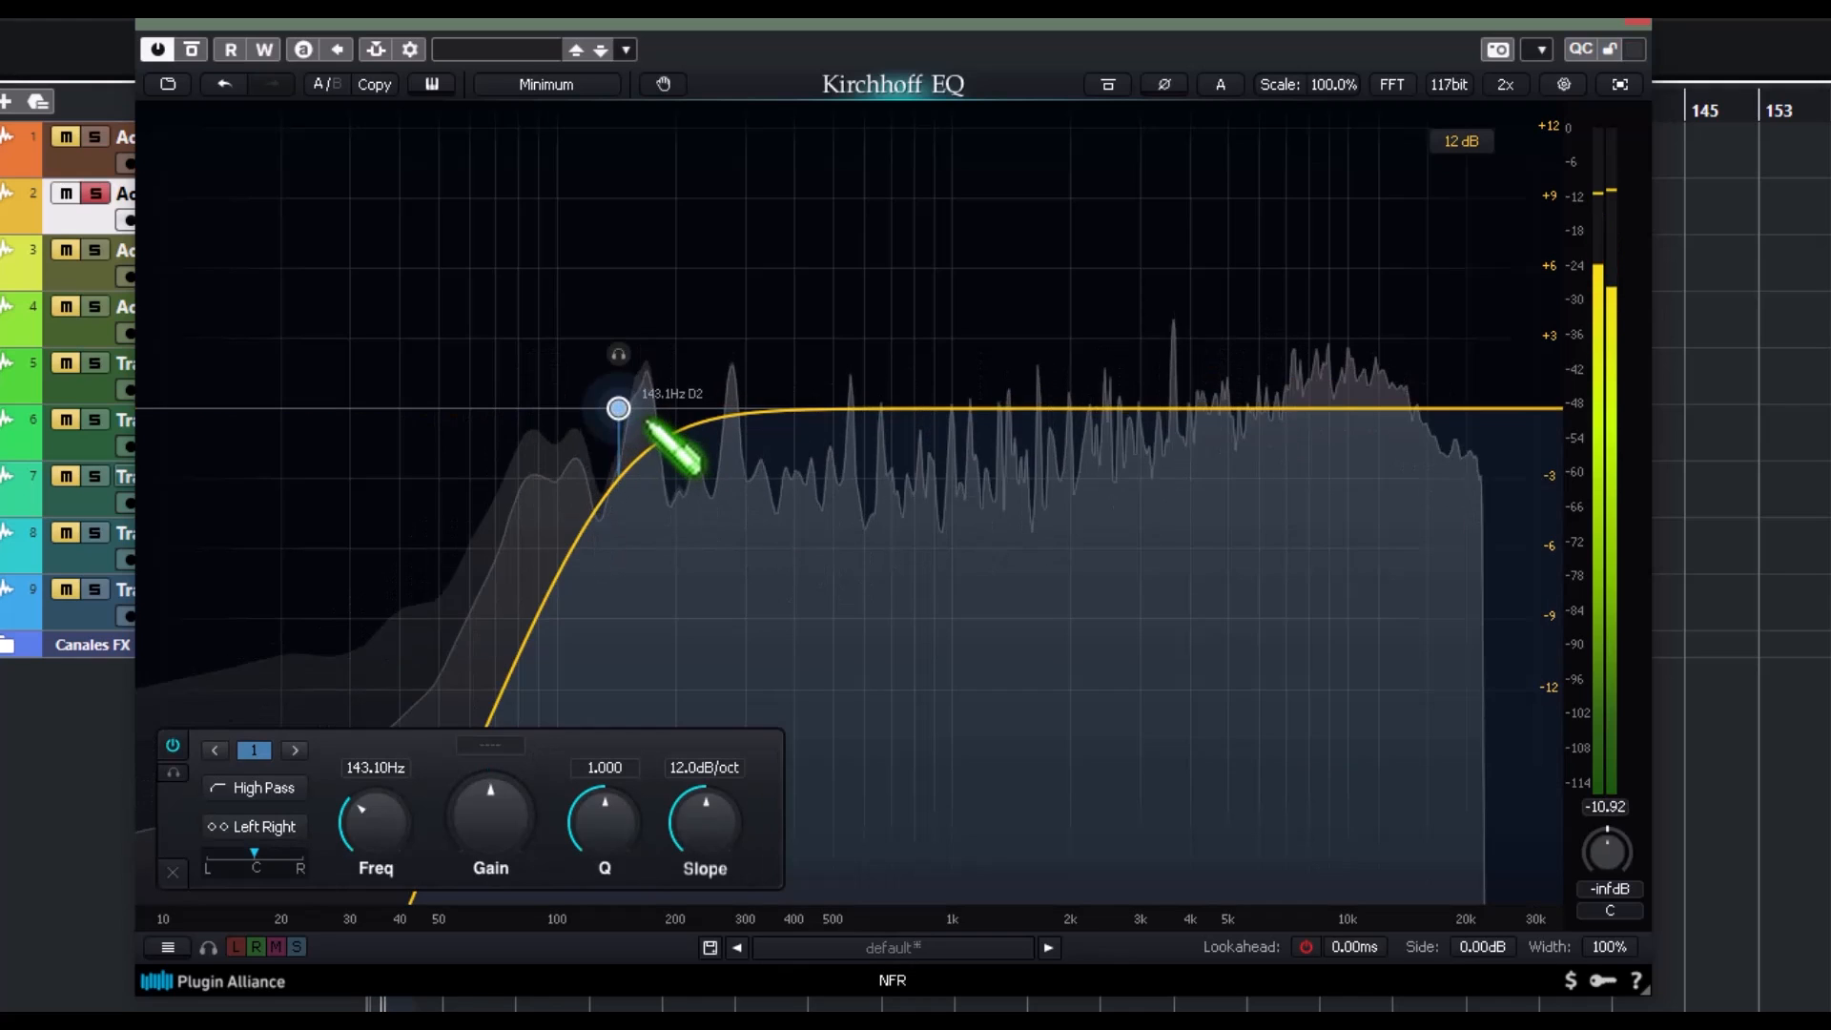
drag(617, 408, 564, 408)
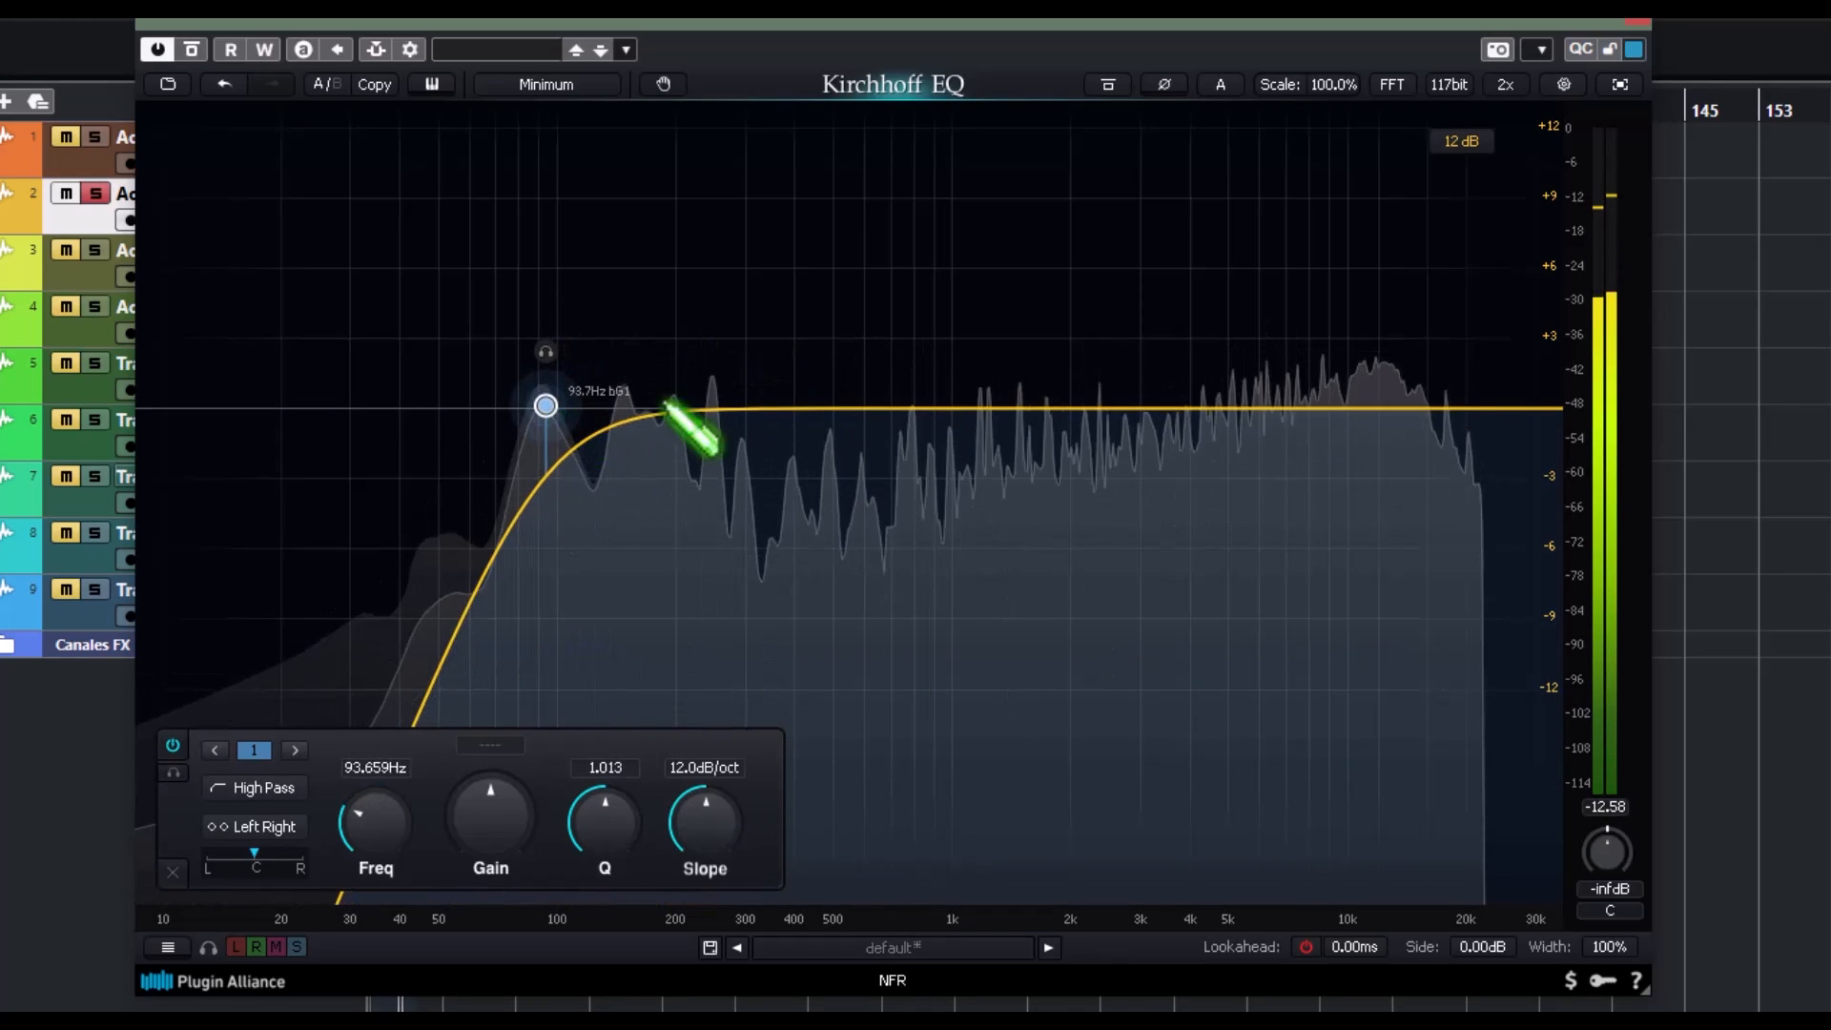
- Add a second band at about 270 Hz with about -2.27 dB gain and change its type to BritN Bell
double_click(728, 412)
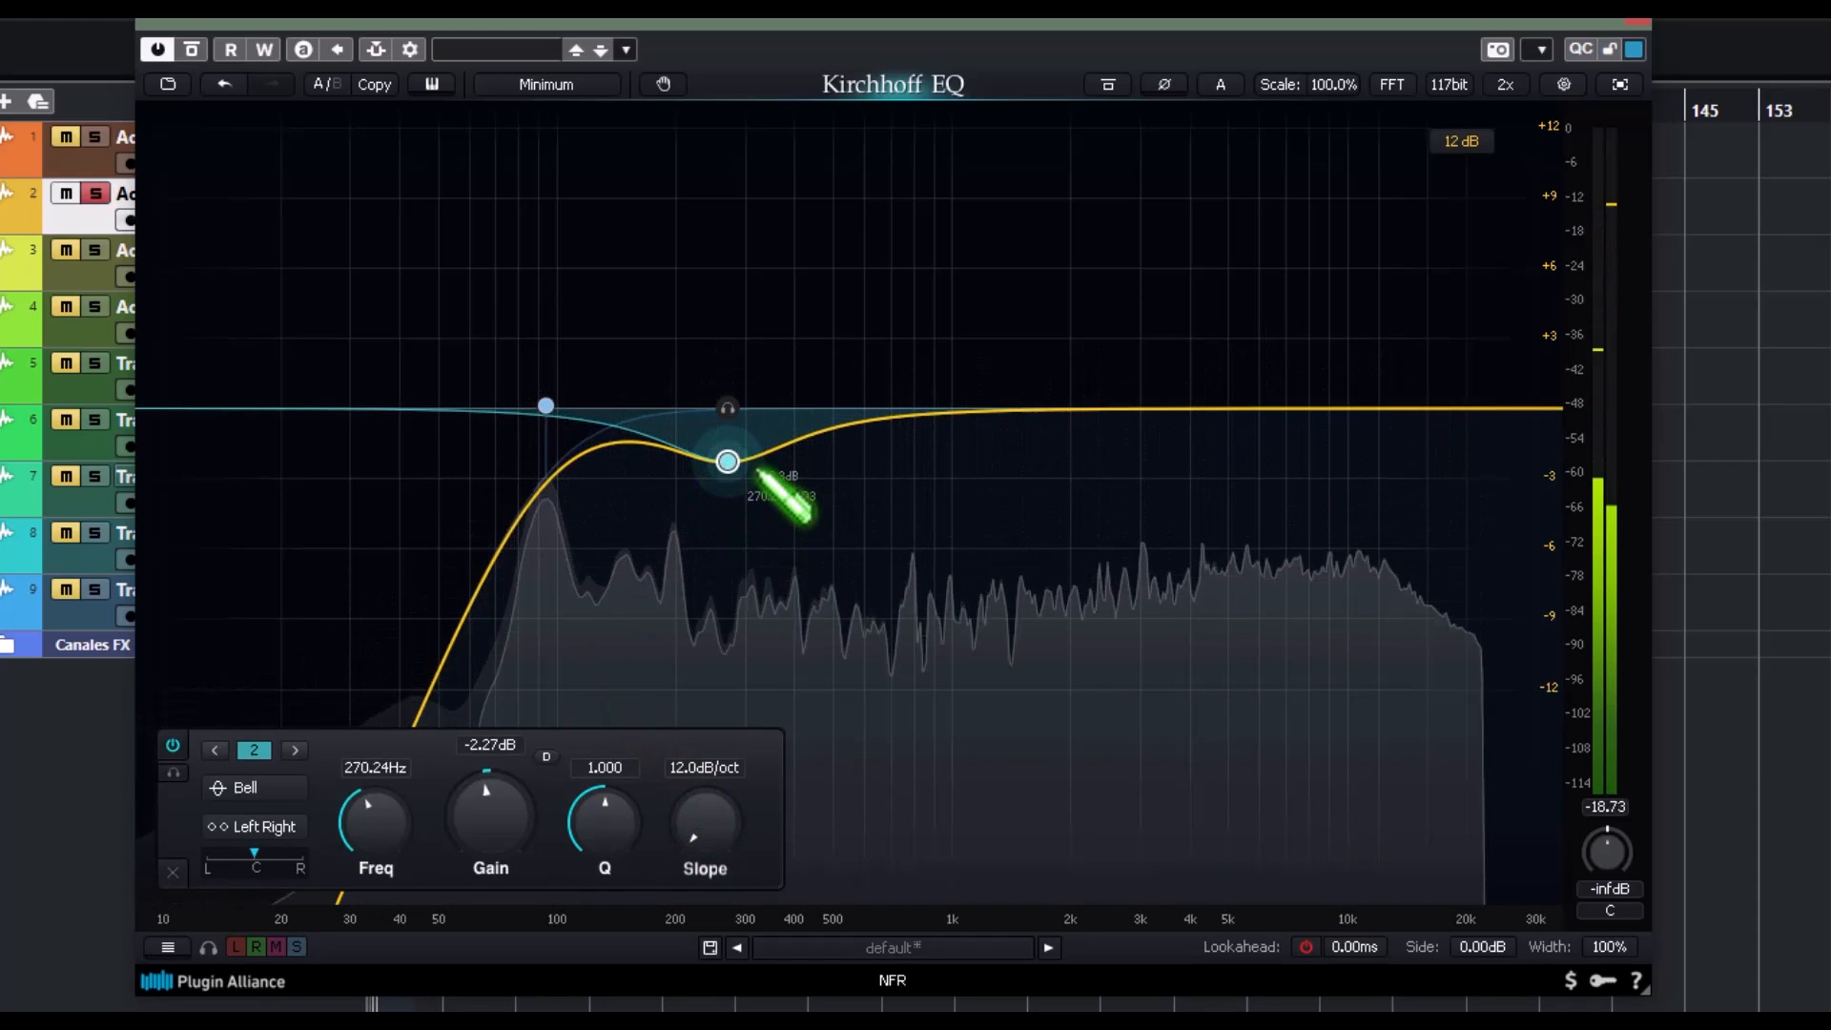
right_click(728, 462)
mouse_move(839, 481)
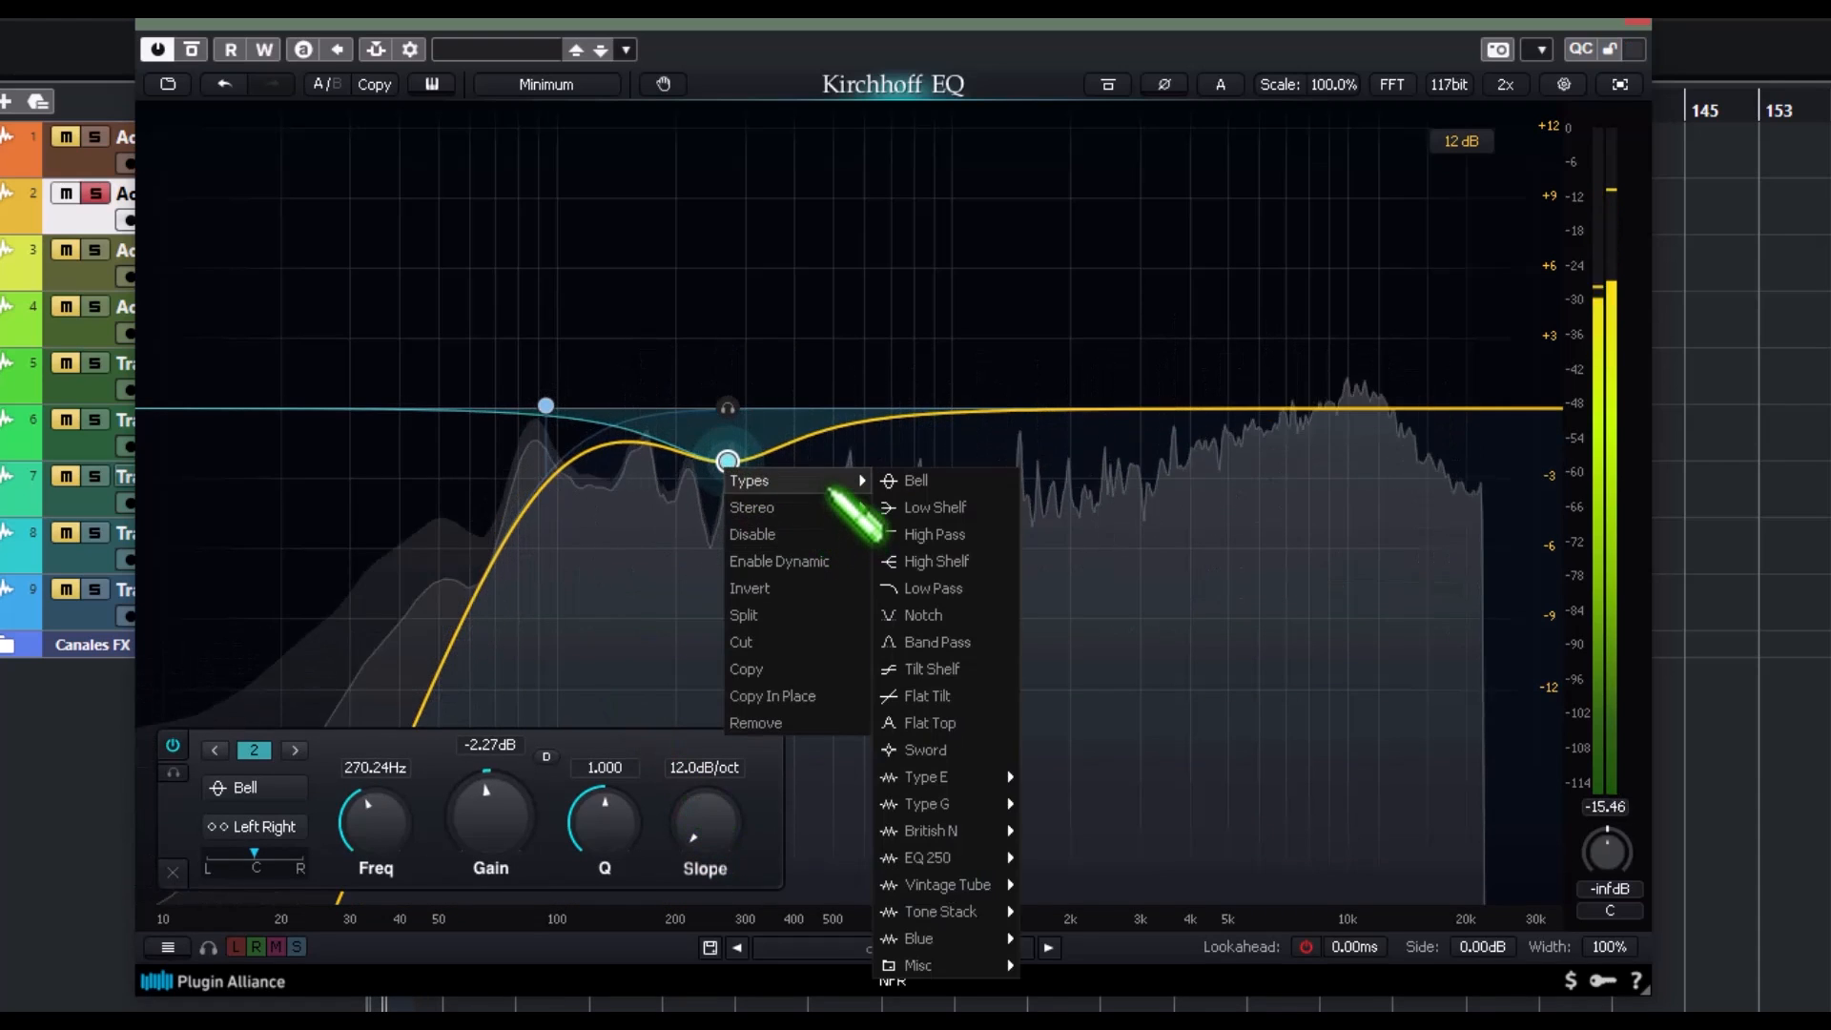
mouse_move(987, 829)
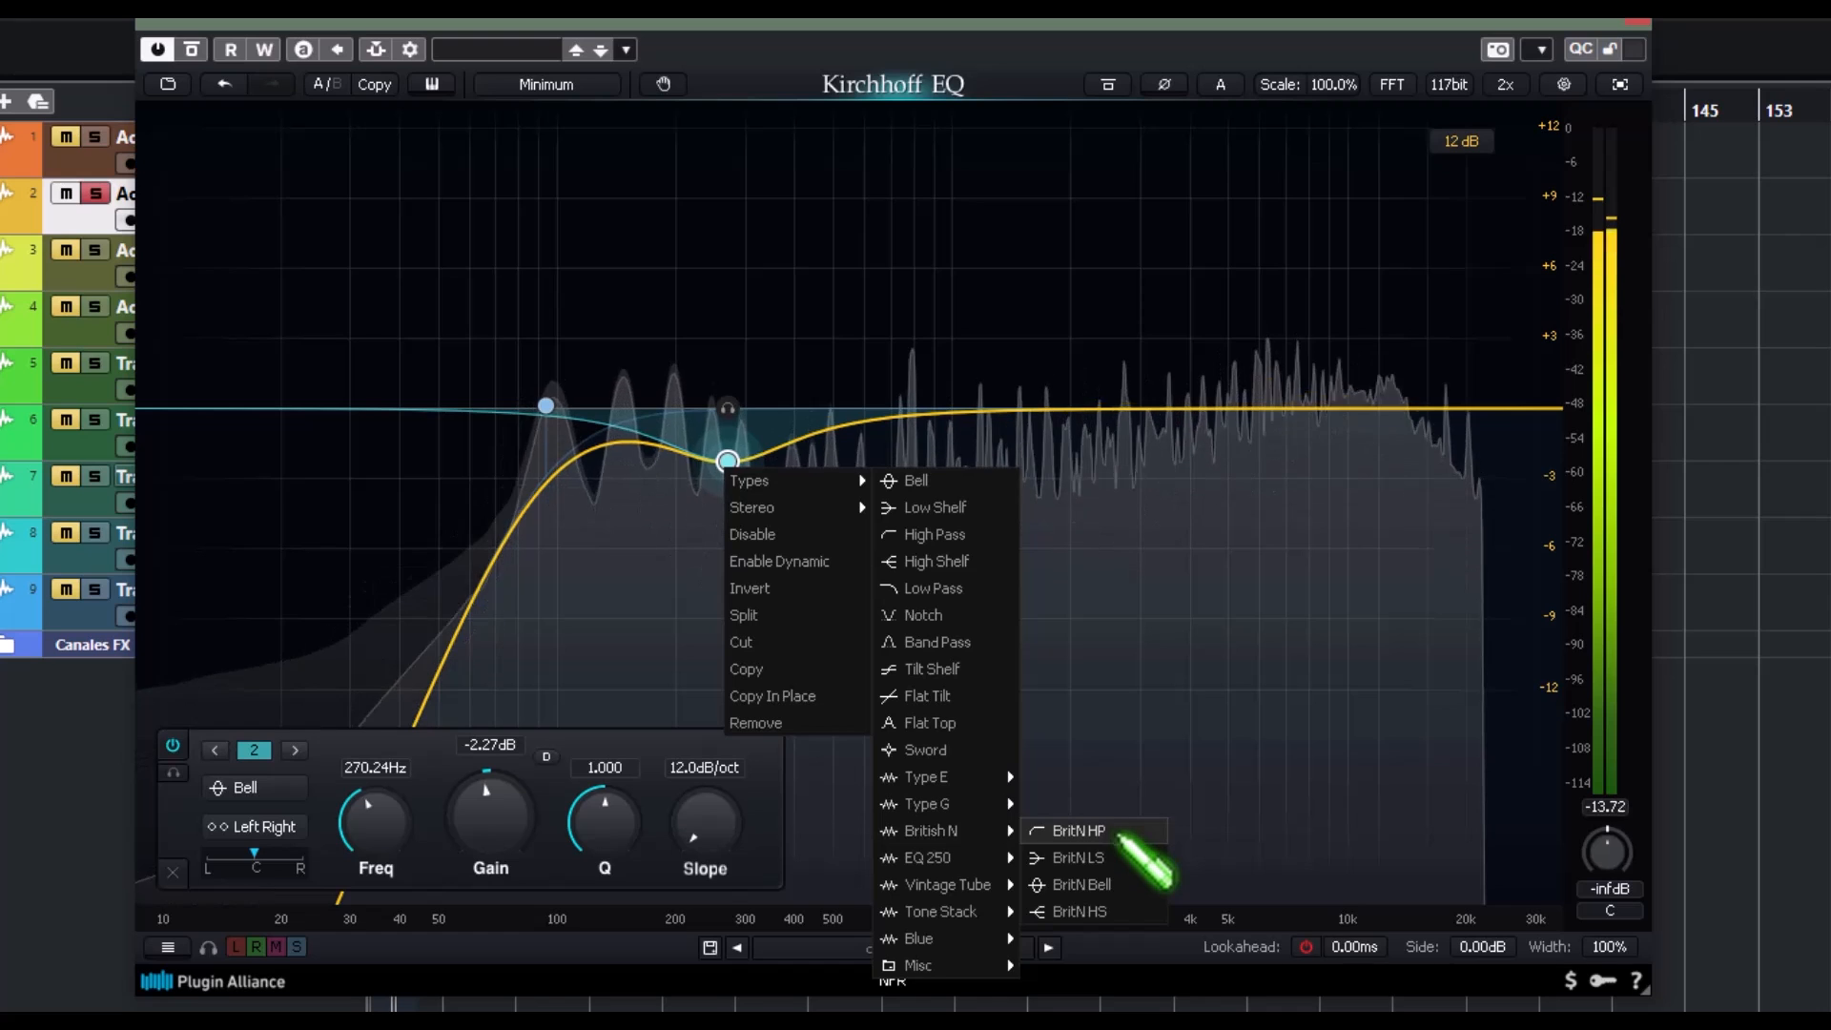
click(1116, 884)
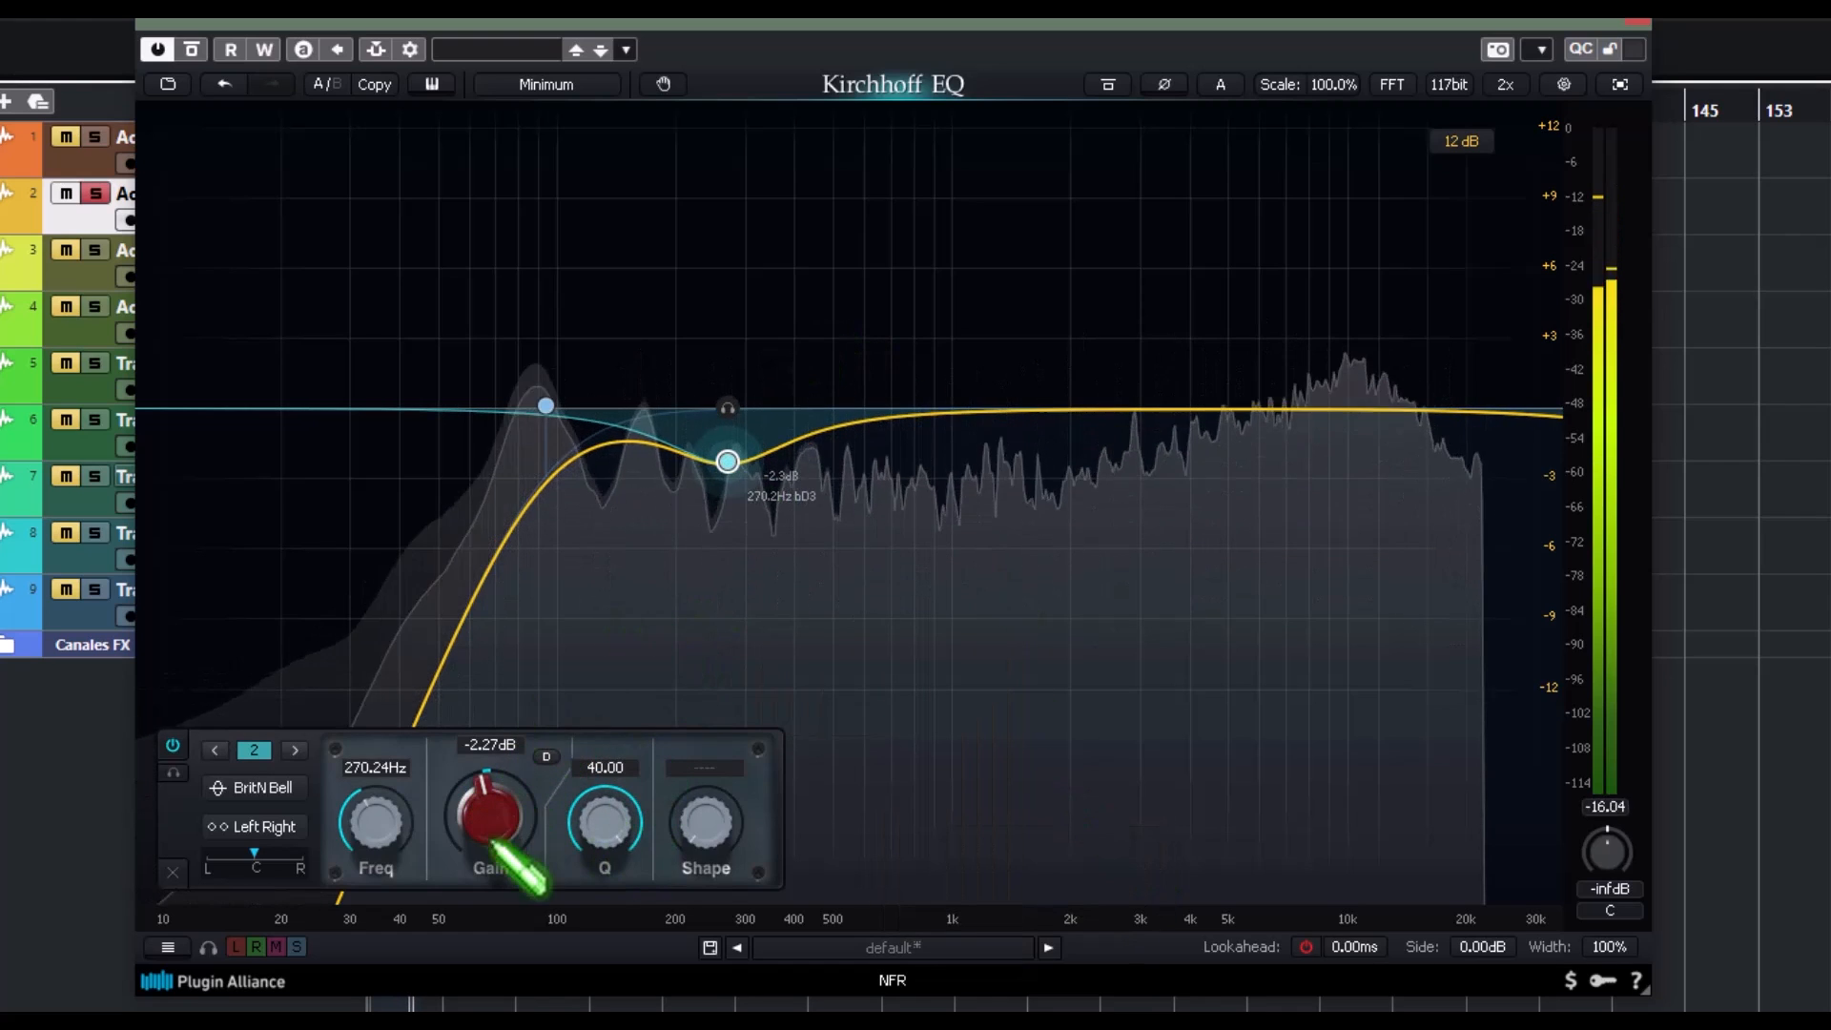
- Set the BritN Bell band's frequency to about 219.6 Hz and its gain to about -6.9 dB
drag(401, 810, 408, 849)
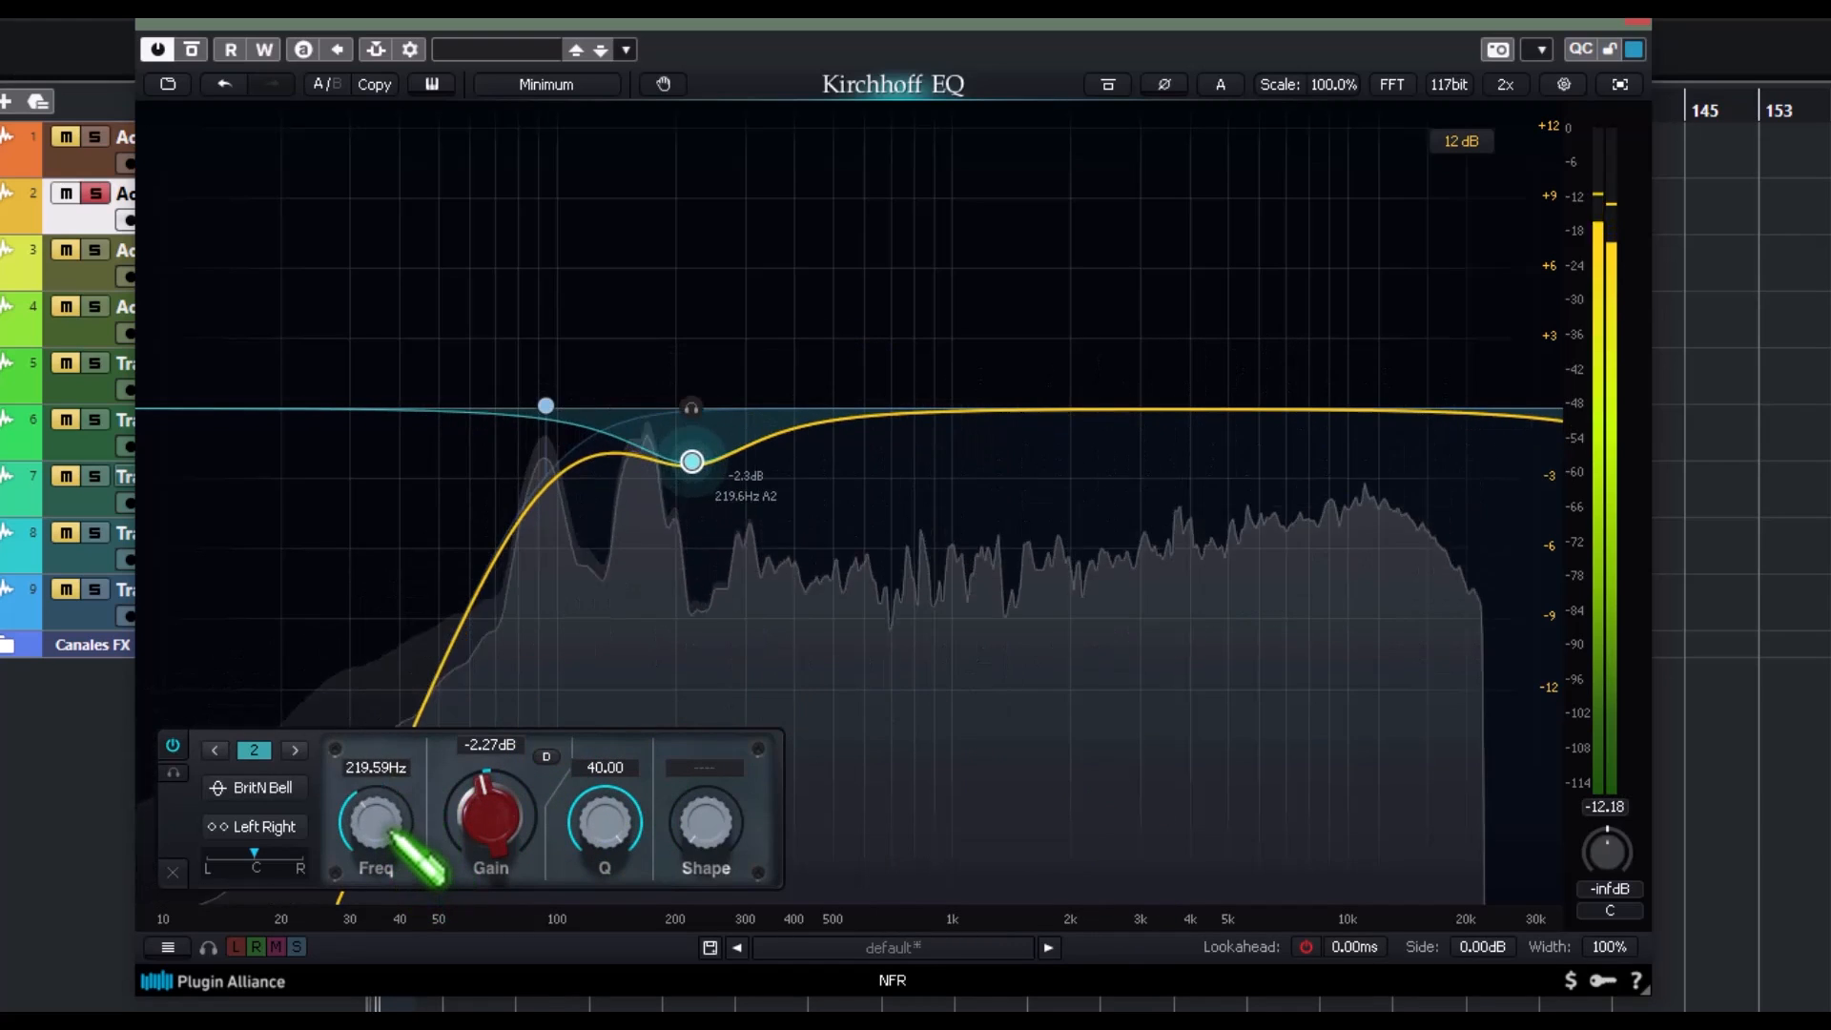
drag(621, 858, 613, 801)
drag(486, 814, 515, 791)
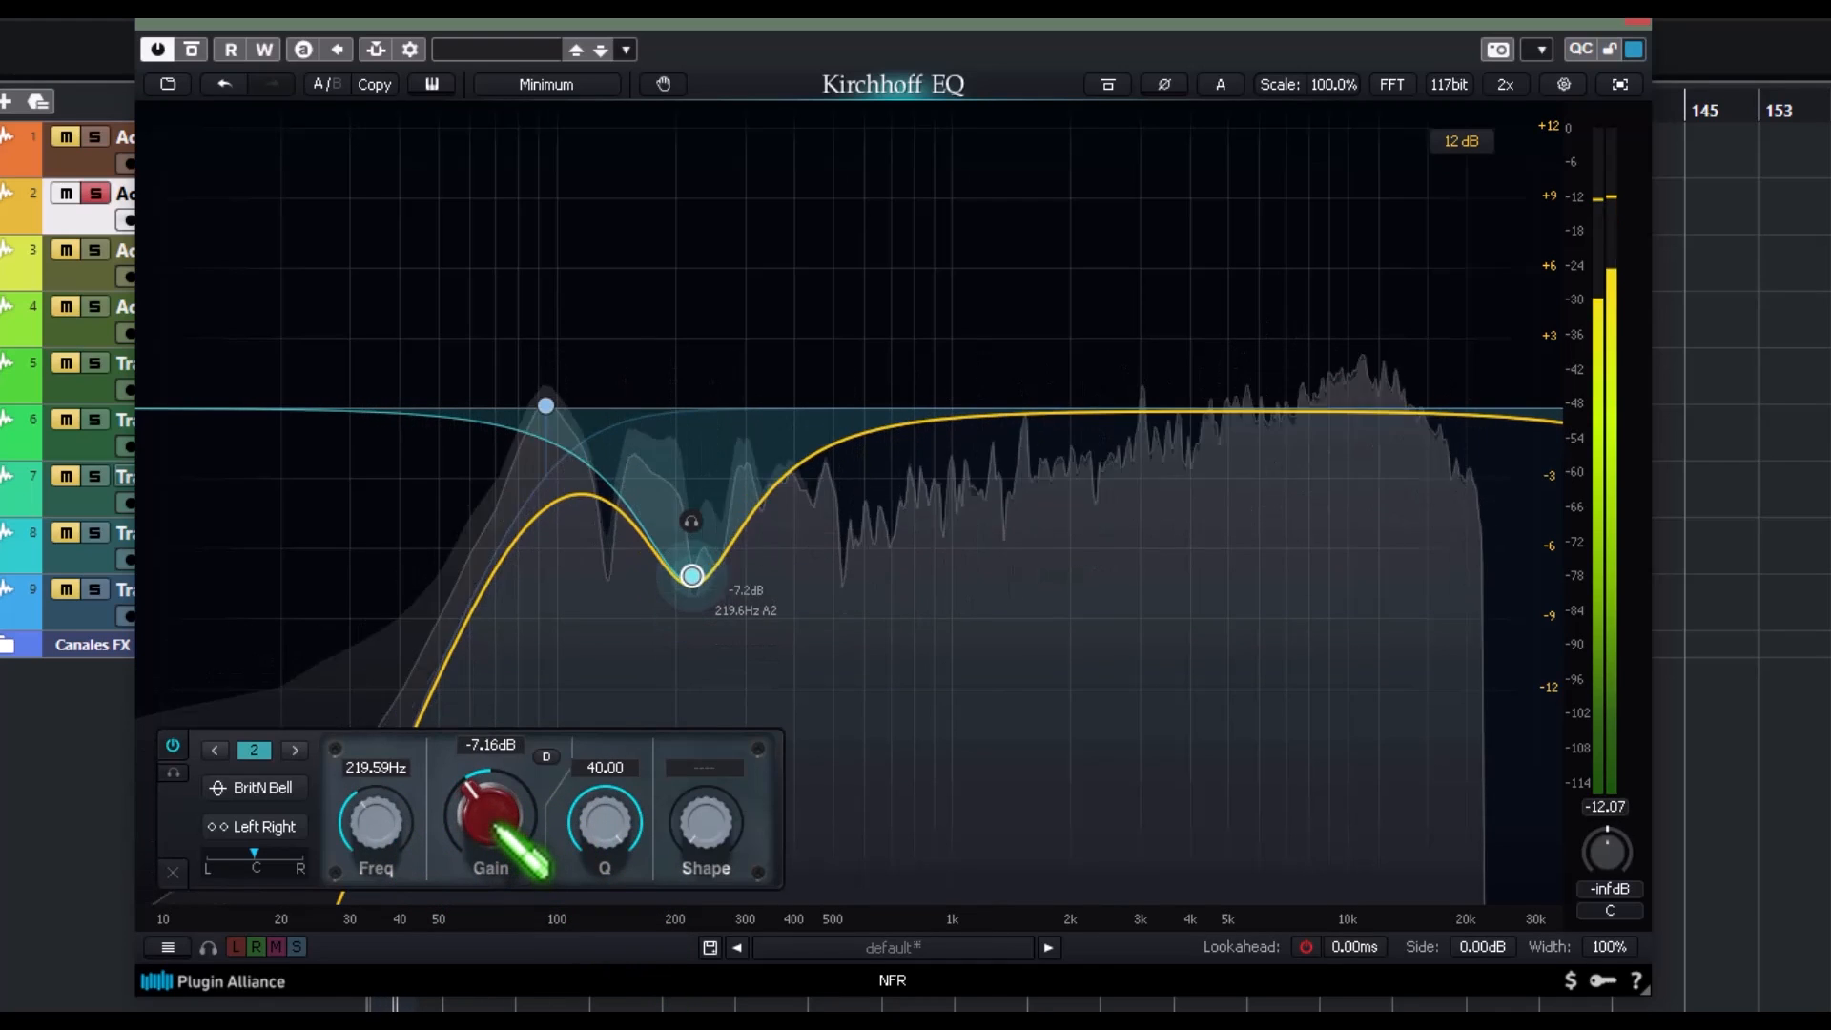
- Solo the BritN Bell band and move it to about 207.85 Hz and -3.75 dB while listening
click(691, 516)
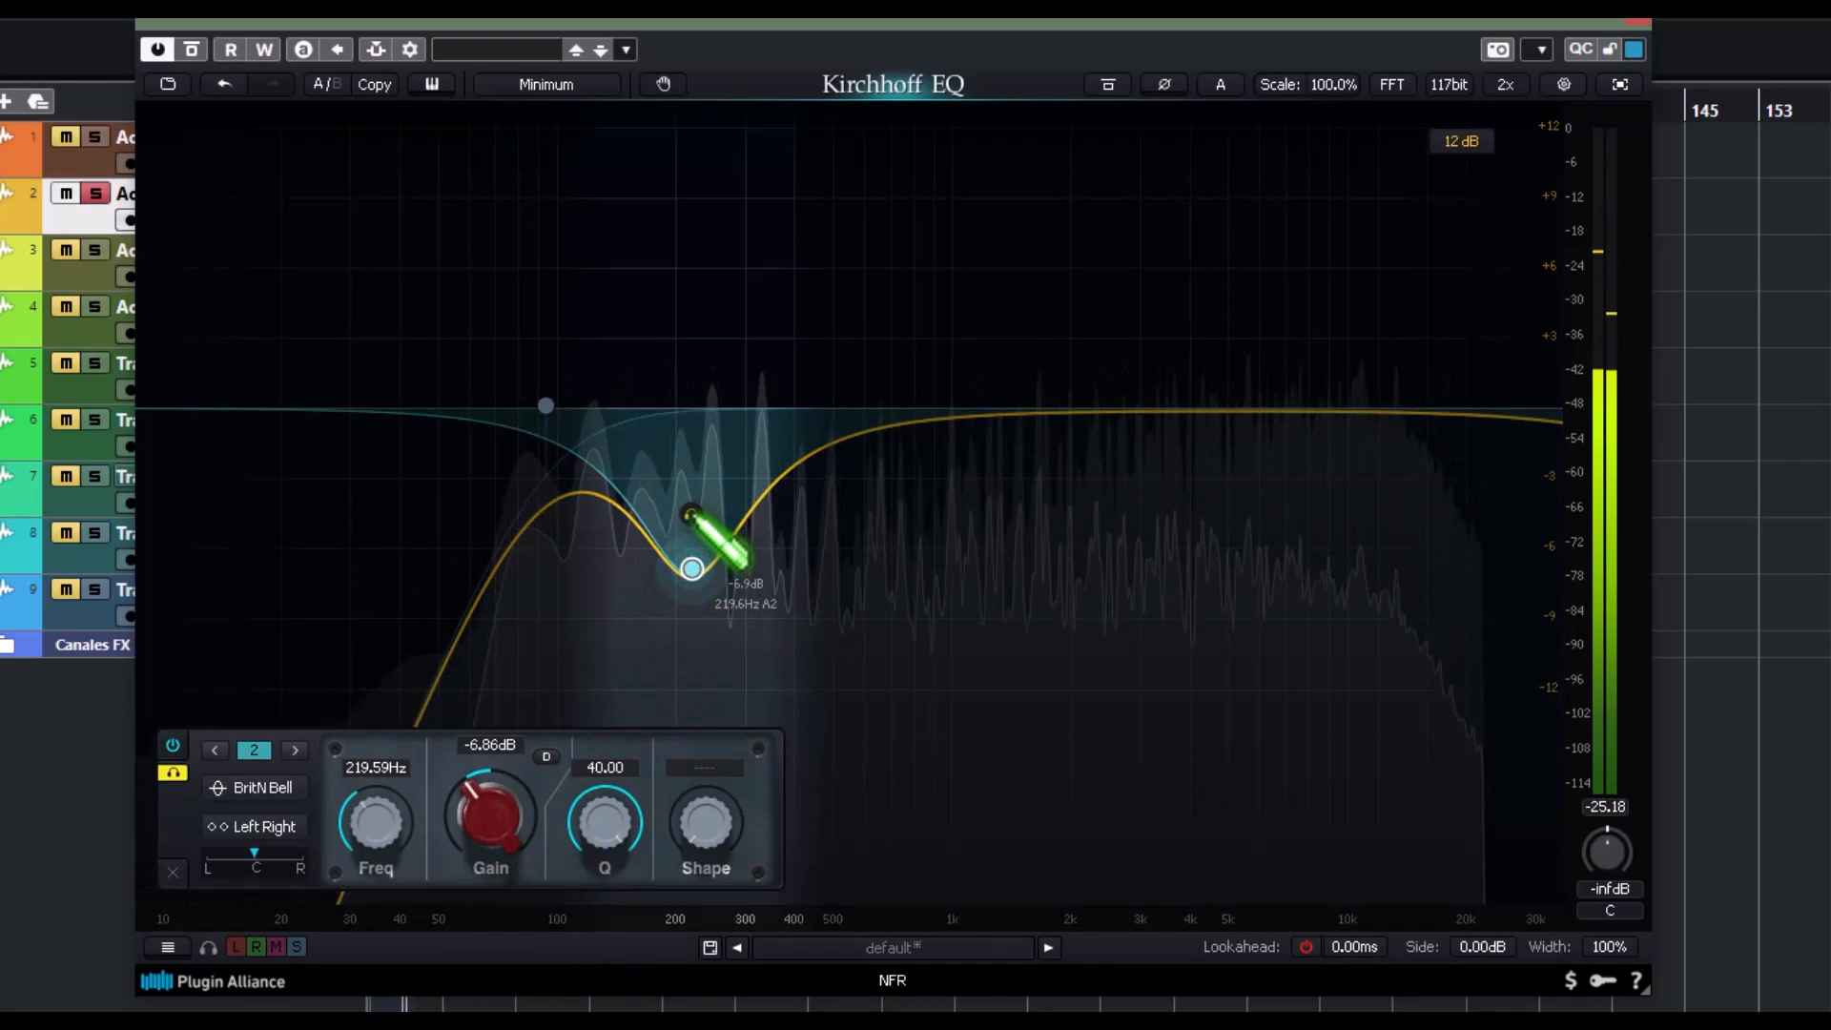
drag(688, 513, 680, 440)
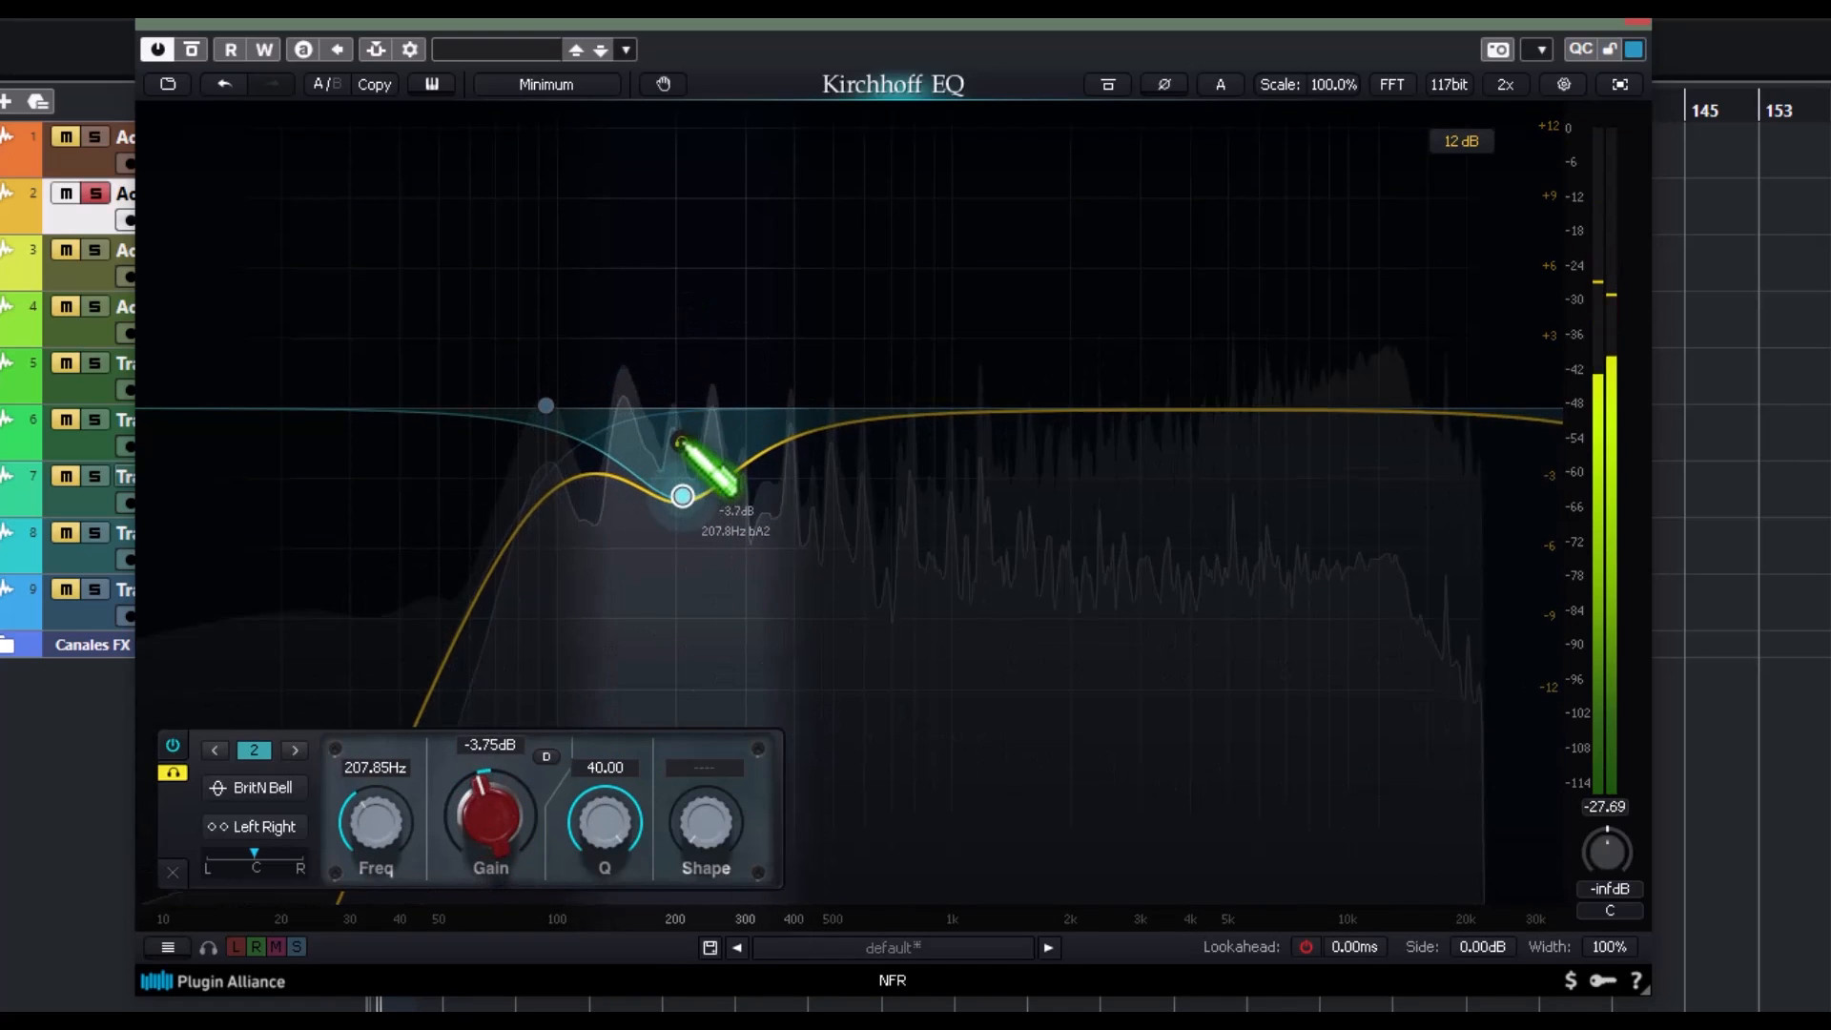
- Add a third band at about 720.9 Hz with about -3.51 dB gain and change its type to VT Boost
double_click(888, 449)
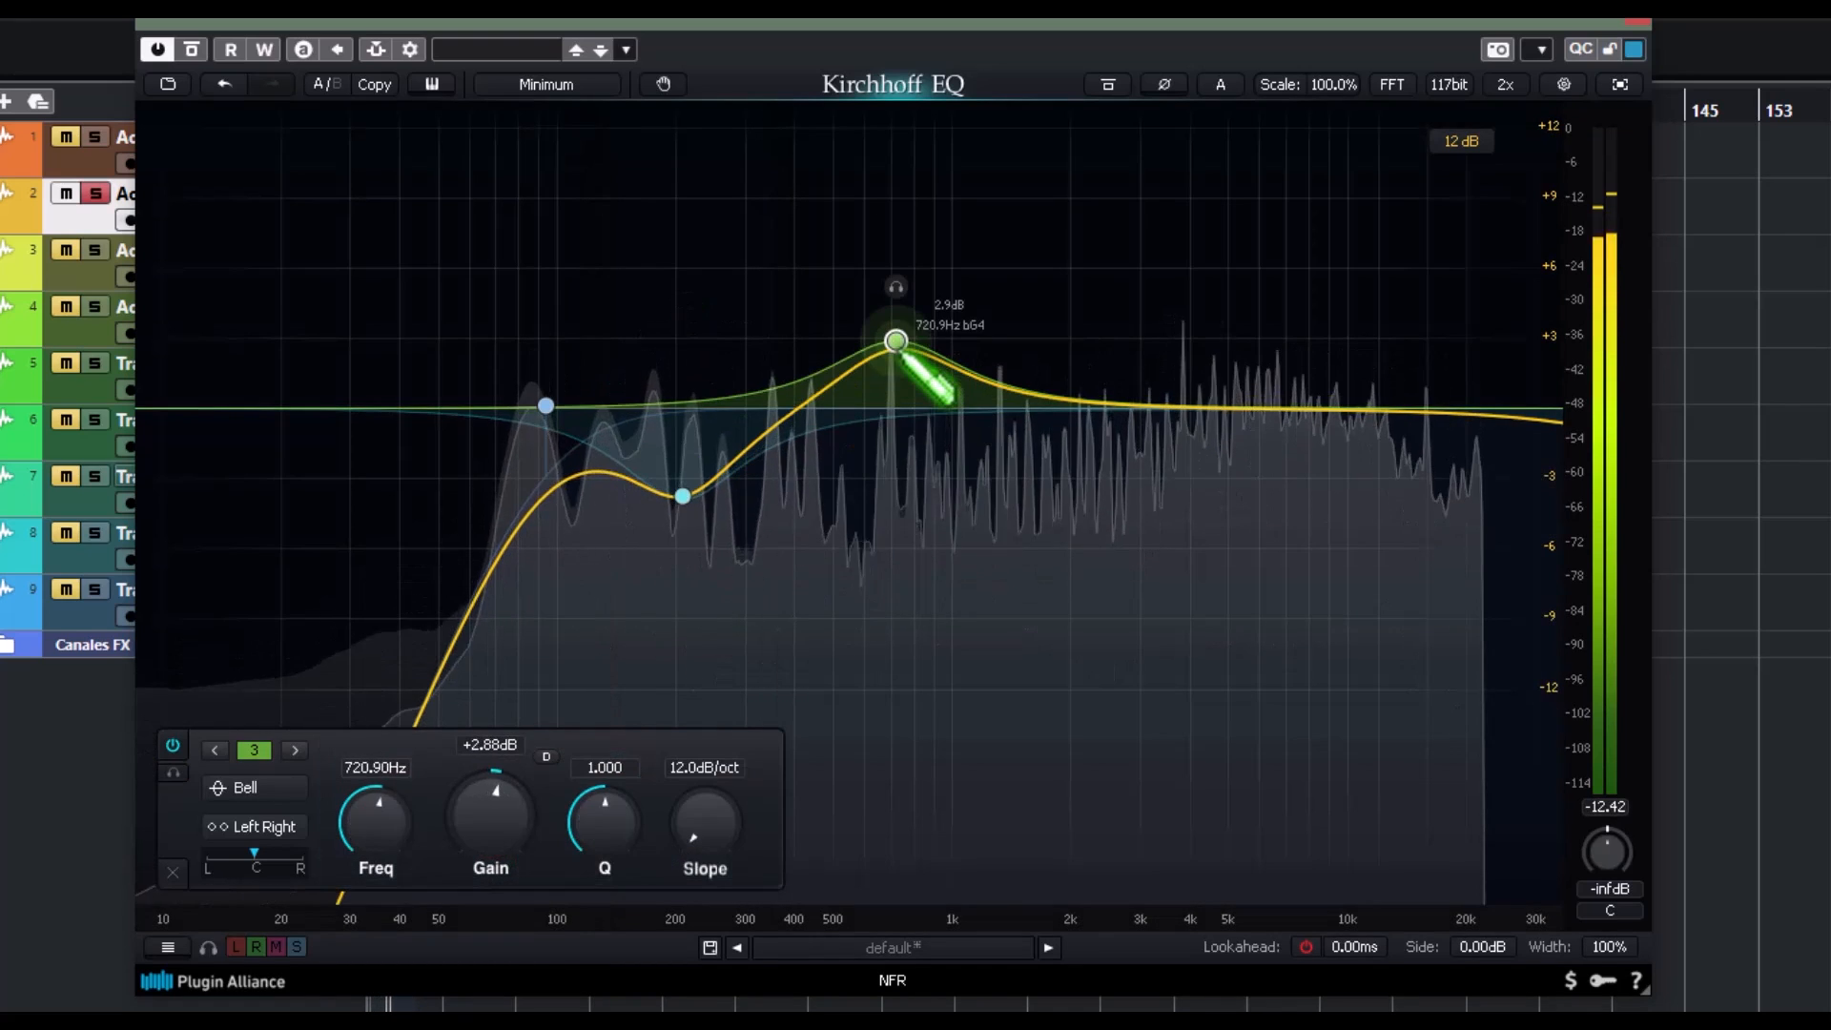
drag(932, 311, 897, 489)
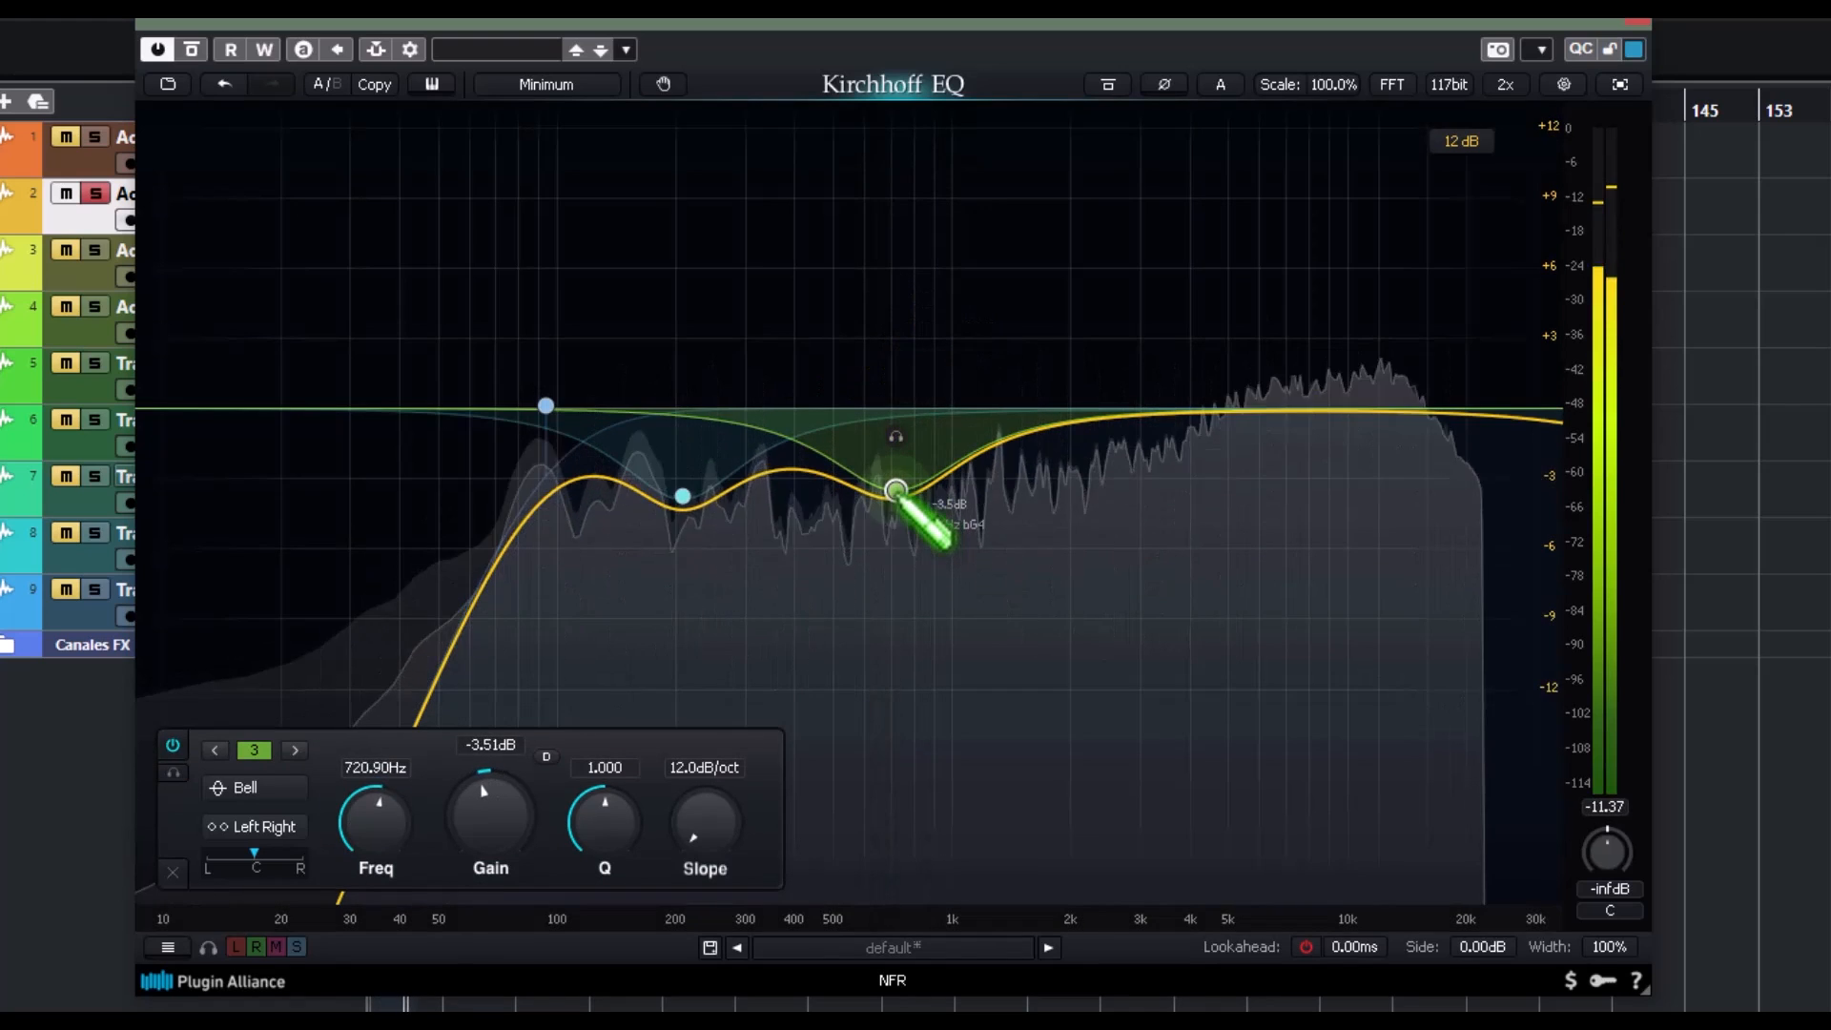
right_click(896, 490)
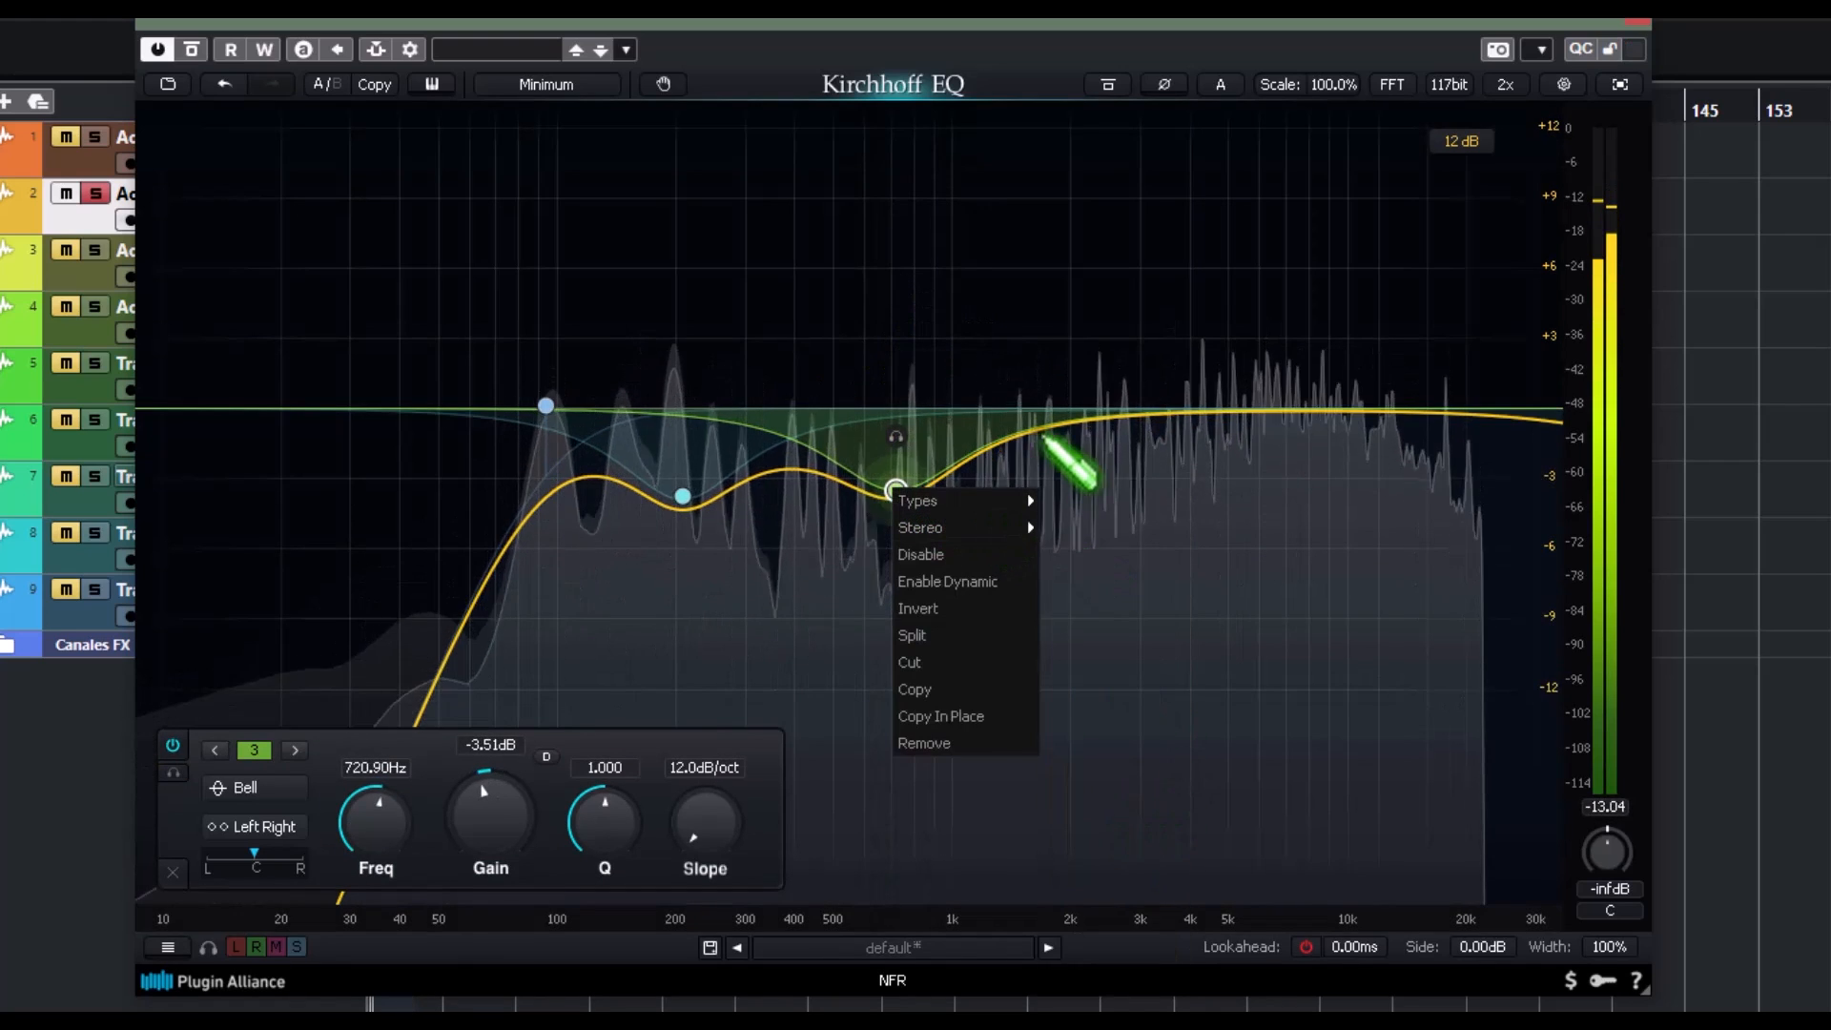
mouse_move(985, 505)
mouse_move(1178, 906)
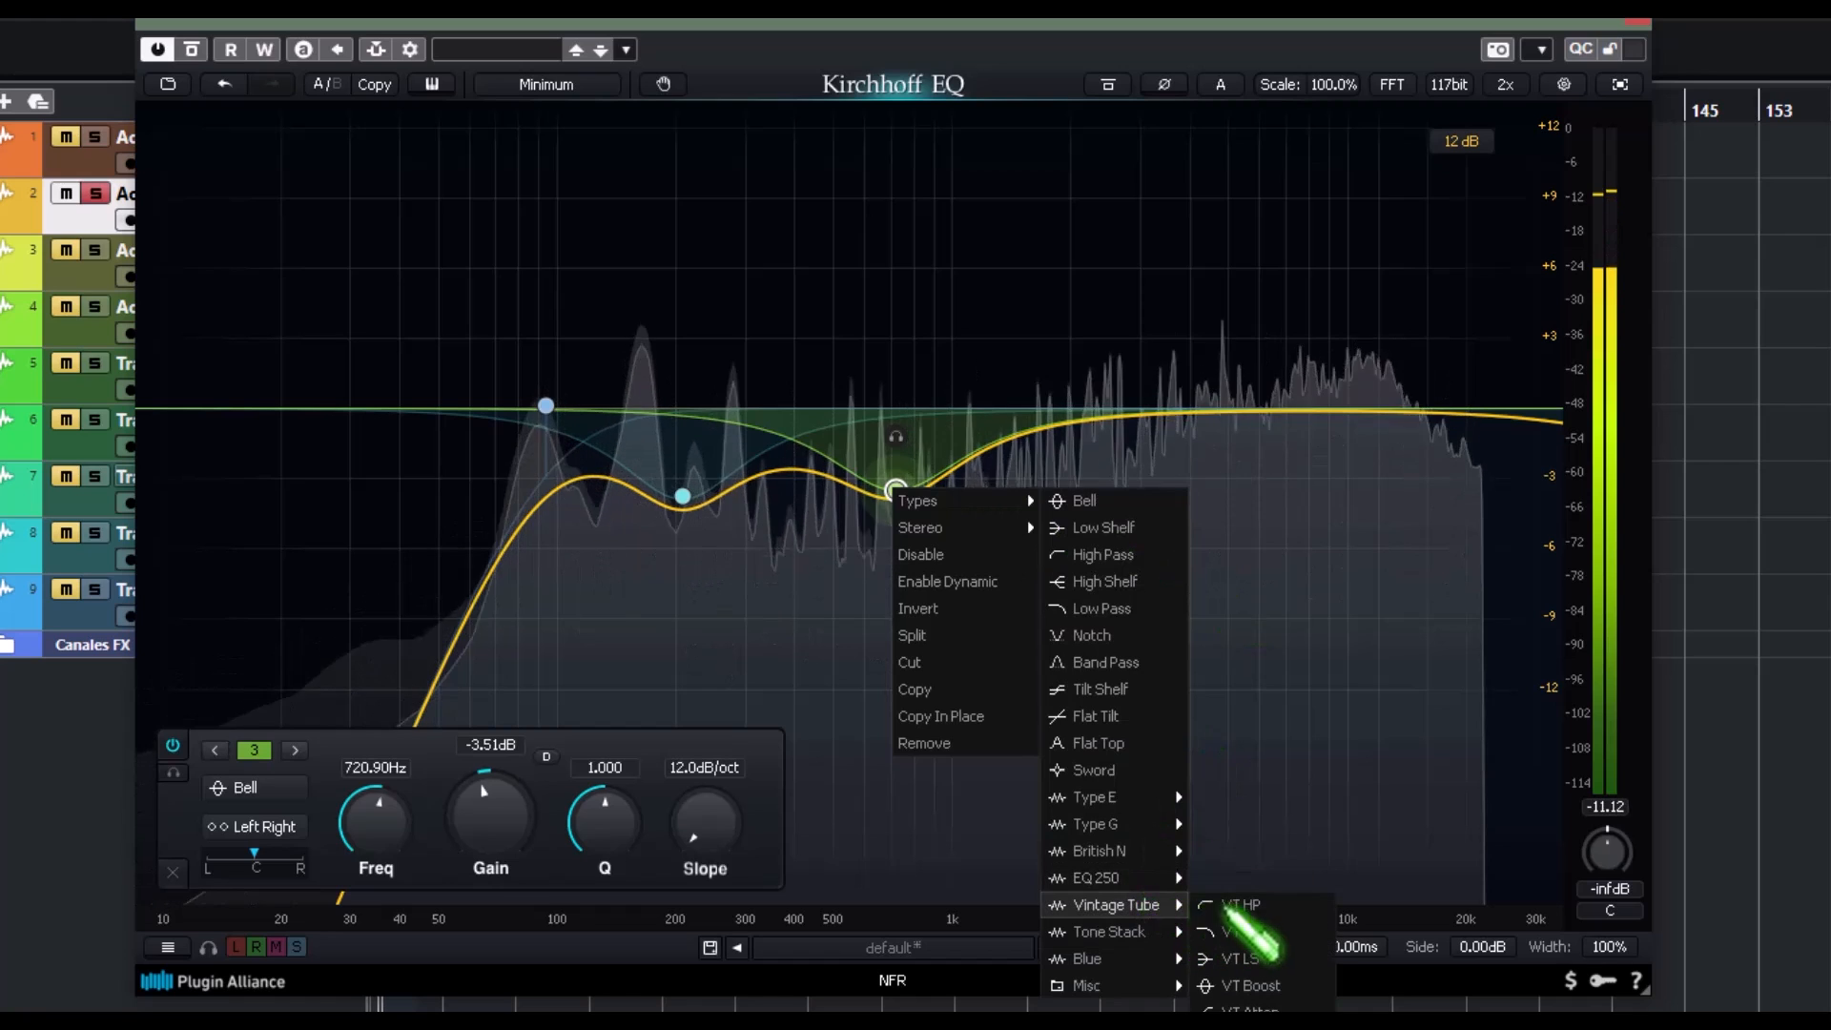
click(1239, 986)
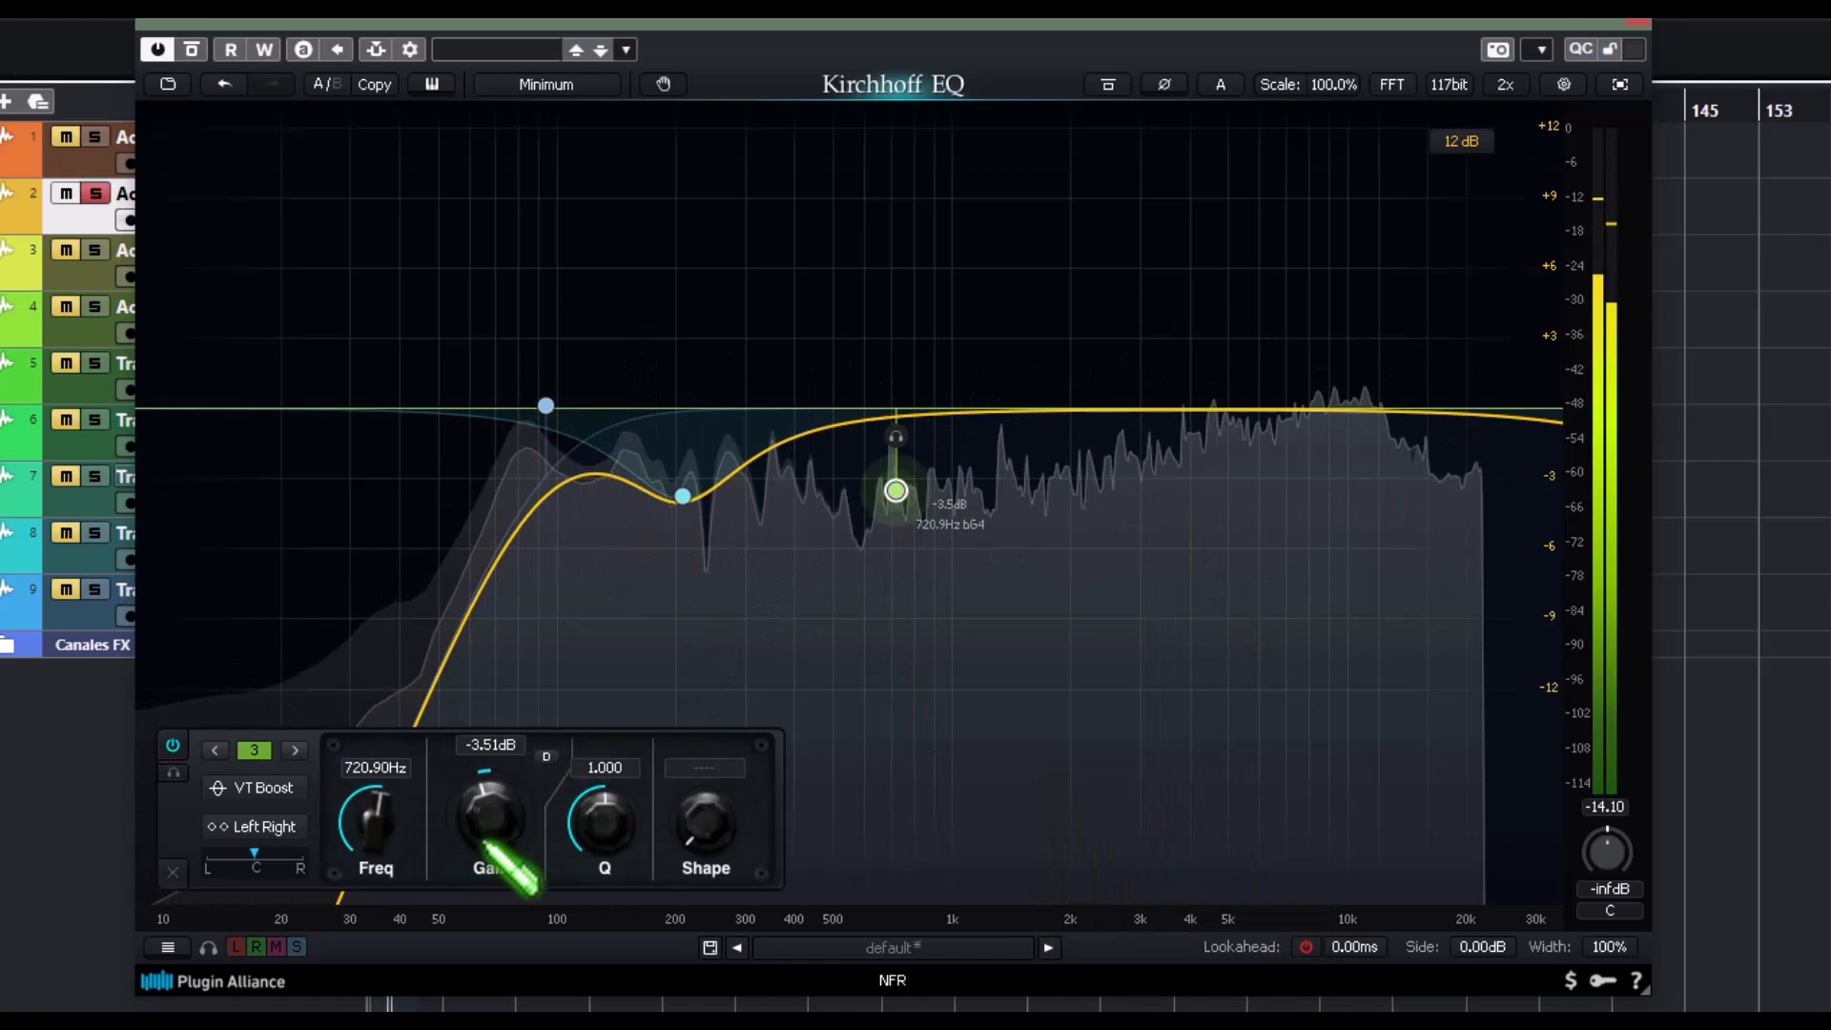
- Set the VT Boost band to about 574 Hz, -8.35 dB and a Q of 2.175, and disable it
mouse_move(603, 793)
mouse_down()
mouse_move(602, 861)
mouse_move(590, 808)
mouse_up()
drag(523, 866, 856, 604)
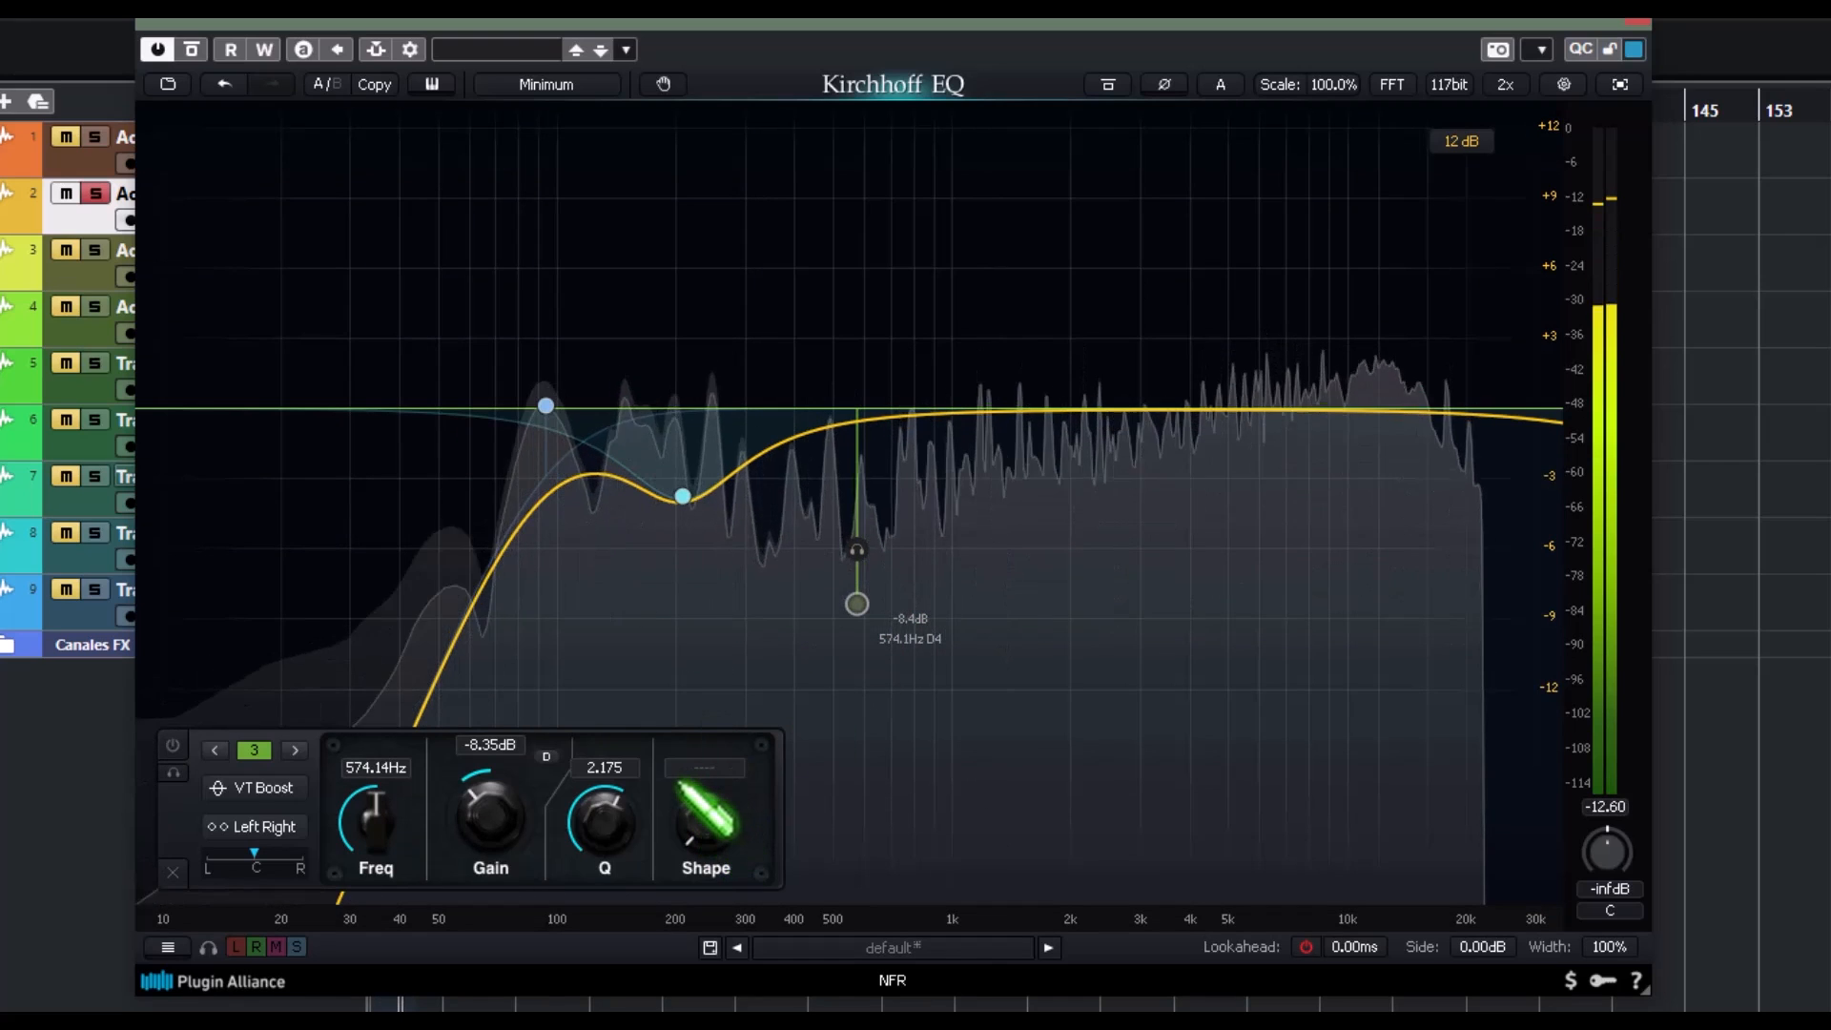
- Step through the bands back to the BritN Bell band and change its filter type to Sword
click(296, 750)
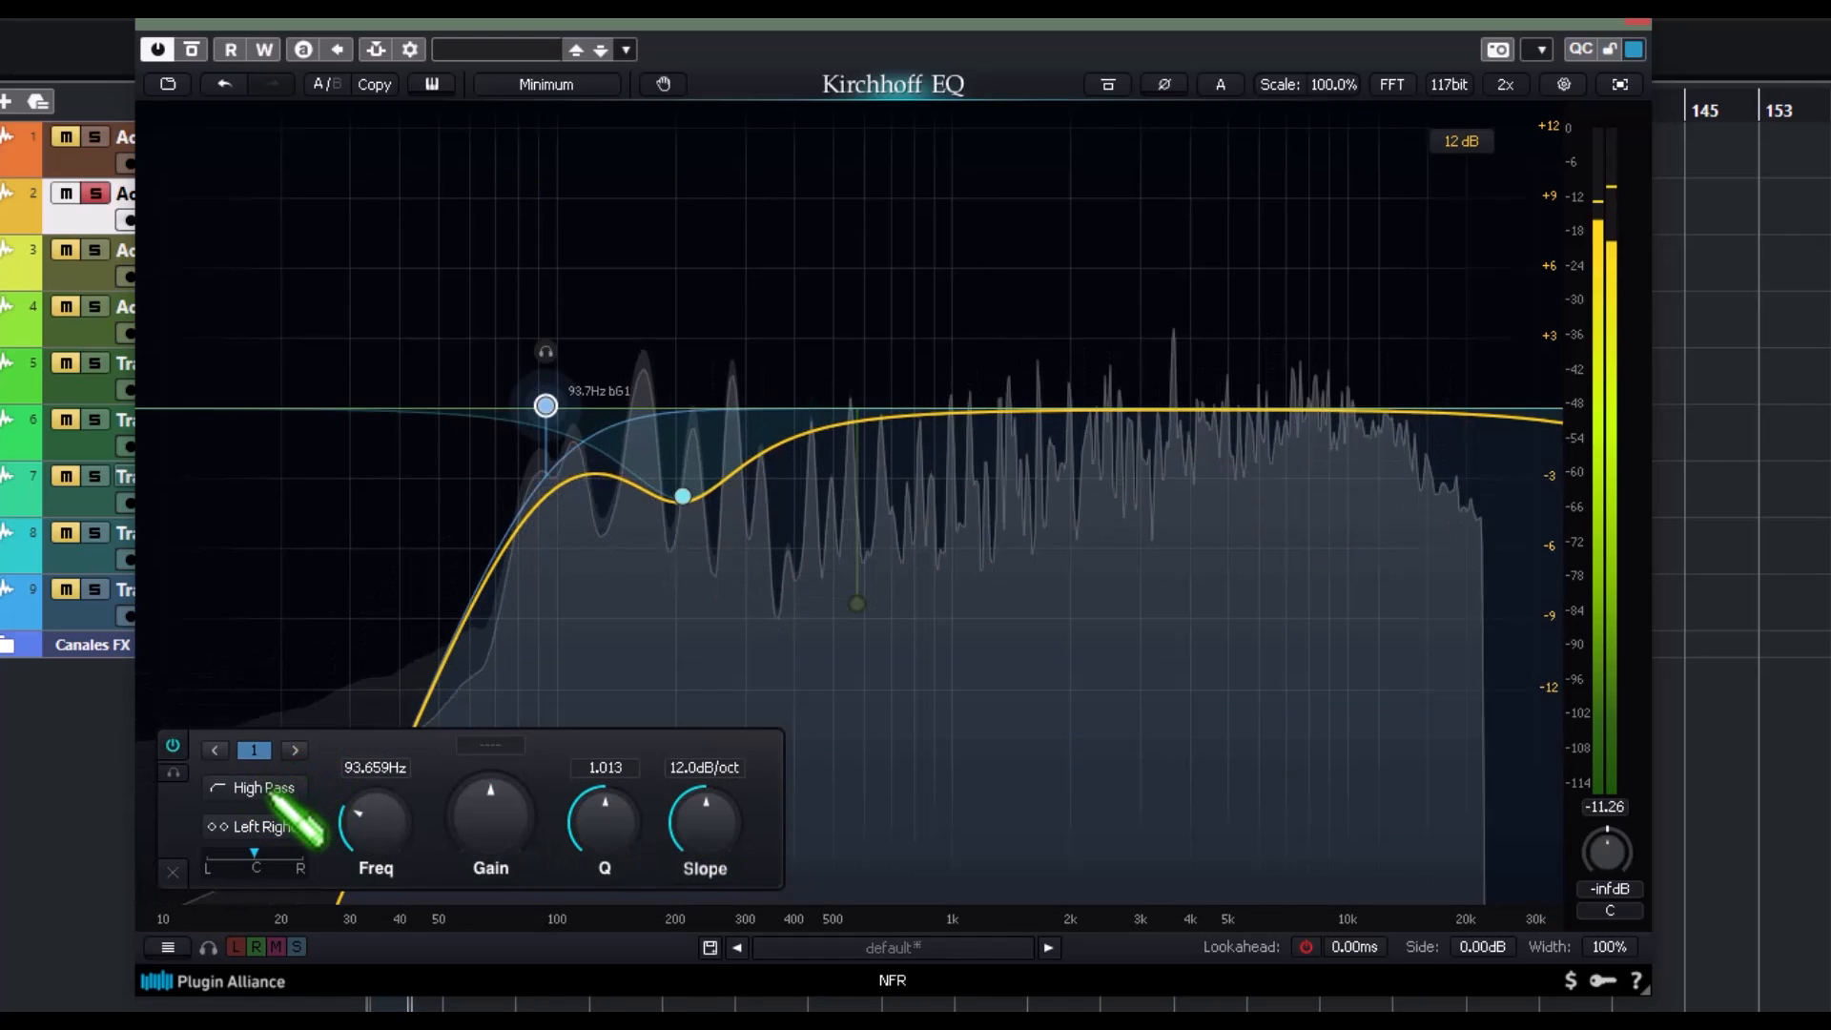
click(214, 750)
click(214, 751)
click(215, 751)
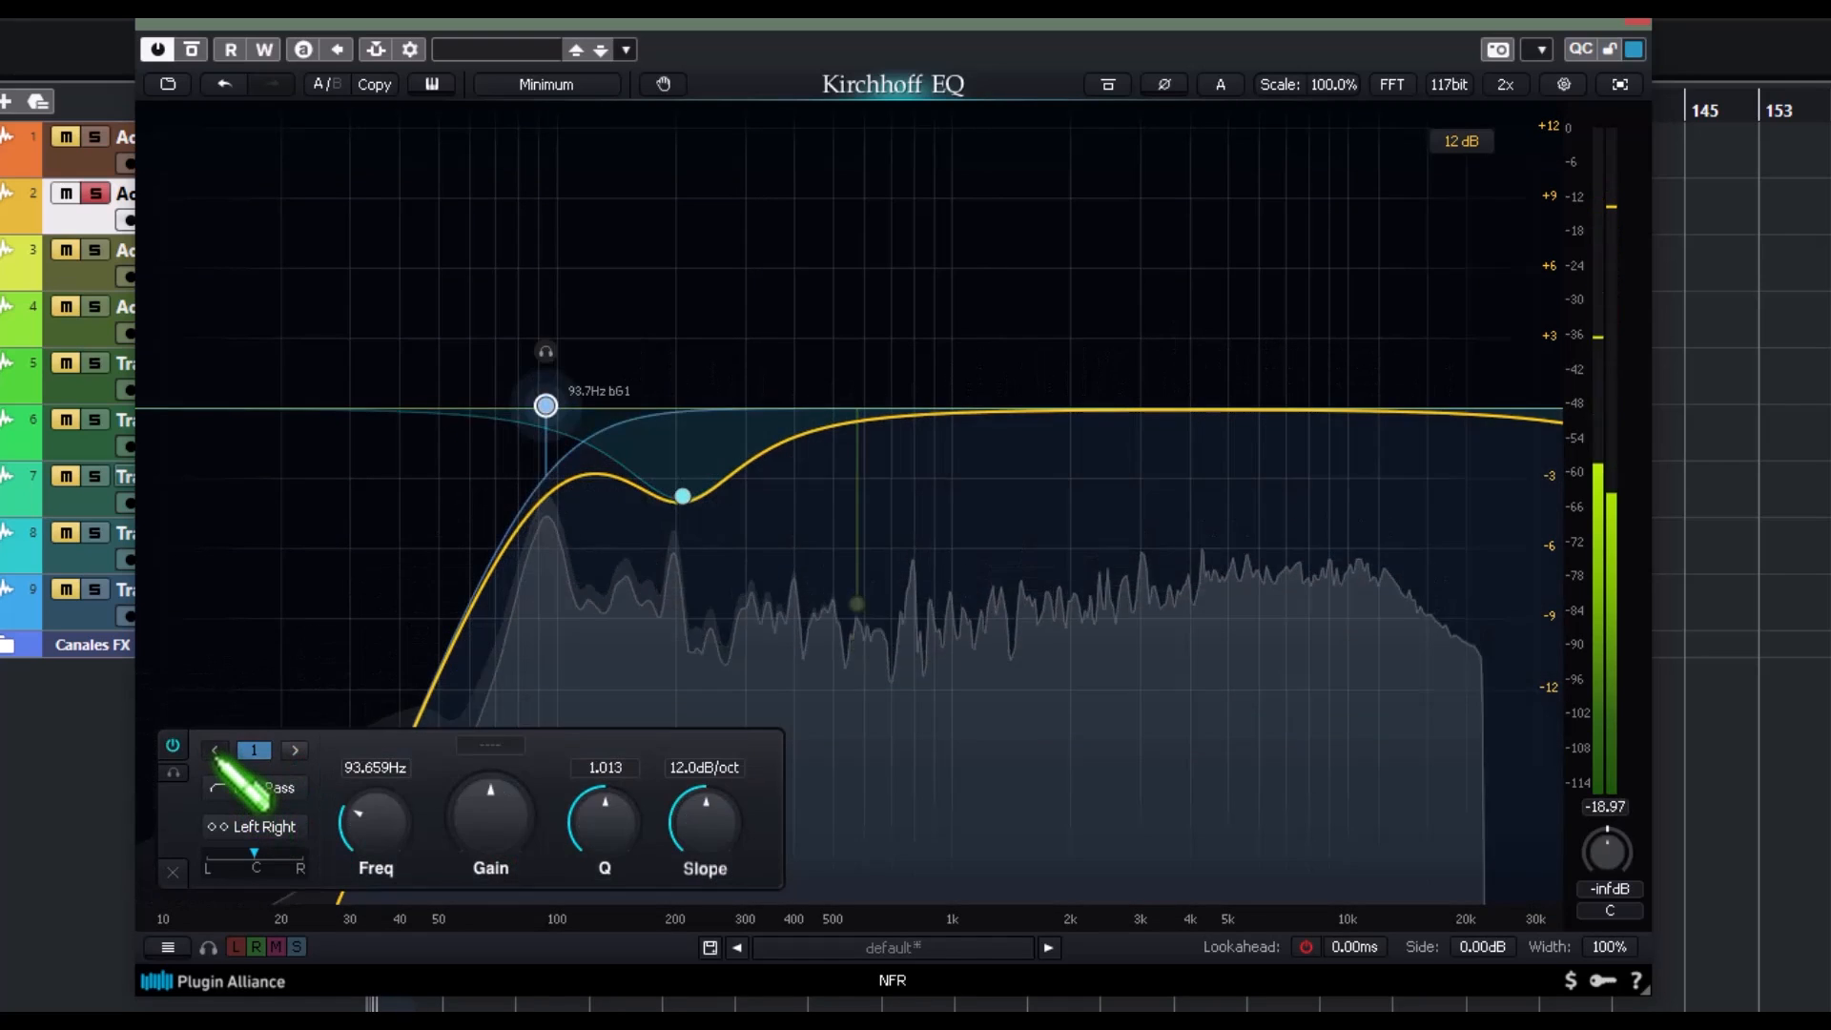
click(215, 752)
click(215, 752)
click(262, 787)
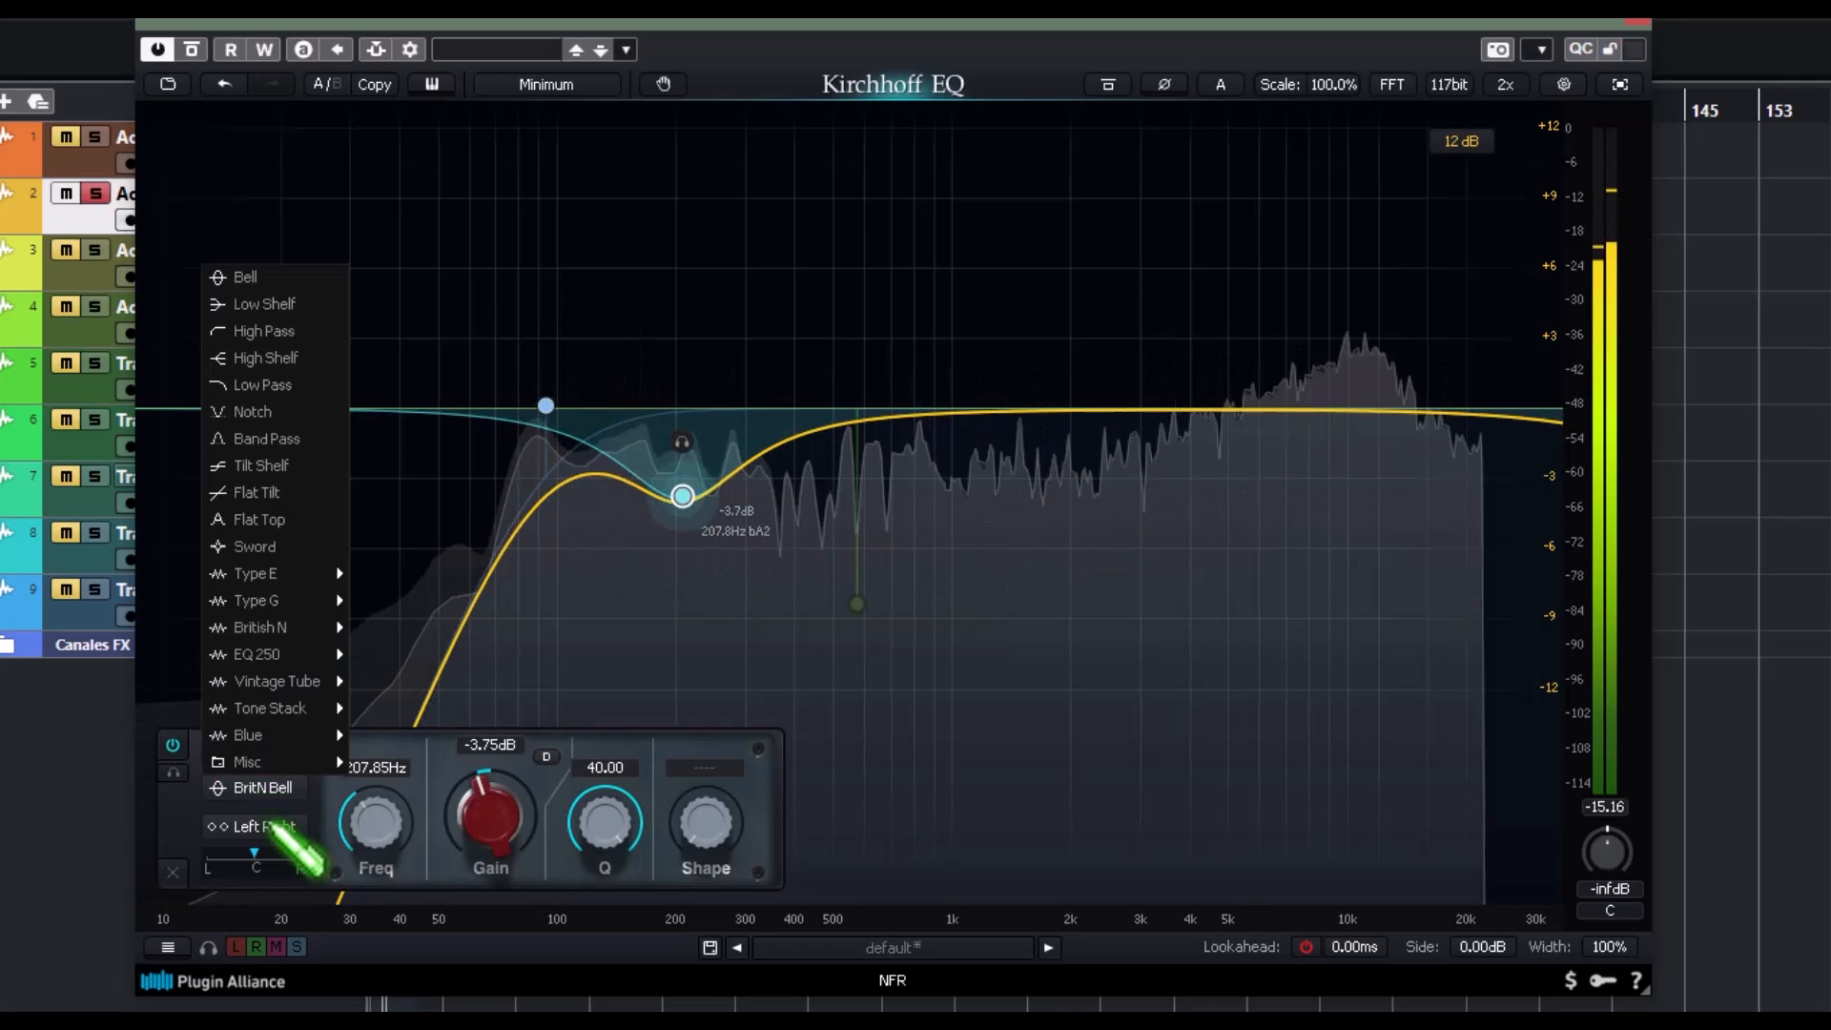
click(290, 546)
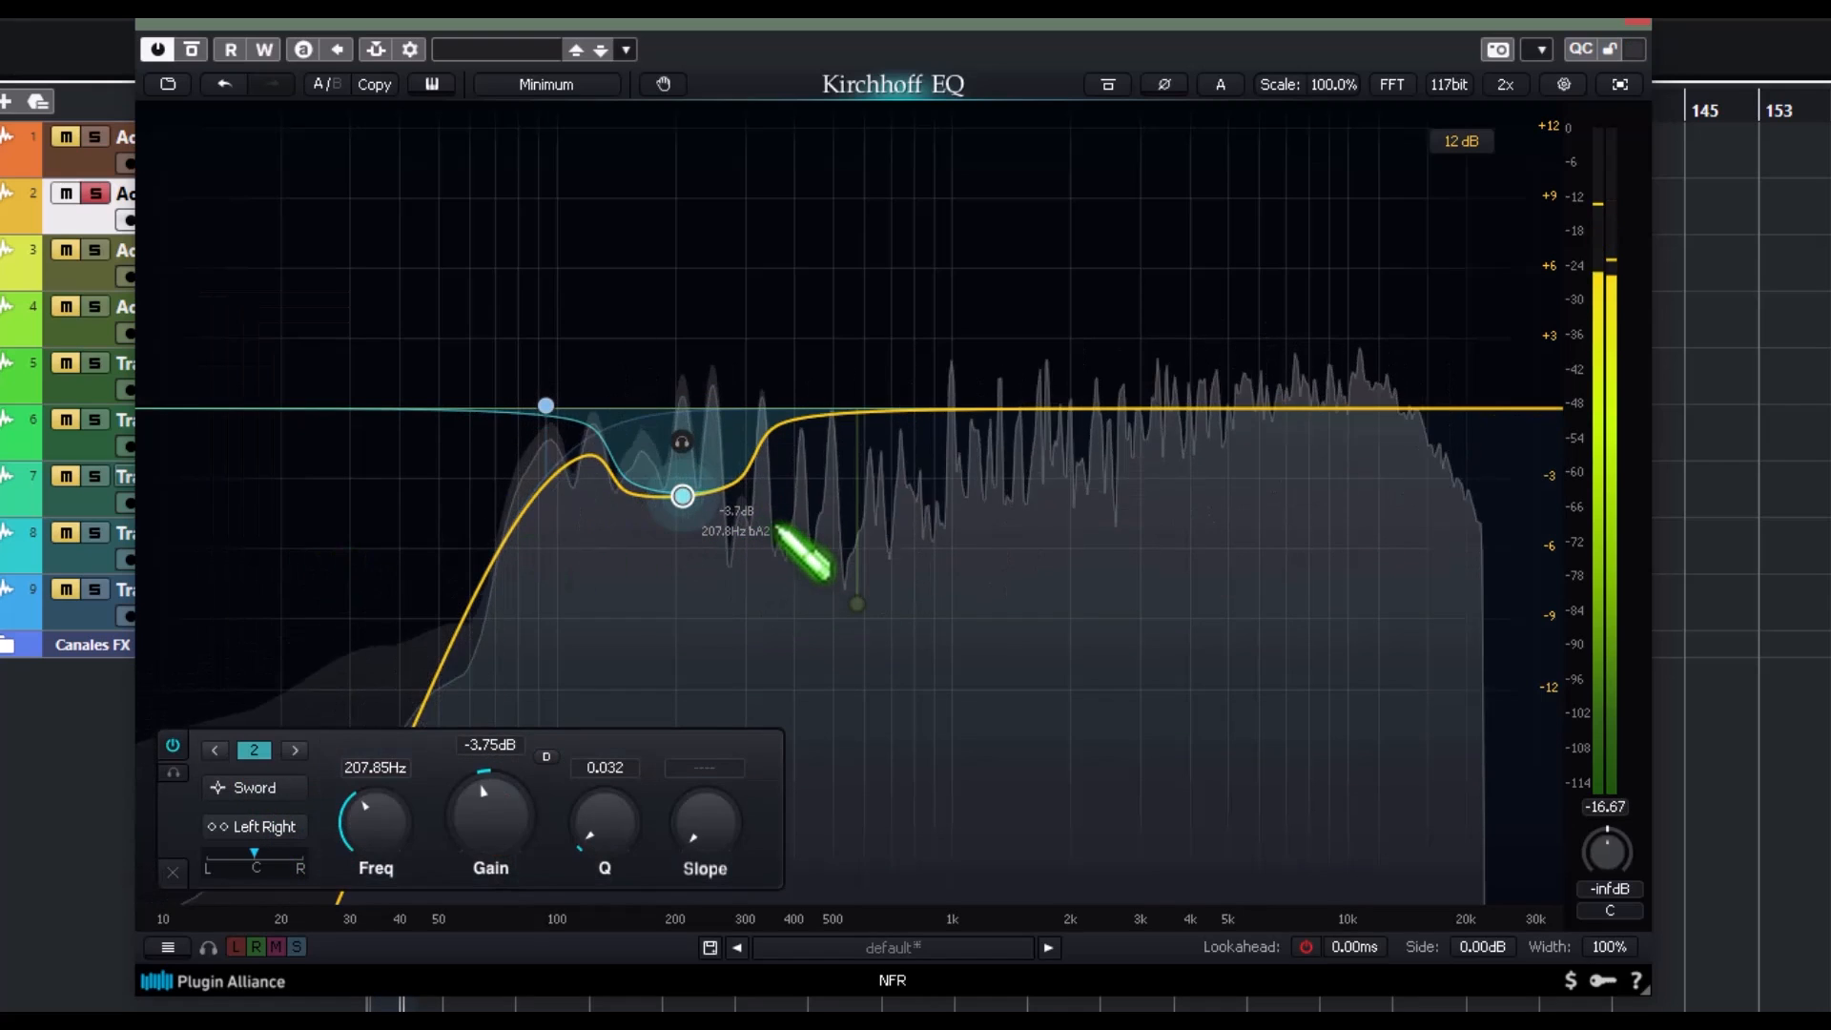
- Add a bell cut just above 3 kHz and a bell boost of about +3.22 dB at about 8151.5 Hz
drag(1167, 408, 1170, 453)
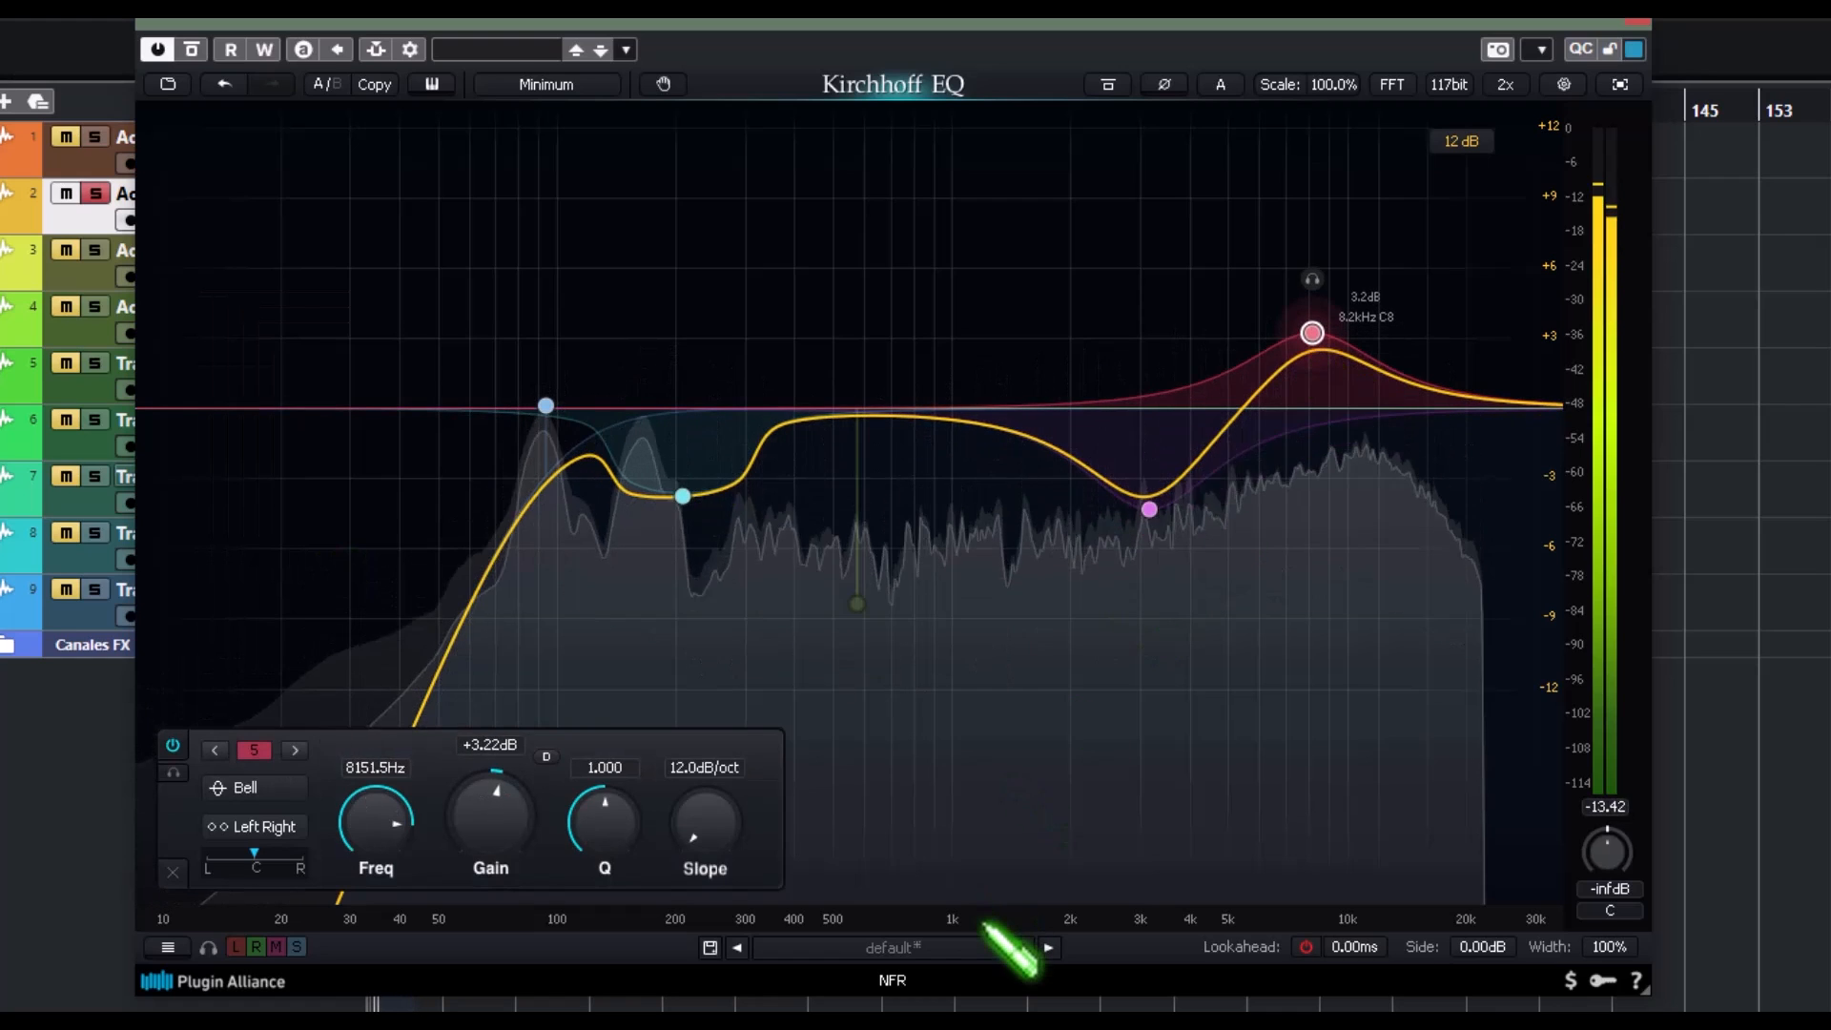
- Load the Clean Guitar 1 preset and advance to the Clean Guitar 2 preset
click(924, 947)
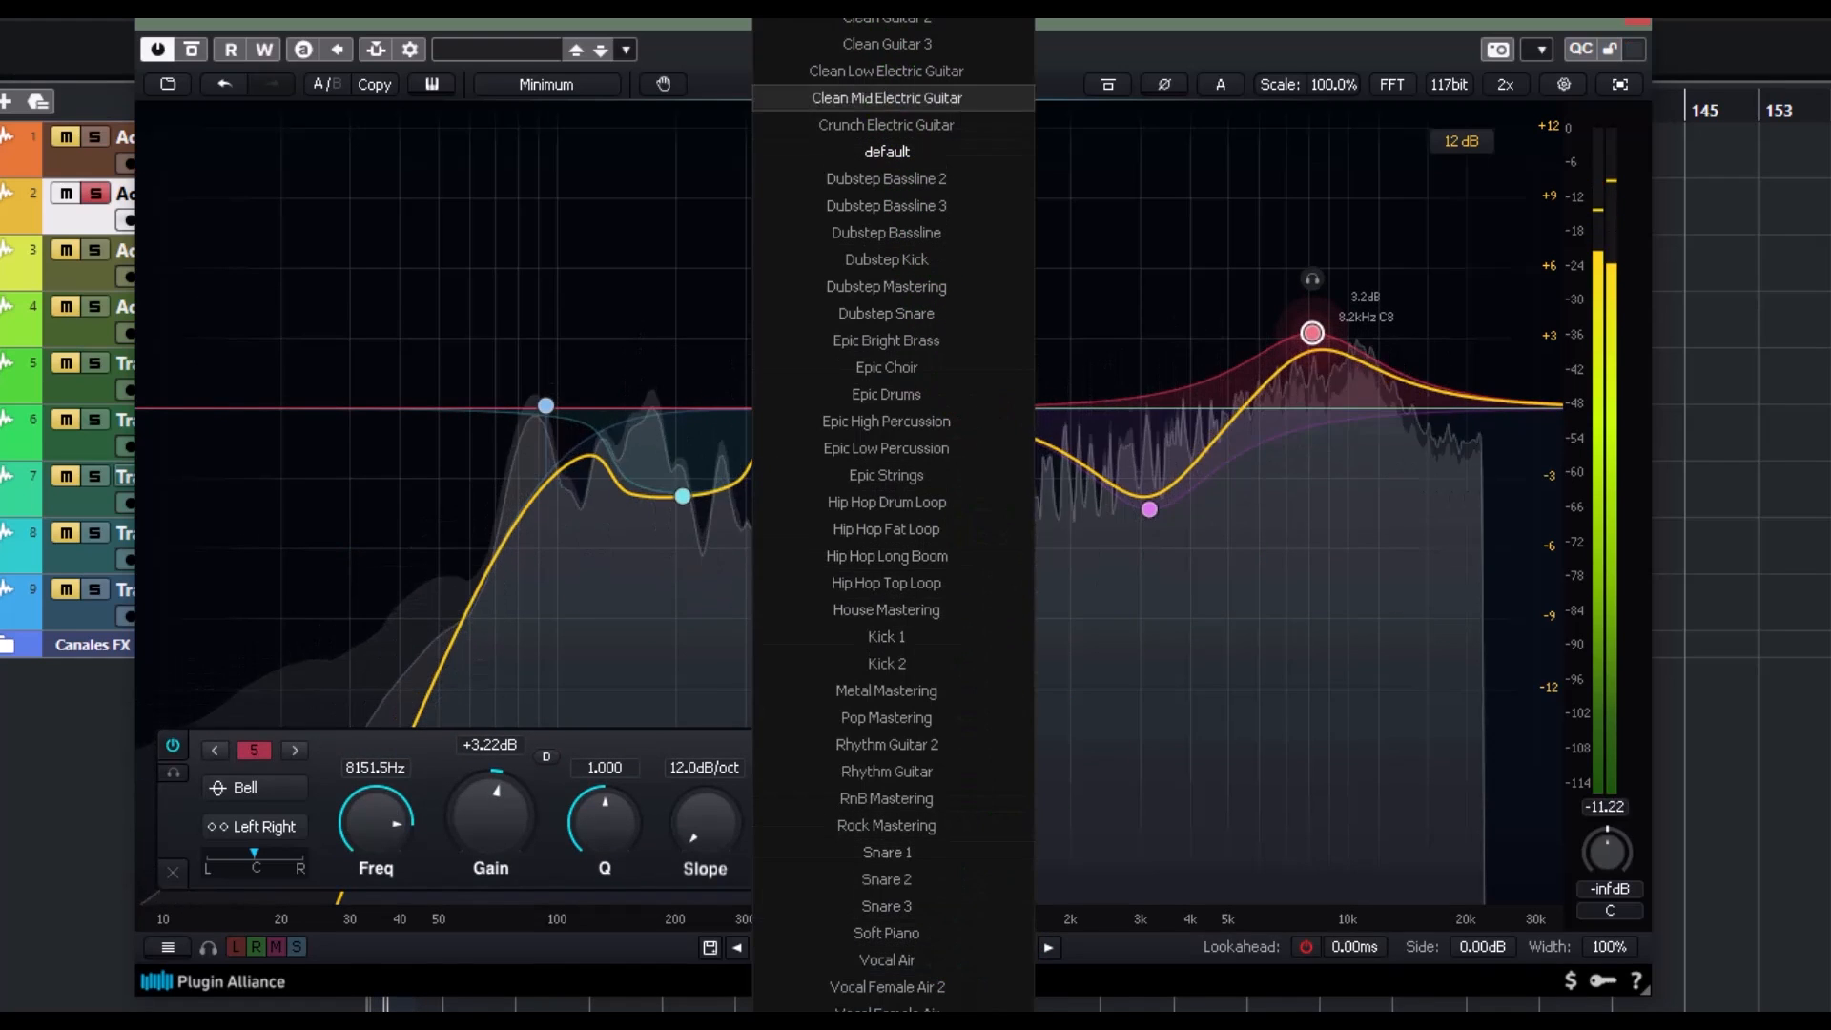
click(949, 20)
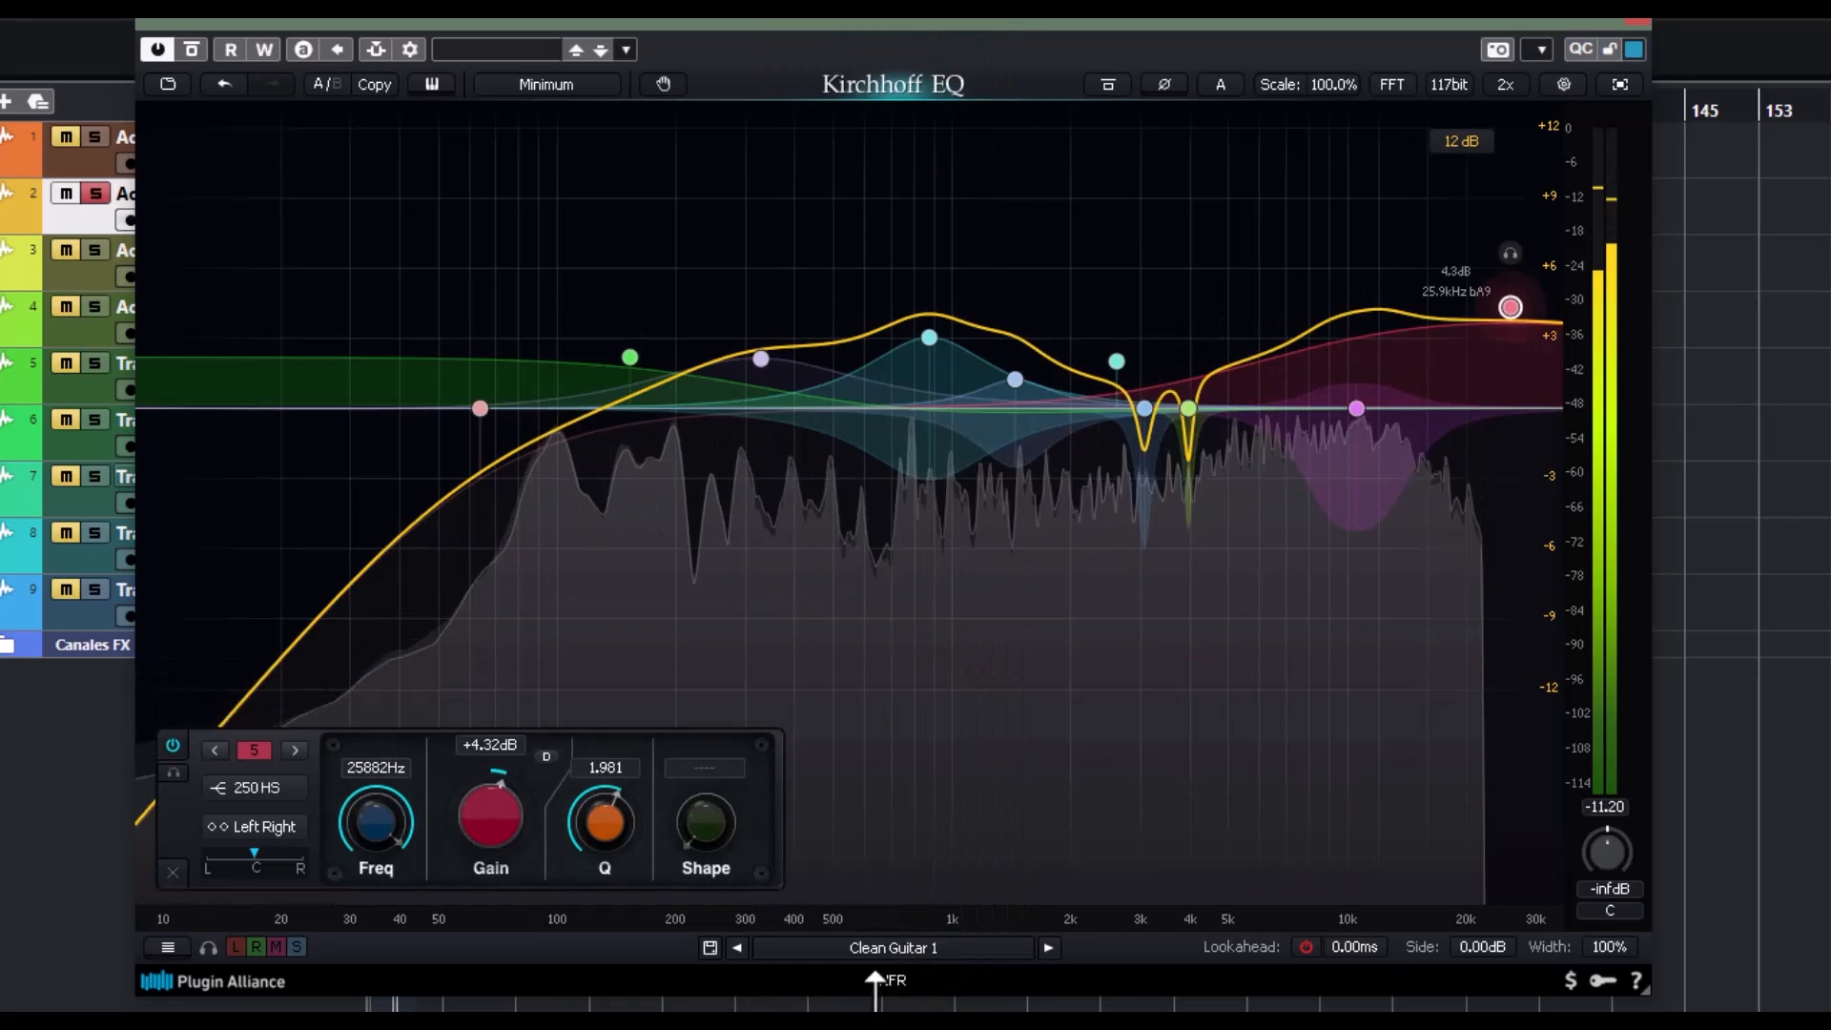
click(1047, 948)
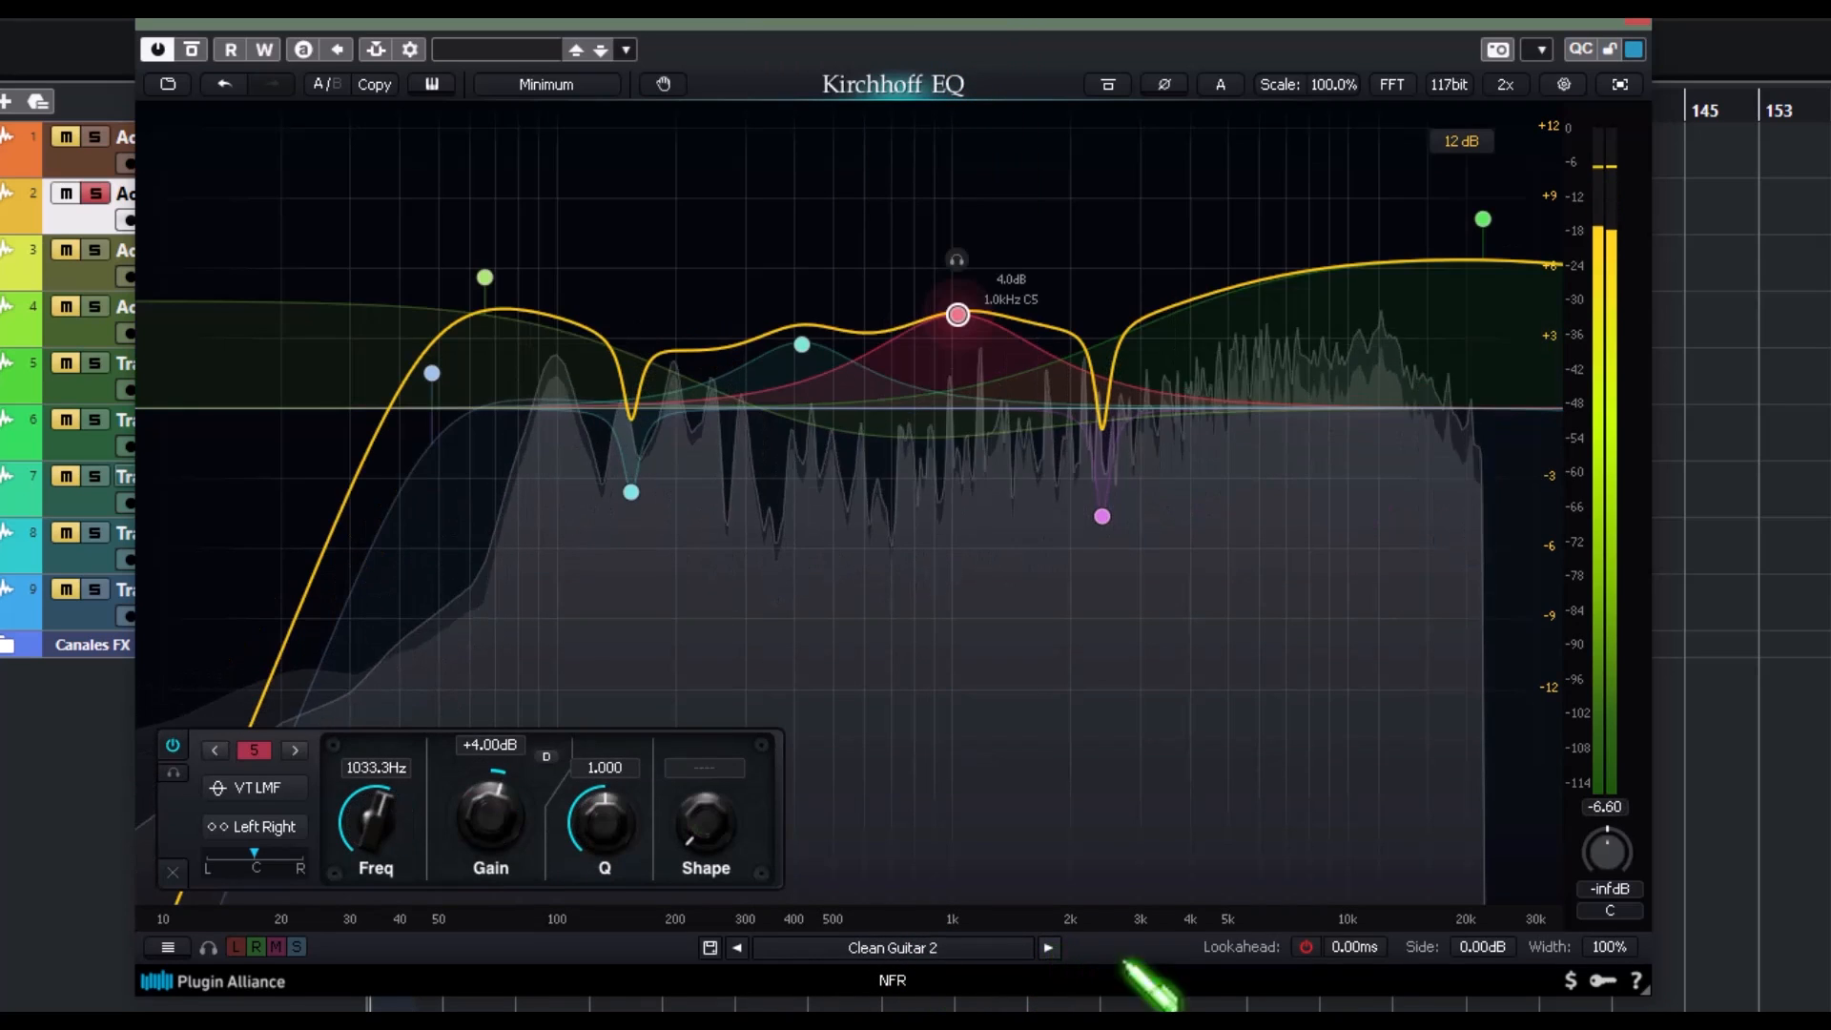